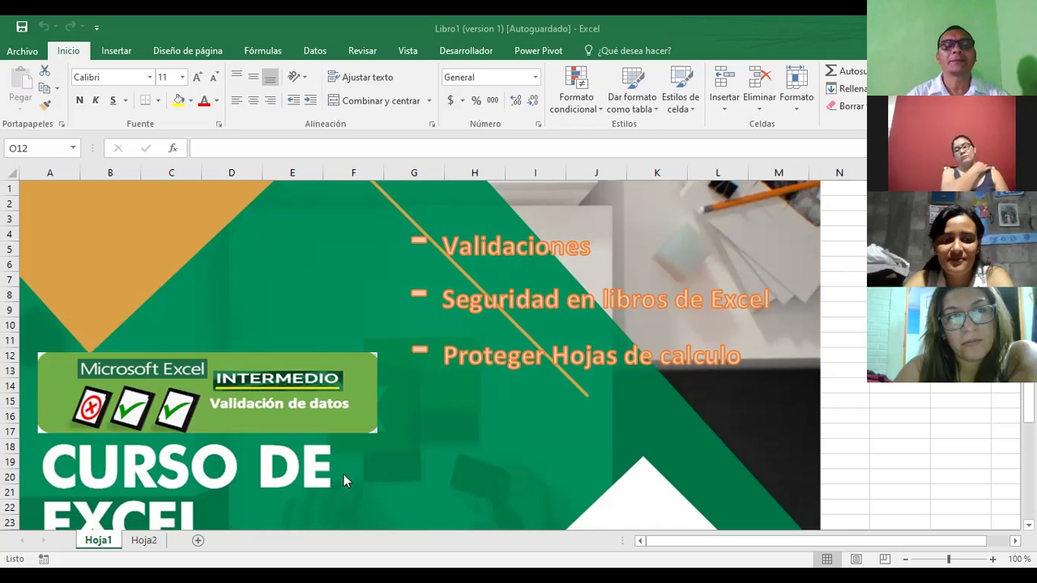
Step: Flip back and forth between the empty Hoja2 sheet and the Hoja1 course banner
click(143, 549)
click(114, 544)
click(144, 536)
click(102, 541)
click(149, 543)
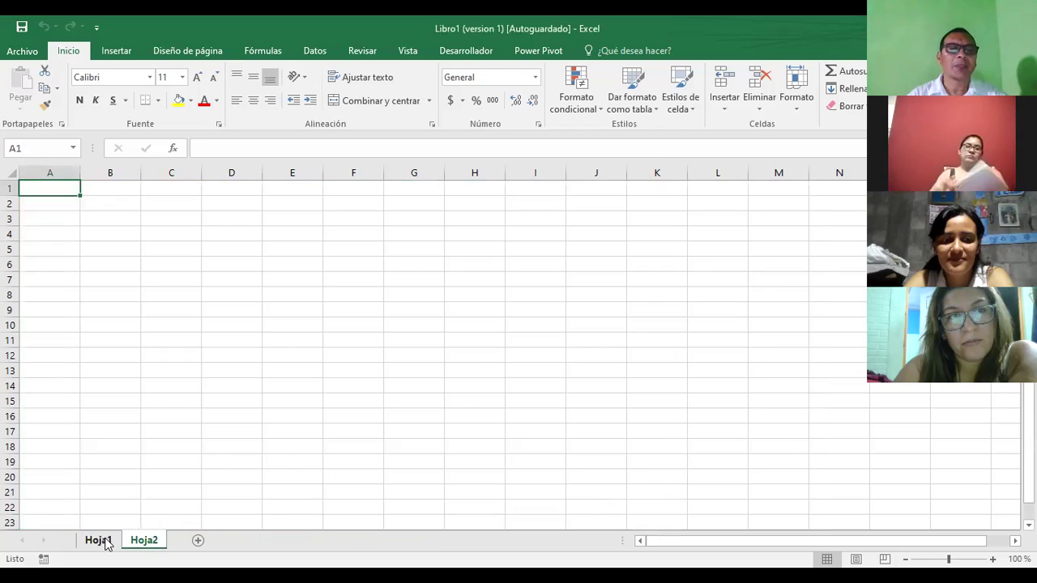
click(105, 544)
click(144, 541)
click(109, 547)
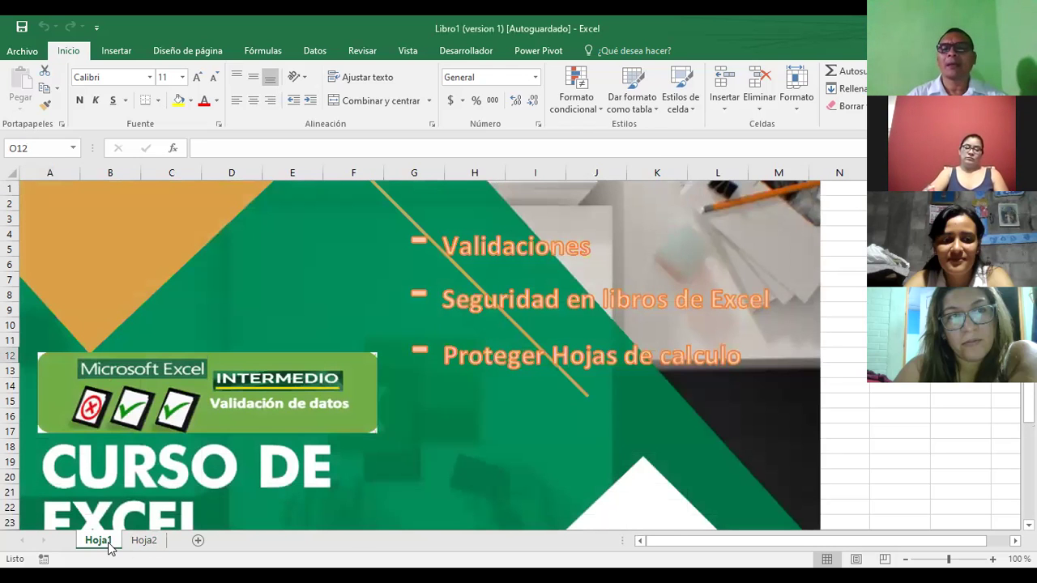
Step: Back on Hoja1, select the banner's bulleted text, then its background picture
click(148, 544)
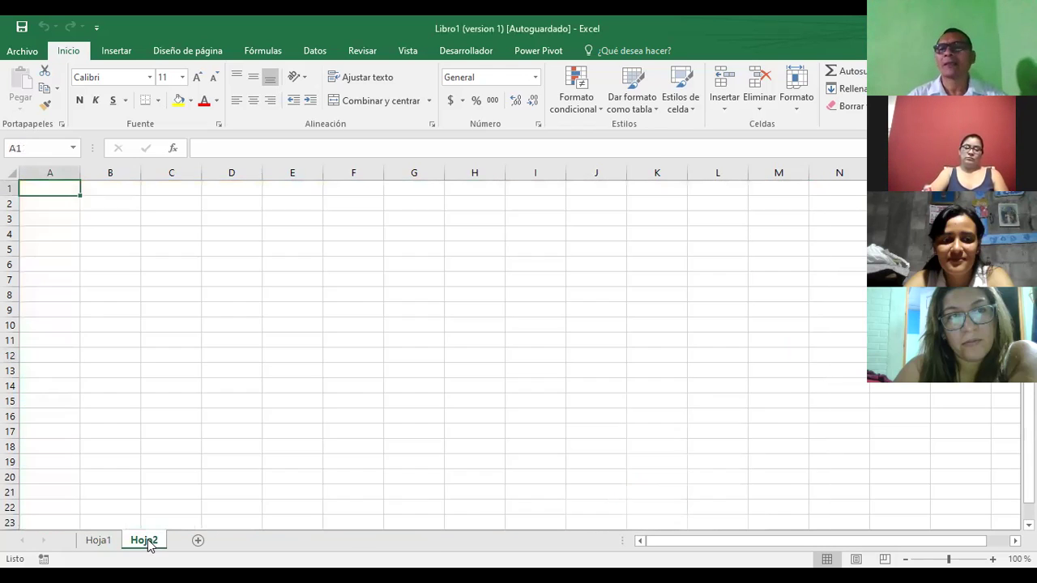
click(95, 543)
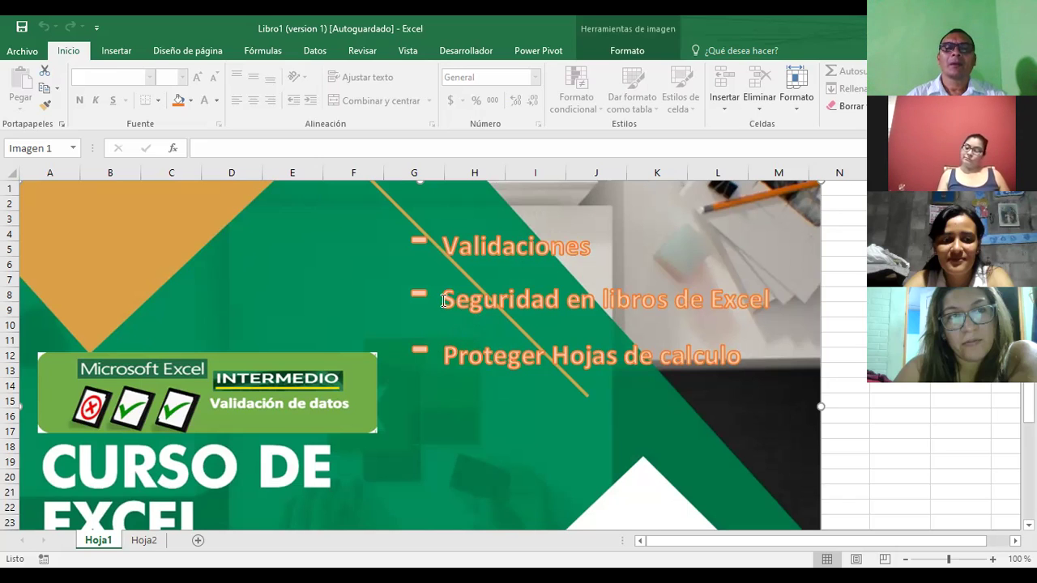
click(444, 301)
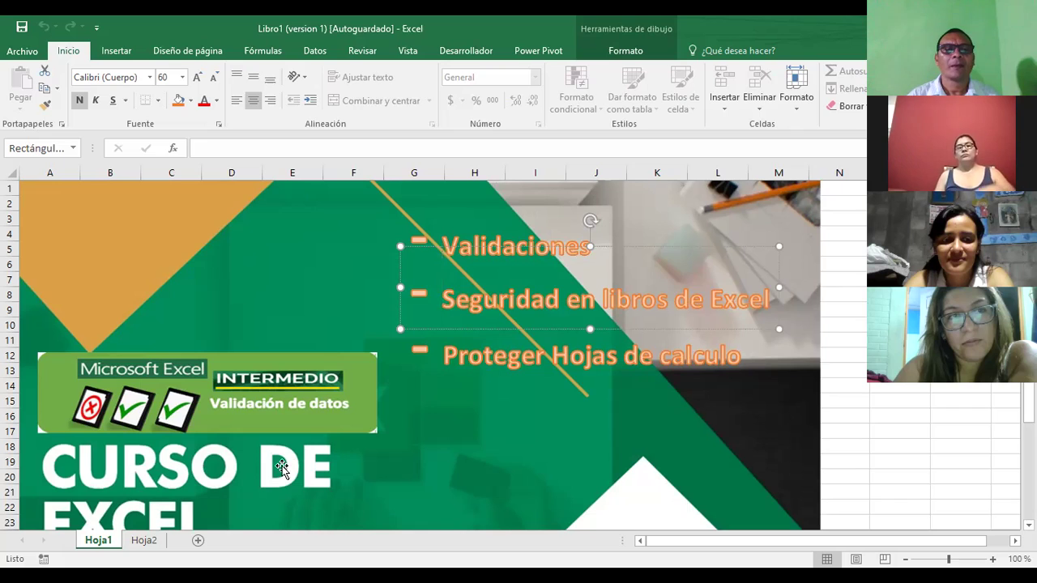
click(553, 451)
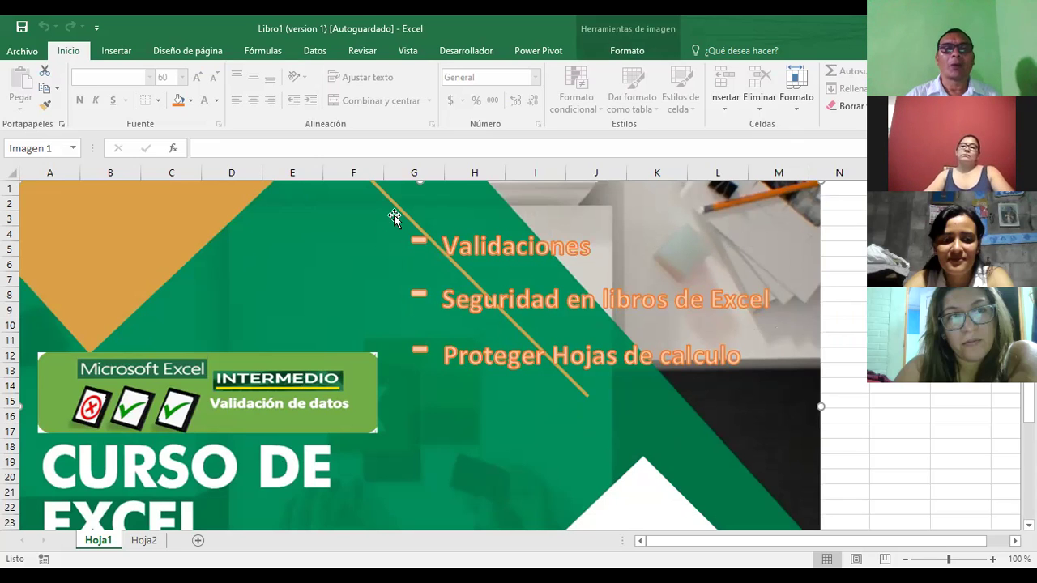
Step: Return to Hoja1 and copy the selected course banner picture with Ctrl+C
click(138, 548)
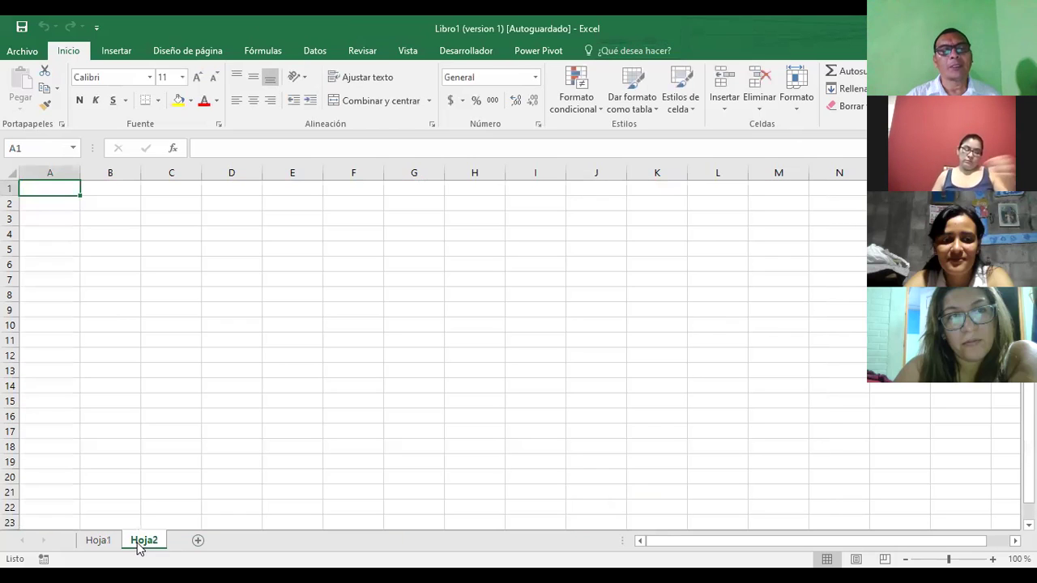
click(104, 548)
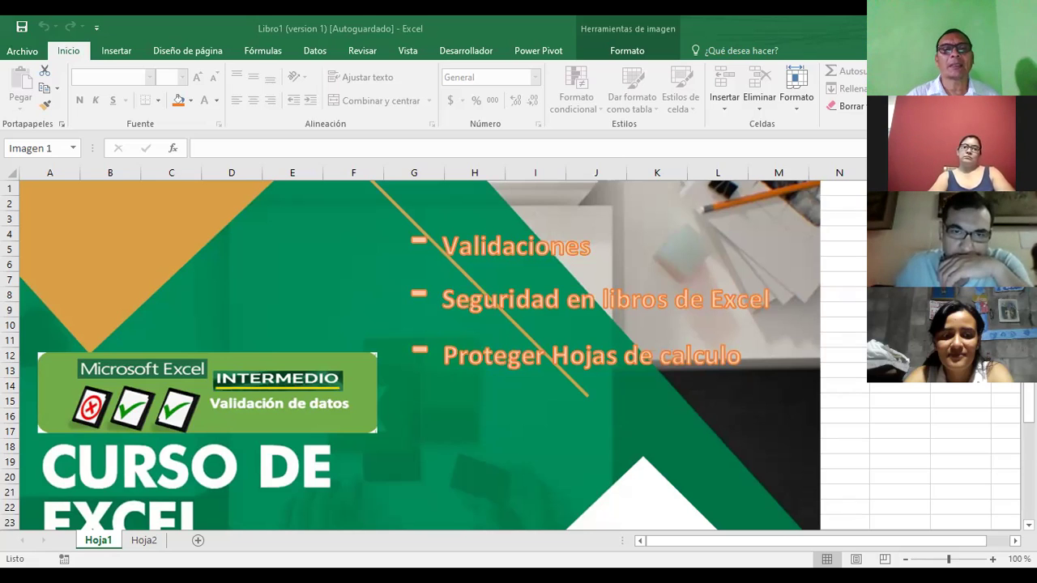
key(ctrl+c)
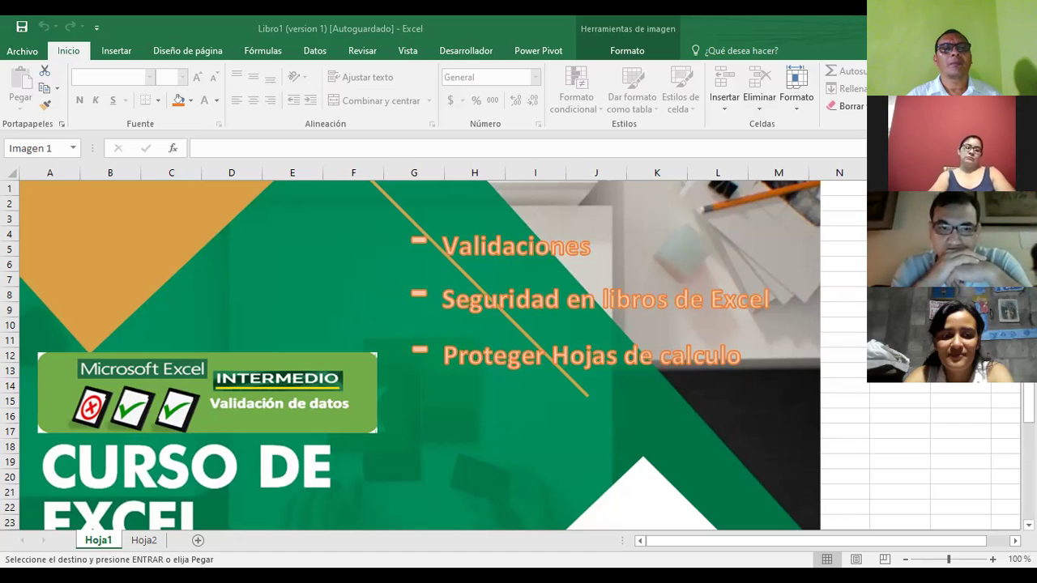
Step: Switch to the MACROS workbook and select the sample record A4:G4 on the Hoja9 table
key(alt+Tab)
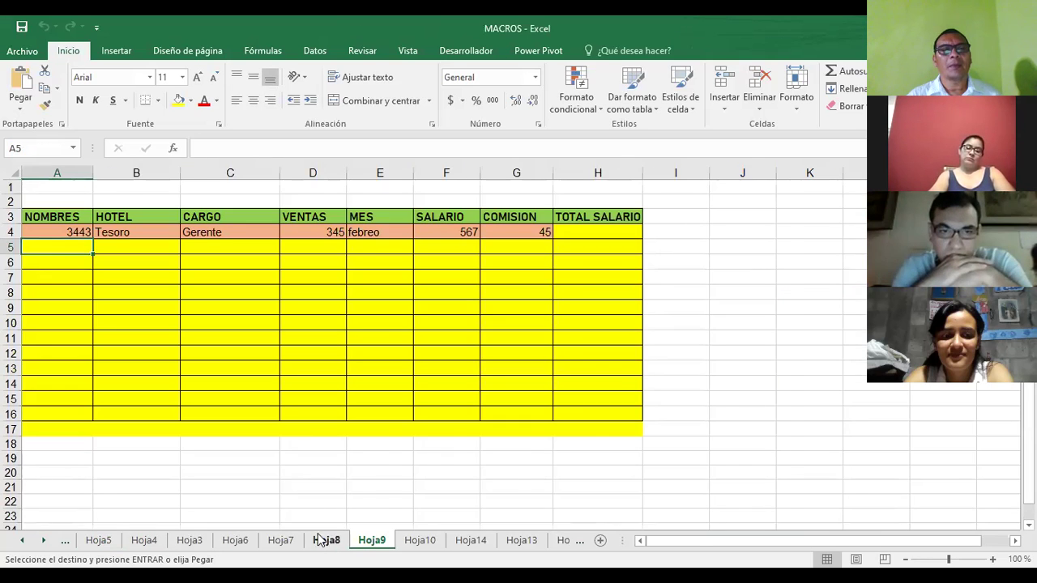
click(329, 543)
click(421, 436)
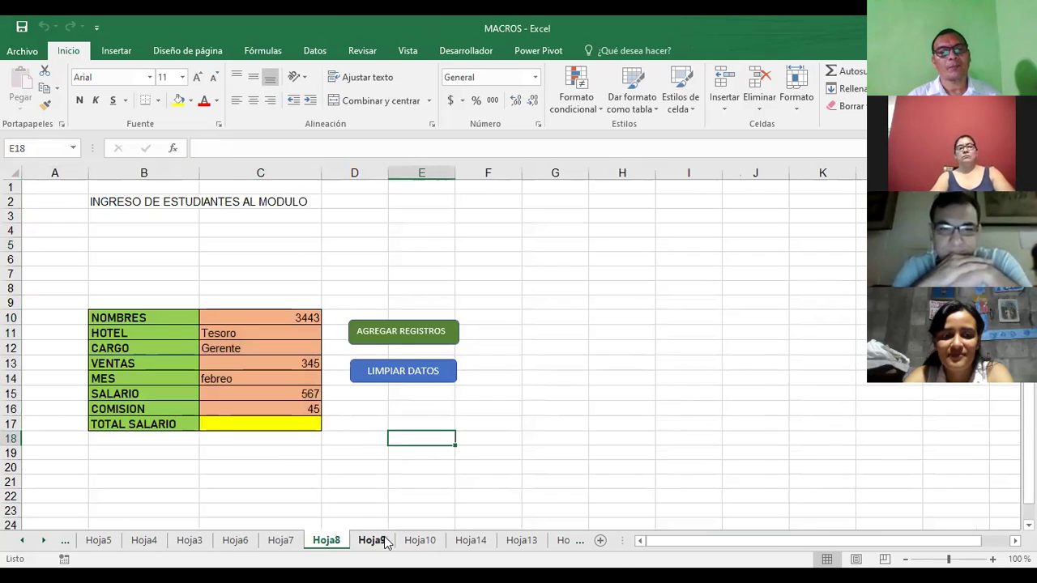
click(374, 540)
click(713, 248)
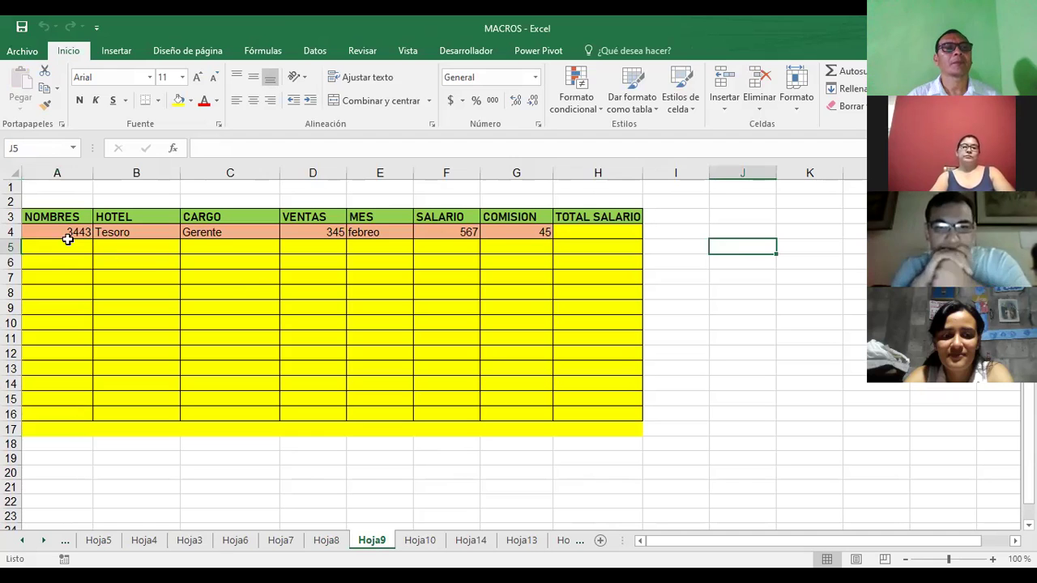
drag(69, 234, 550, 240)
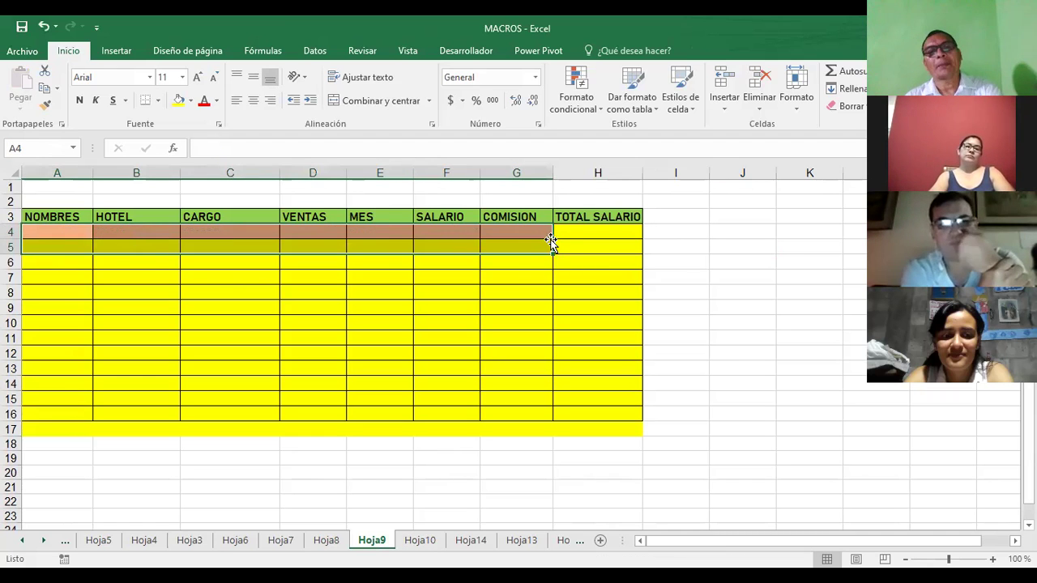
Step: Delete the sample values in Hoja8's C10:C16 and select the NOMBRES field for a new entry
click(327, 541)
click(428, 230)
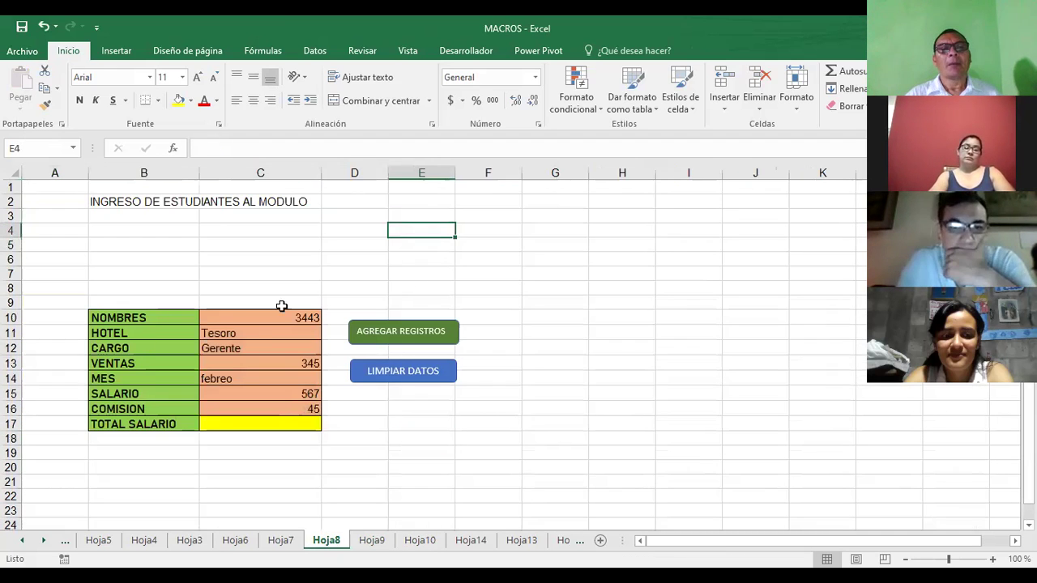
drag(236, 327, 247, 403)
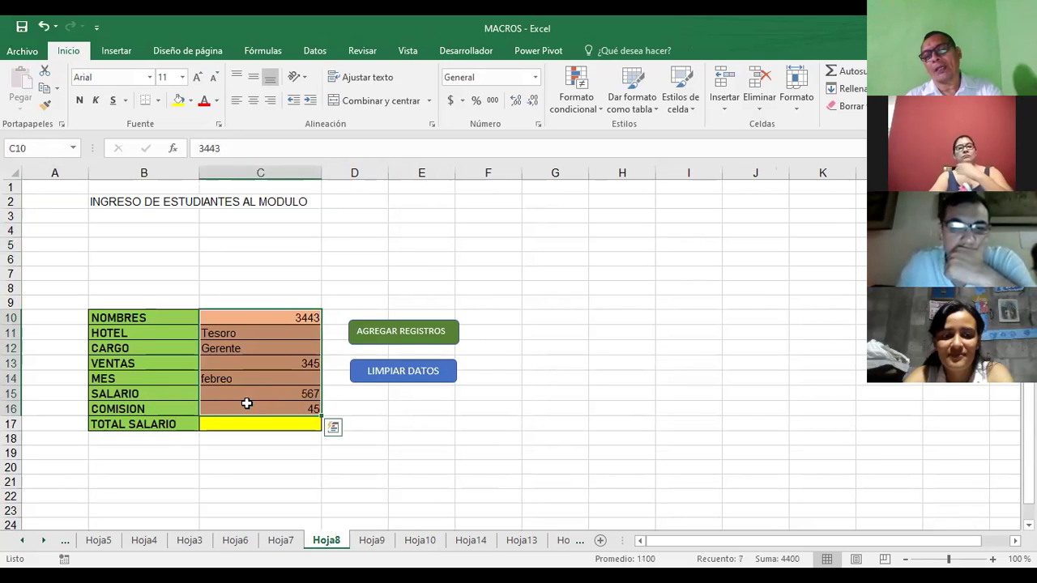
key(Delete)
click(408, 230)
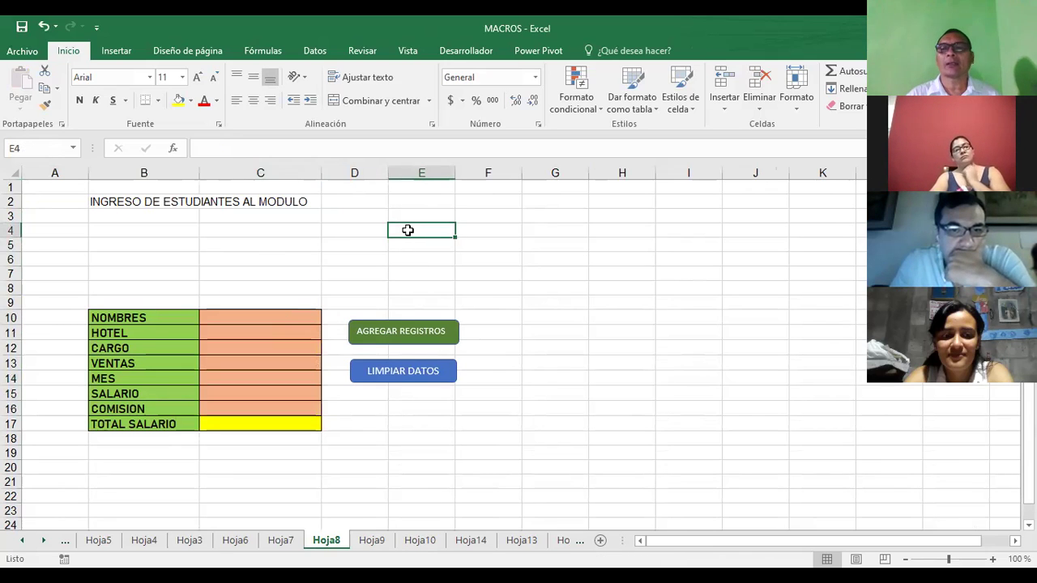
click(372, 540)
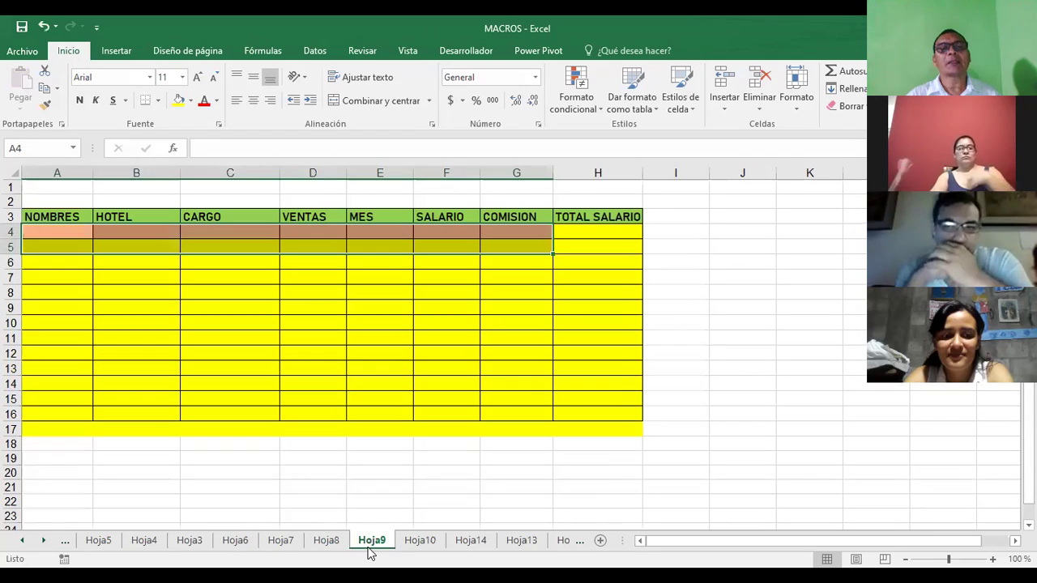
click(324, 547)
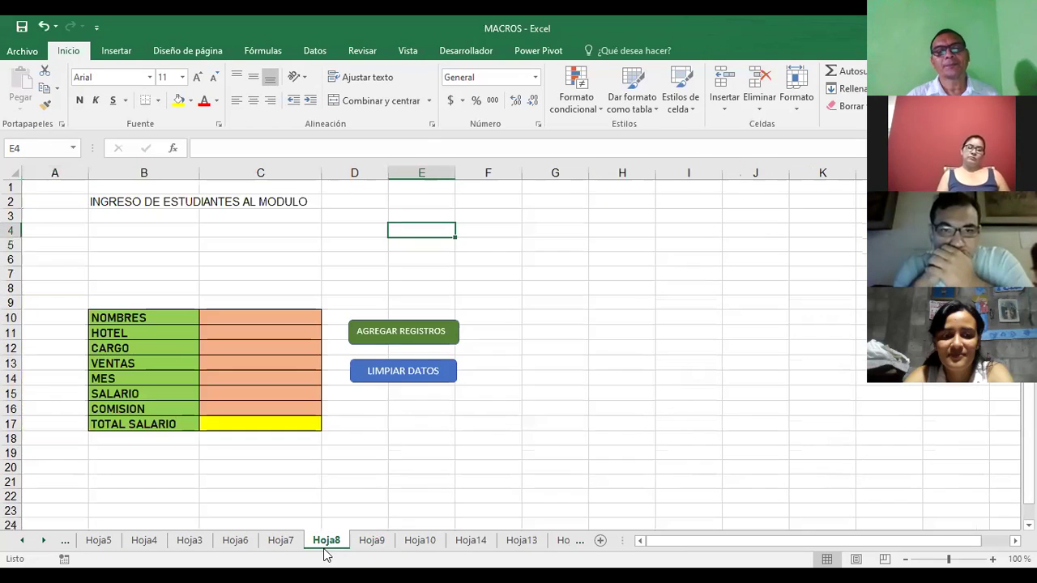
click(247, 316)
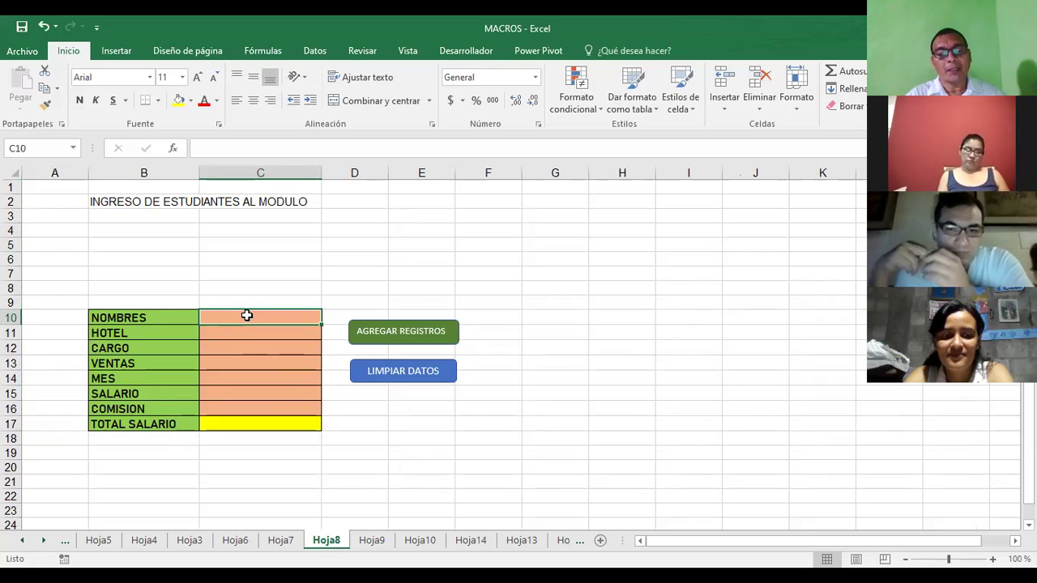
Step: Enter 456, hotel 'tesoro n' and cargo 'Administrador' in the form's first fields
text(456)
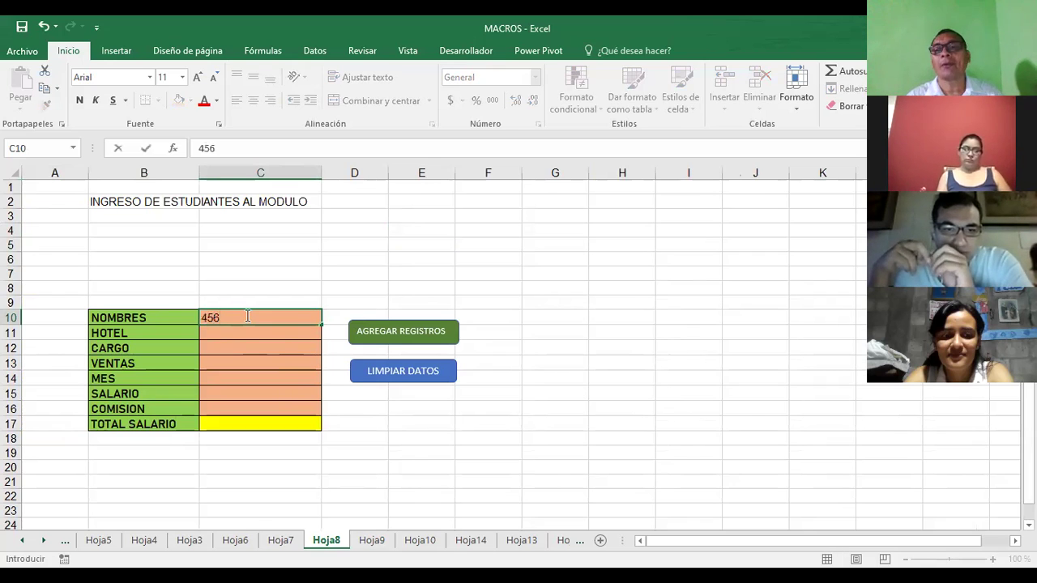
click(242, 331)
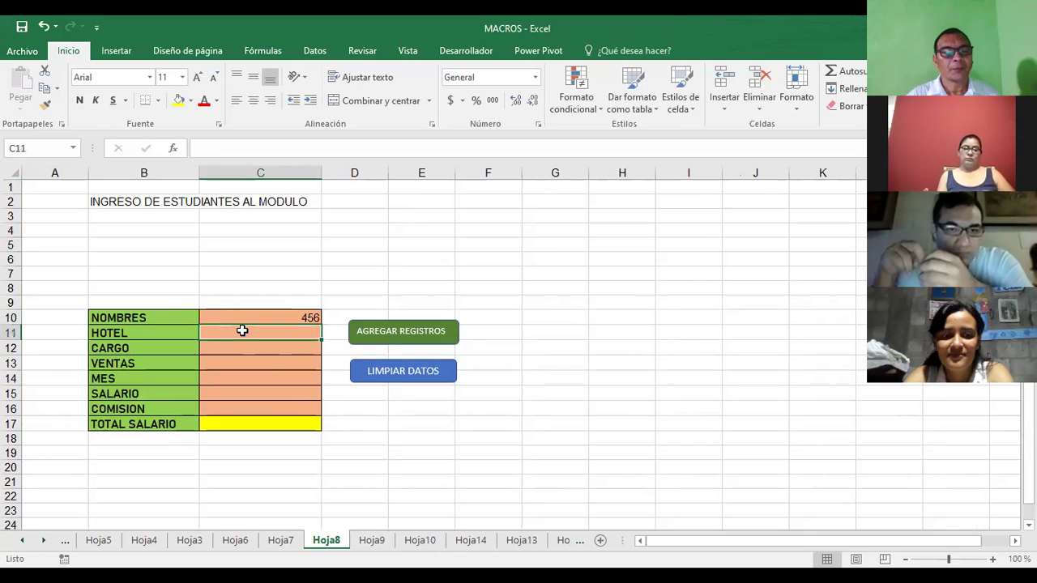
text(tesoro)
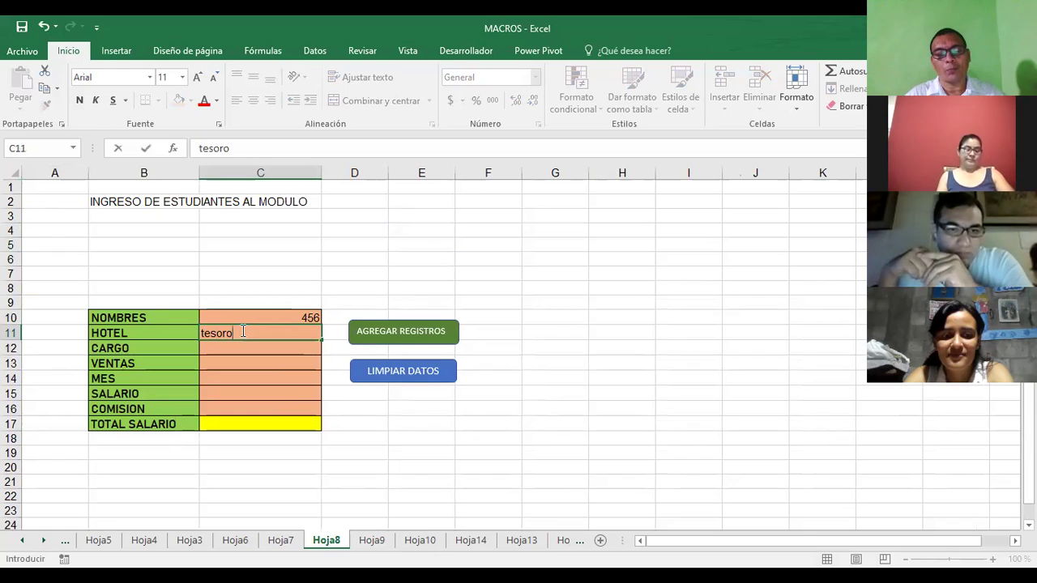
text( n)
click(227, 350)
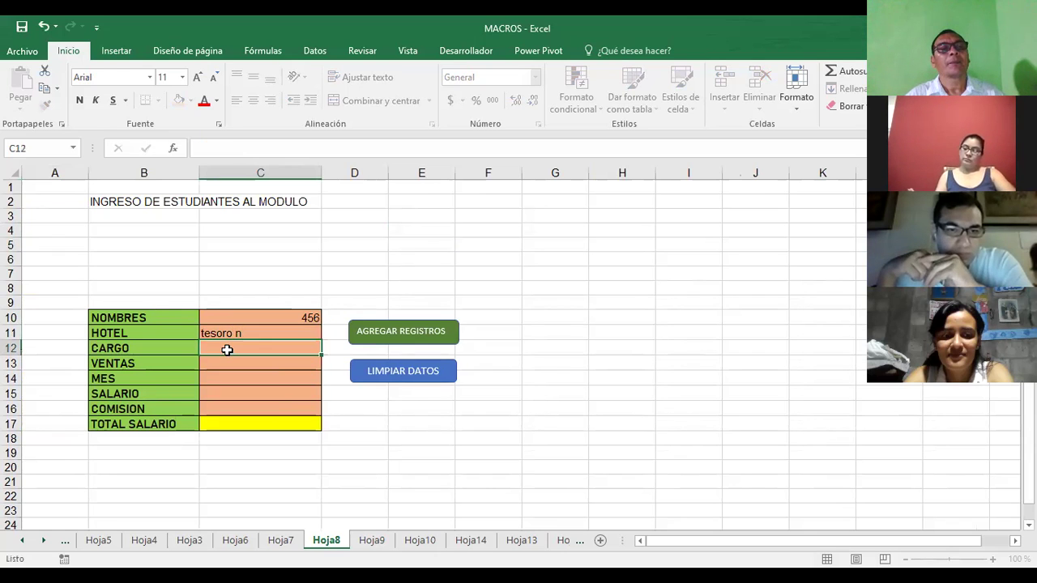
text(Admini)
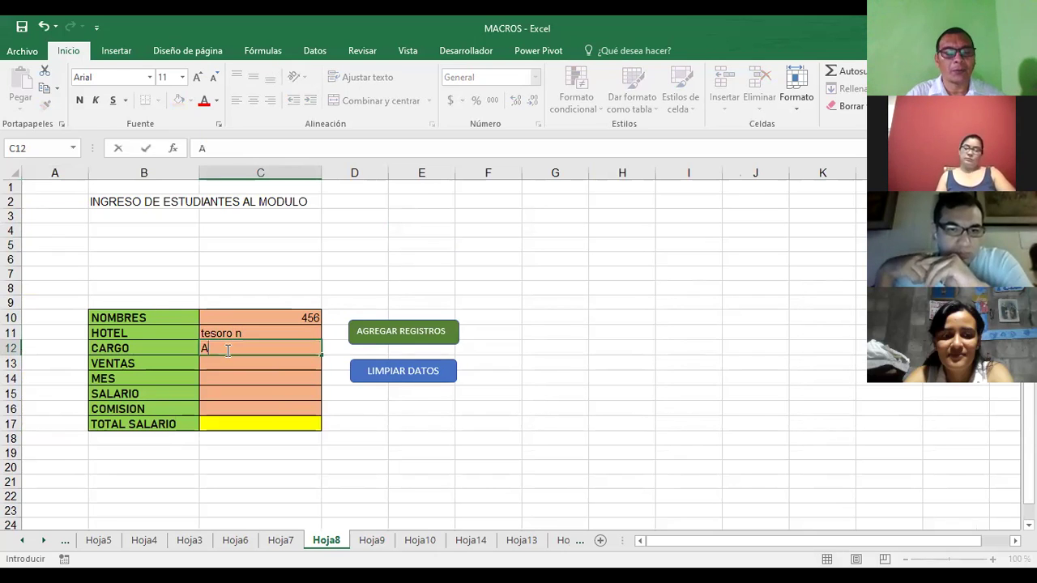
text(strador)
key(Return)
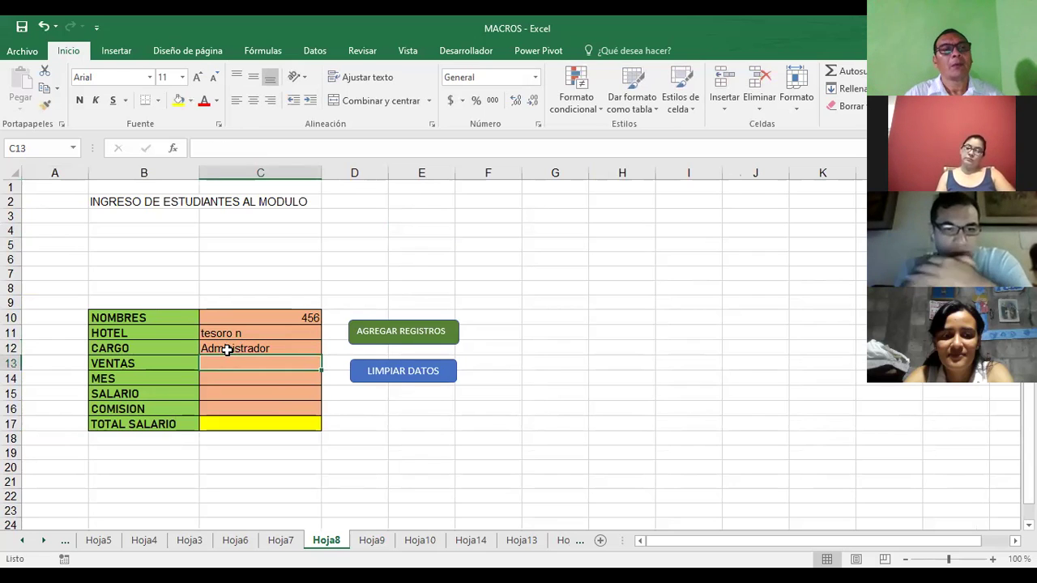
Step: Enter ventas 6789, mes abril, salario 600 and comisión 45 in the remaining fields
text(6789)
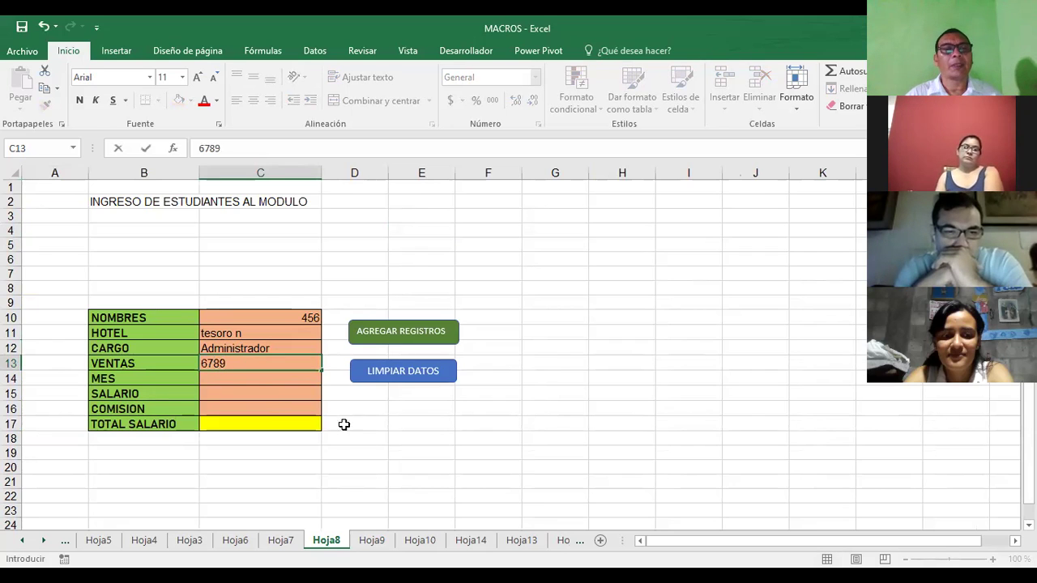
click(242, 382)
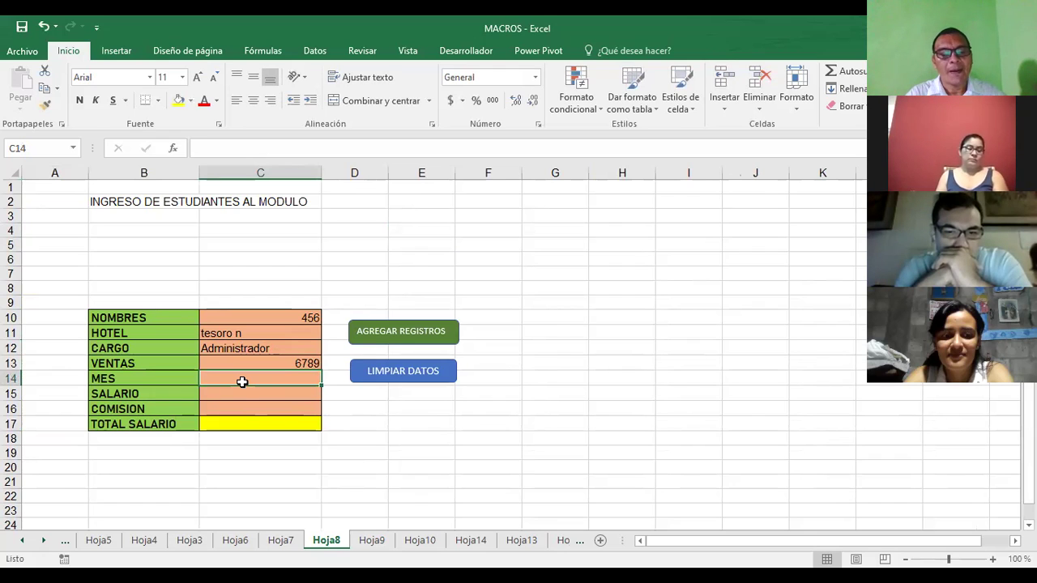
text(abril)
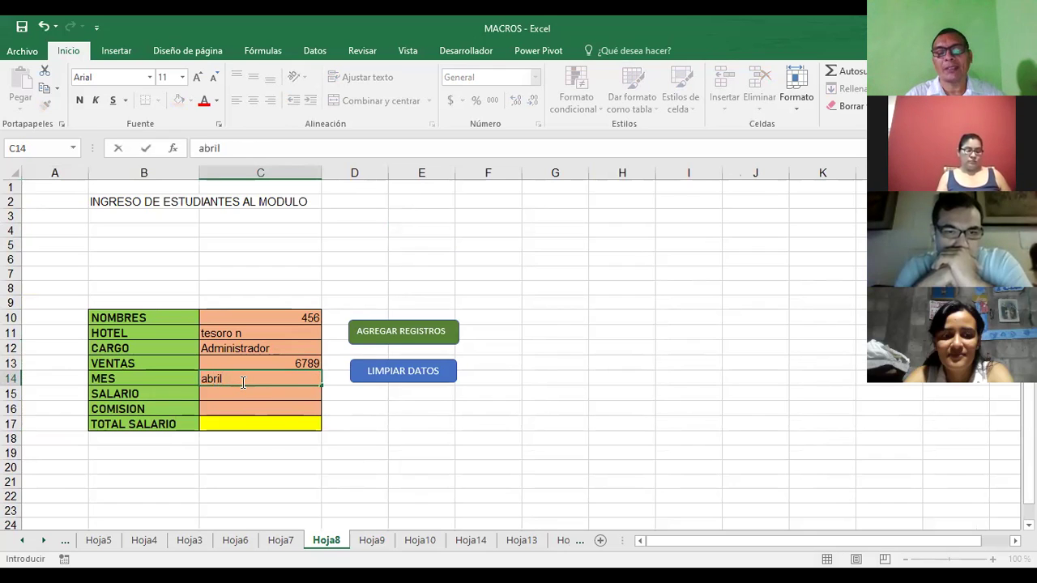
key(Return)
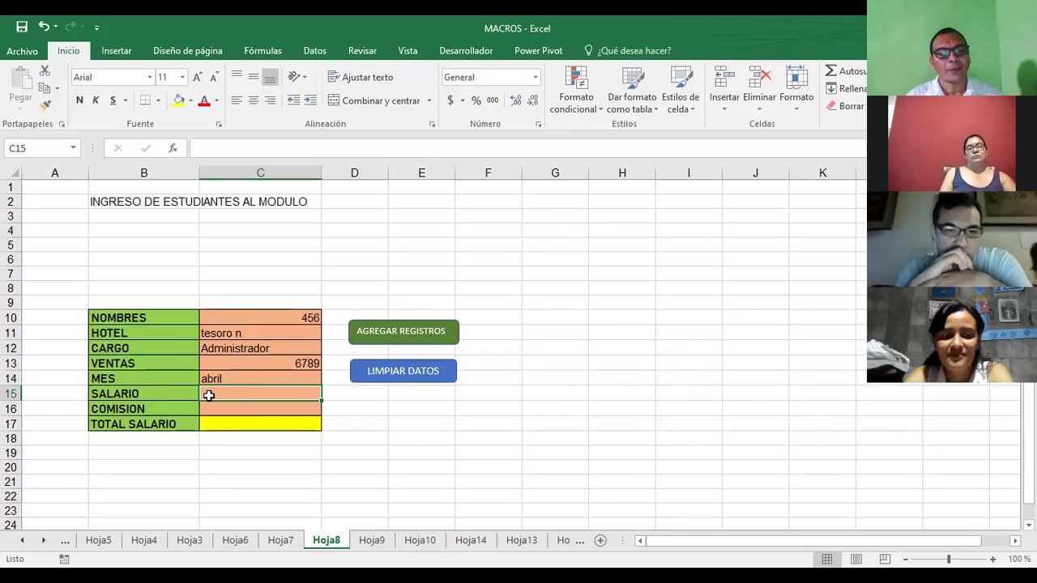
text(600)
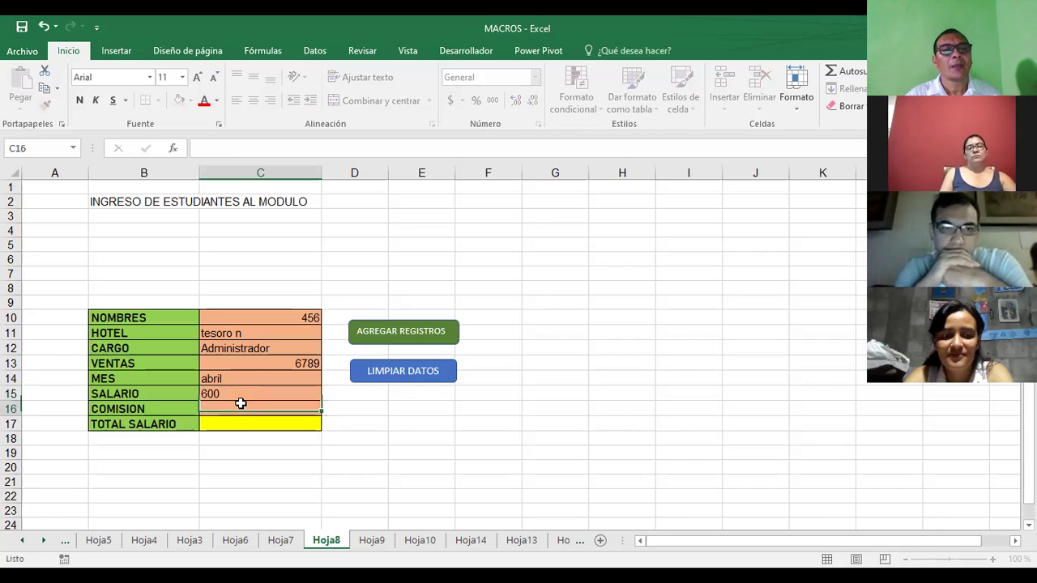
click(241, 403)
text(45)
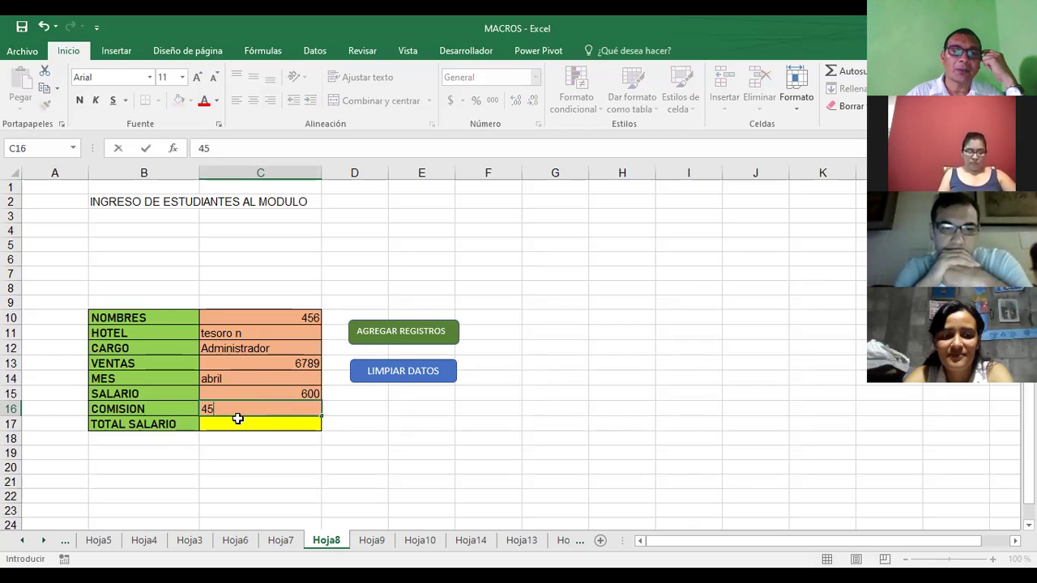
click(235, 420)
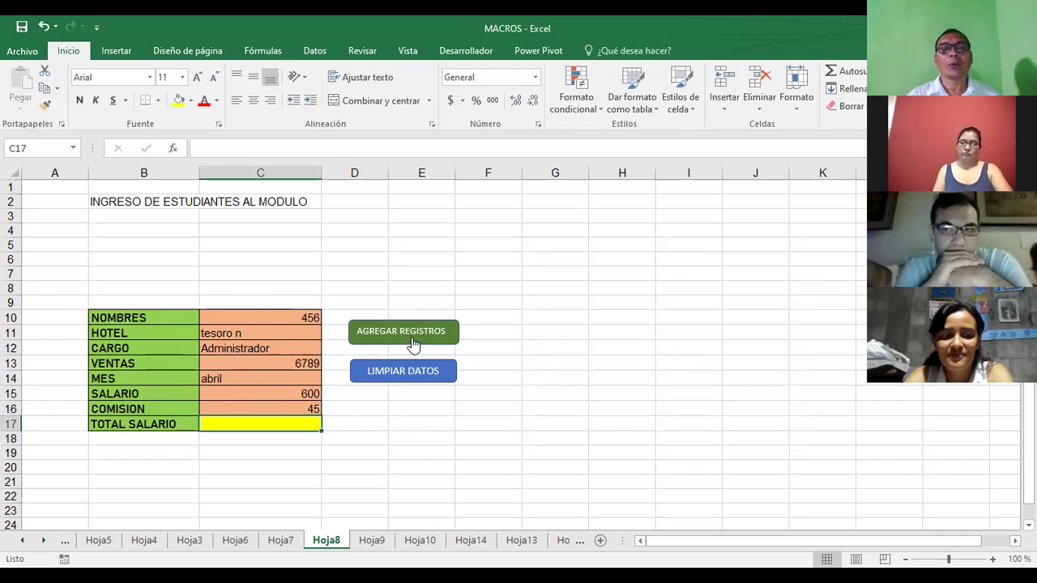
Step: Add the record with AGREGAR REGISTROS and check row 4 shows Administrador and 6789
click(386, 334)
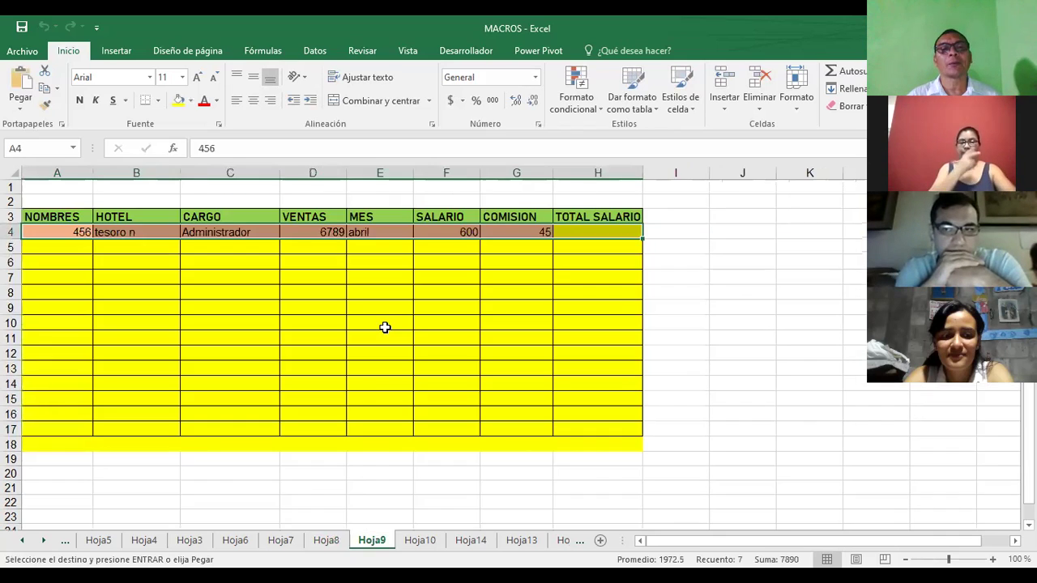
click(444, 286)
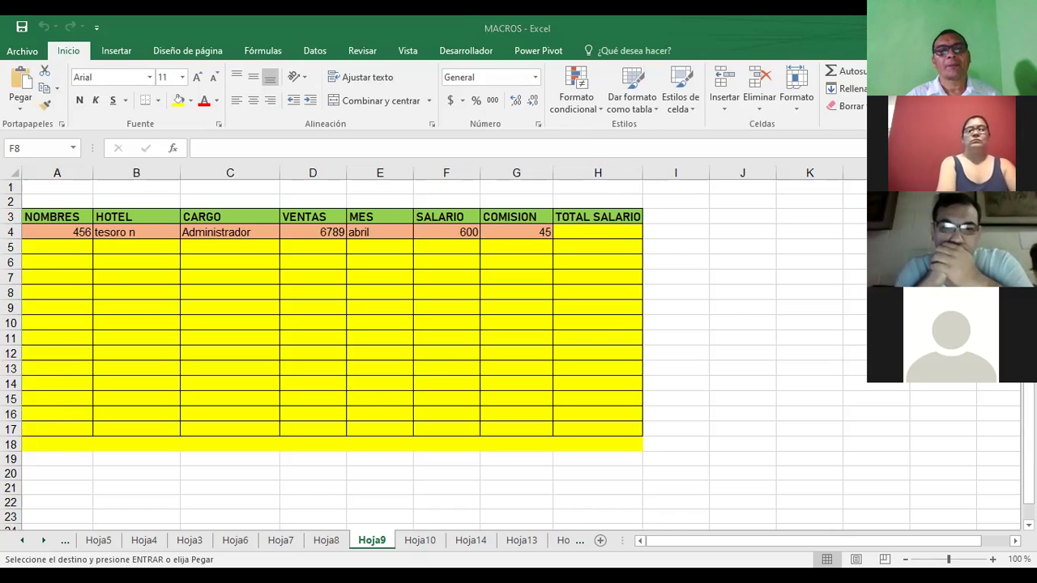
click(53, 232)
click(130, 232)
click(243, 232)
click(333, 233)
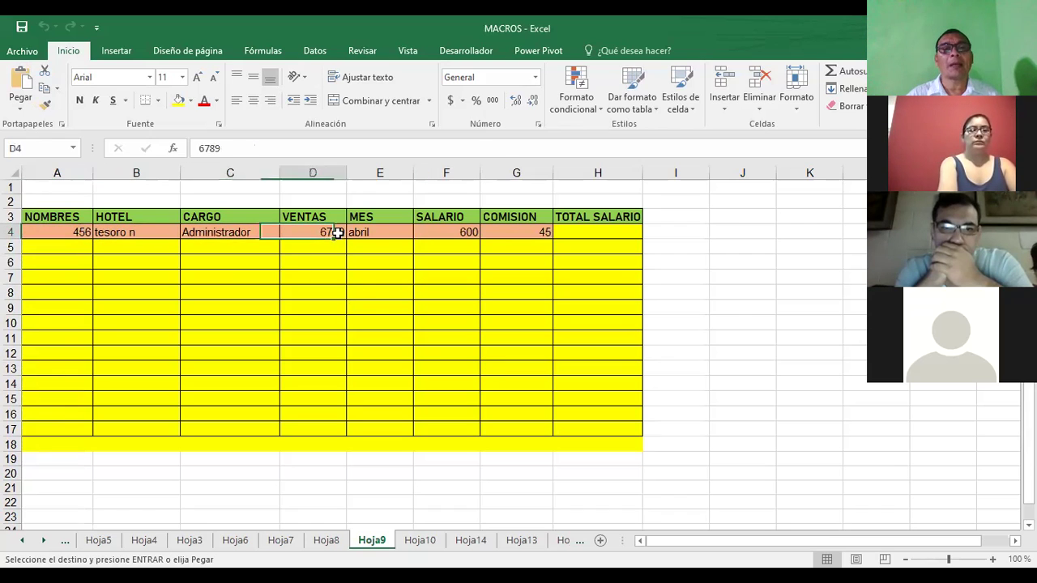
Step: Empty the Hoja8 form with LIMPIAR DATOS, confirm the Hoja9 record, and select NOMBRES cell C10
click(332, 540)
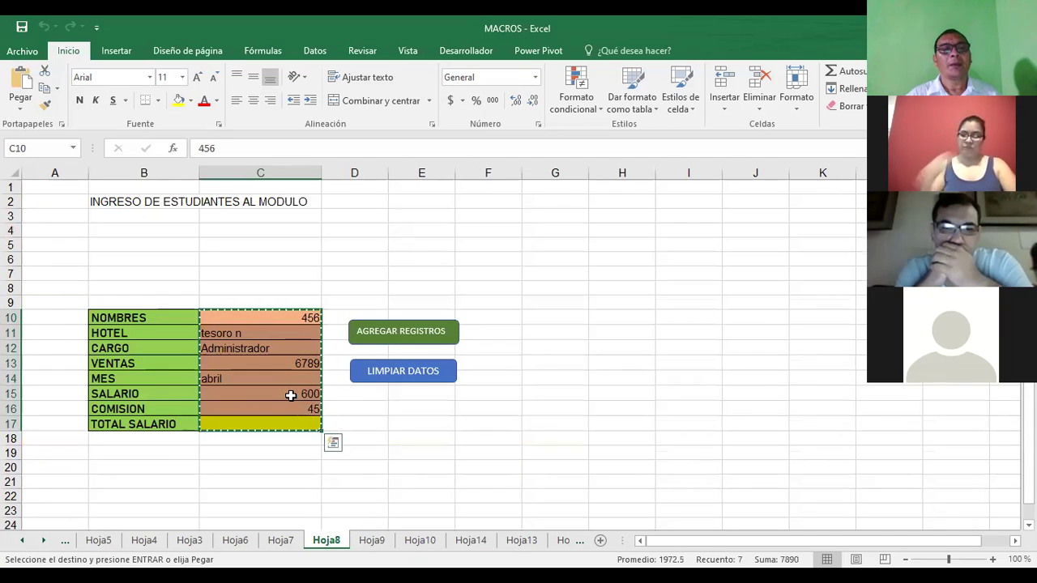
click(357, 378)
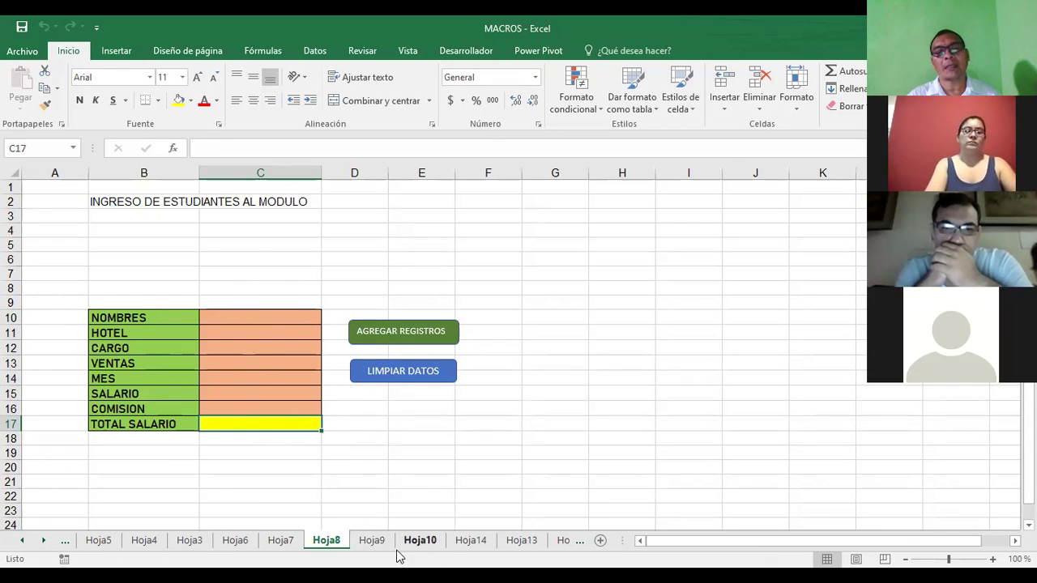
click(373, 541)
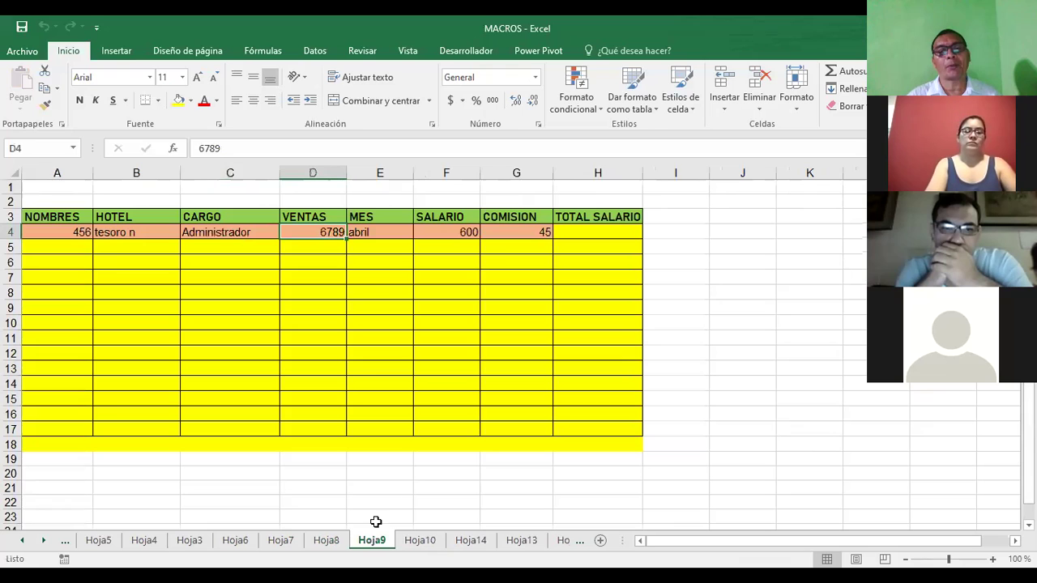
click(332, 547)
click(651, 215)
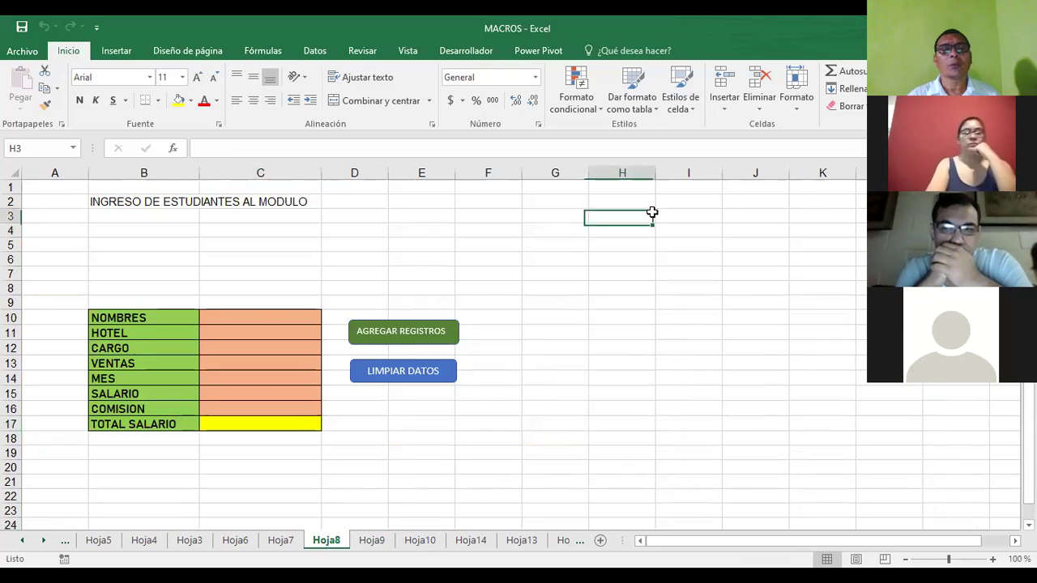
click(274, 320)
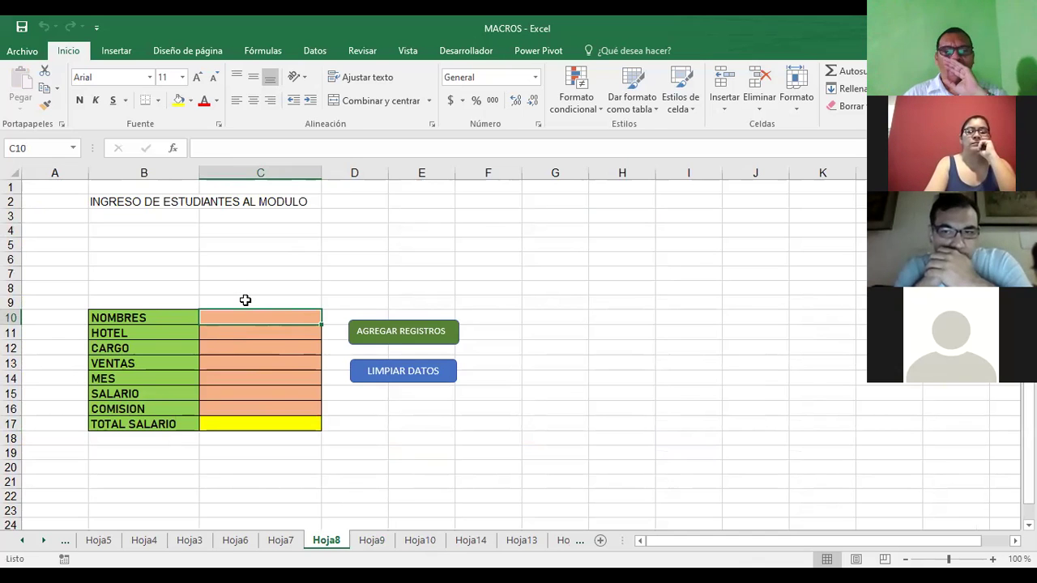
text(9878)
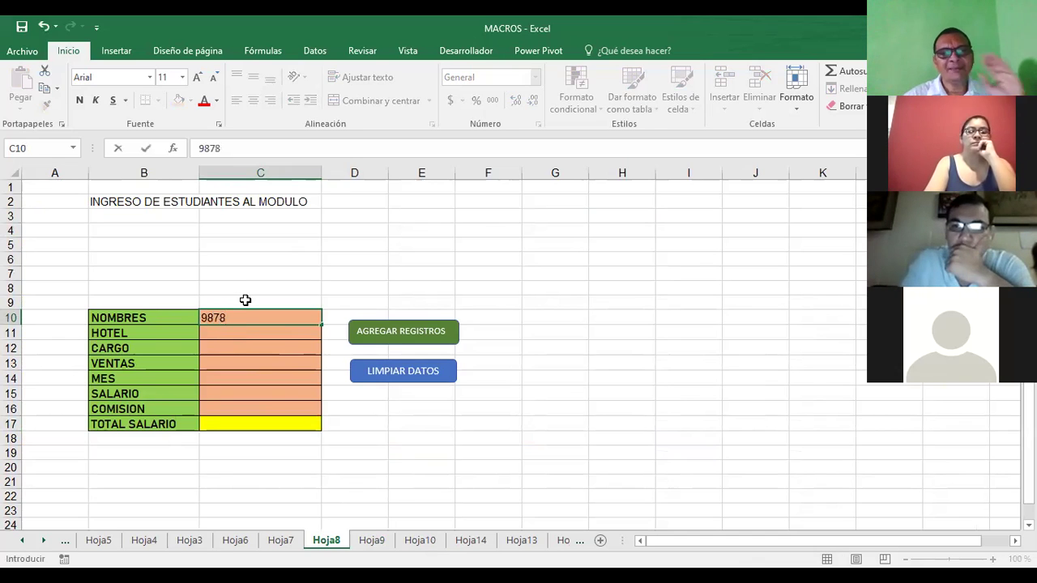
click(417, 262)
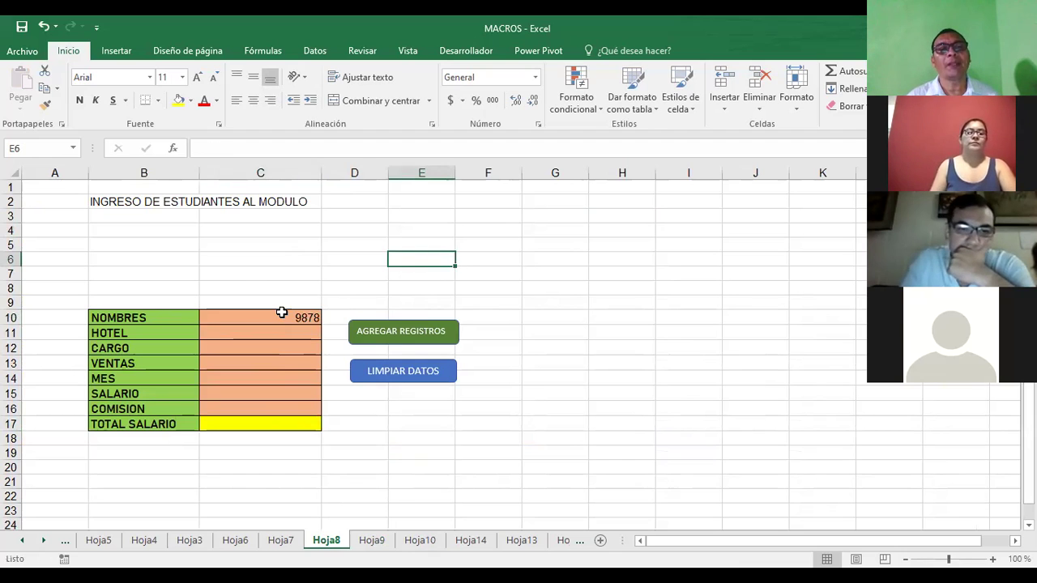
click(281, 313)
key(Delete)
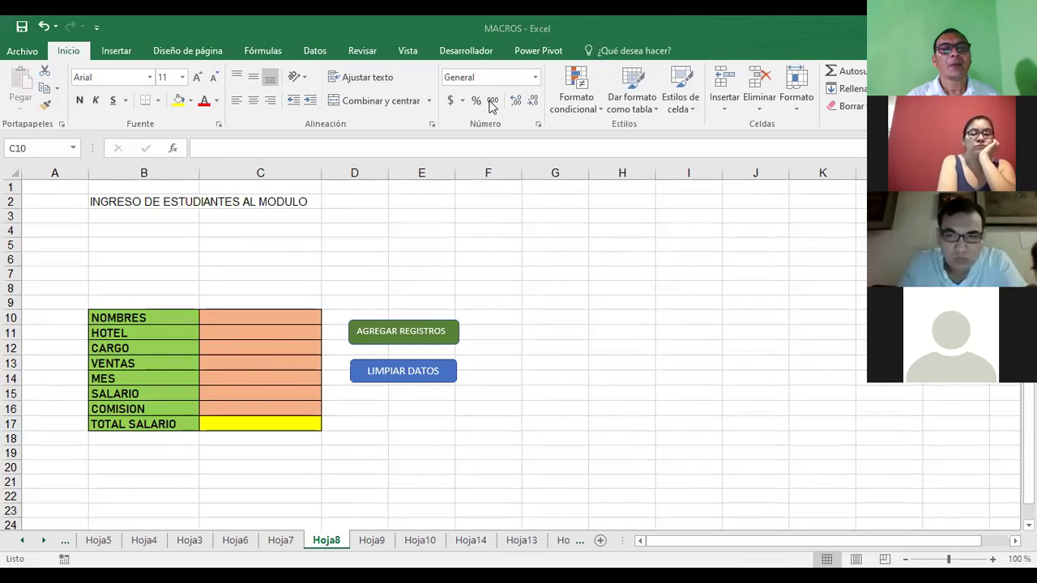
Step: Look at the Validaciones slide on Libro1's Hoja1, then show Hoja6 of MACROS
key(alt+Tab)
click(98, 540)
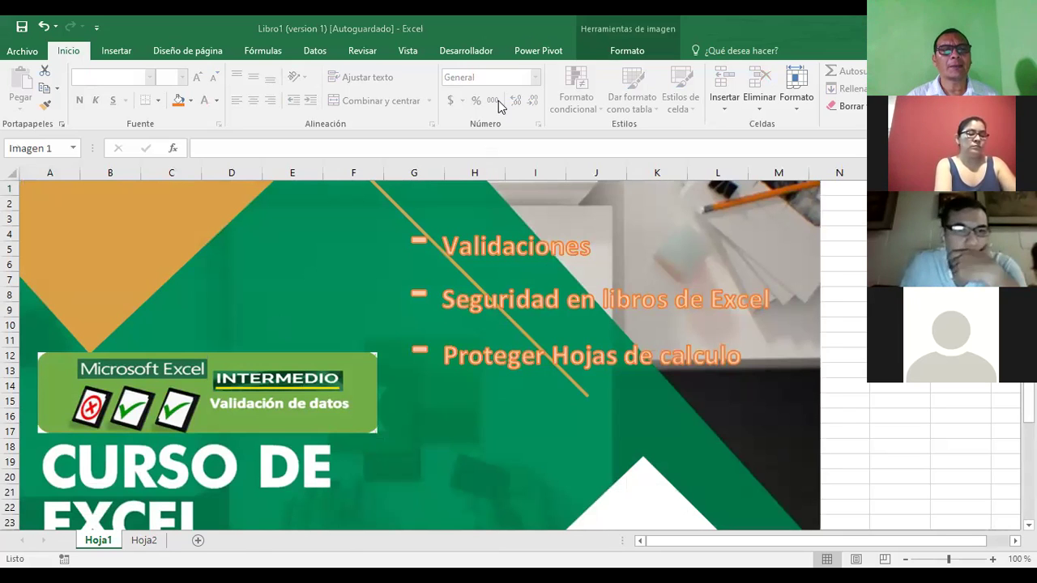
key(alt+Tab)
click(235, 540)
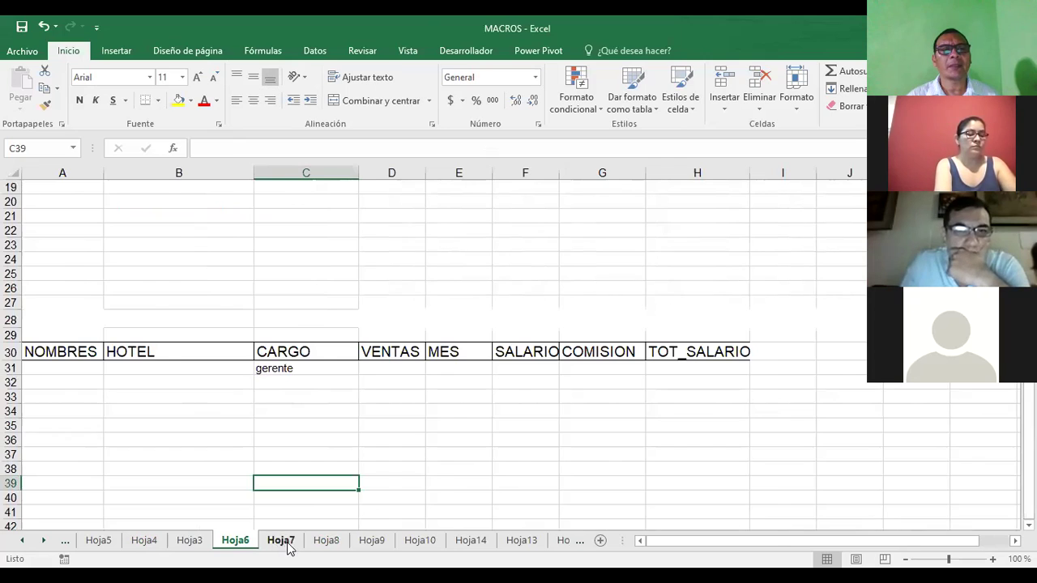
Step: On Hoja7, autofit column B to its longest hotel name
click(285, 541)
click(401, 410)
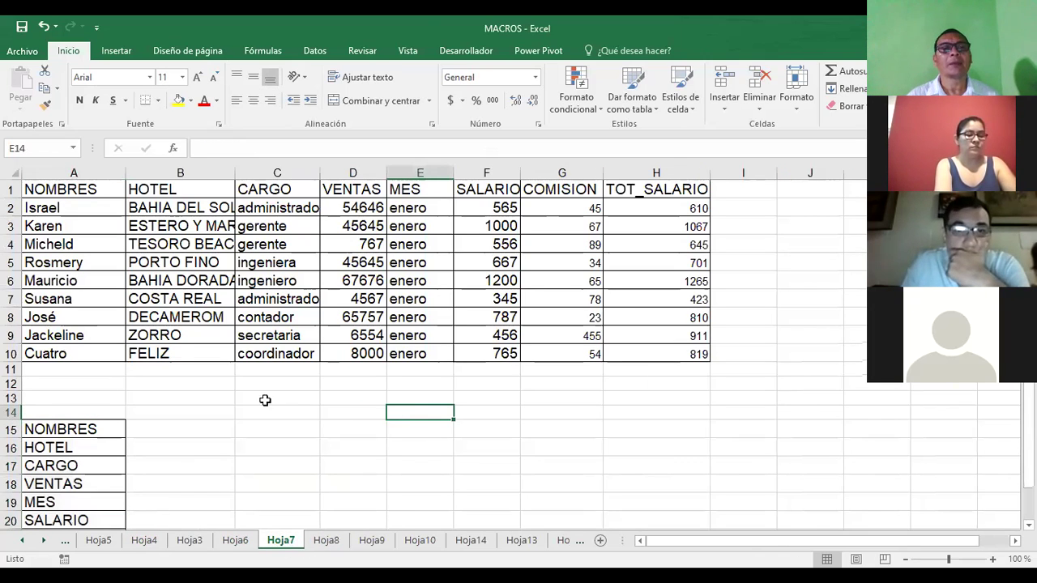
click(258, 284)
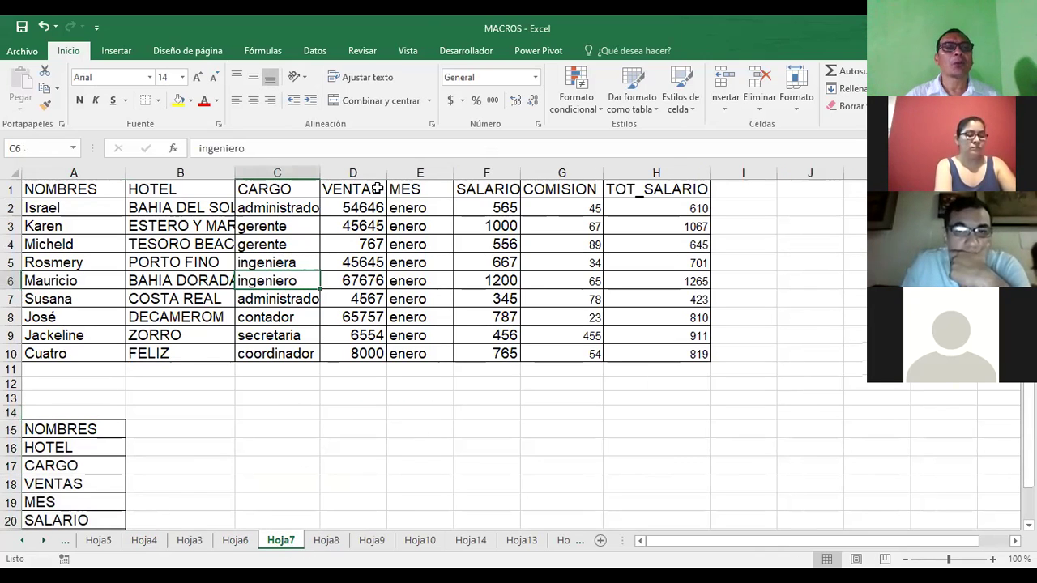
double_click(243, 174)
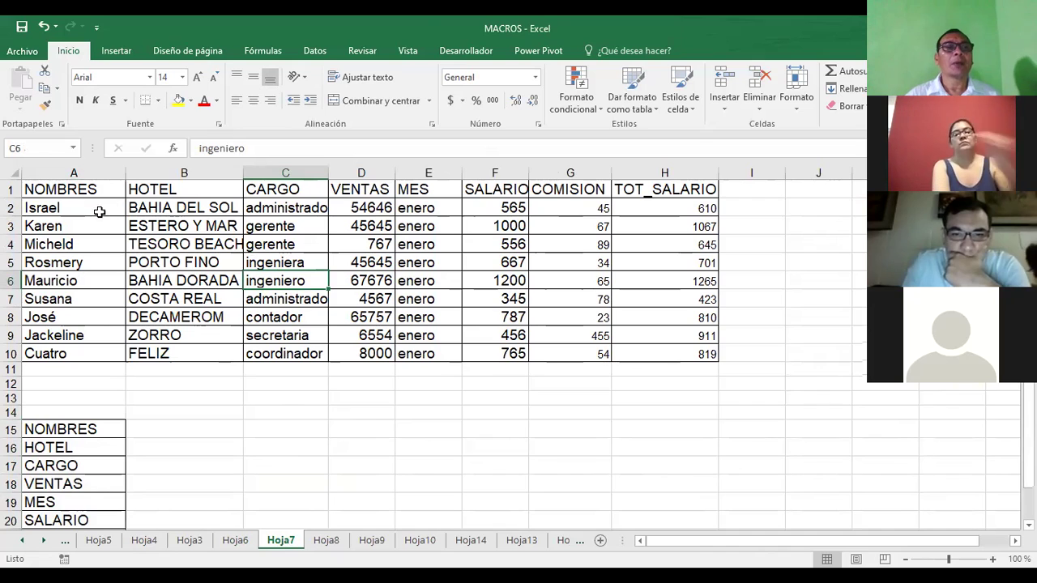
Step: Replace BAHIA DEL SOL in B2 with 54343 and check the new value
click(194, 189)
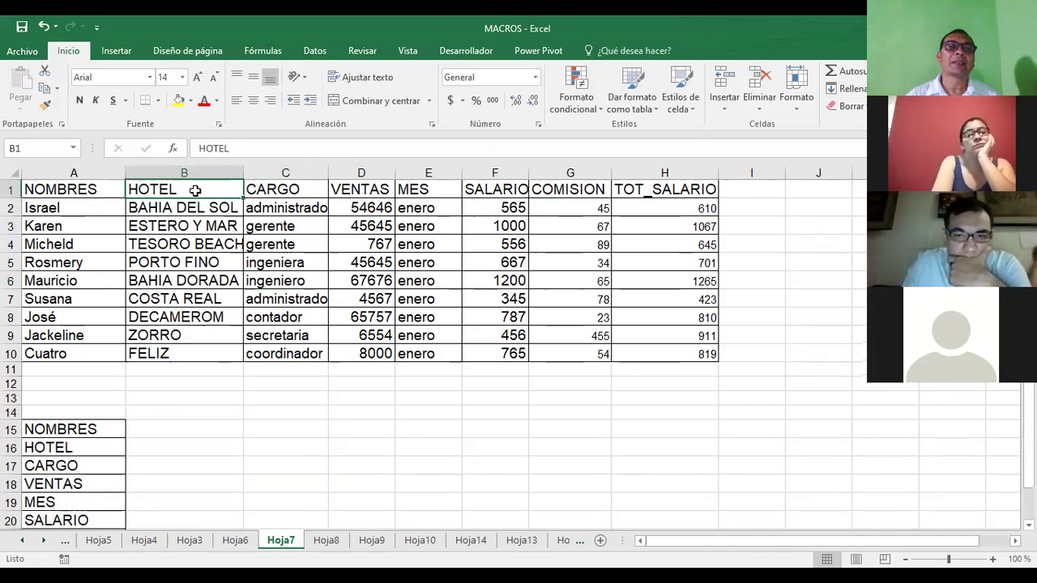
double_click(191, 208)
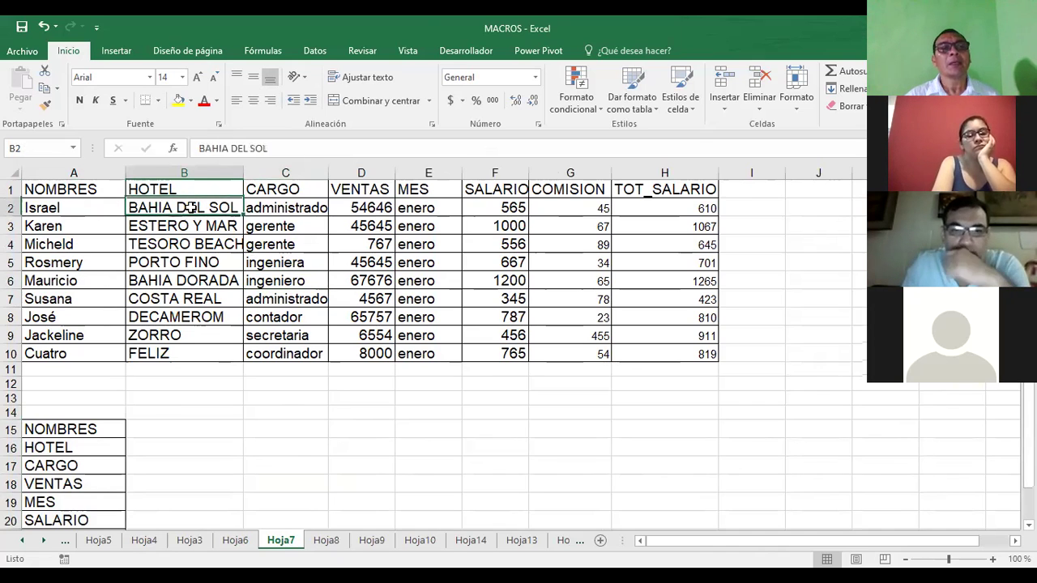
text(54343)
key(Return)
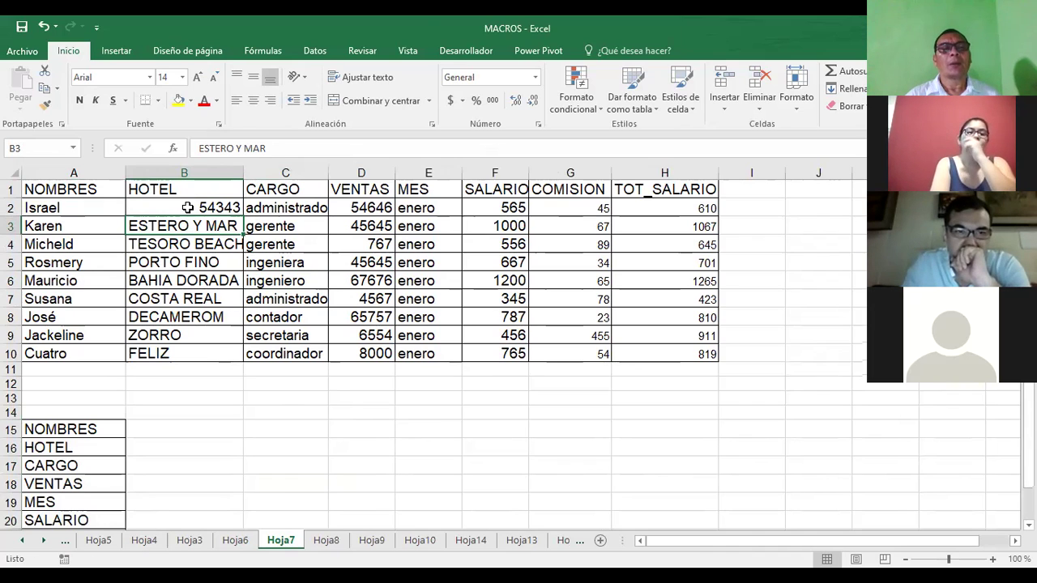
click(194, 354)
click(194, 204)
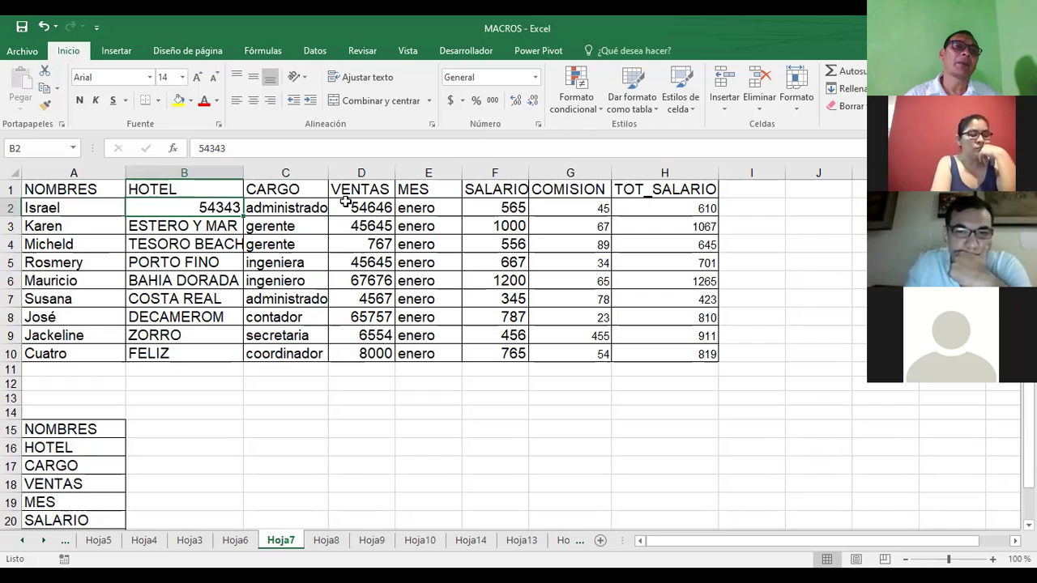
Step: Widen column C so 'administradora' fits, then select the sales value 54646 in D2
drag(327, 168, 378, 200)
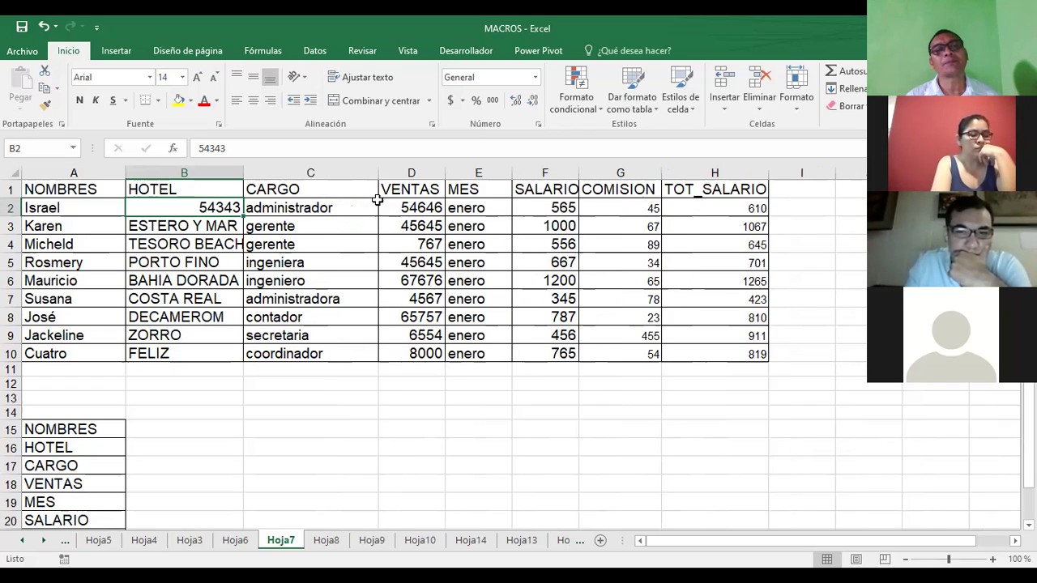
click(324, 209)
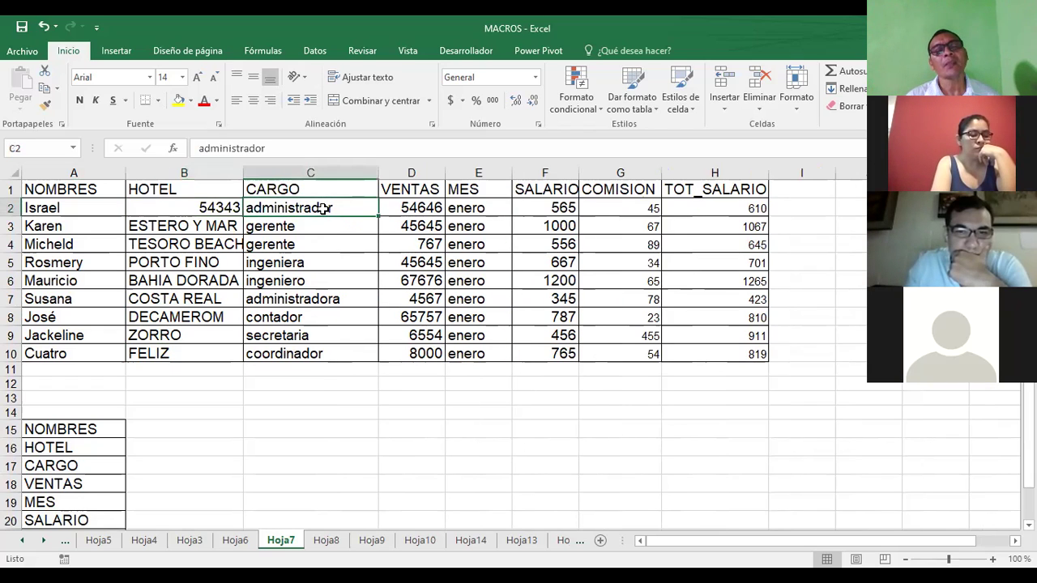
click(415, 208)
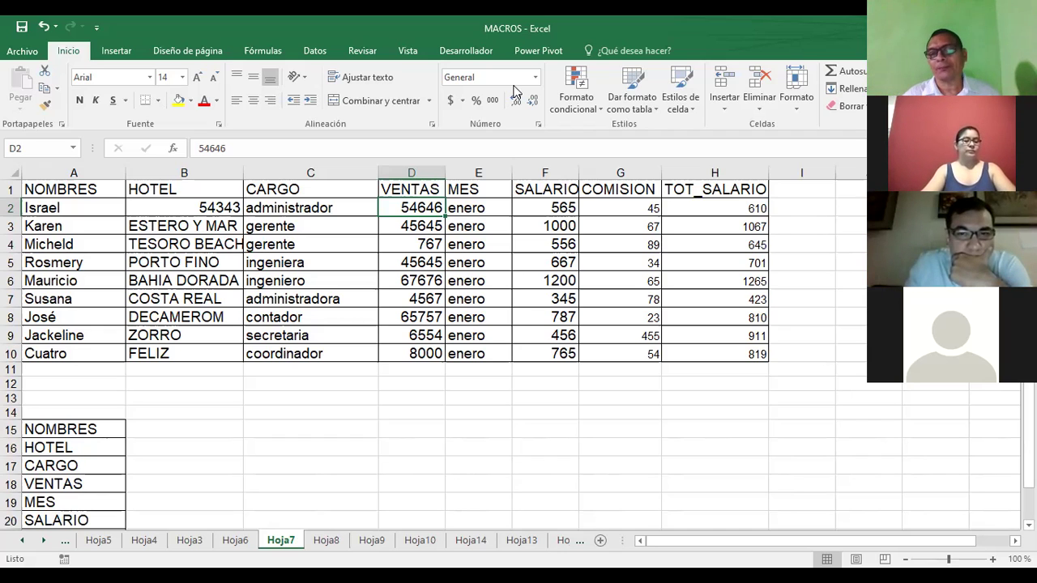
Step: Format D2 as Moneda with 2 decimals and the $ Español (Estados Unidos) symbol, showing $54,646.00
right_click(406, 207)
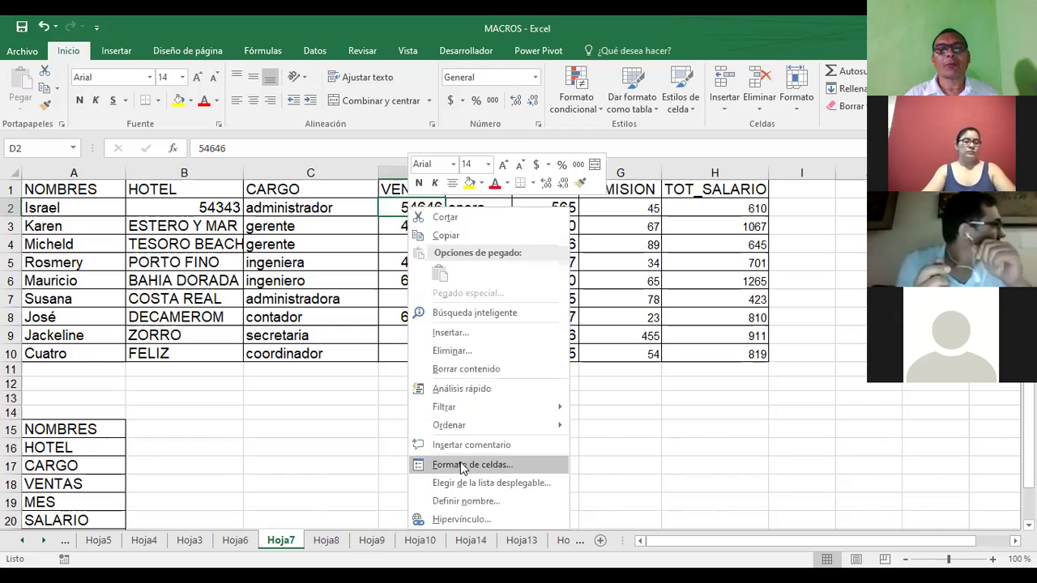
click(460, 461)
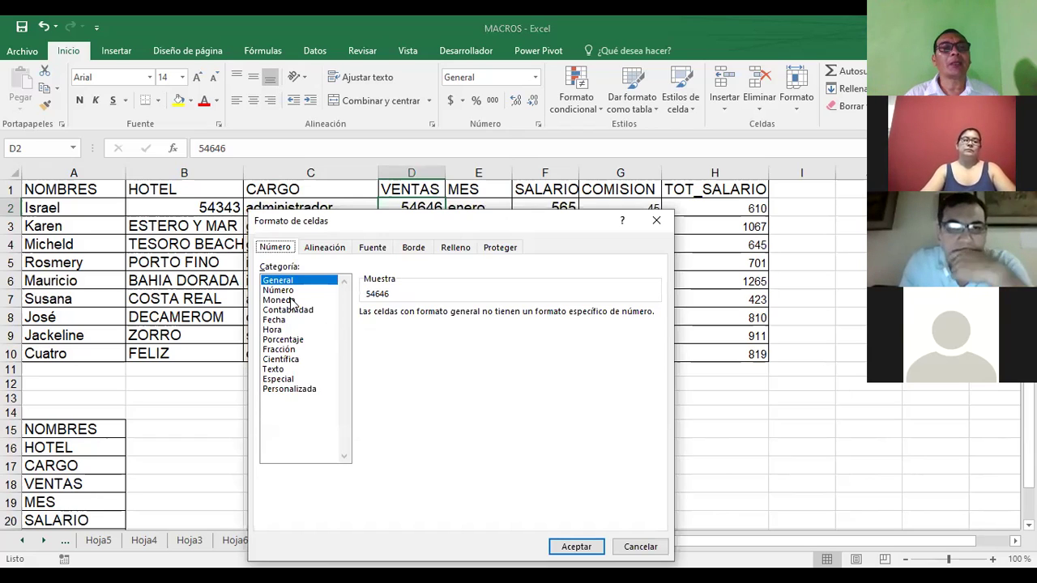
click(291, 295)
click(295, 301)
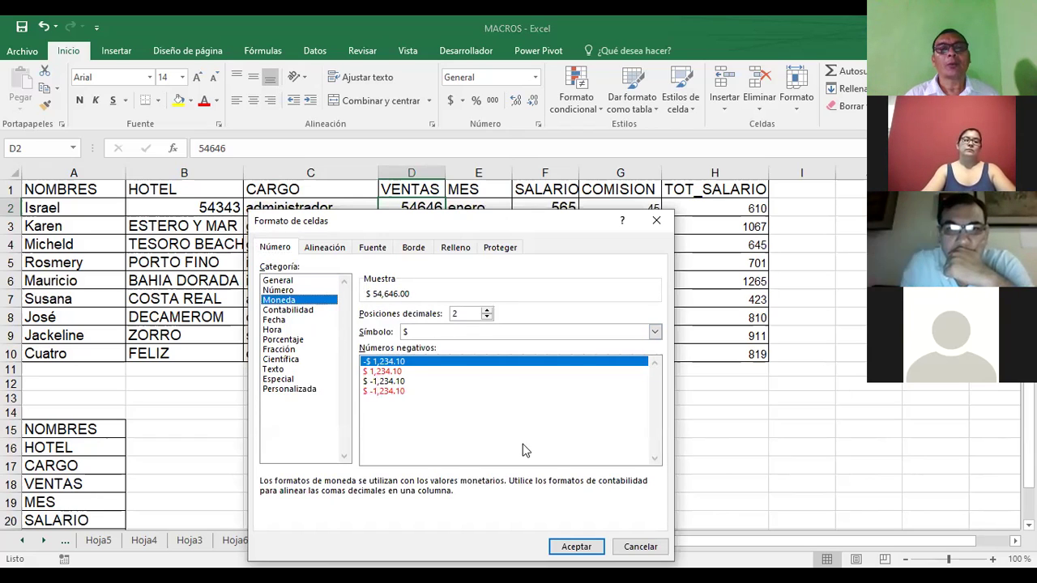
click(654, 332)
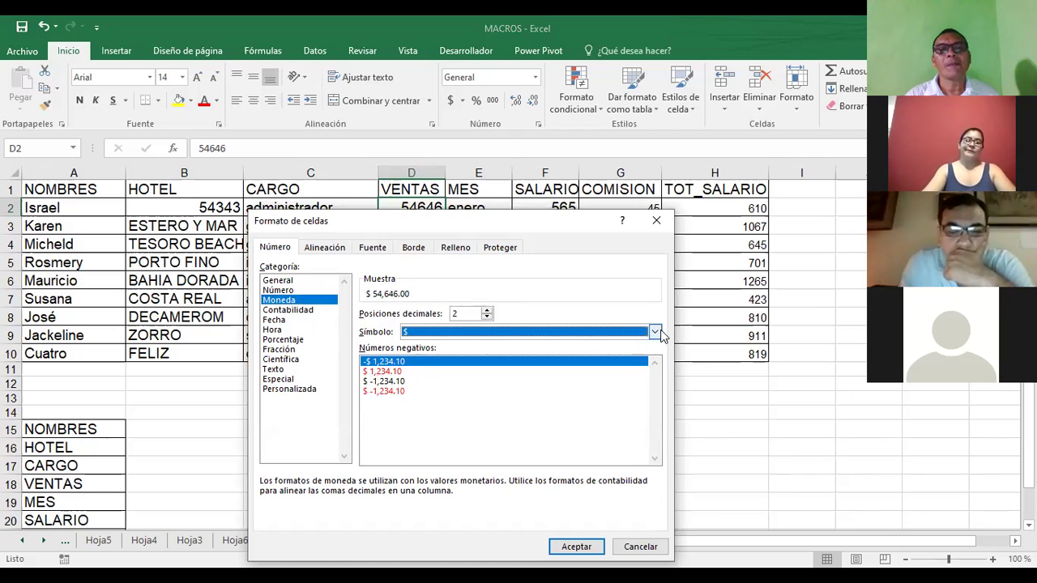
scroll(497, 378, down, 3)
scroll(497, 378, down, 3)
scroll(497, 377, down, 3)
scroll(497, 387, down, 3)
scroll(497, 393, down, 1)
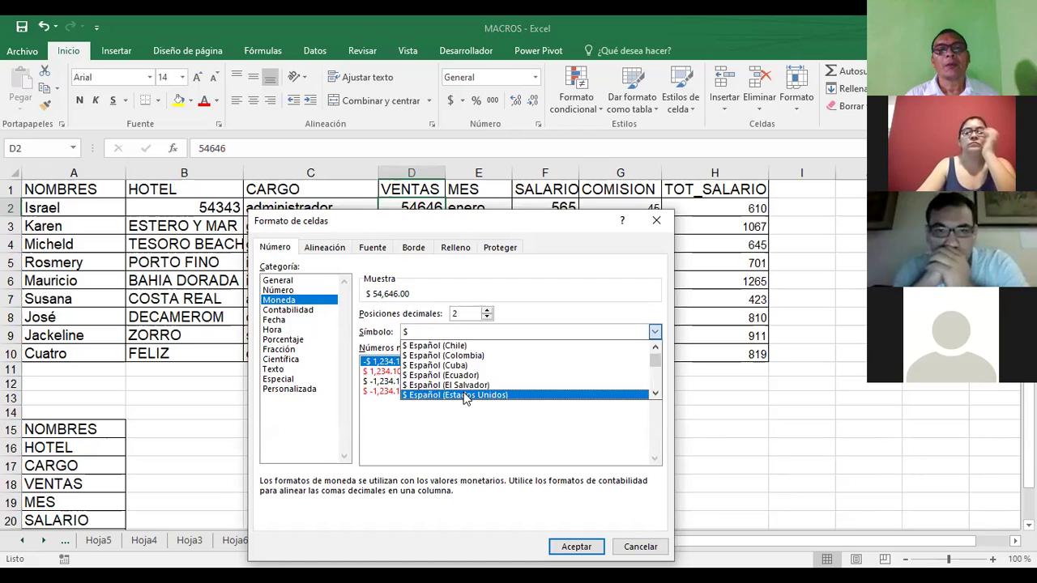
click(465, 394)
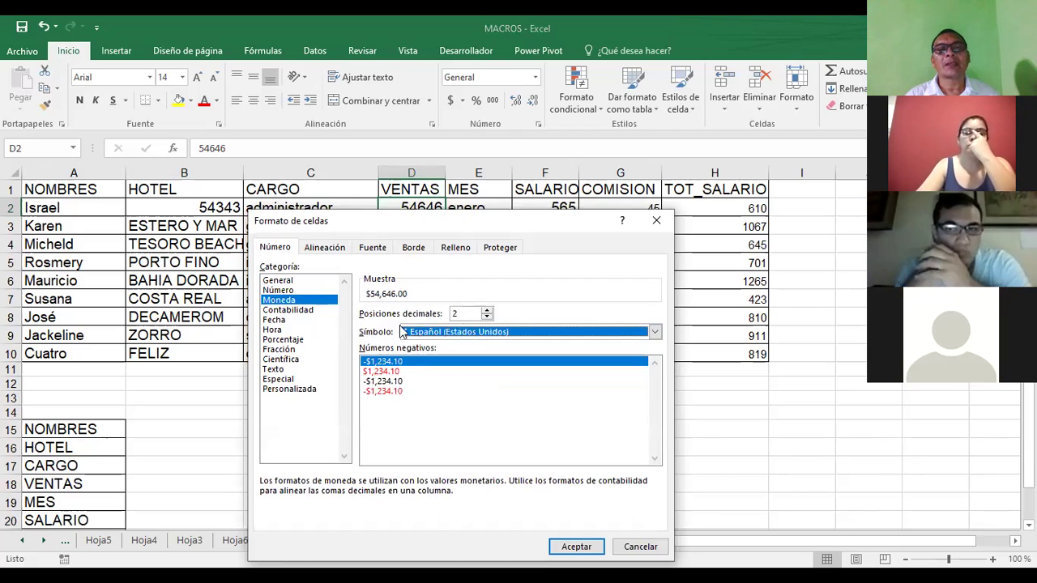
click(467, 332)
click(465, 332)
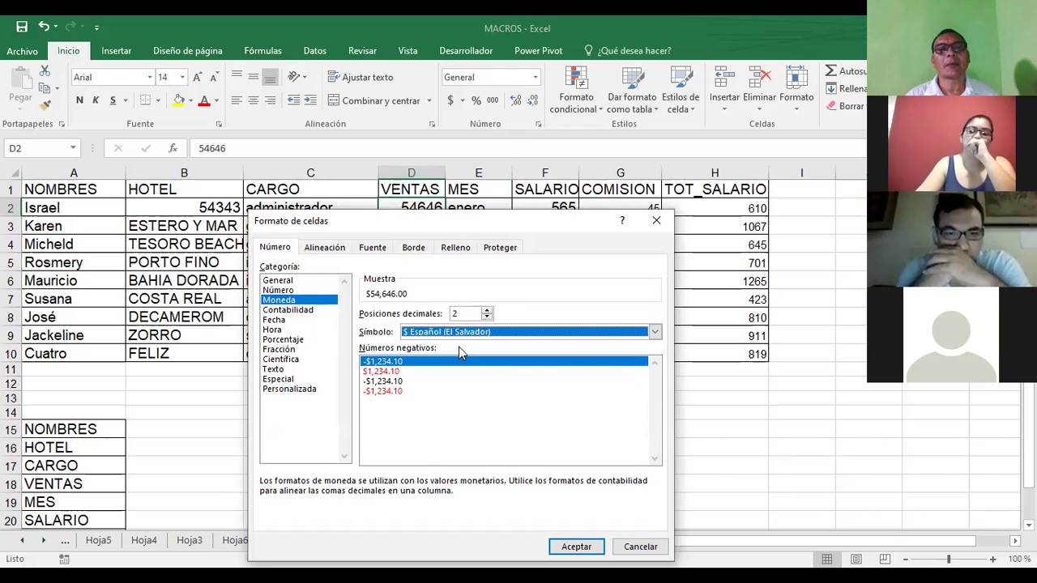
click(465, 332)
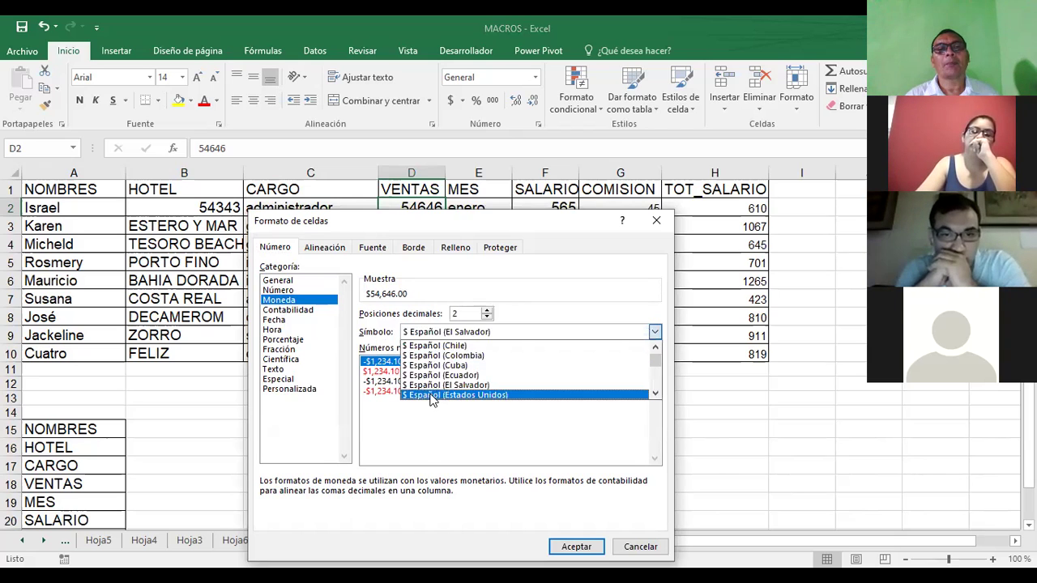
click(519, 395)
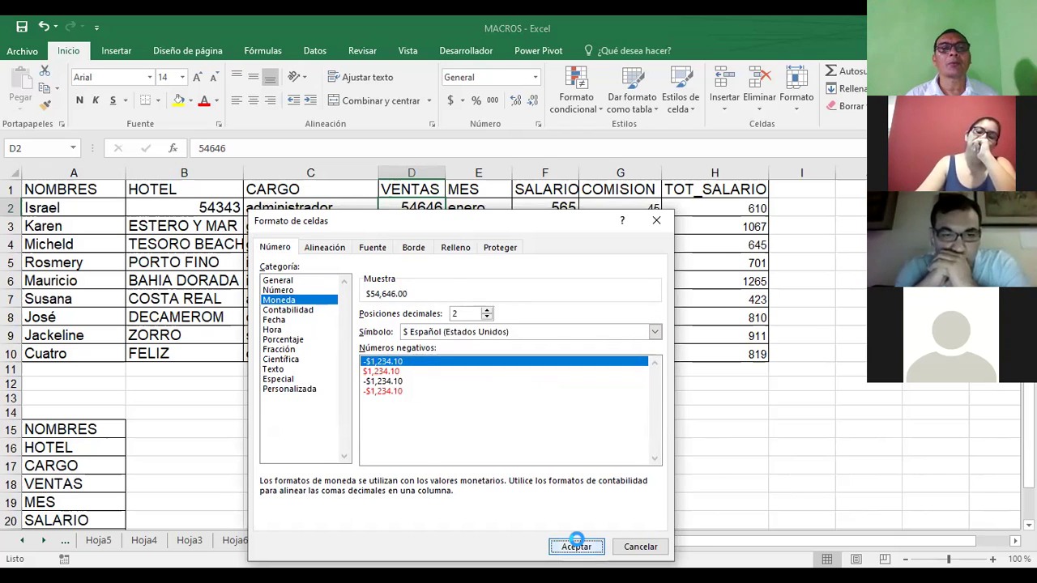
click(576, 547)
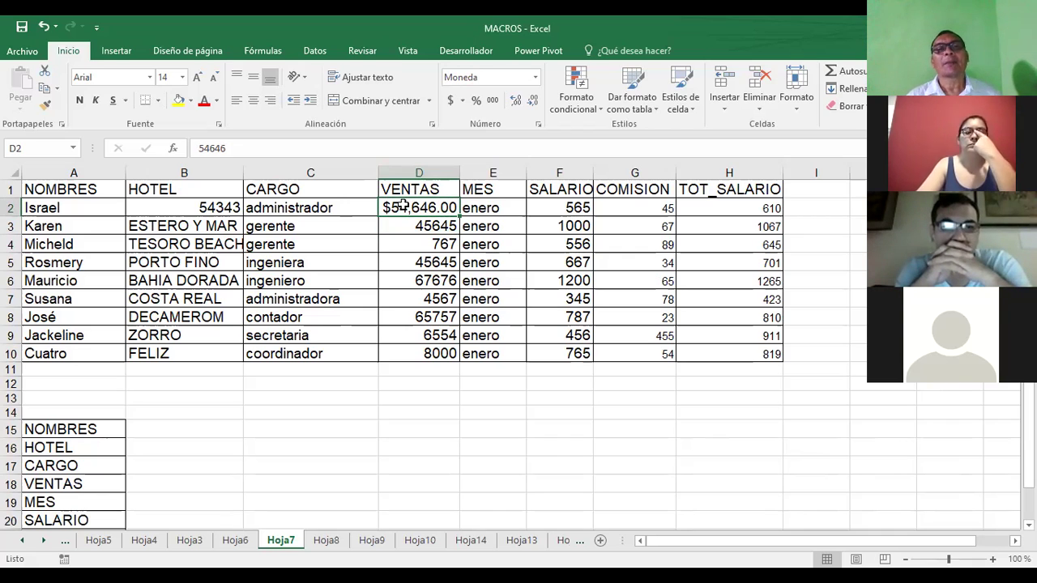
Step: Clear the sales values in D2:D10, then type test text into D2 through D5
drag(402, 206, 408, 344)
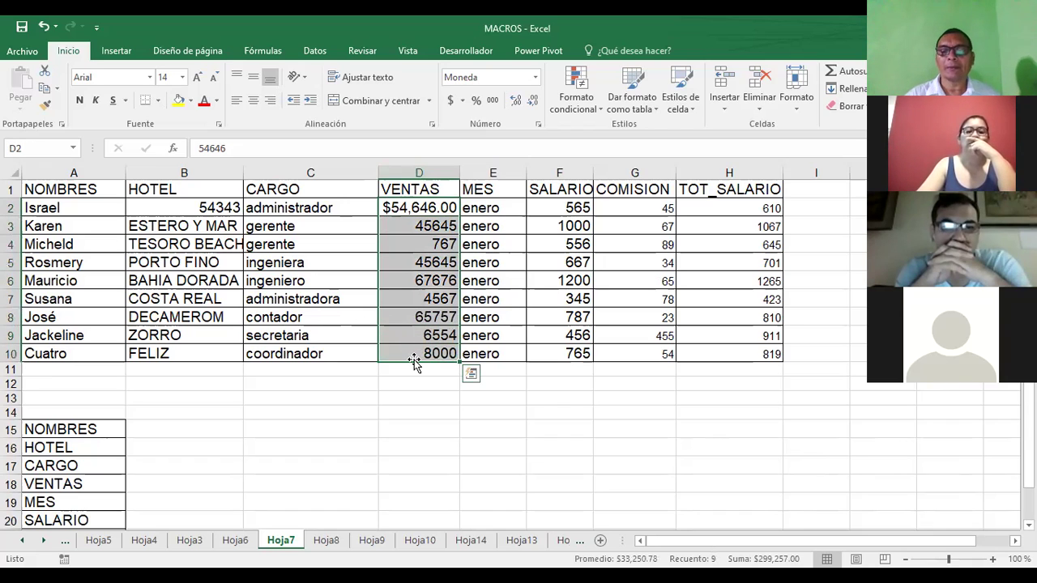
key(Delete)
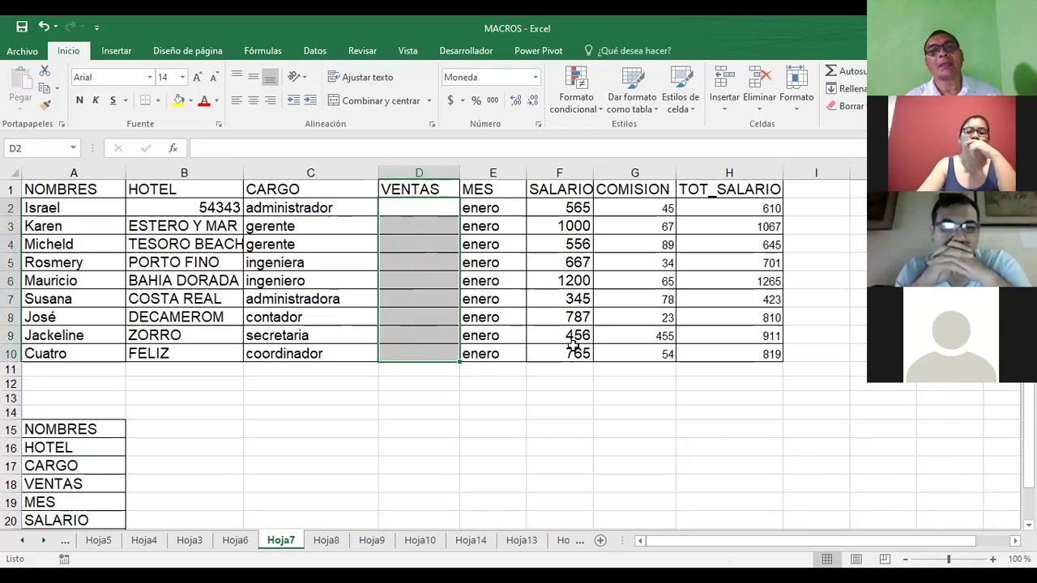
click(412, 214)
text(rte)
click(419, 257)
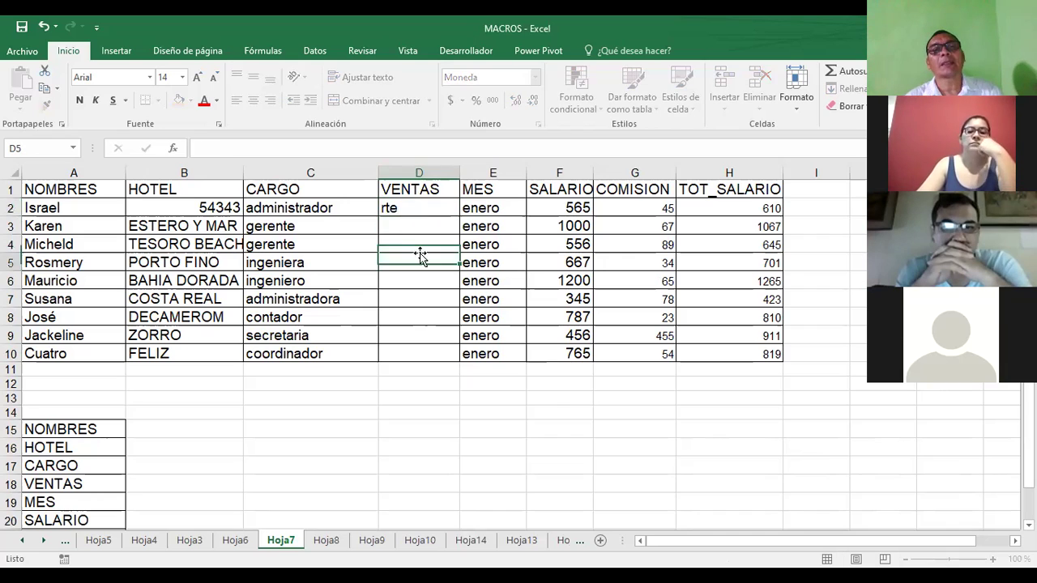
click(409, 220)
text(ert)
click(421, 264)
text(ert)
click(418, 243)
text(re)
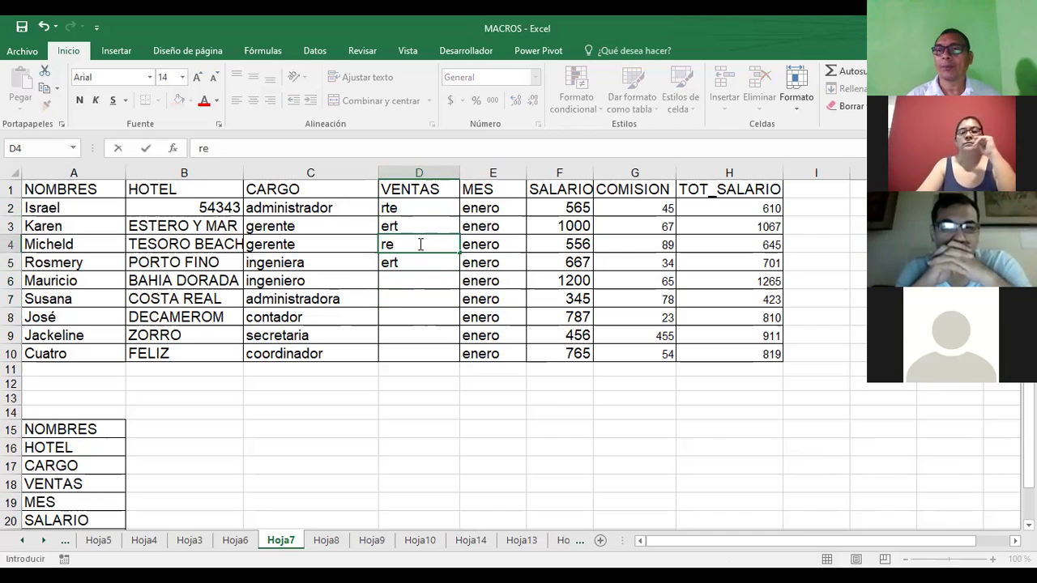
Step: Delete the test text from D2, D3, D4 and D5, leaving the VENTAS column empty
click(413, 209)
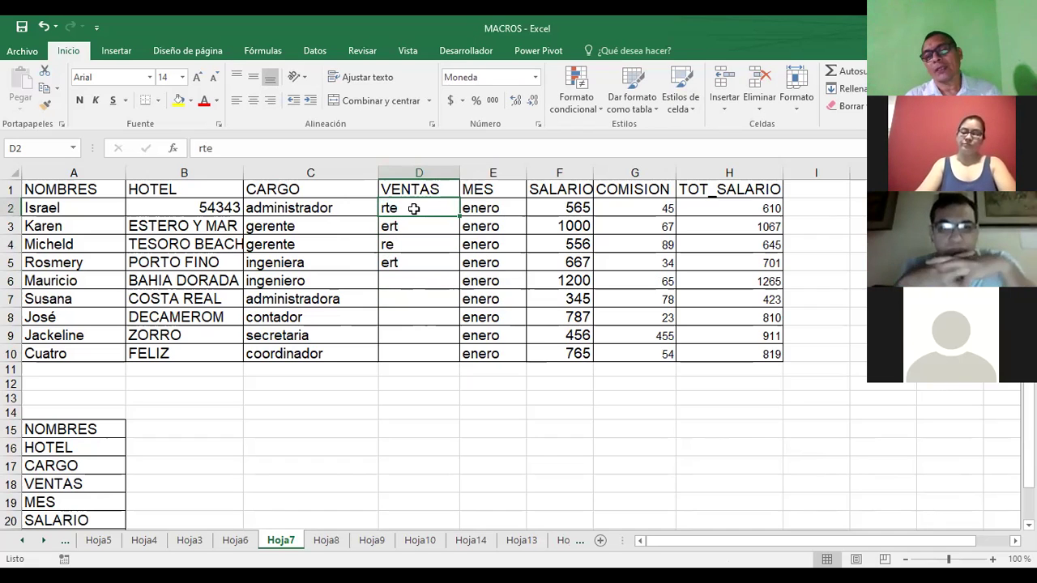
key(Delete)
click(407, 226)
key(Delete)
click(405, 245)
key(Delete)
click(407, 262)
key(Delete)
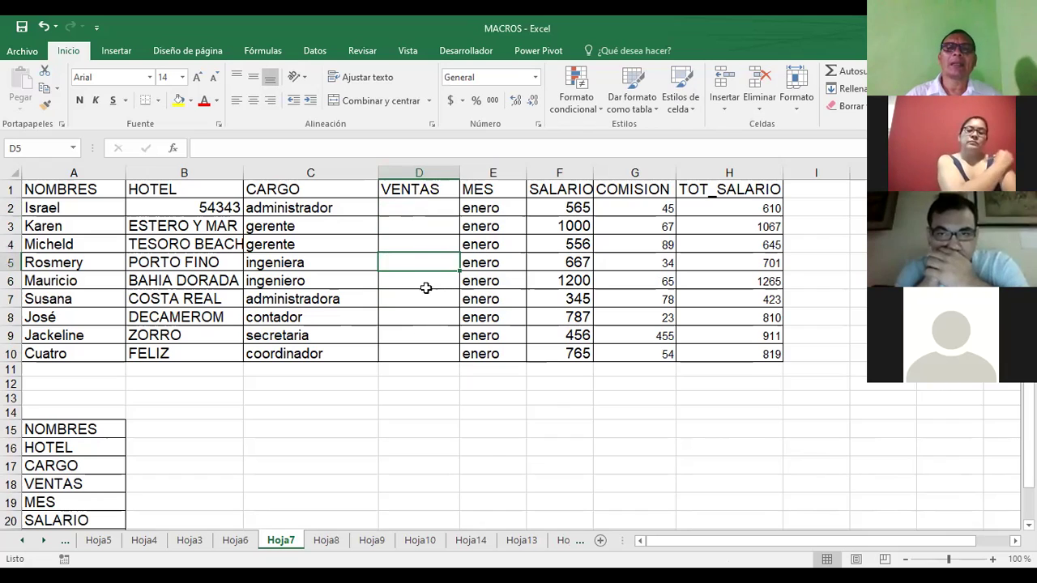
click(423, 205)
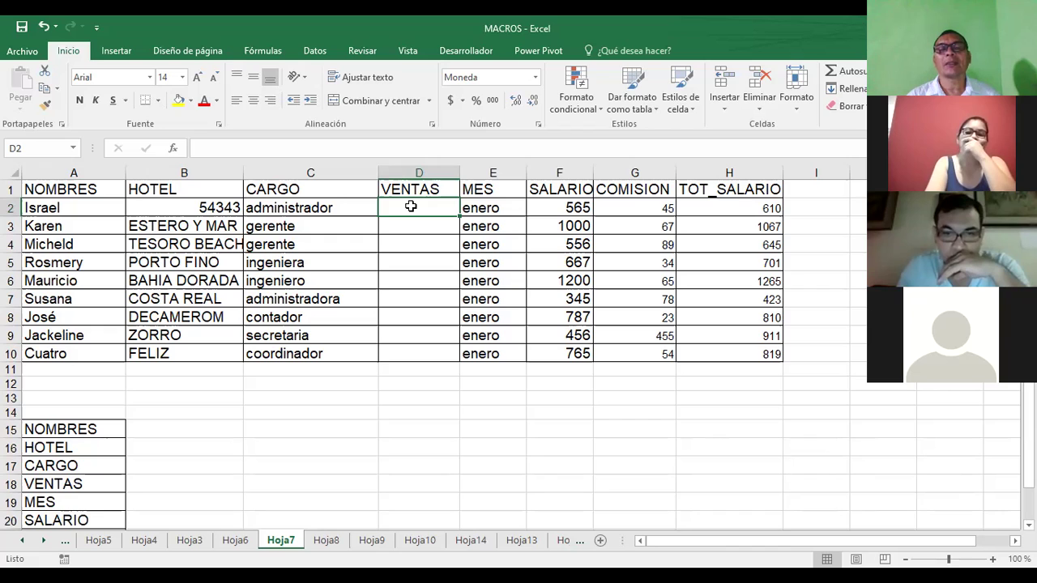
Step: Give D2 a data validation rule allowing only whole numbers from 0 to 10000
right_click(410, 206)
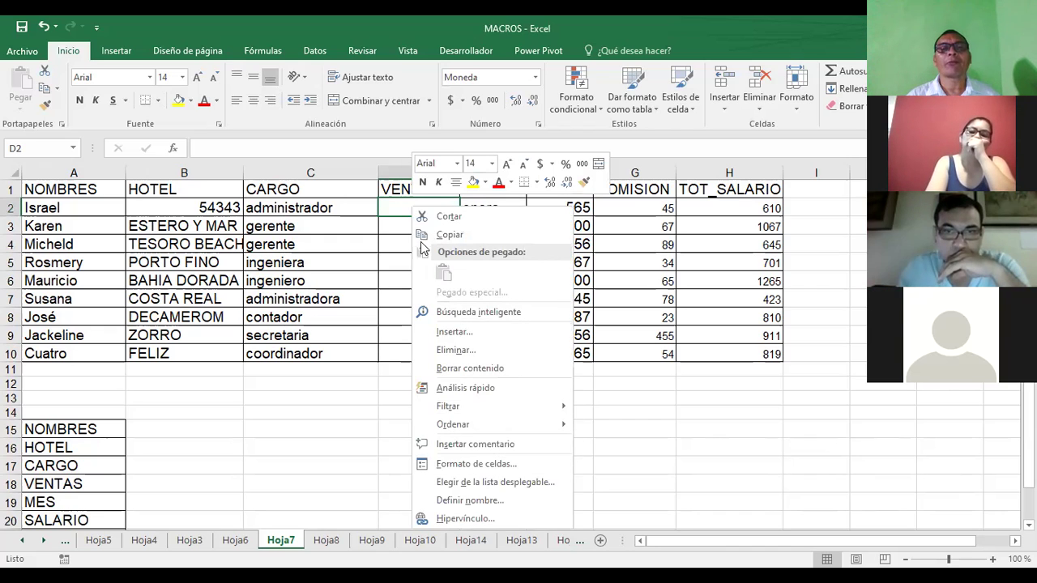
click(382, 207)
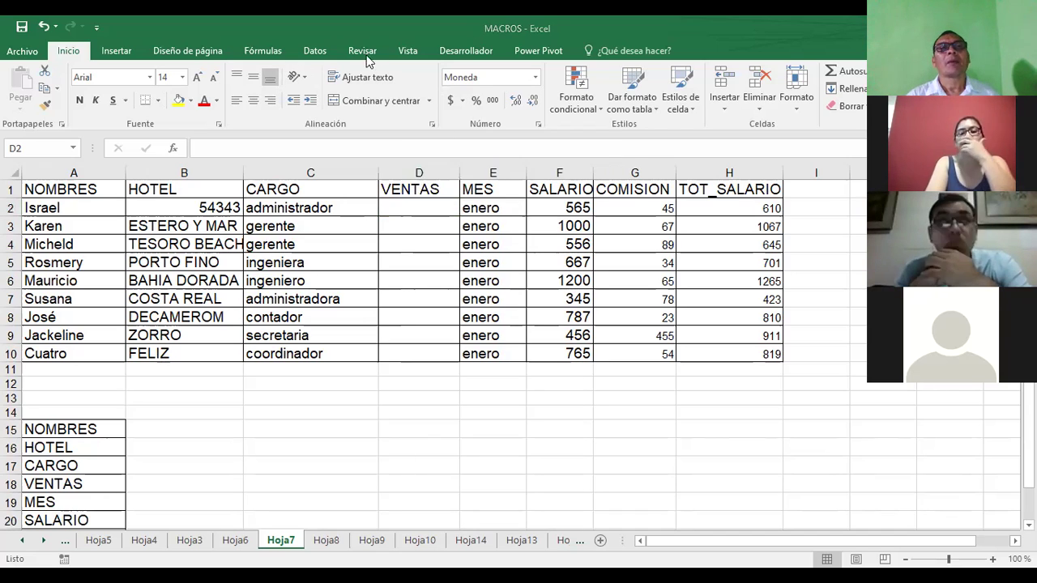
click(319, 54)
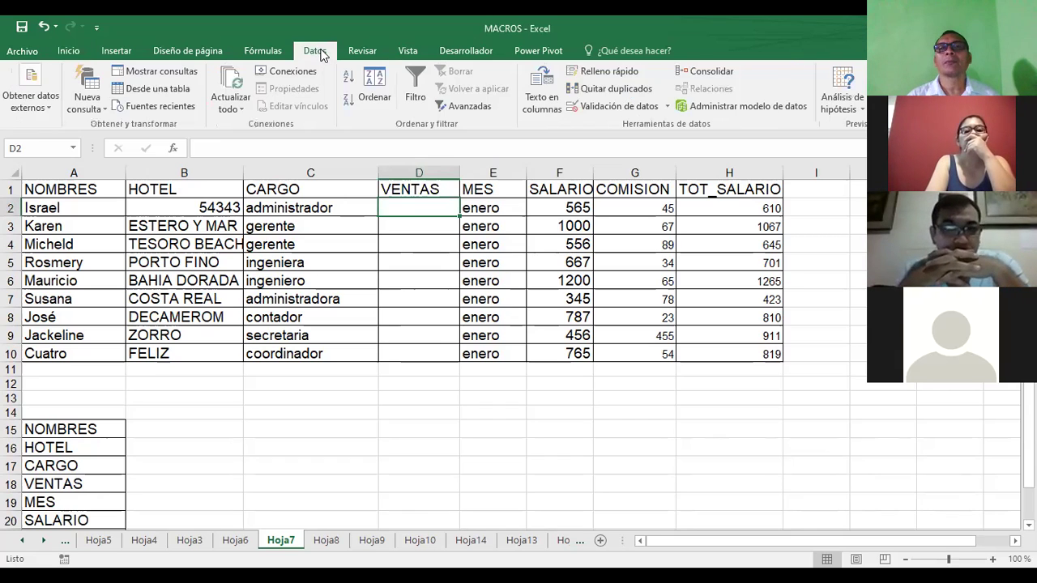
click(668, 106)
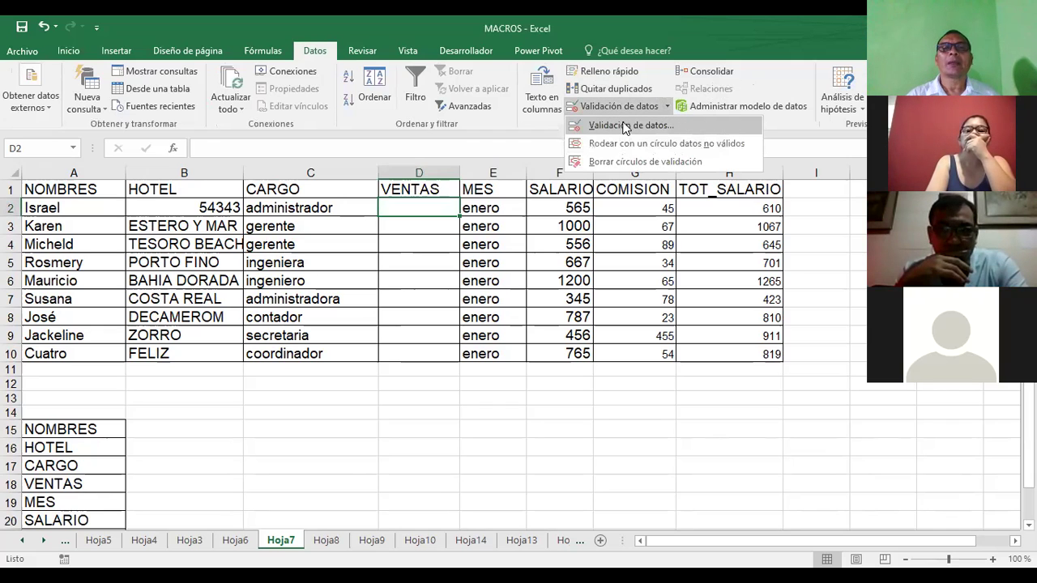
click(625, 127)
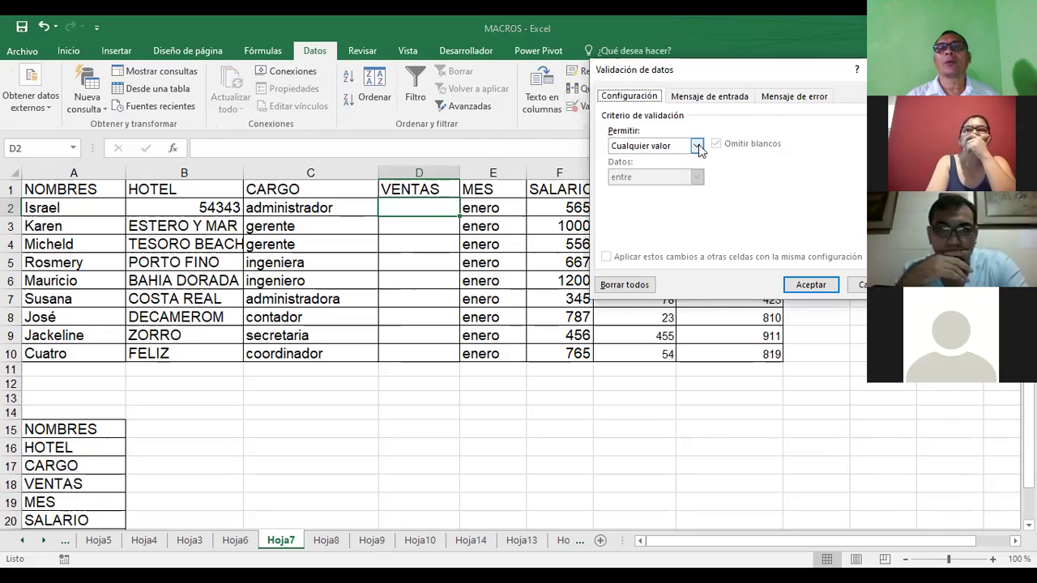
click(697, 146)
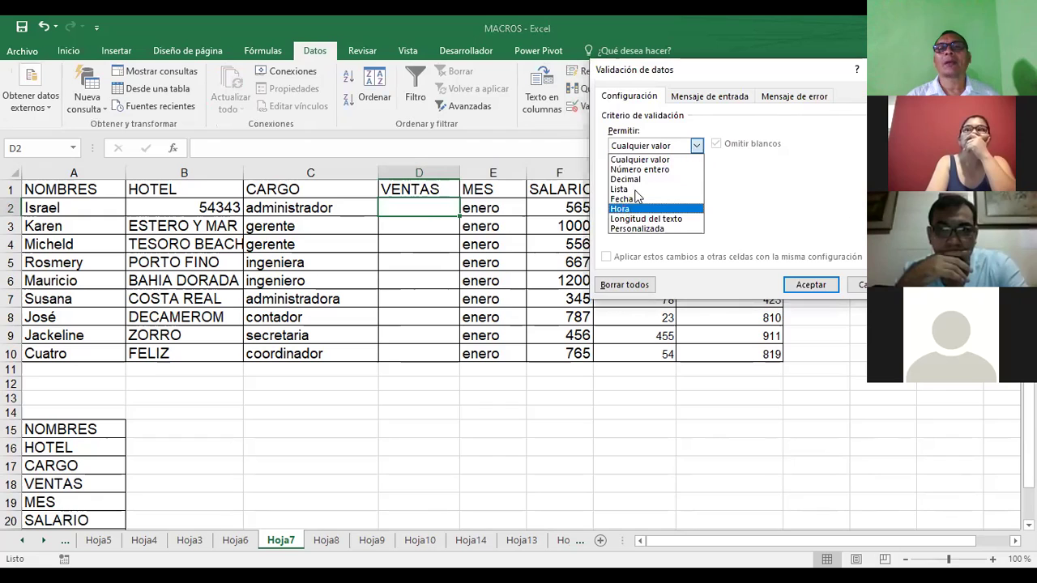
click(666, 220)
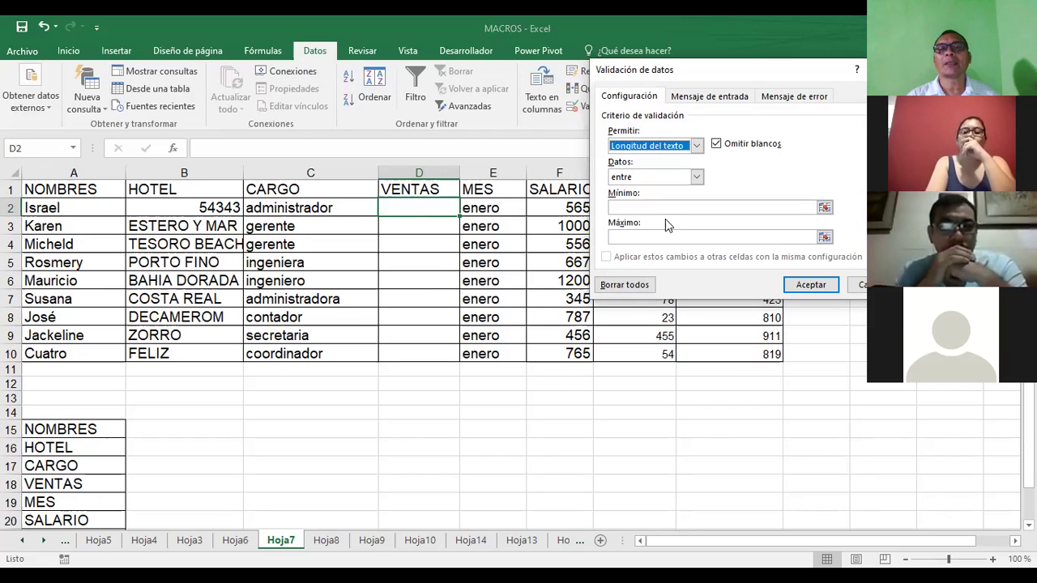
click(696, 147)
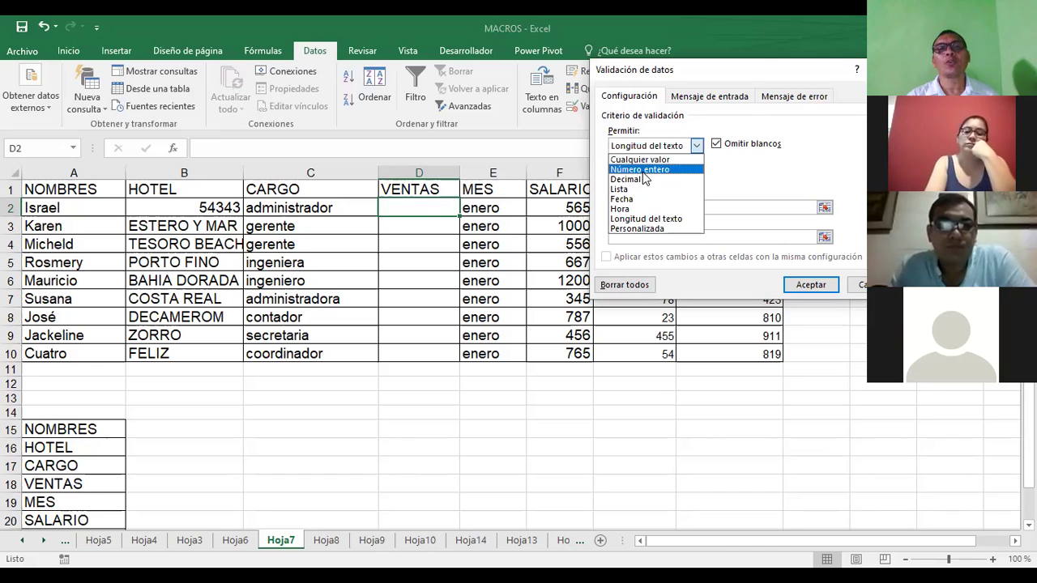
click(643, 171)
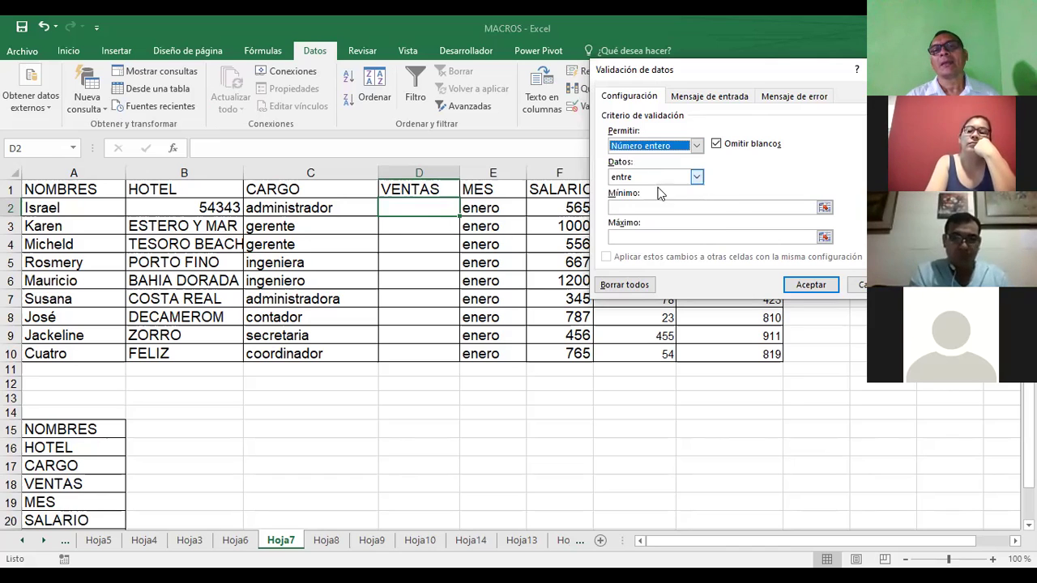
click(645, 208)
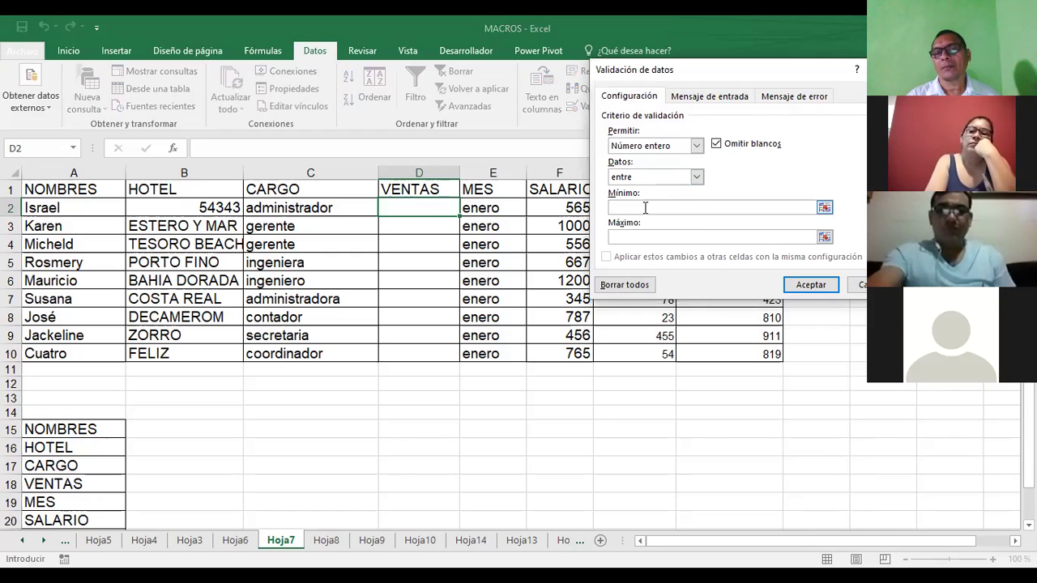
text(0)
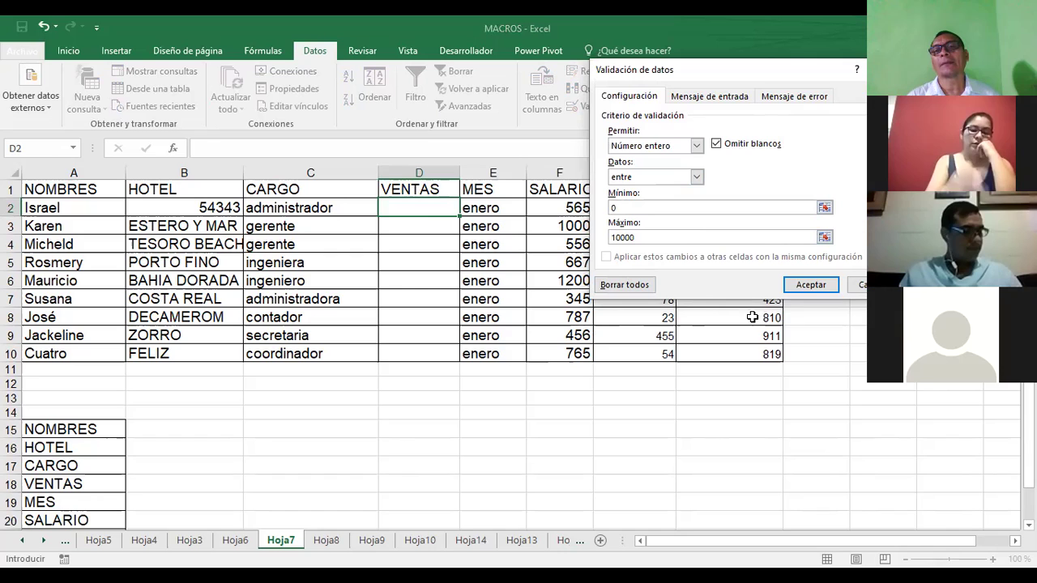
click(810, 286)
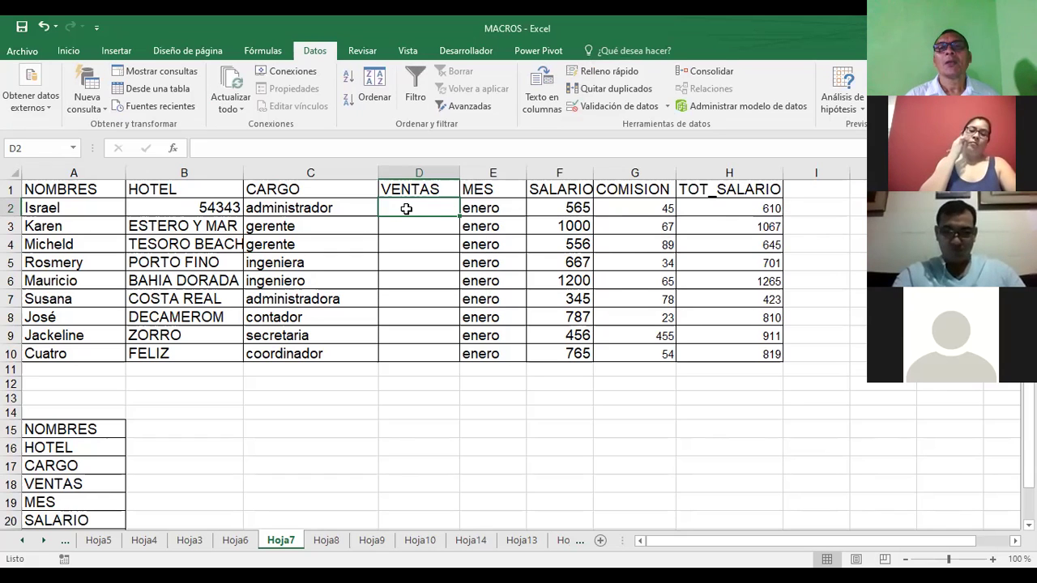
Step: Reopen D2's validation and tick applying changes to all cells with the same settings
click(666, 107)
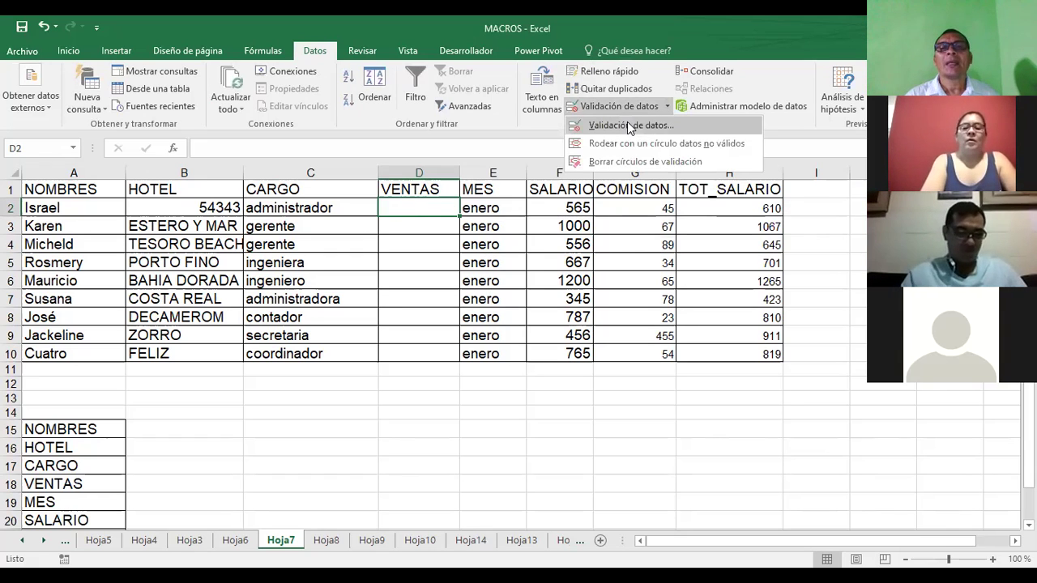
click(624, 128)
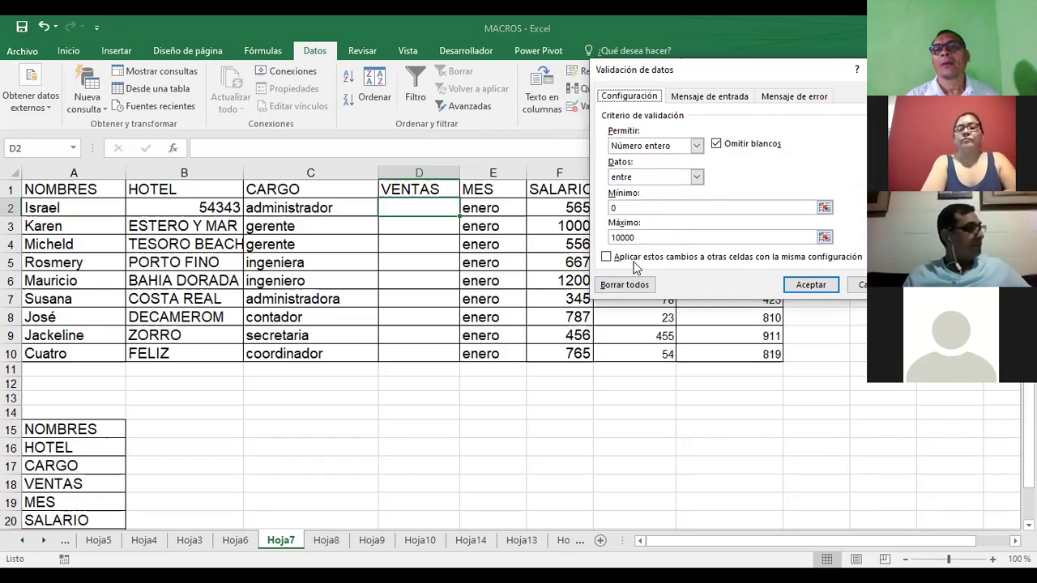
click(607, 258)
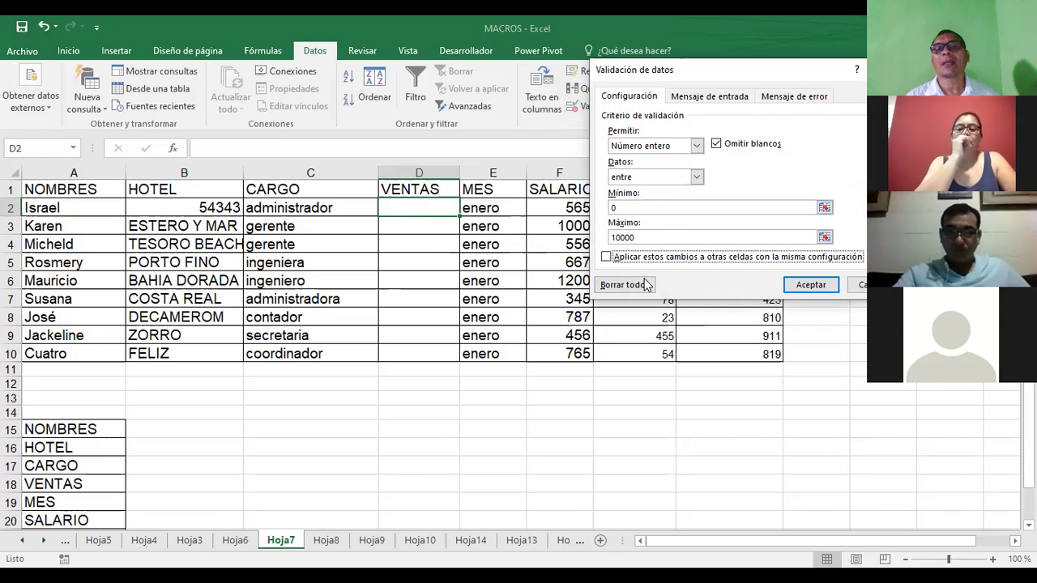
click(691, 99)
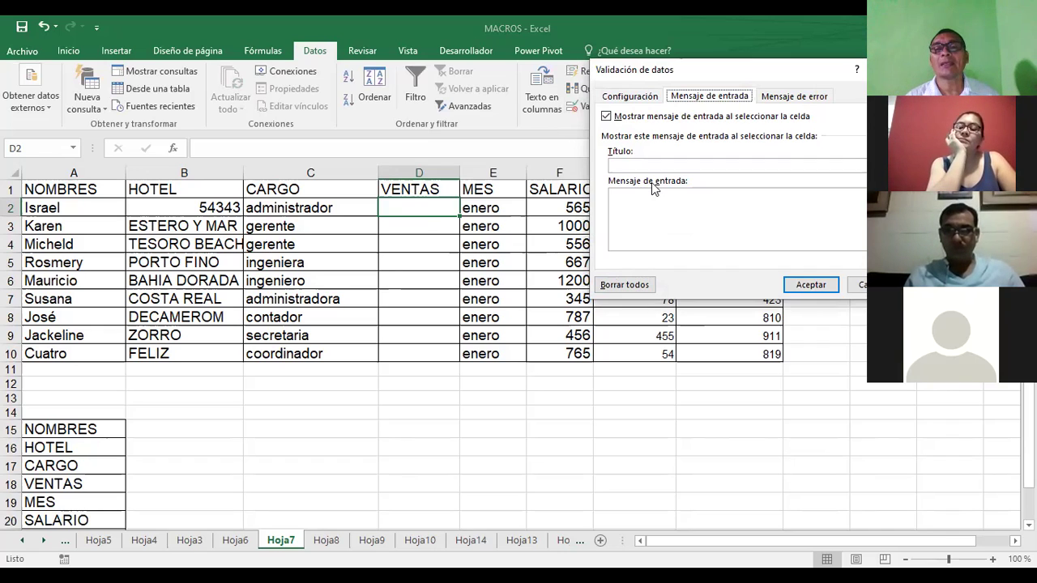
Step: Set D2's input message title to 'Ojo!!' with the text 'No datos alfanuméricos'
click(643, 165)
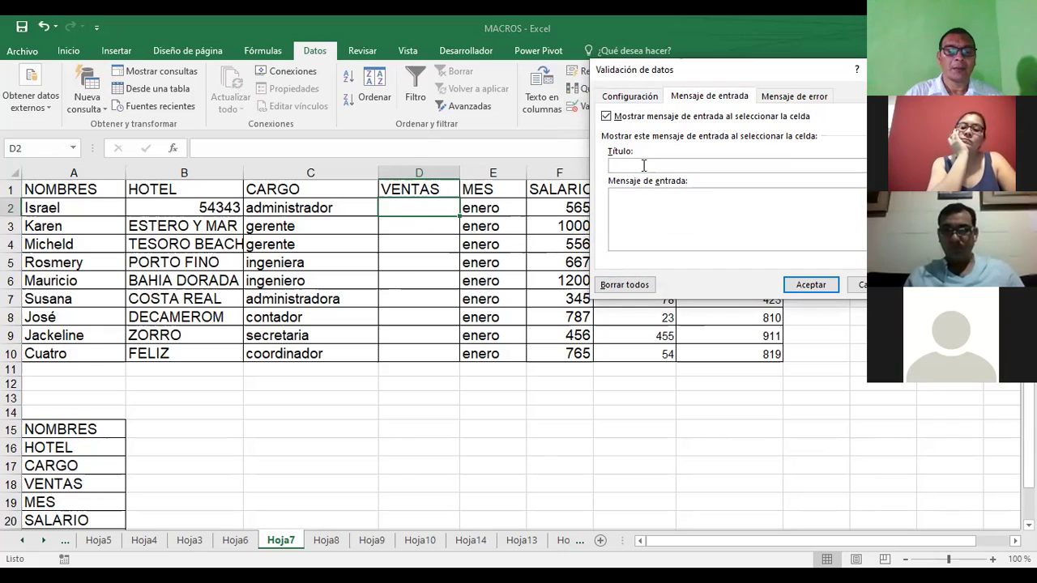
text(OJO)
key(BackSpace)
key(BackSpace)
text(Ojo!!)
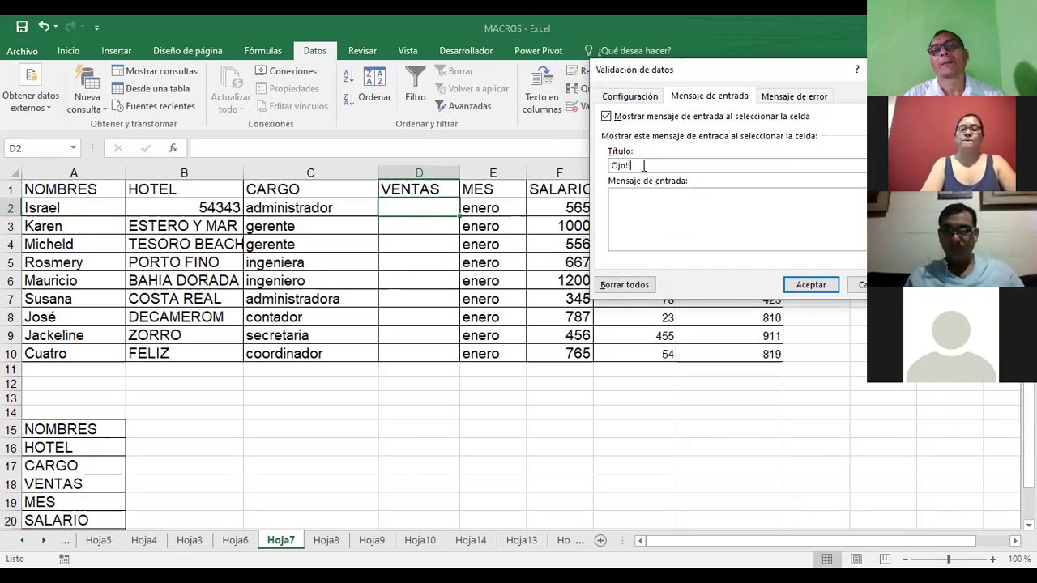
click(649, 194)
text(No )
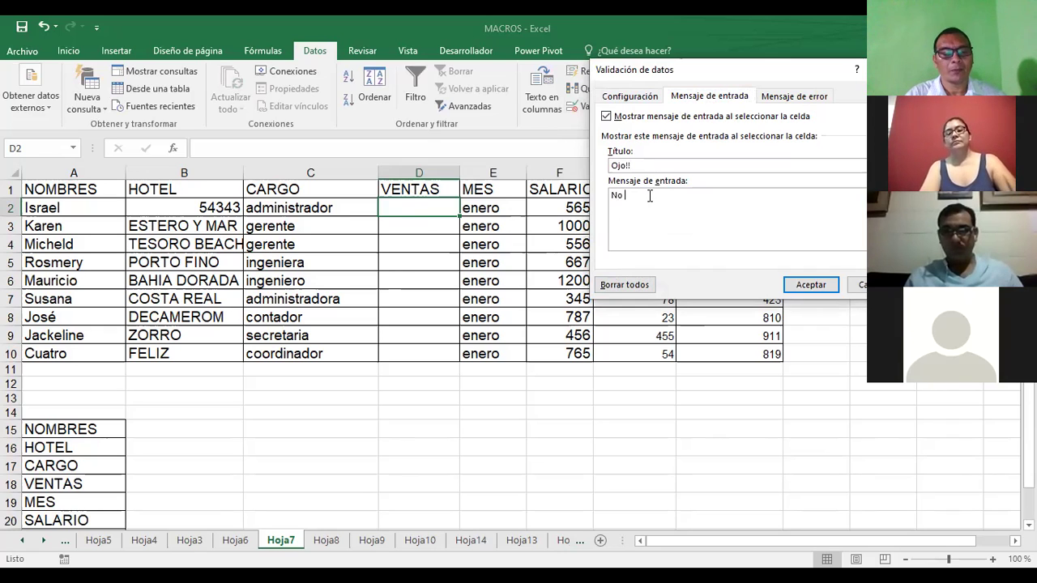
text(datos alfanum)
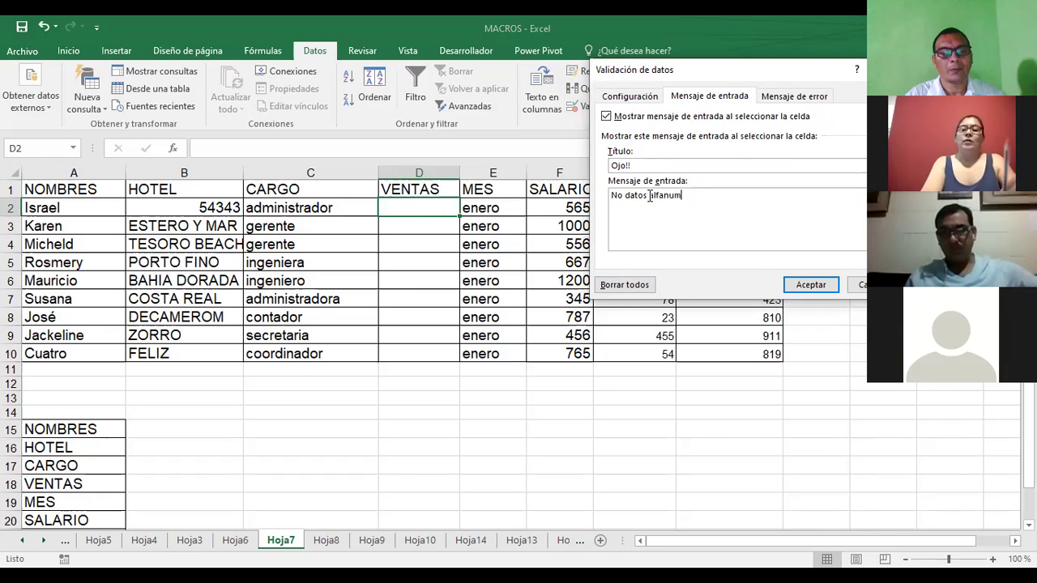
text(éricos)
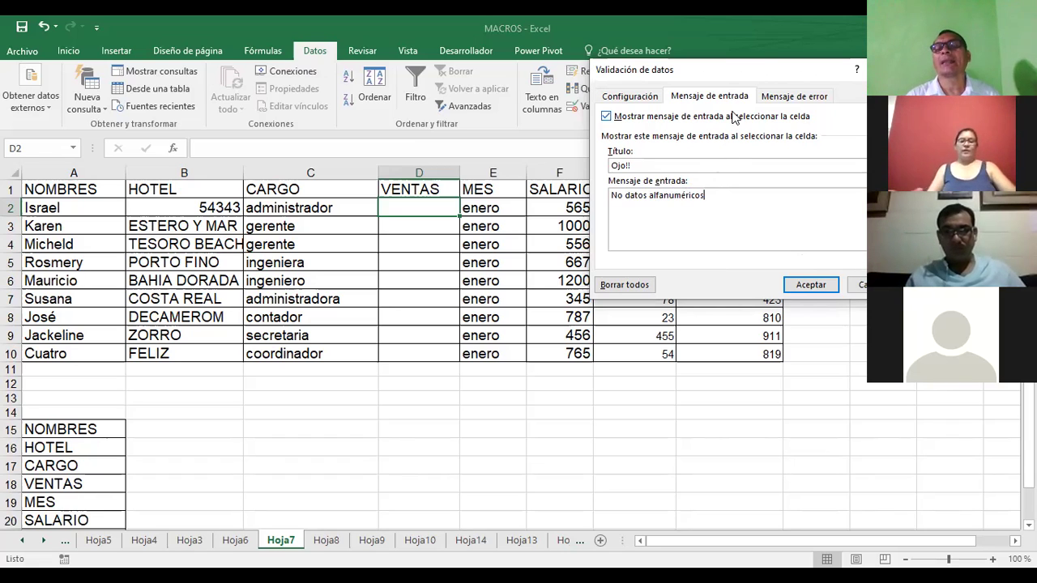
click(774, 99)
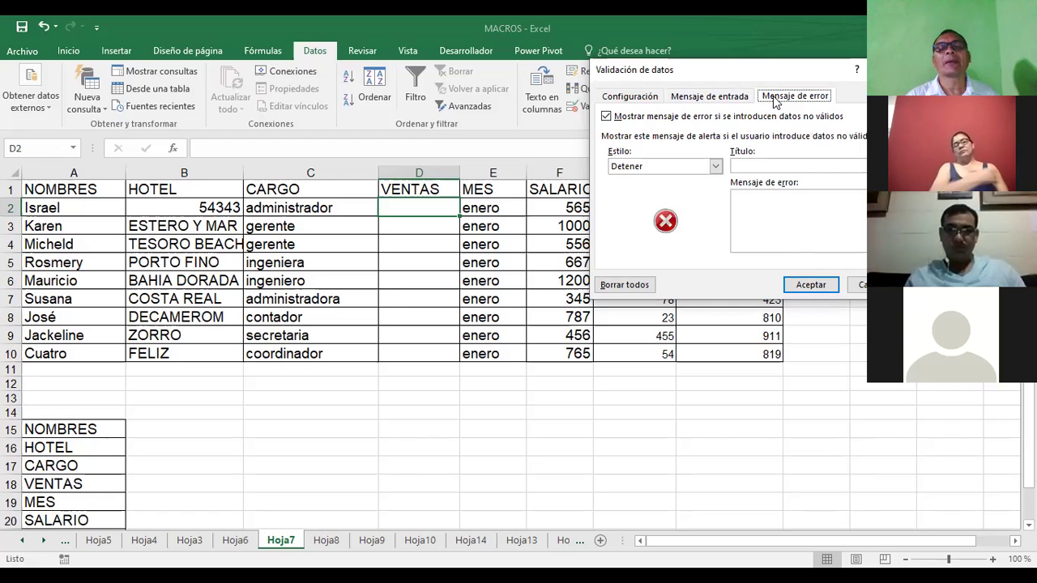
Step: Keep the Detener alert style, enter the message 'solo numeros y solo numeros', and apply it
click(716, 167)
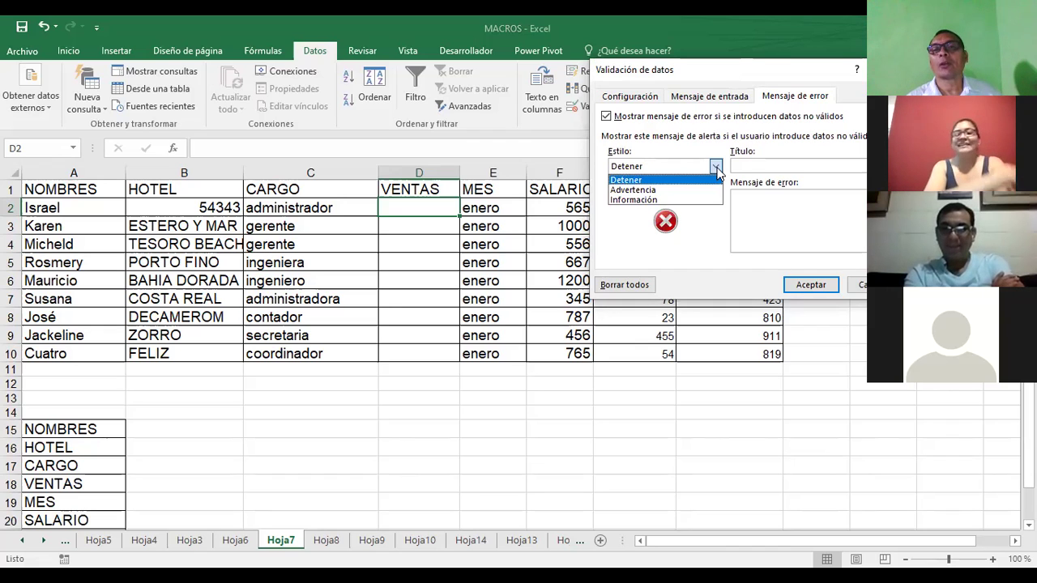
click(652, 180)
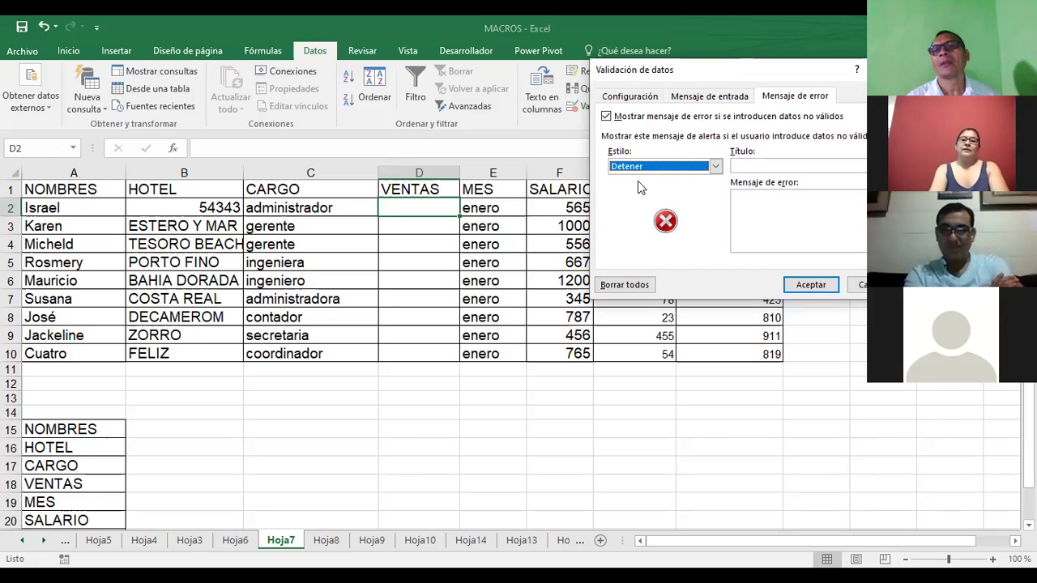
click(765, 207)
text(solo )
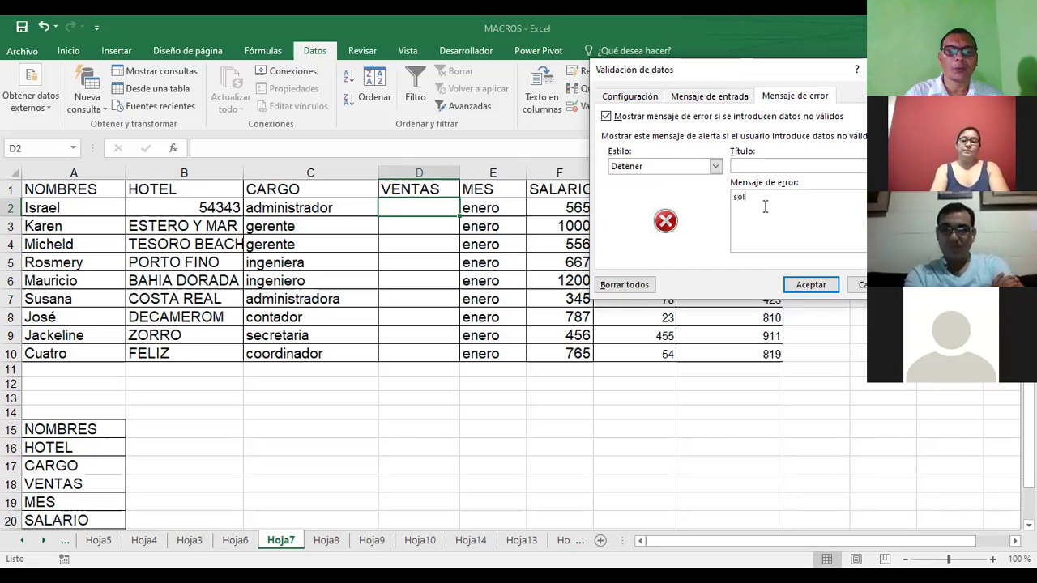
text(ume)
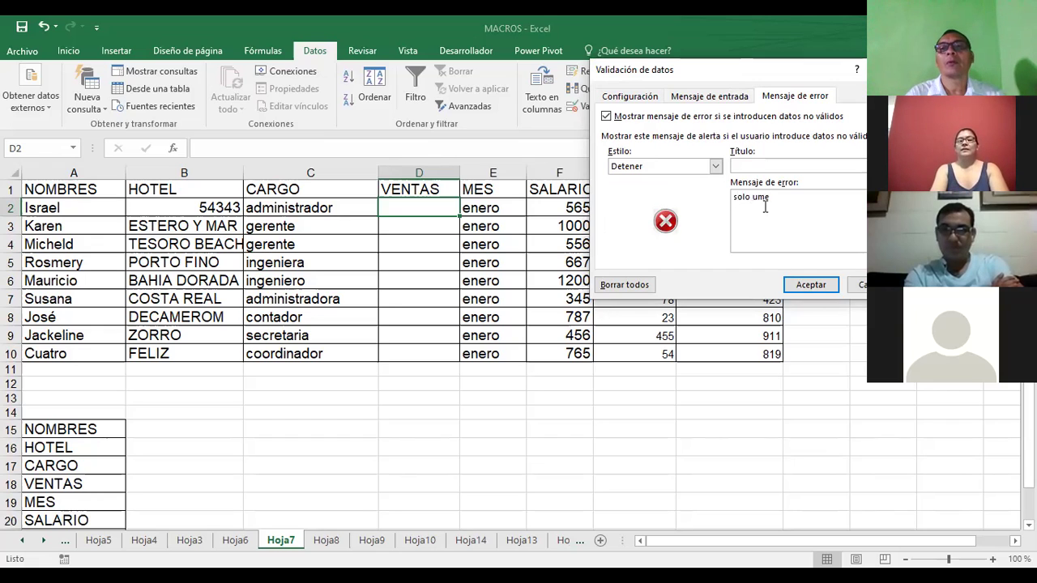
key(BackSpace)
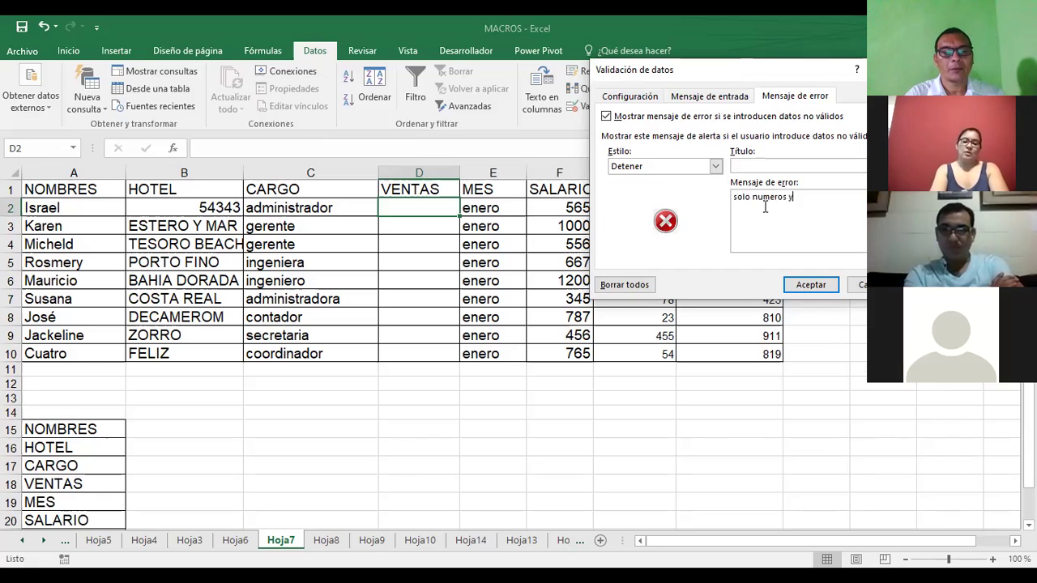
text(lo numeros)
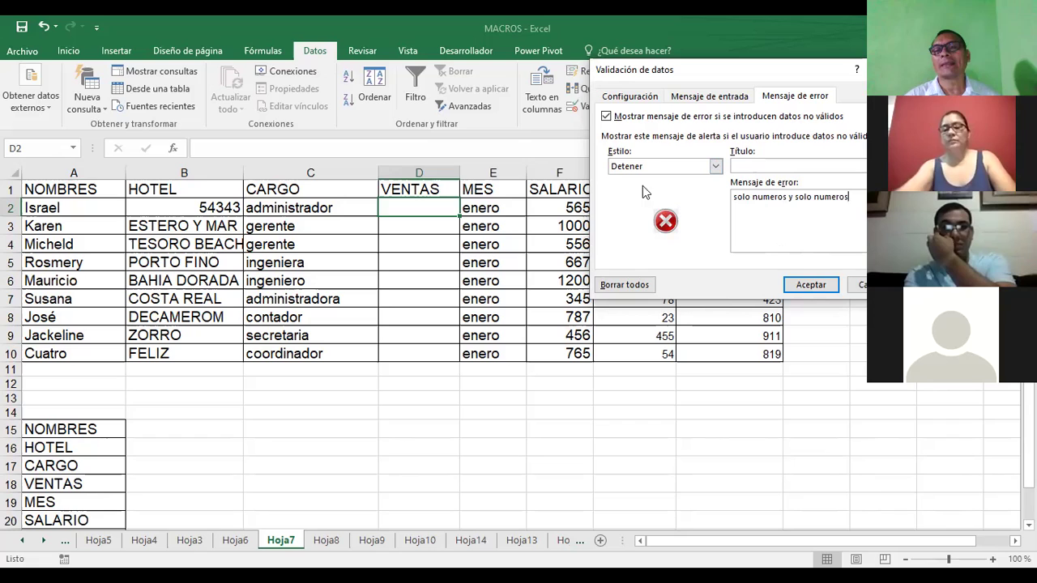
click(792, 283)
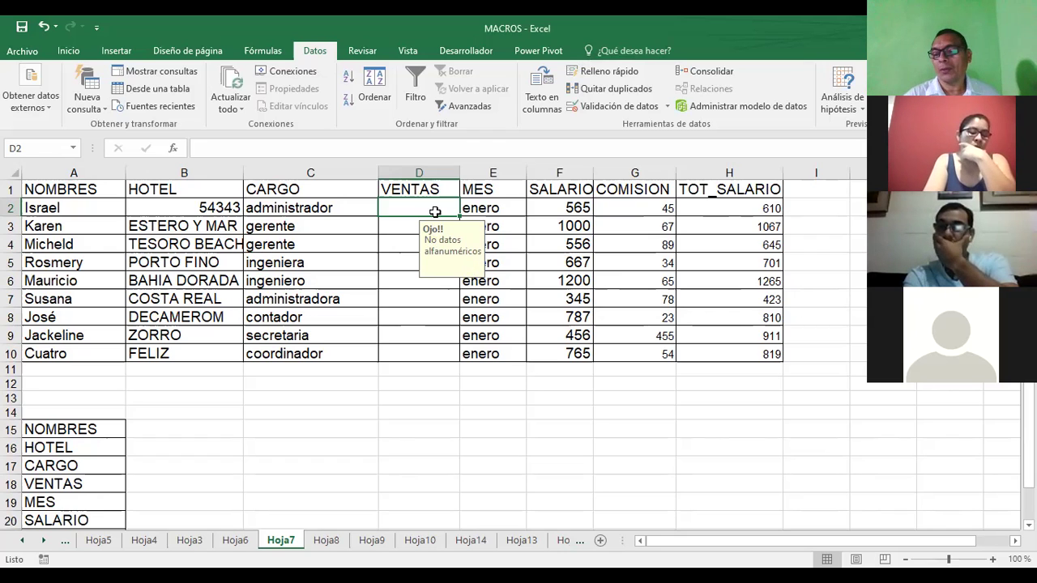
Step: Enter 150000 in D2, see the stop alert reject it, then cancel to leave D2 empty
text(15000)
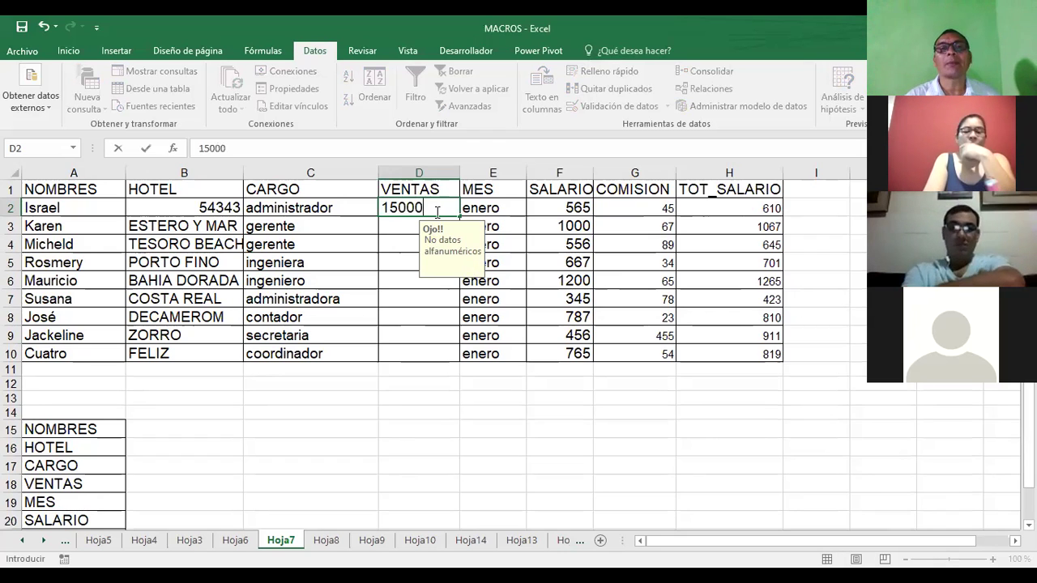
text(0)
key(Return)
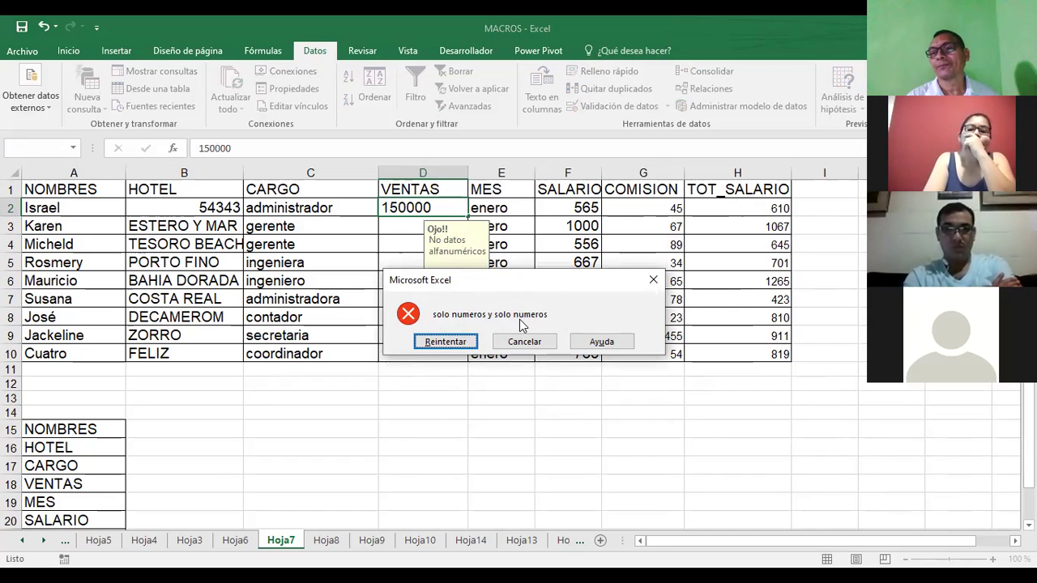
click(446, 341)
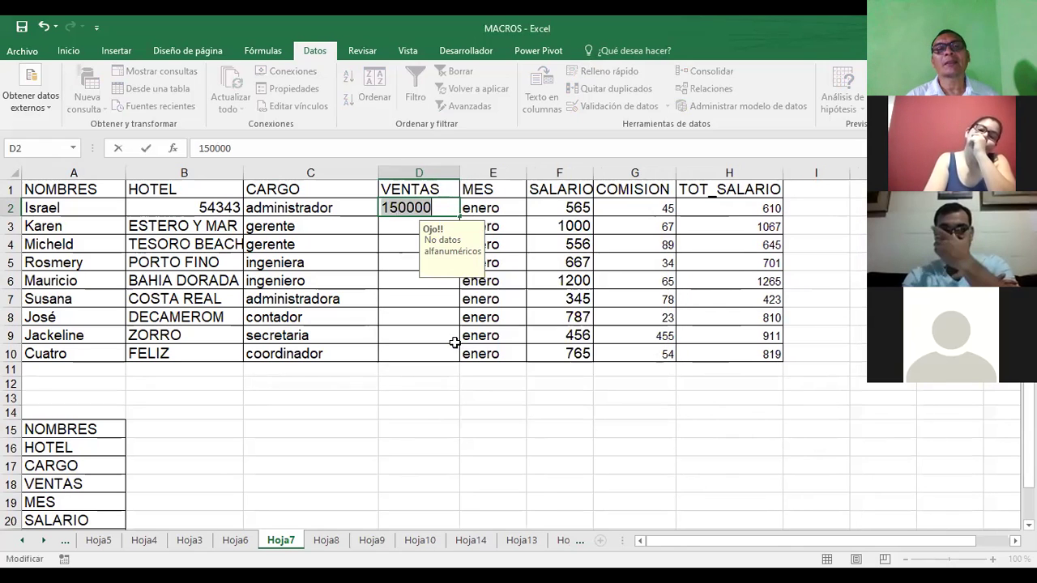
click(408, 237)
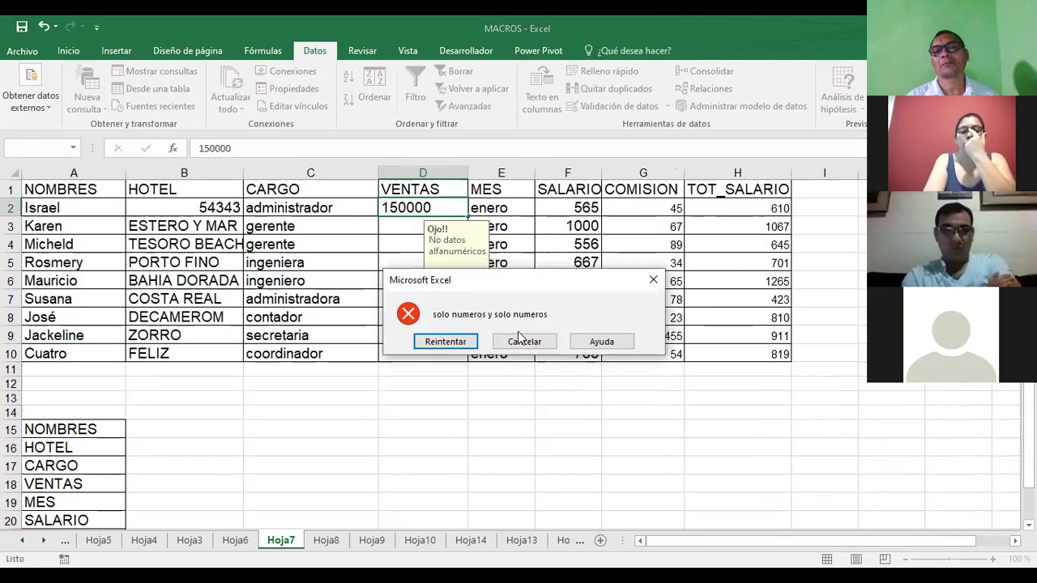
click(434, 344)
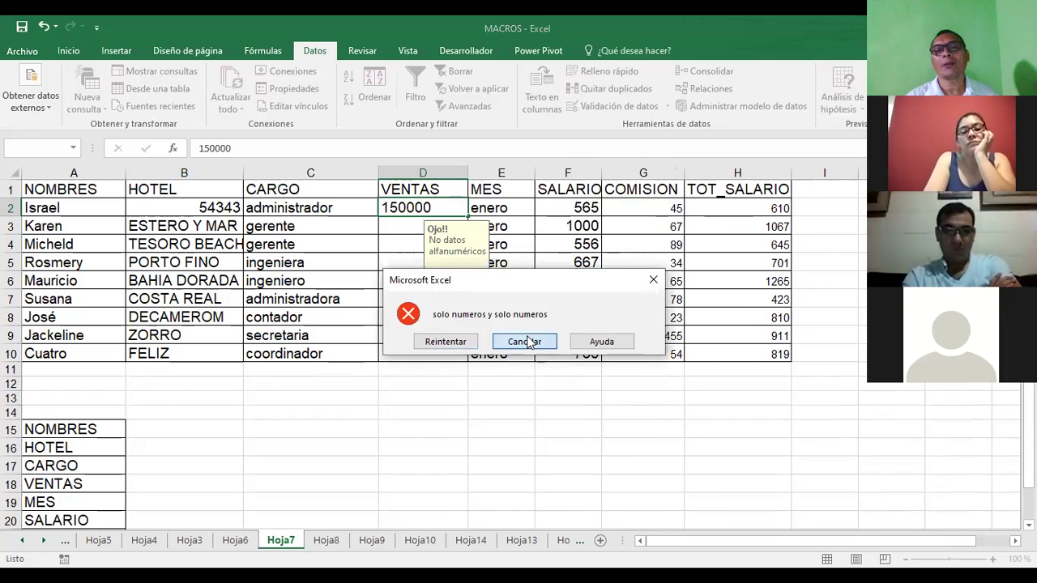
click(531, 342)
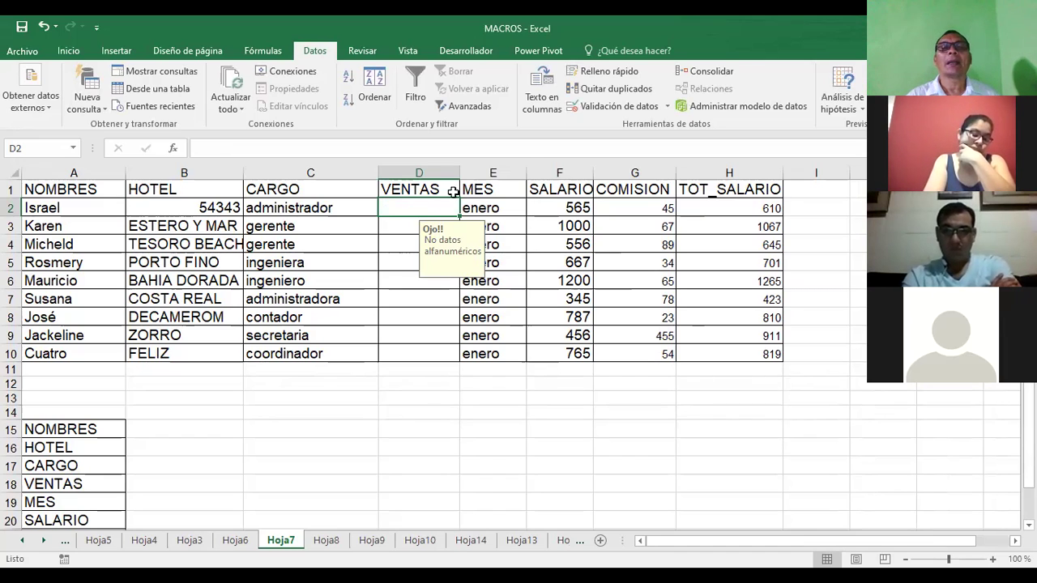
Step: Edit D2's error alert text to 'solo numeros de 0 a 10000' and apply the change
click(669, 109)
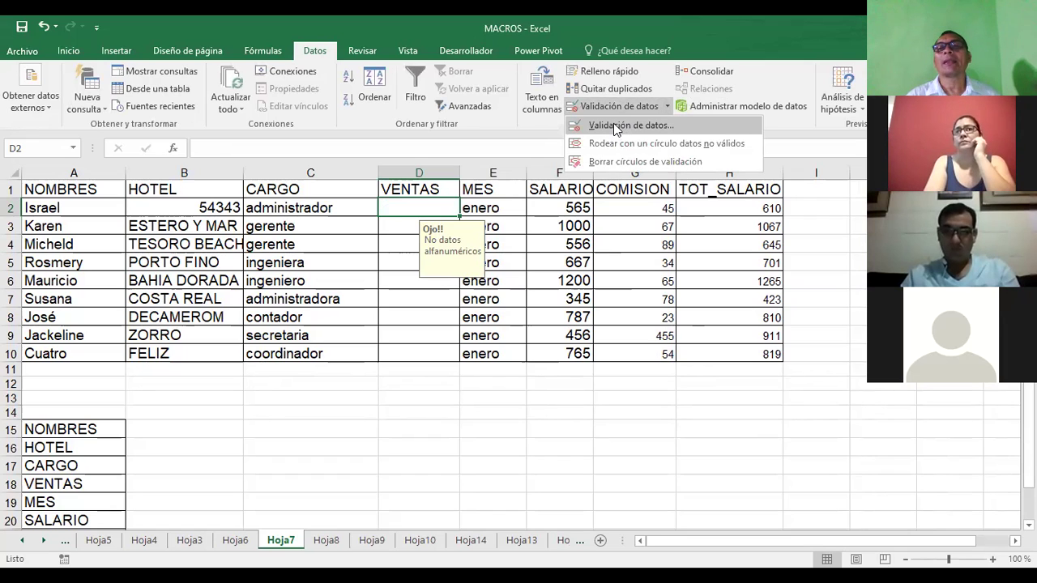
click(613, 125)
click(730, 97)
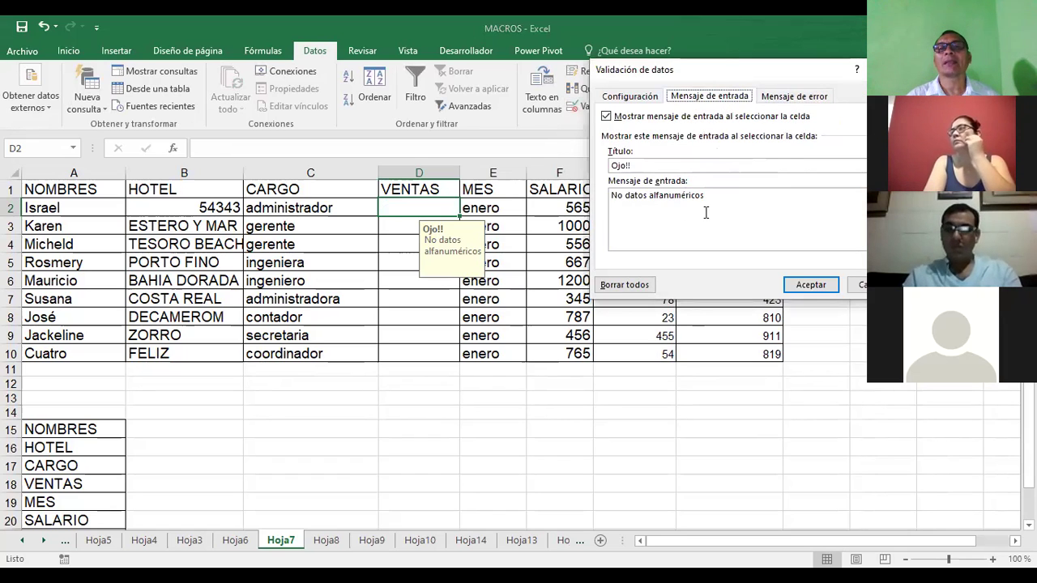
click(776, 96)
click(810, 201)
key(BackSpace)
key(BackSpace)
key(BackSpace)
key(BackSpace)
key(BackSpace)
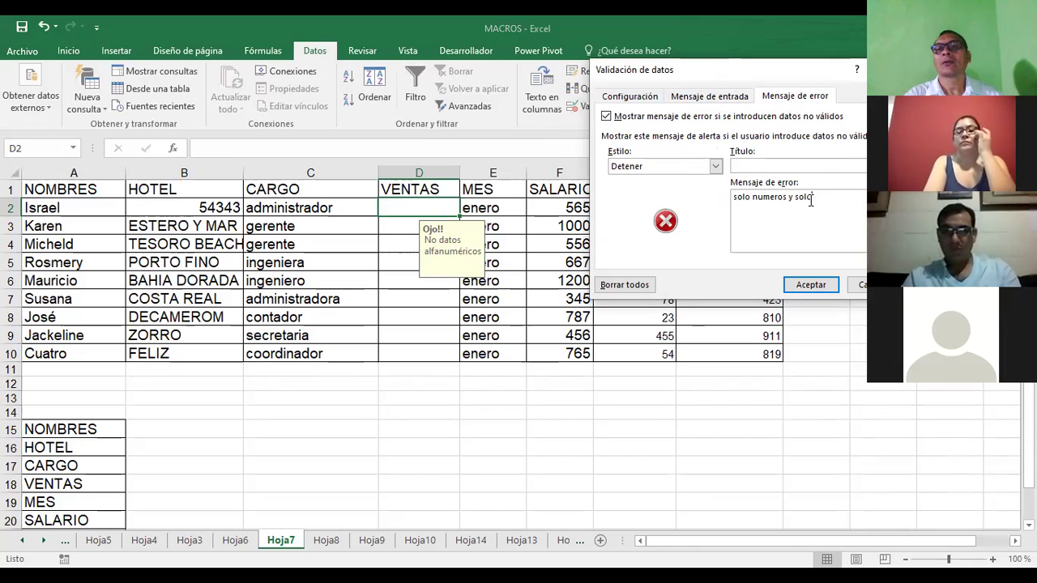
text(de )
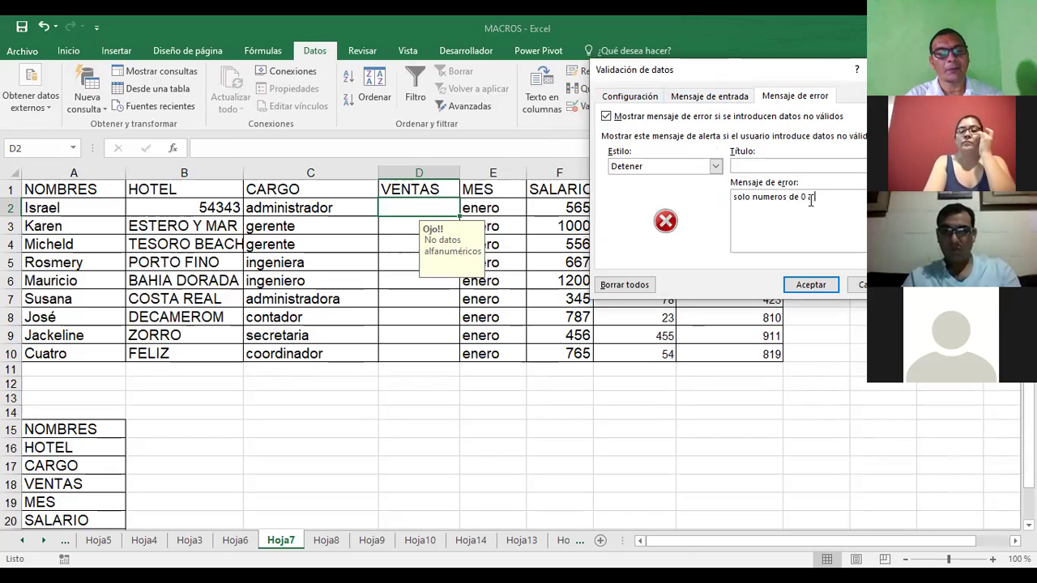
text(0 a 10000)
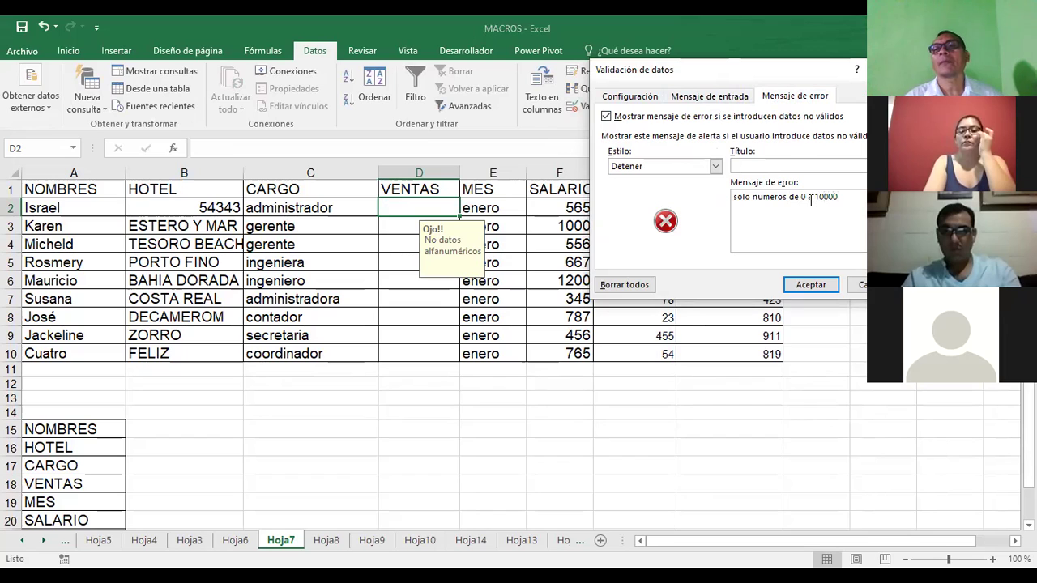
click(832, 284)
click(369, 316)
Step: Enter 34000 in D2, see it rejected with the 0 to 10000 message, cancel, and select D3
click(420, 205)
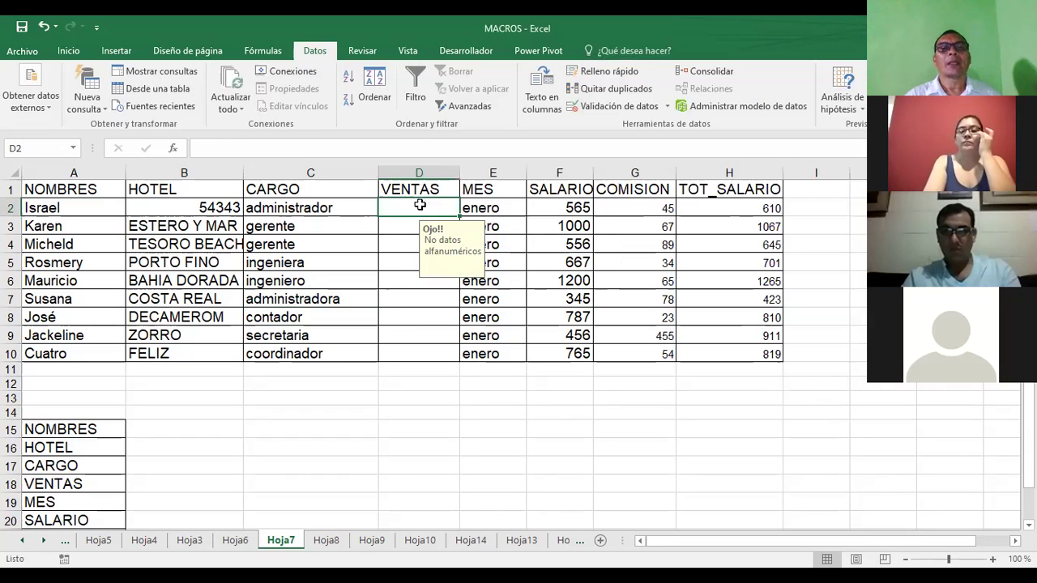
text(34000)
key(Return)
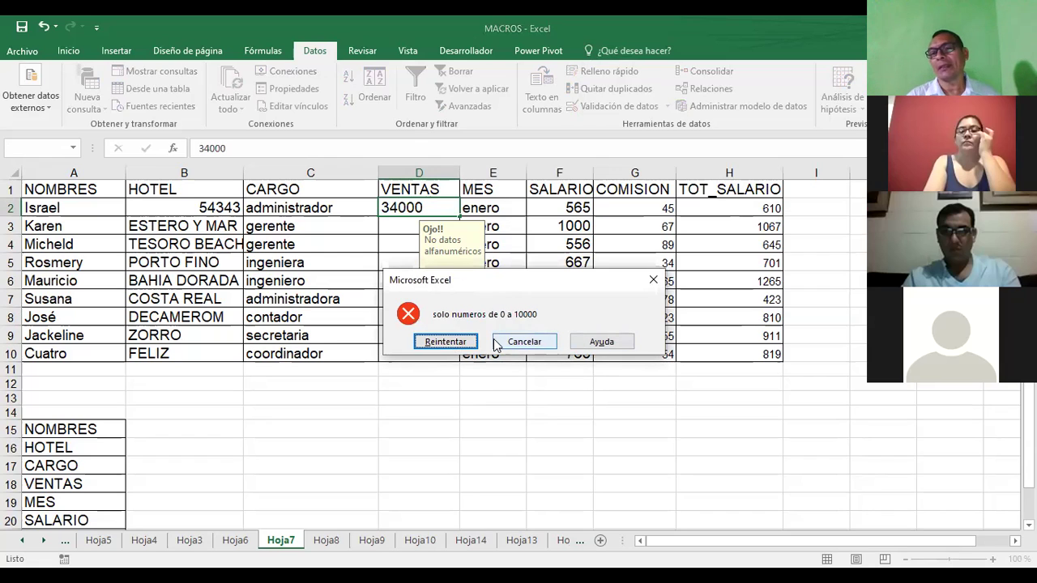
click(451, 342)
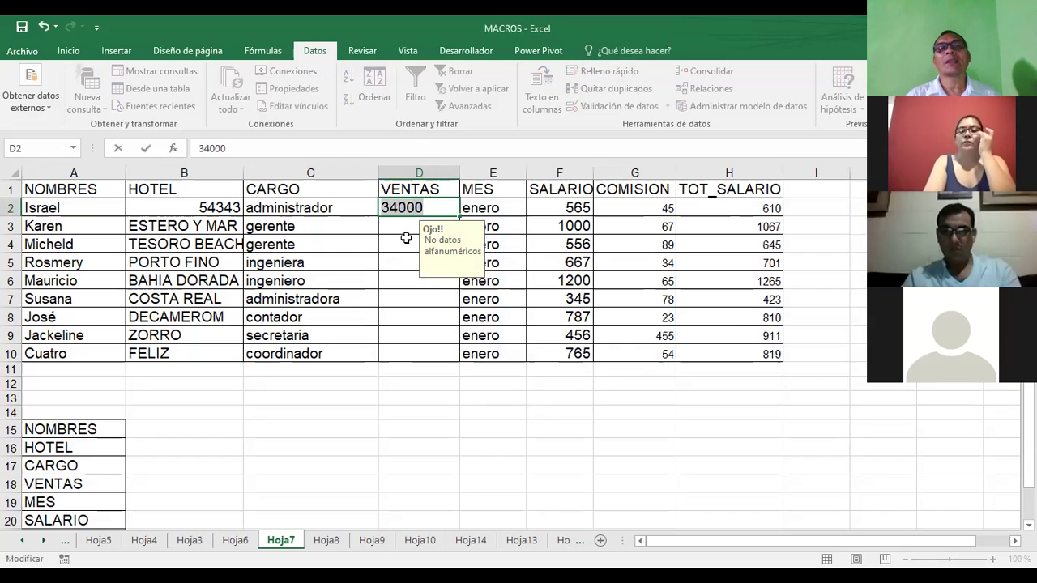
key(Return)
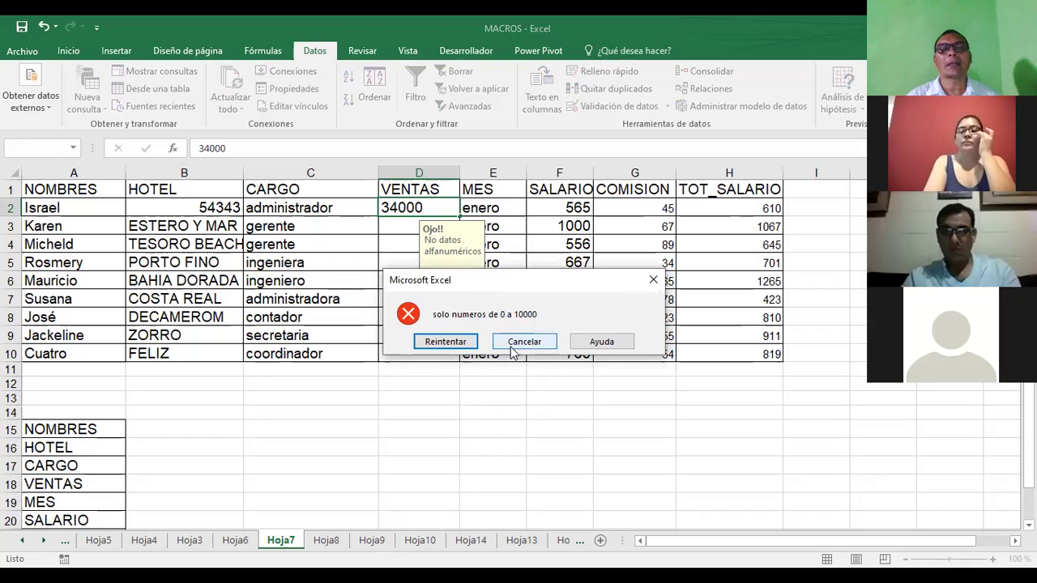
click(513, 347)
key(Return)
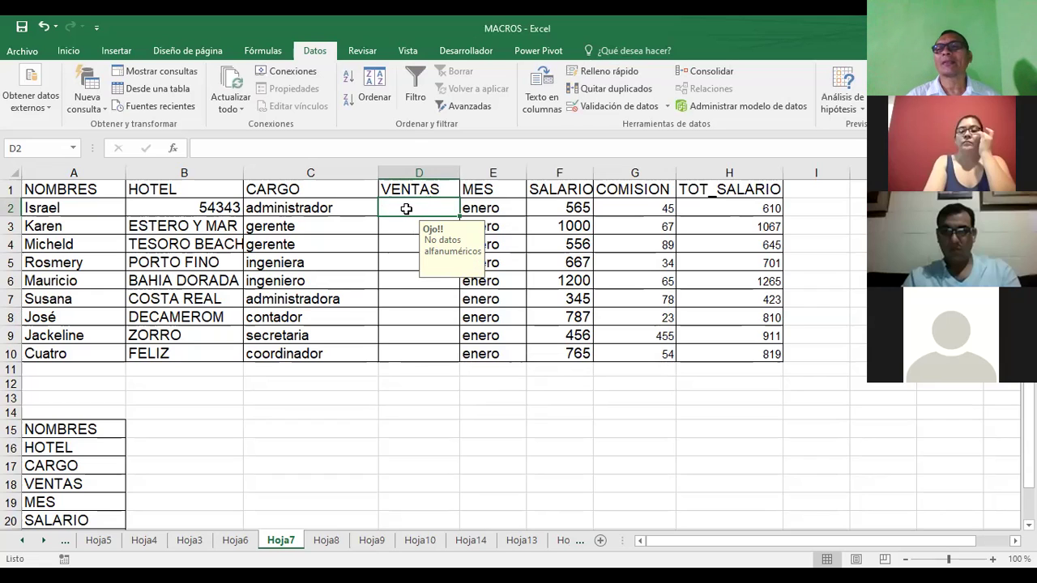
click(405, 226)
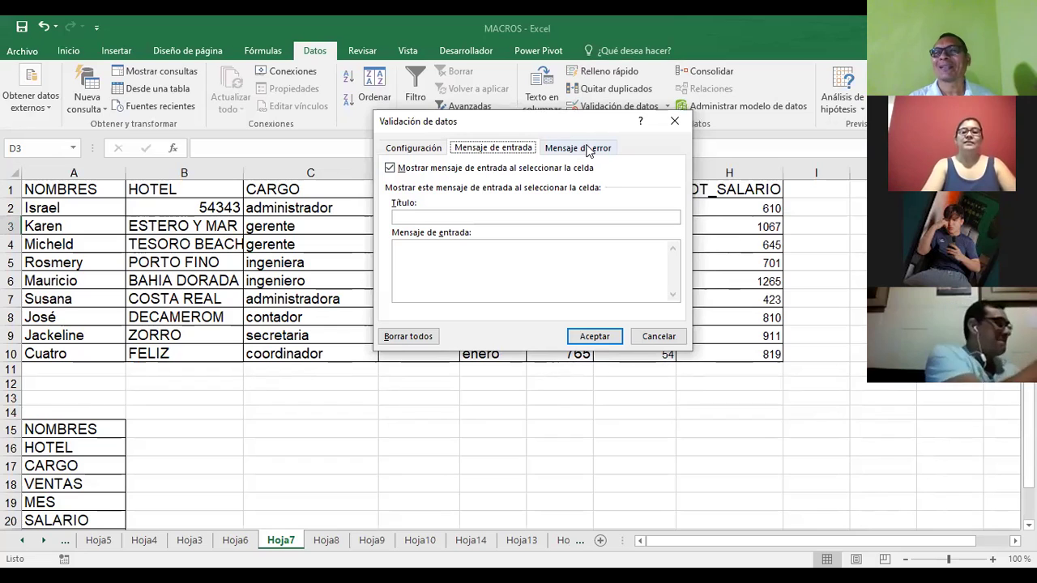
Step: Set D3's error alert to the Advertencia style with the message '¡No se equivoque¡'
click(557, 147)
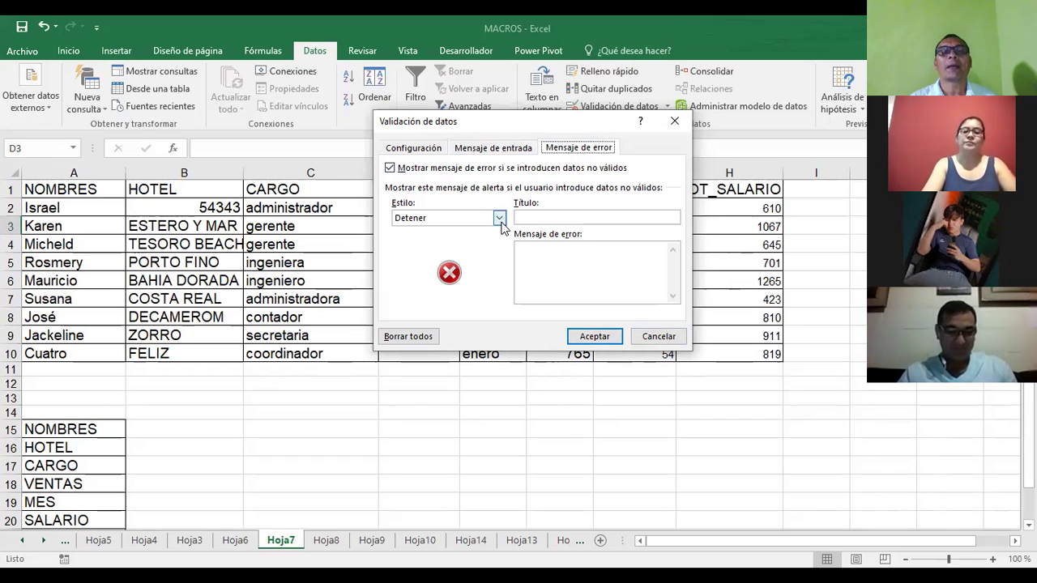
click(499, 219)
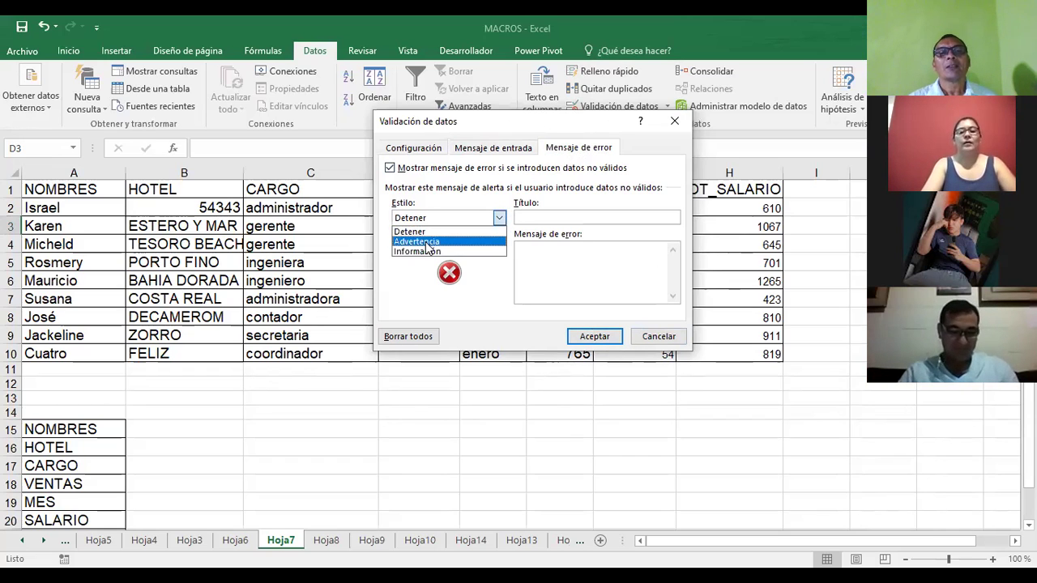
click(425, 241)
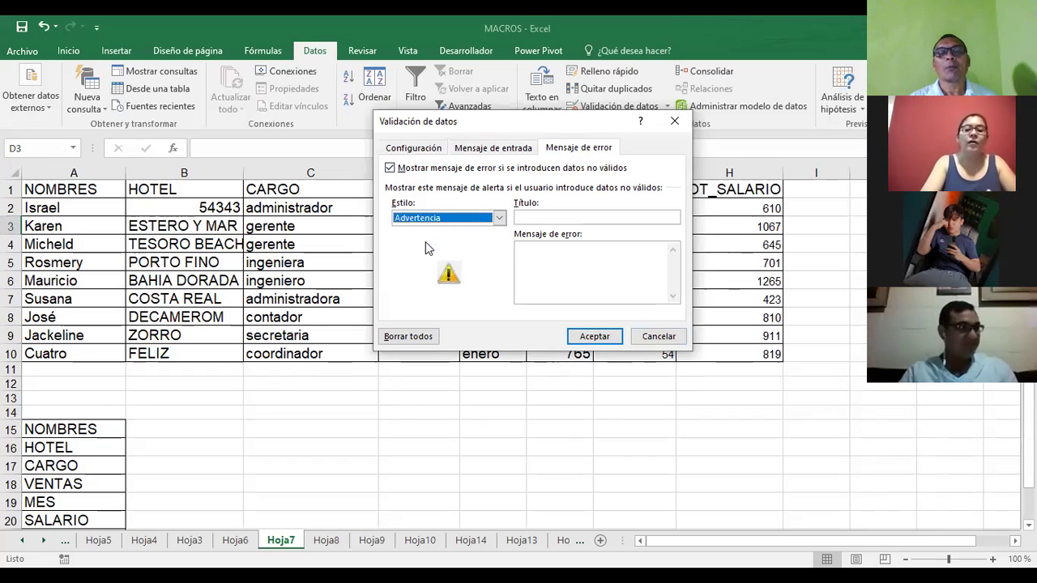
click(500, 219)
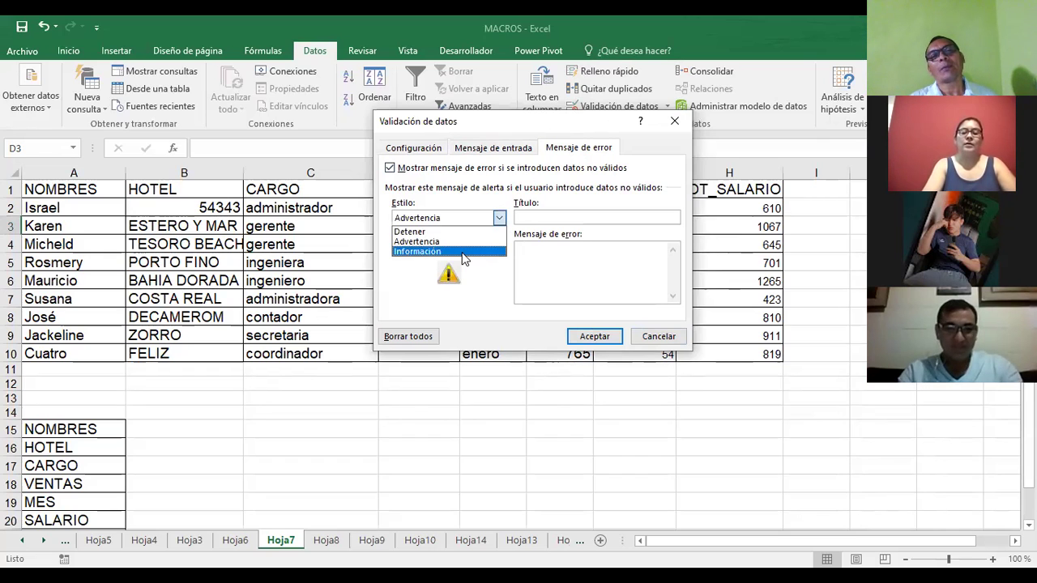
click(463, 253)
click(500, 219)
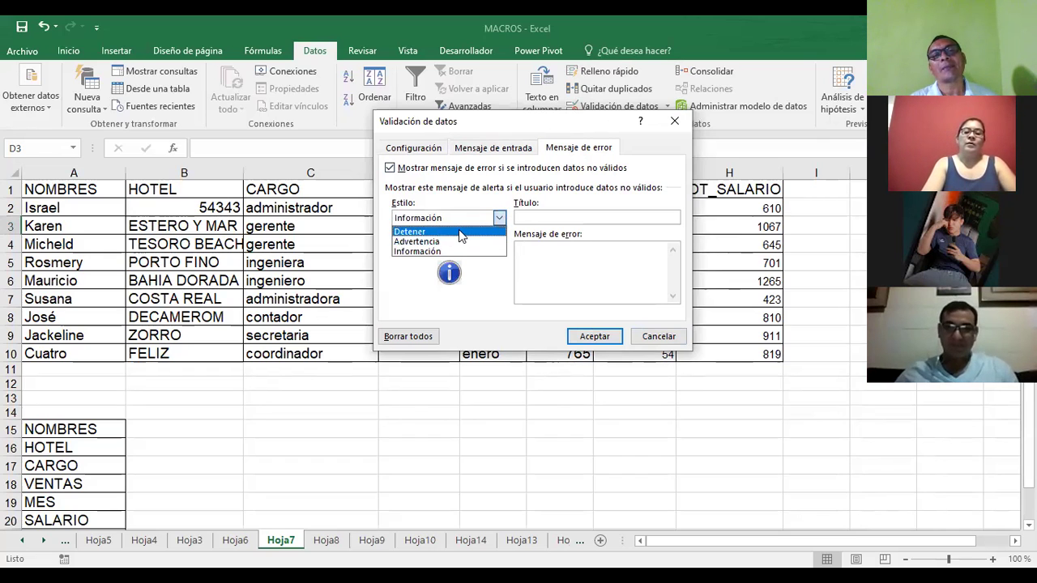
click(459, 230)
click(499, 219)
click(458, 241)
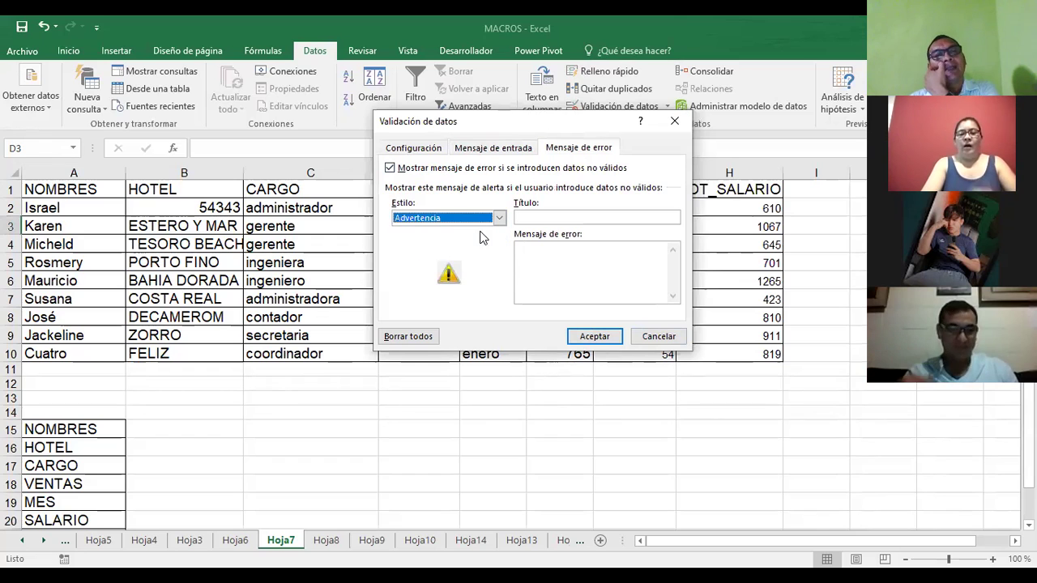
click(554, 255)
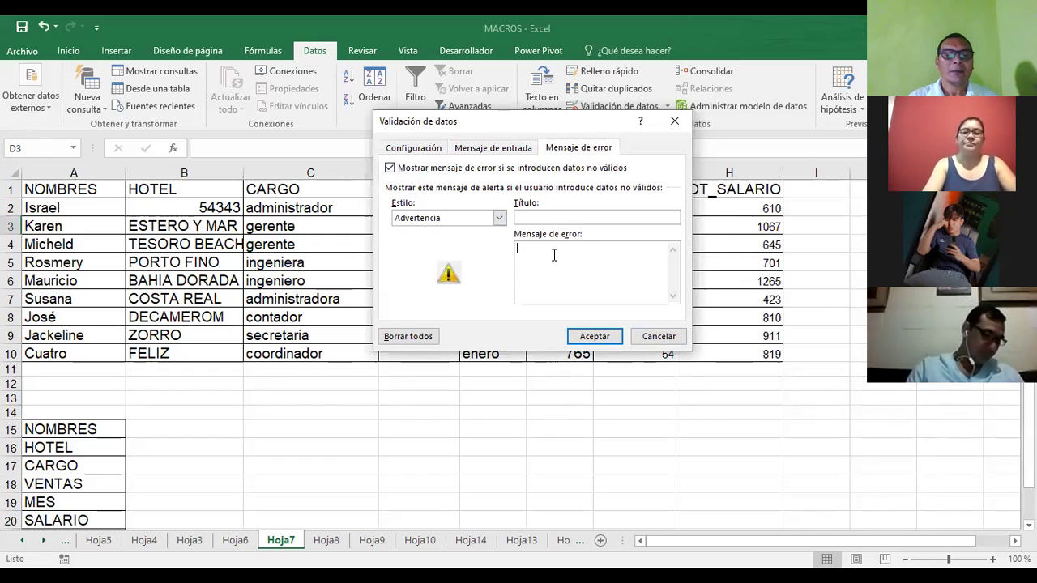
text(no)
key(BackSpace)
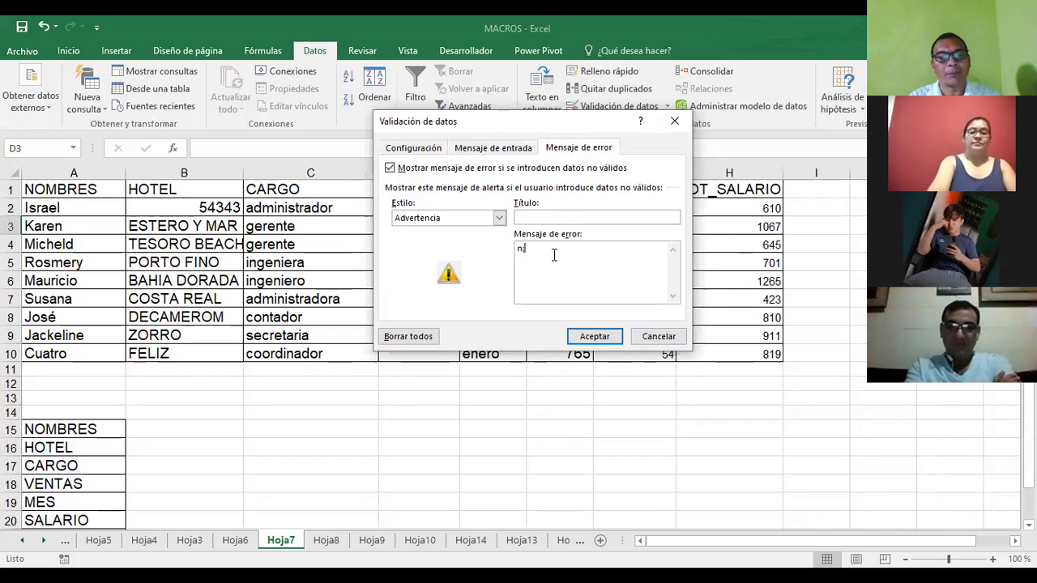
text(¡No se equi)
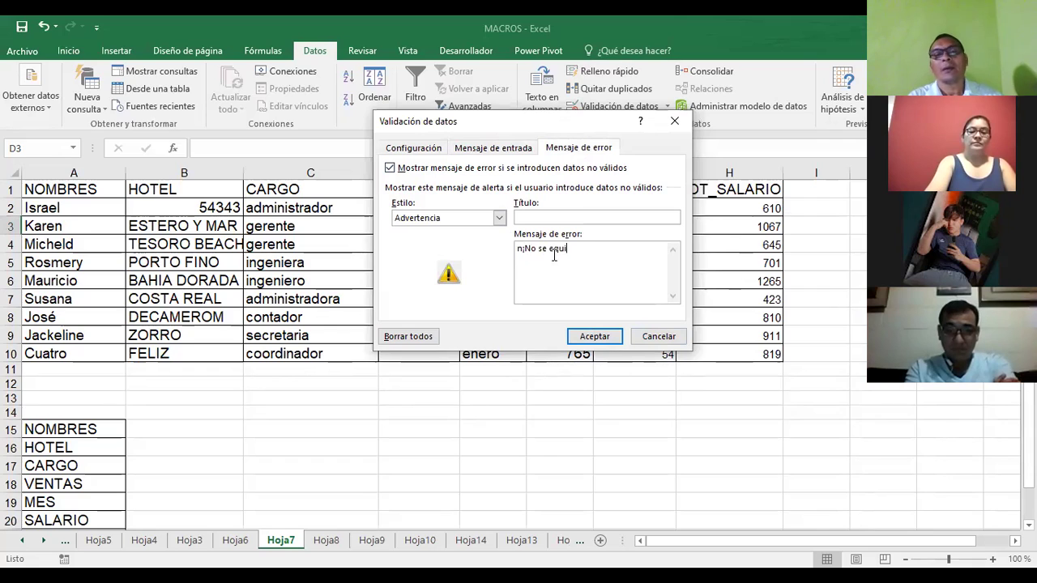
text(c)
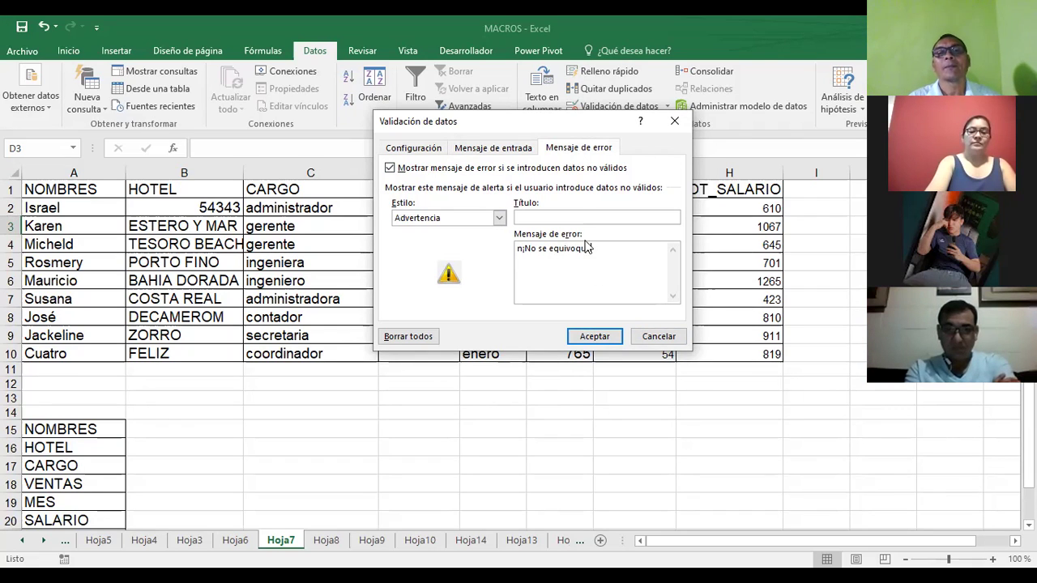
key(BackSpace)
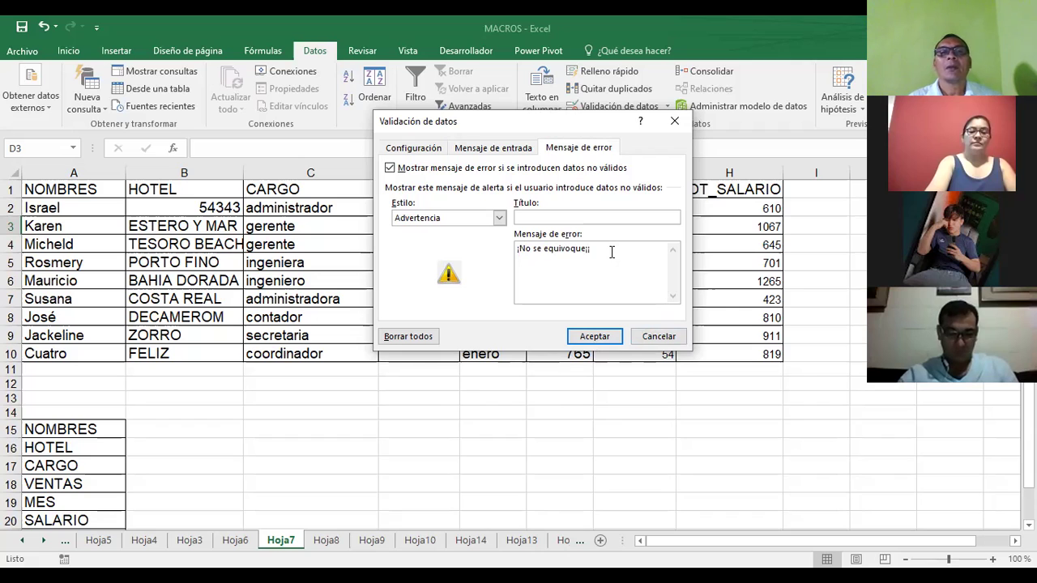
click(594, 337)
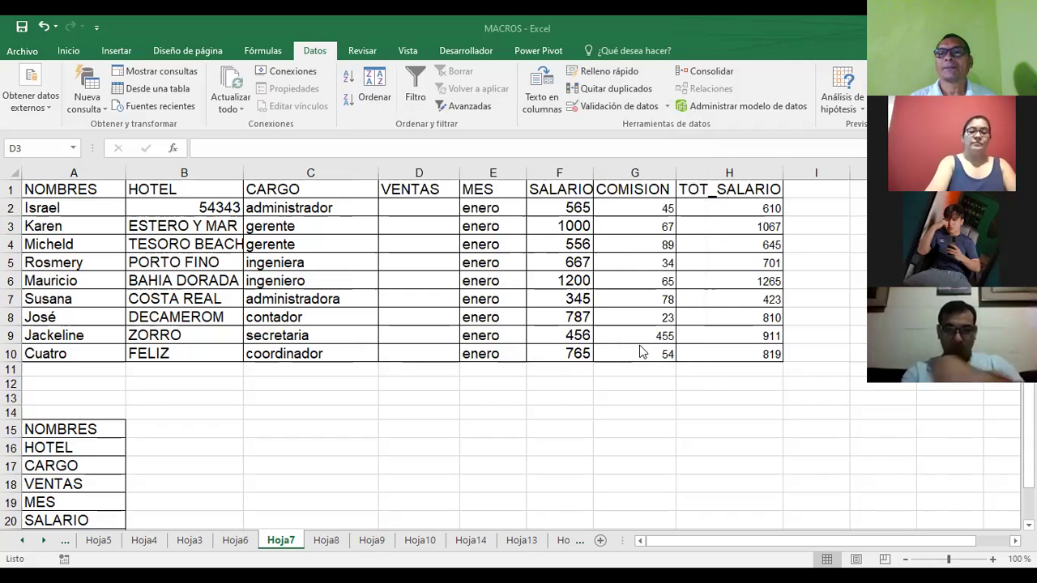
Step: Test D3 with the entry 'dfs', then clear it and reselect D3
click(414, 222)
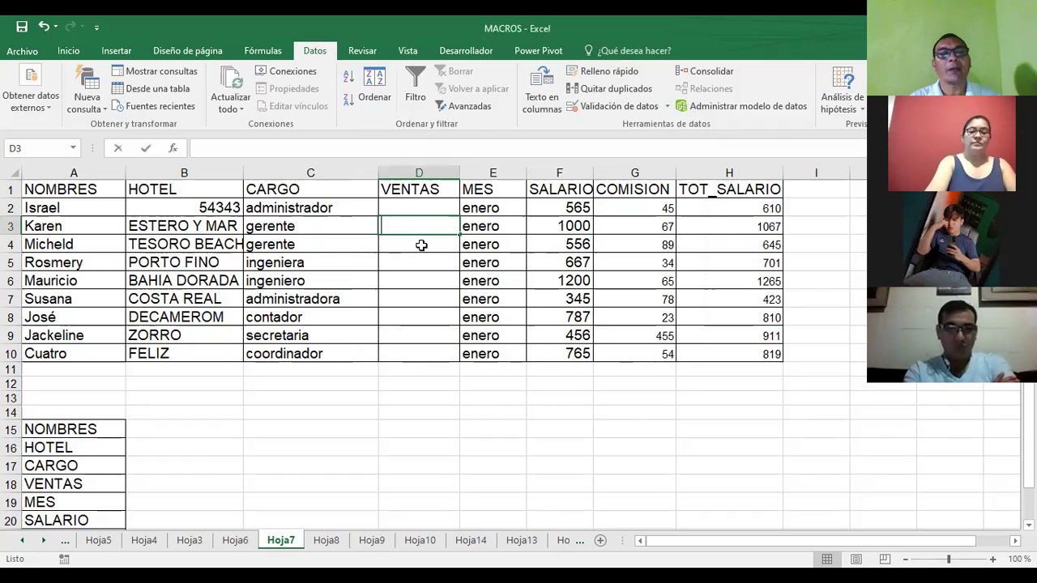
text(dfs)
key(Return)
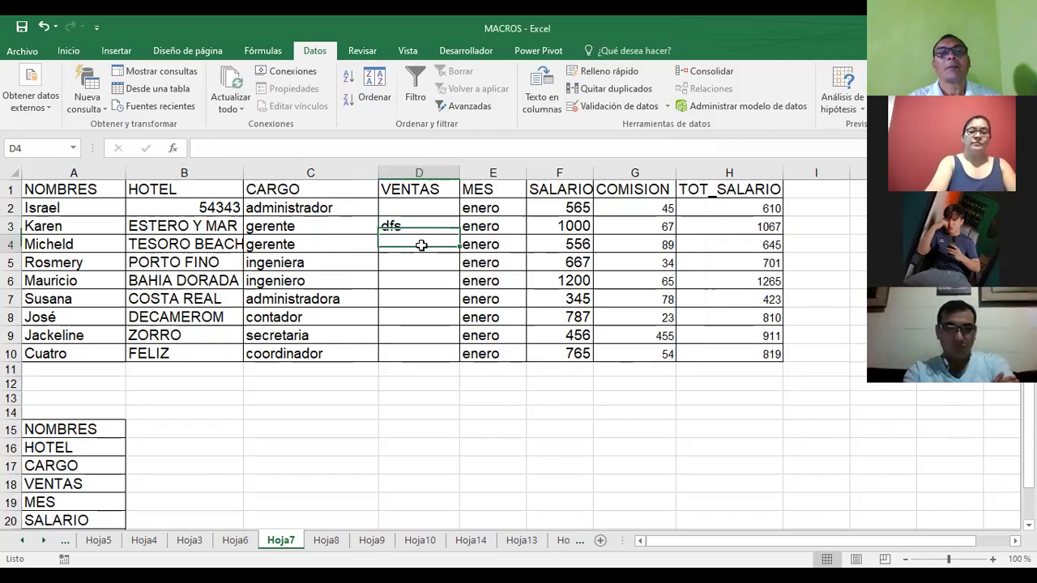
key(Up)
key(Delete)
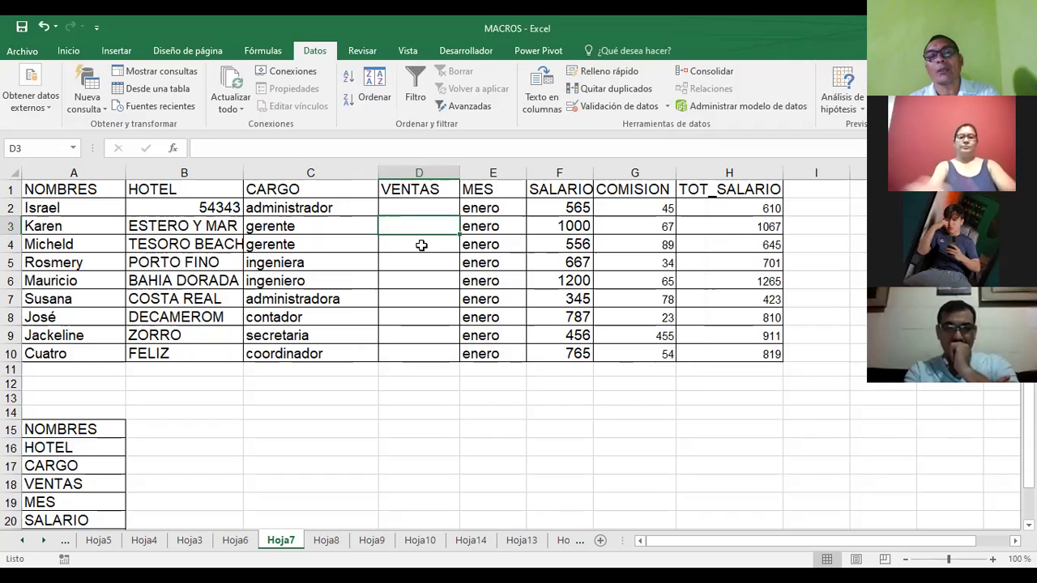
click(416, 204)
click(413, 228)
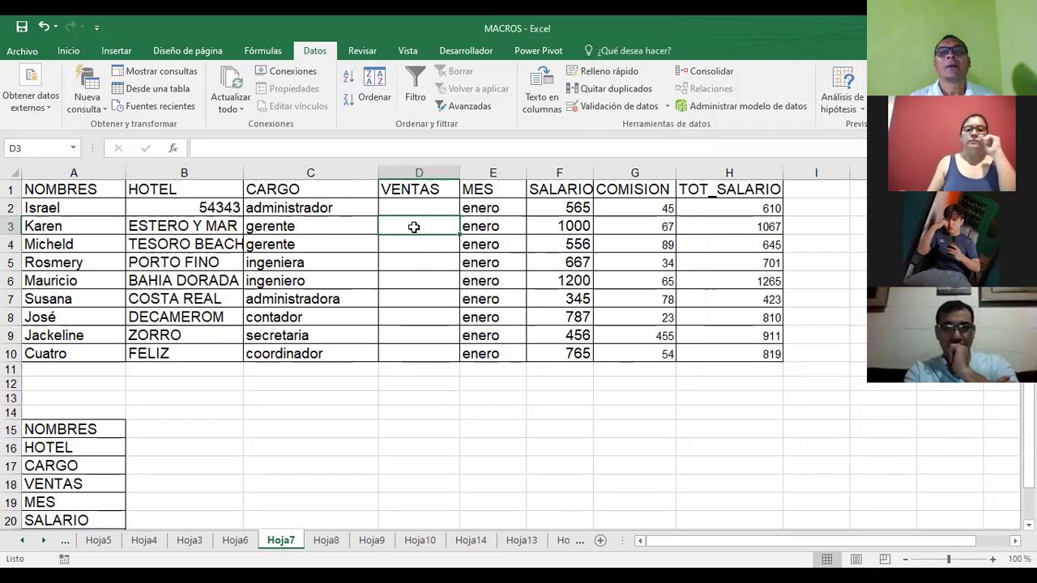
Step: Set D3's validation to Número entero between minimum 0 and maximum 10000
click(649, 108)
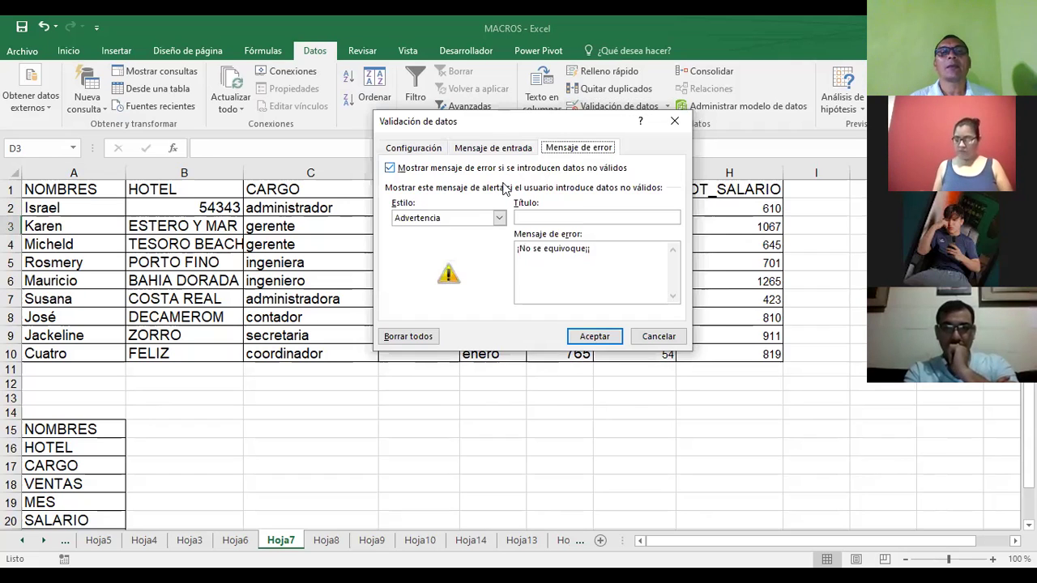
click(416, 147)
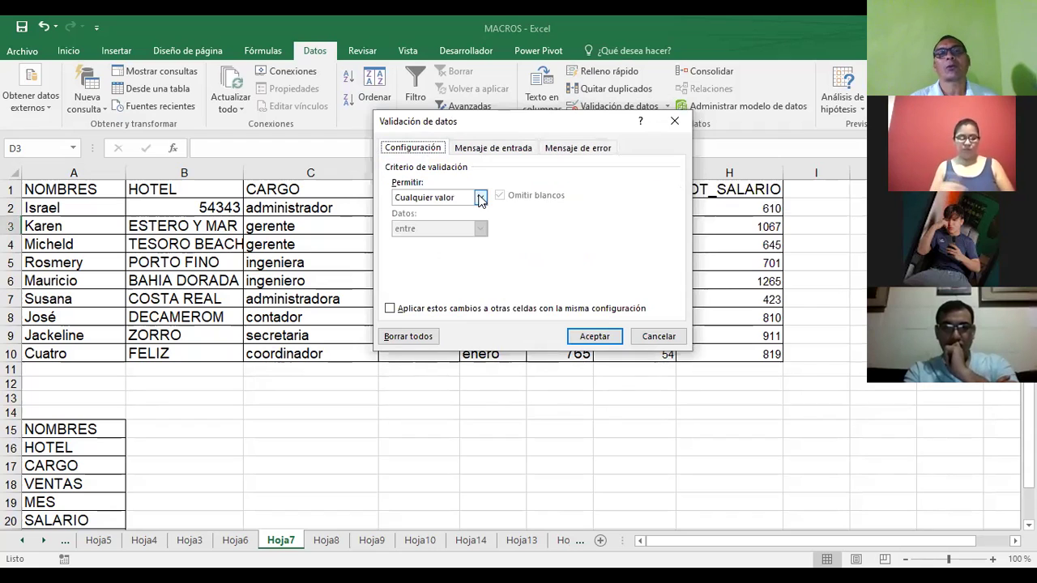
click(481, 198)
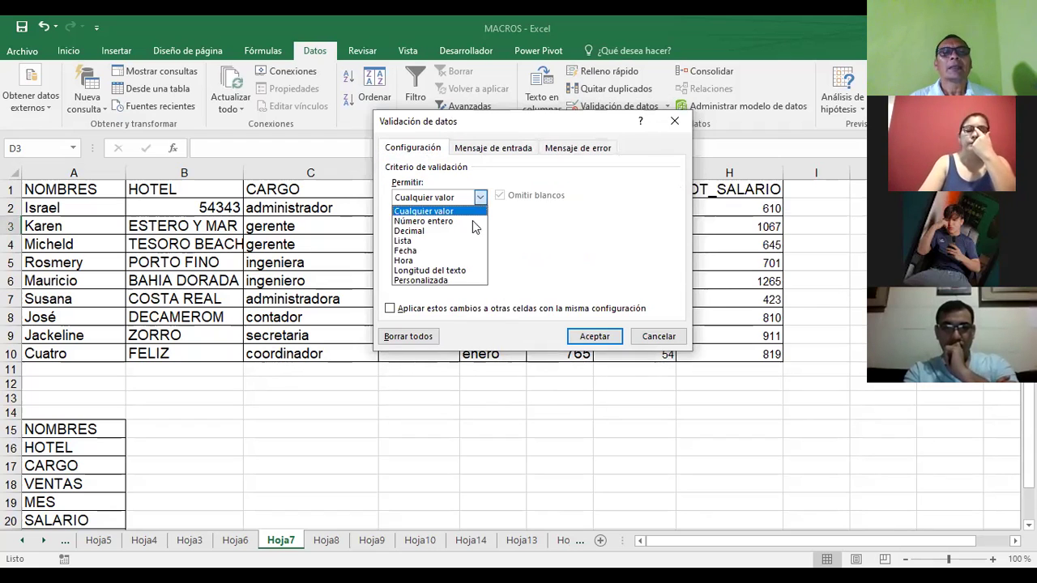
click(466, 222)
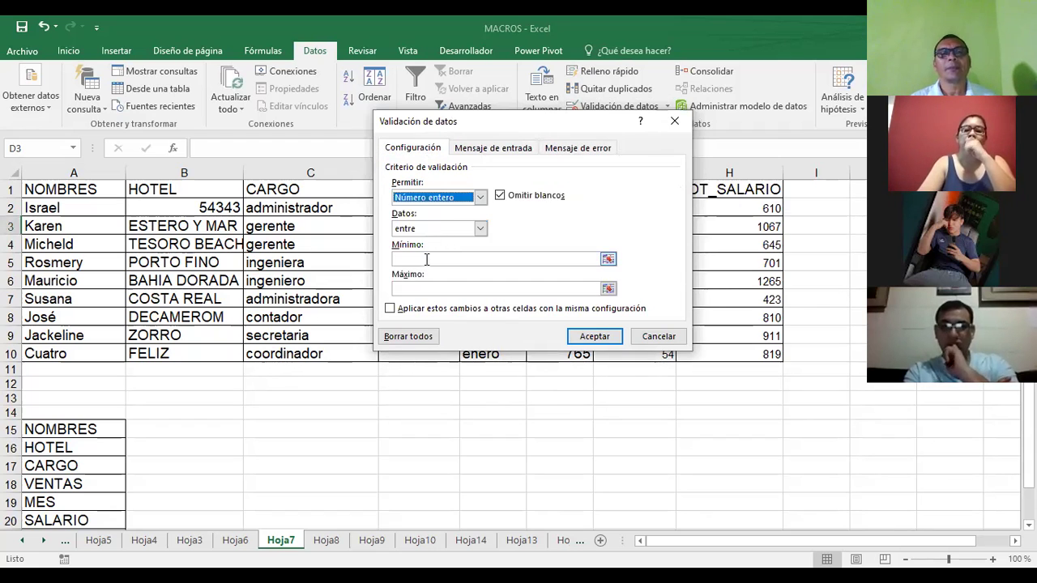
click(426, 260)
text(0)
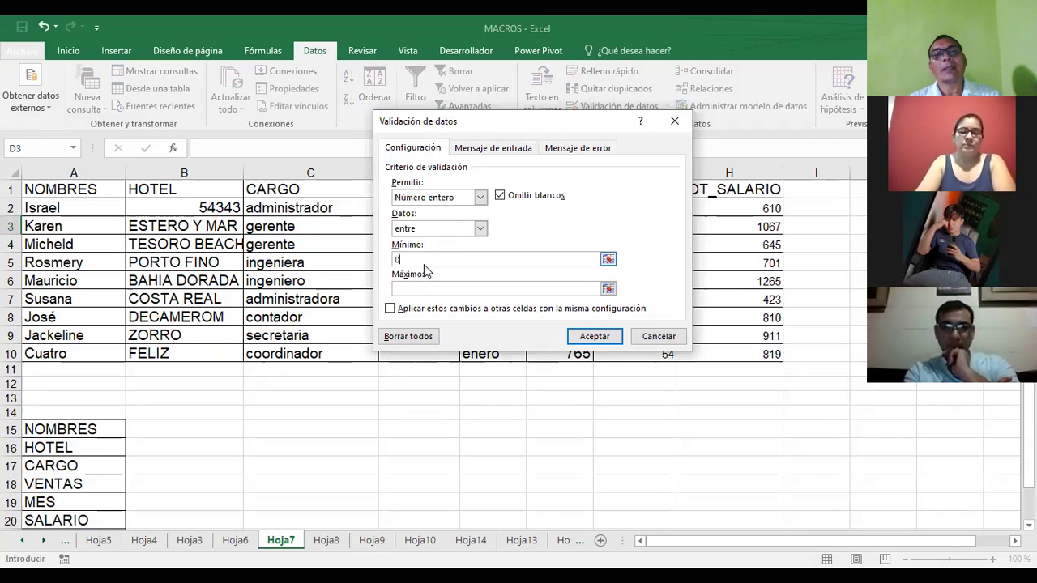
text(000)
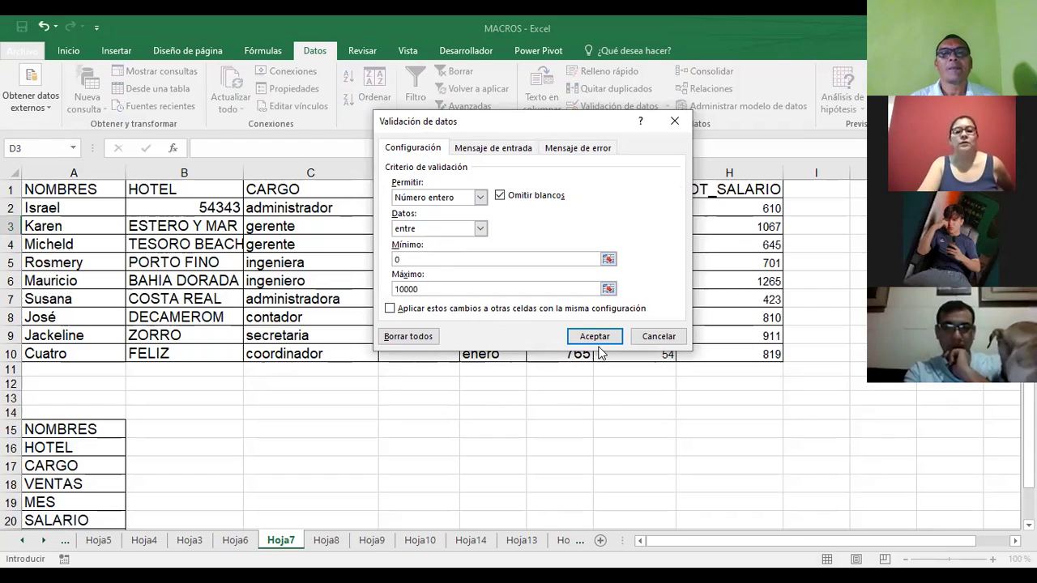
key(Return)
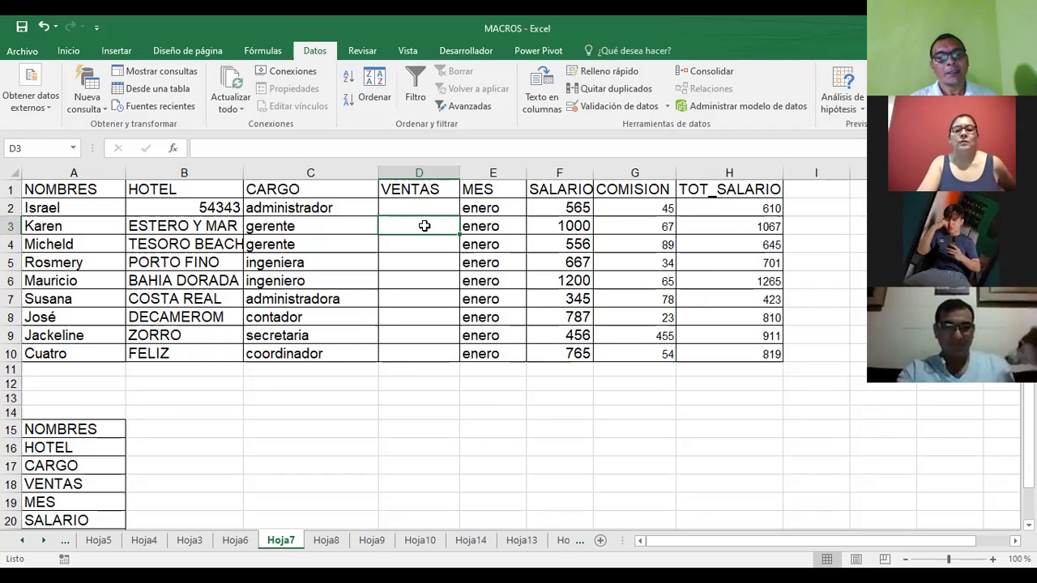
Step: Enter 134000 in D3 and accept the warning, then try 45000 in D4 and delete it
text(134000)
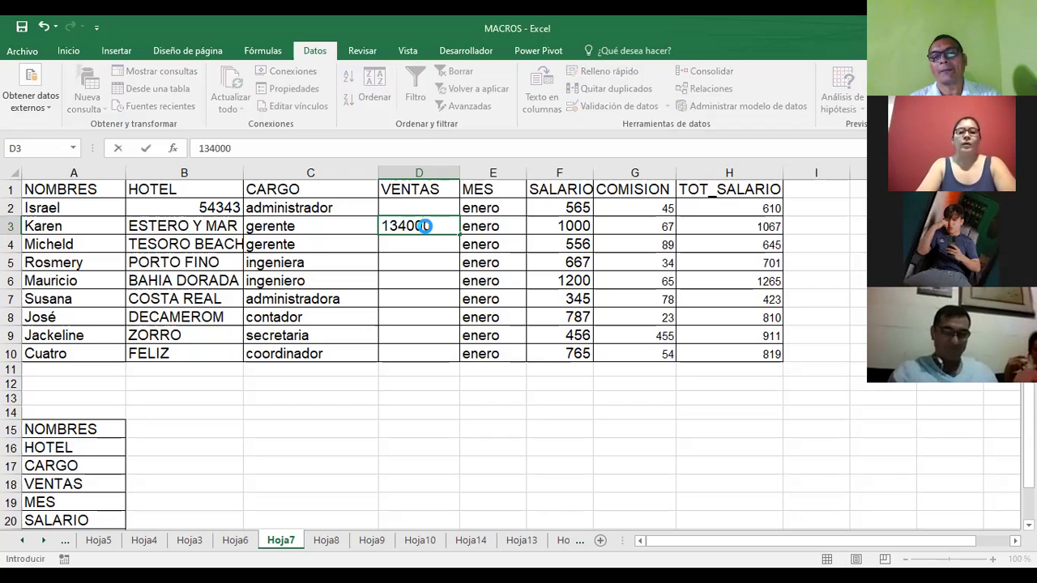
key(Return)
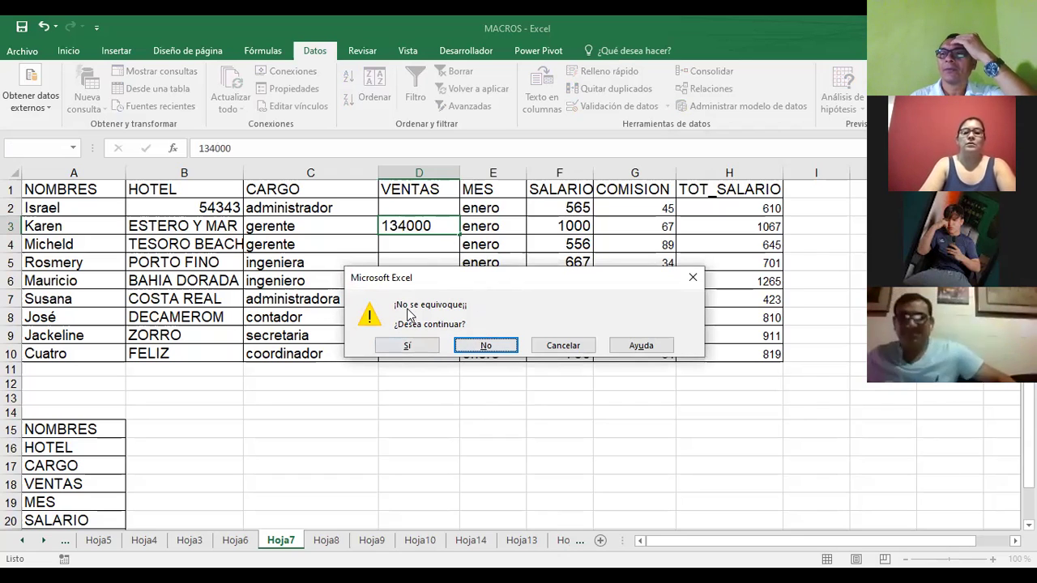
click(420, 352)
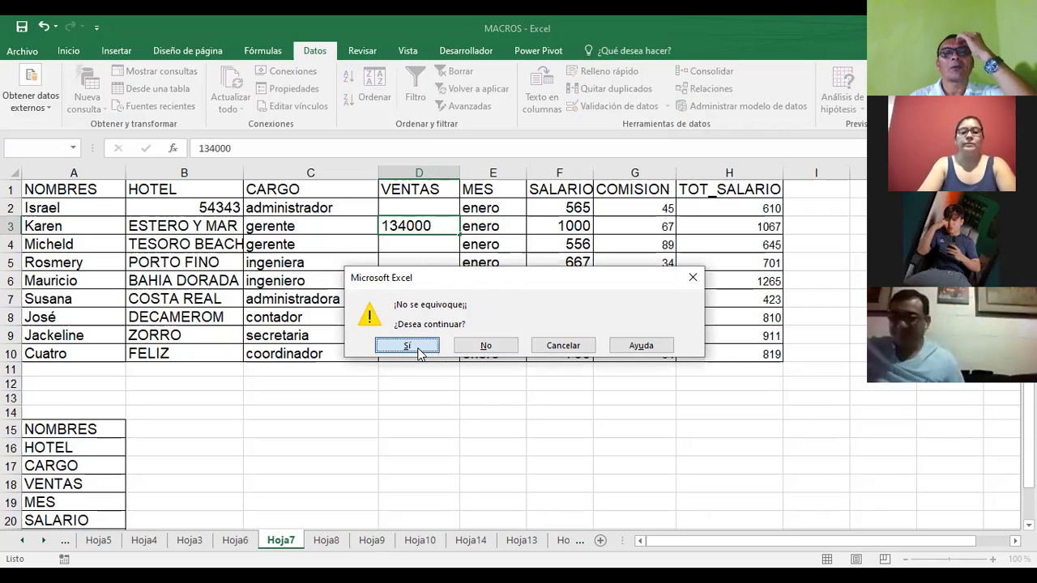
text(45000)
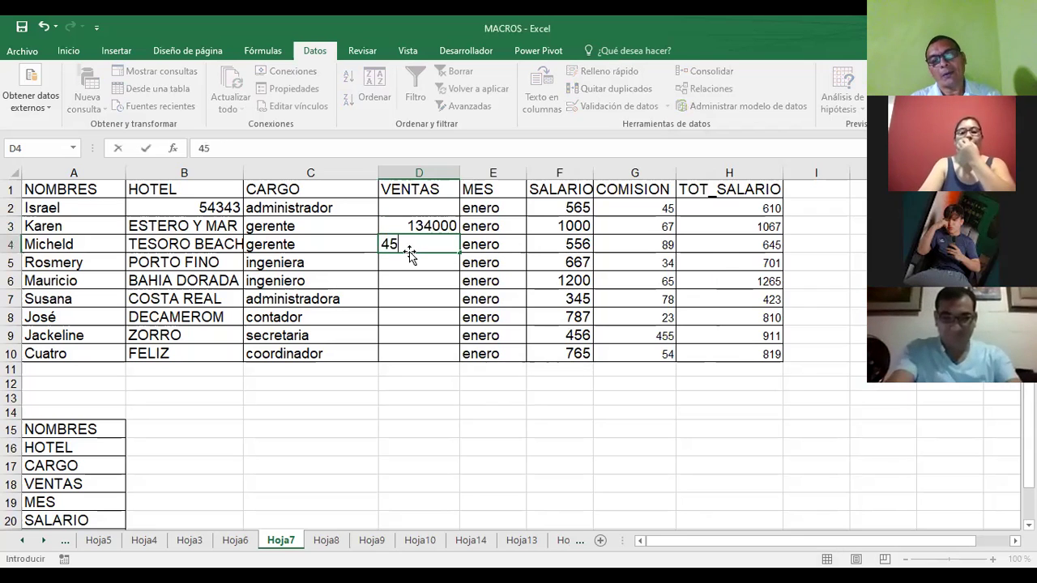
key(Return)
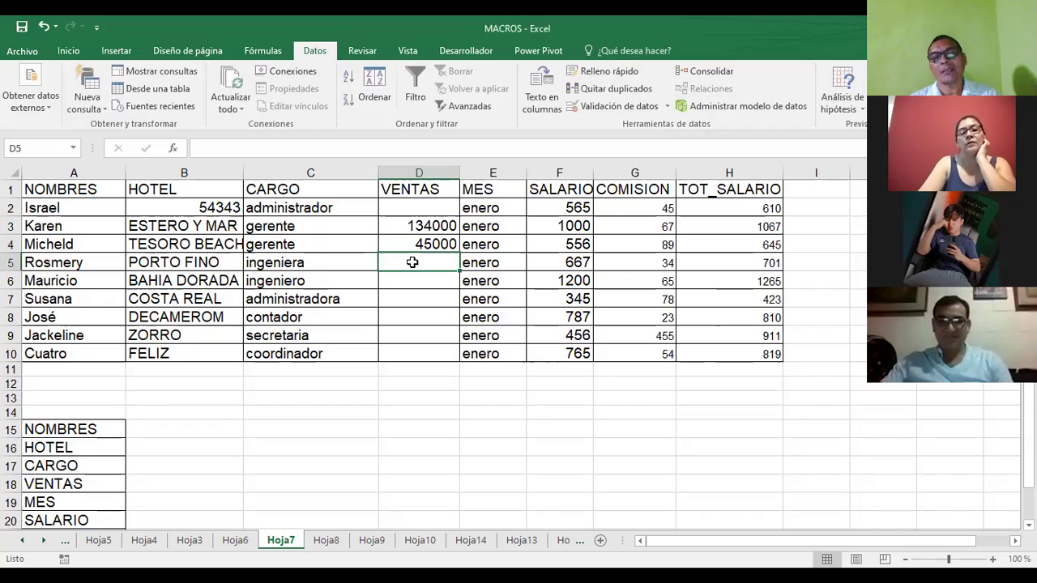
click(414, 243)
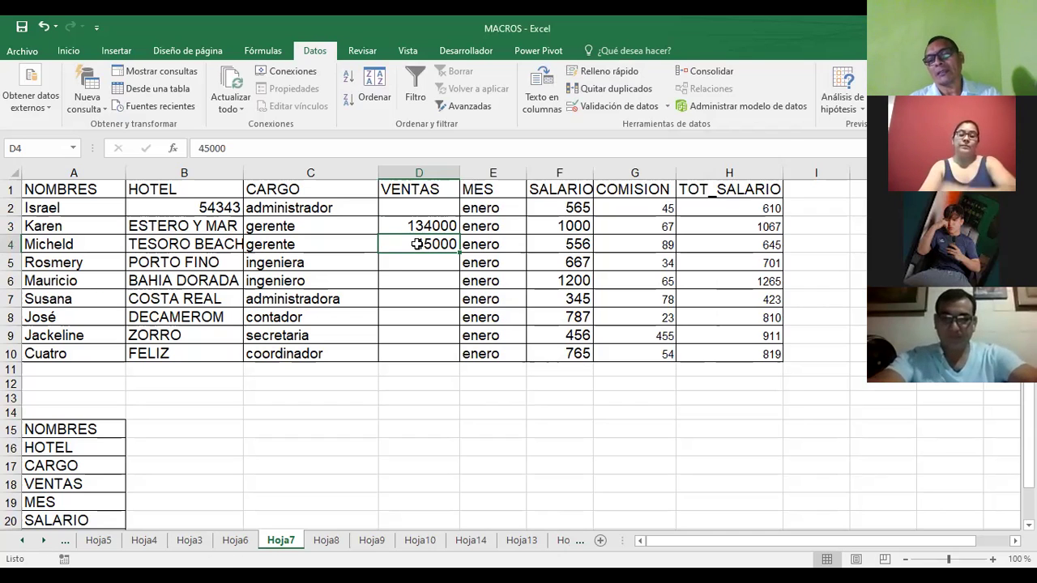
key(Delete)
Step: Enter 23000 in D3 and keep it by answering Sí to the warning
click(419, 225)
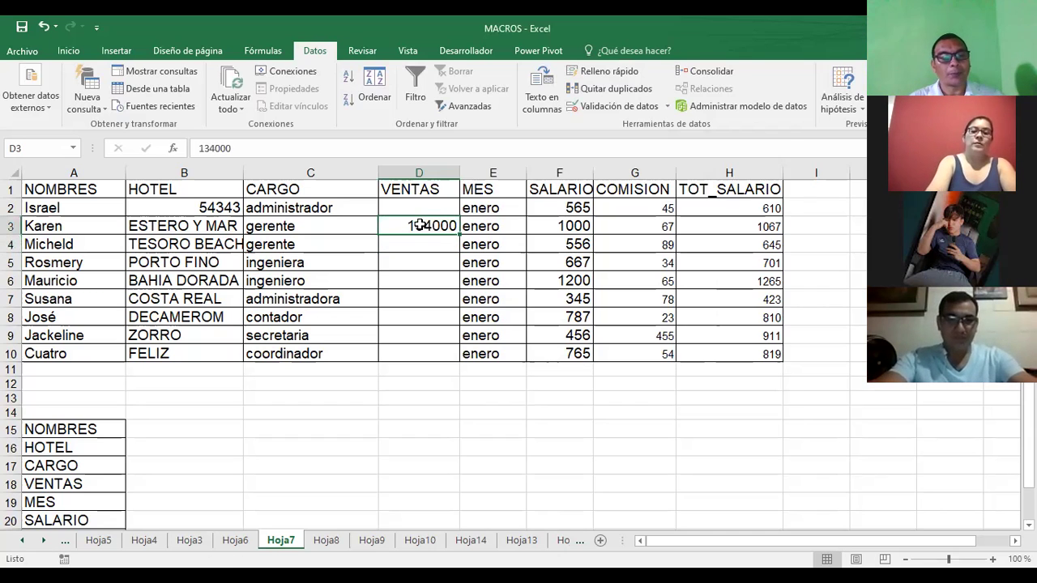
text(230)
key(Return)
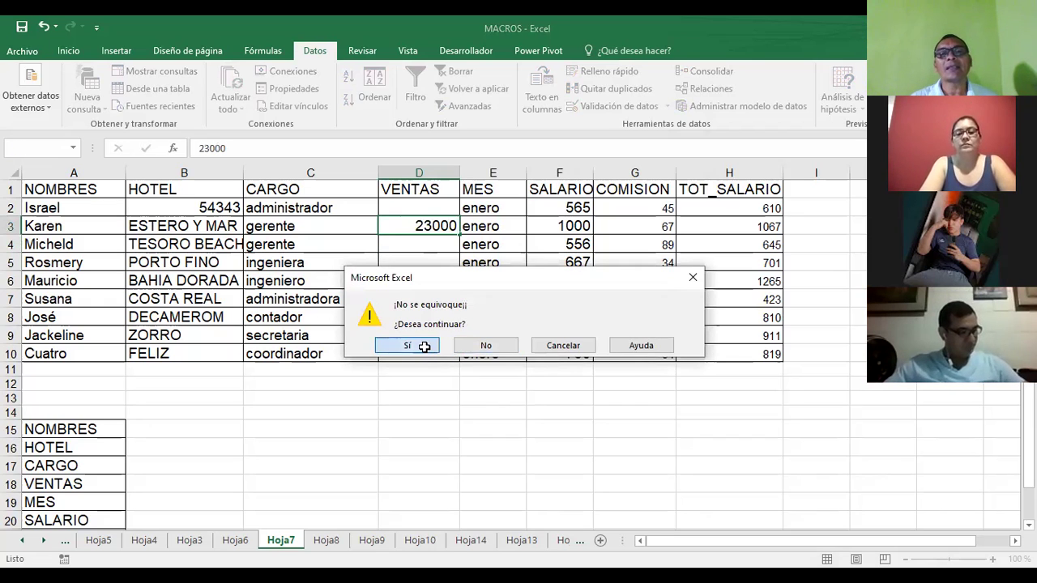
click(424, 346)
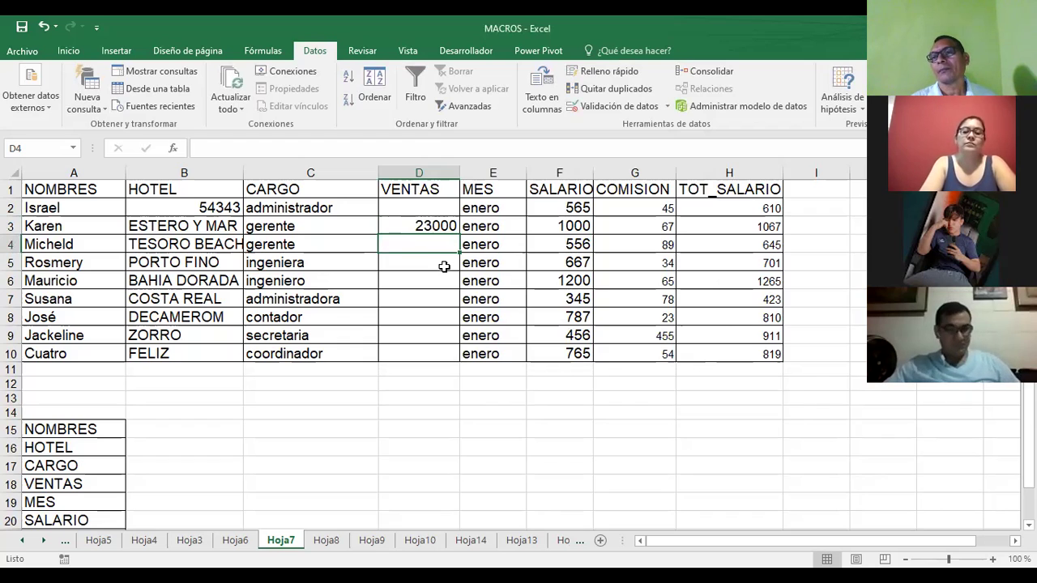
click(423, 226)
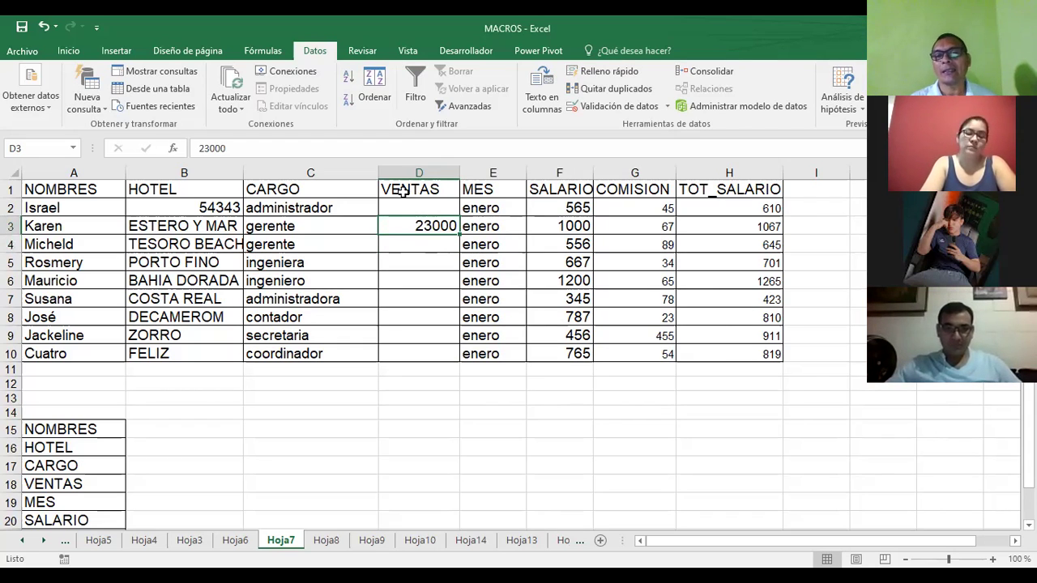
click(432, 246)
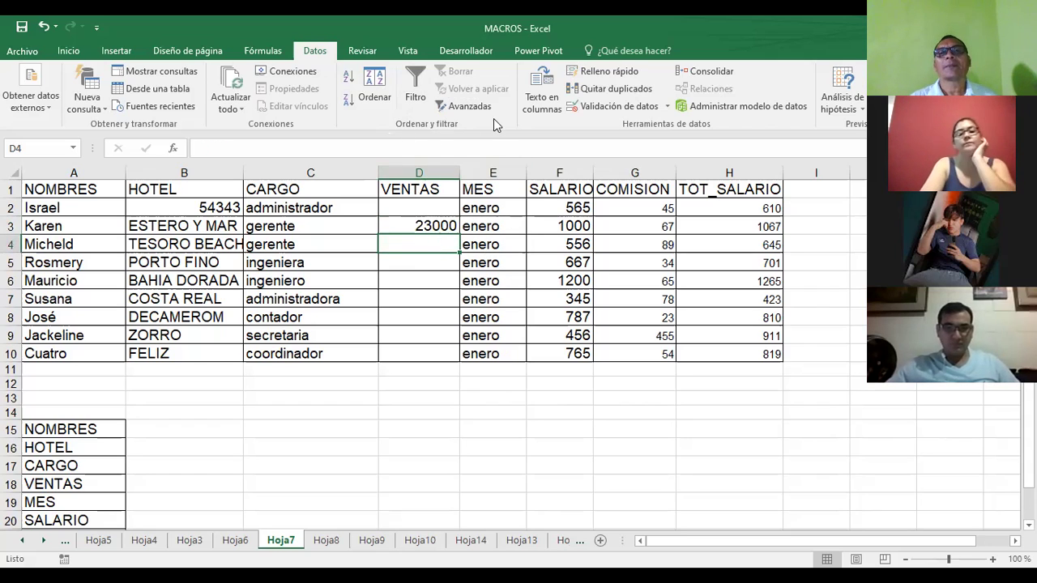
Step: Restrict D4 to whole numbers between 0 and 10000
click(663, 106)
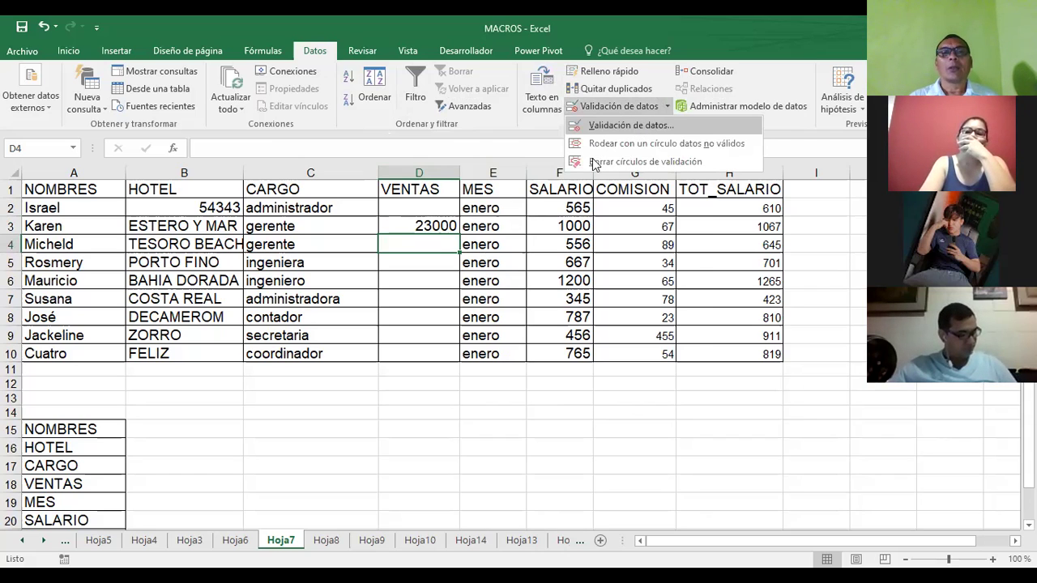
click(632, 124)
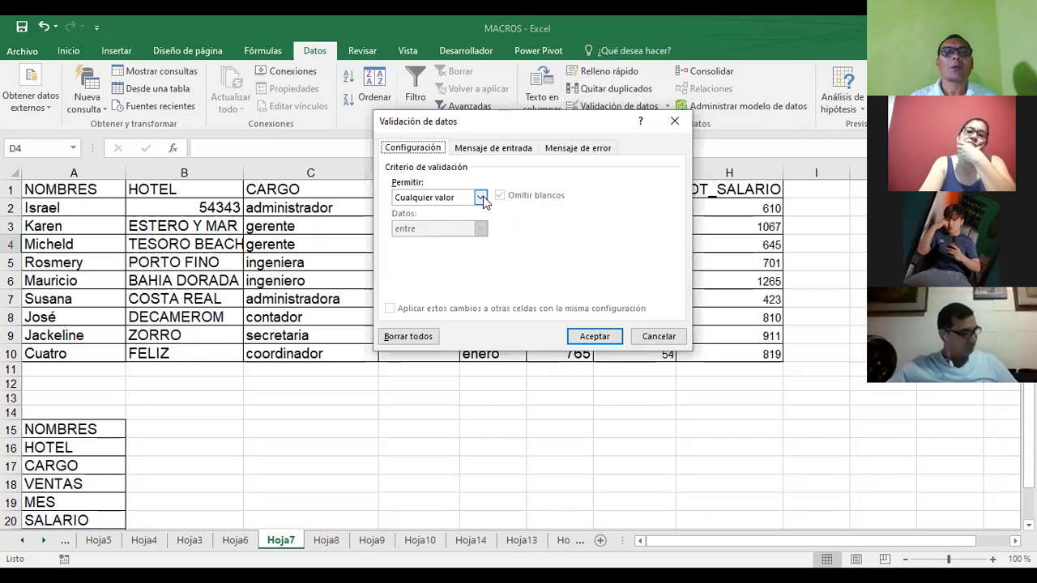
click(481, 197)
click(425, 223)
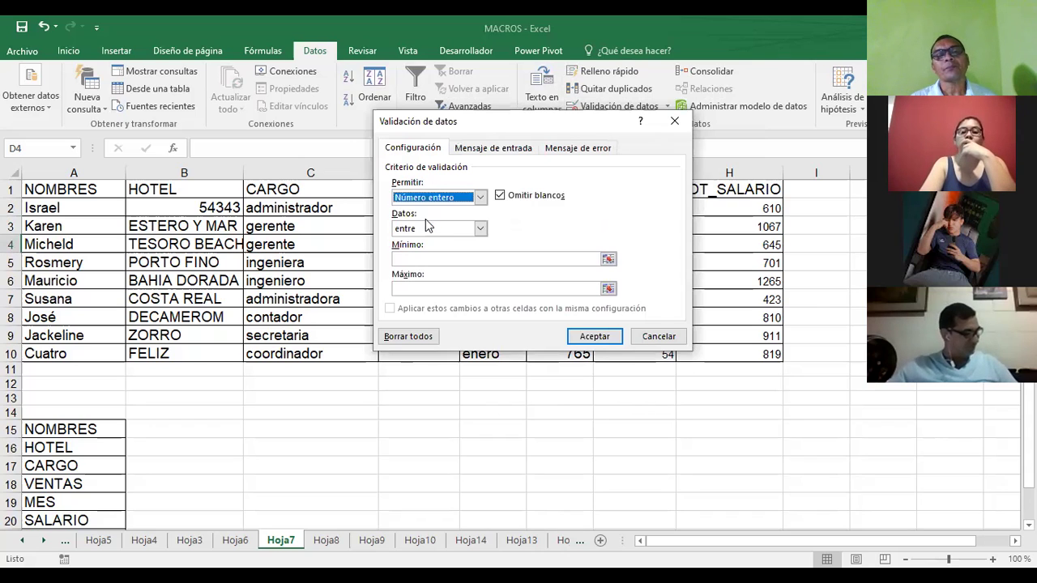
click(434, 259)
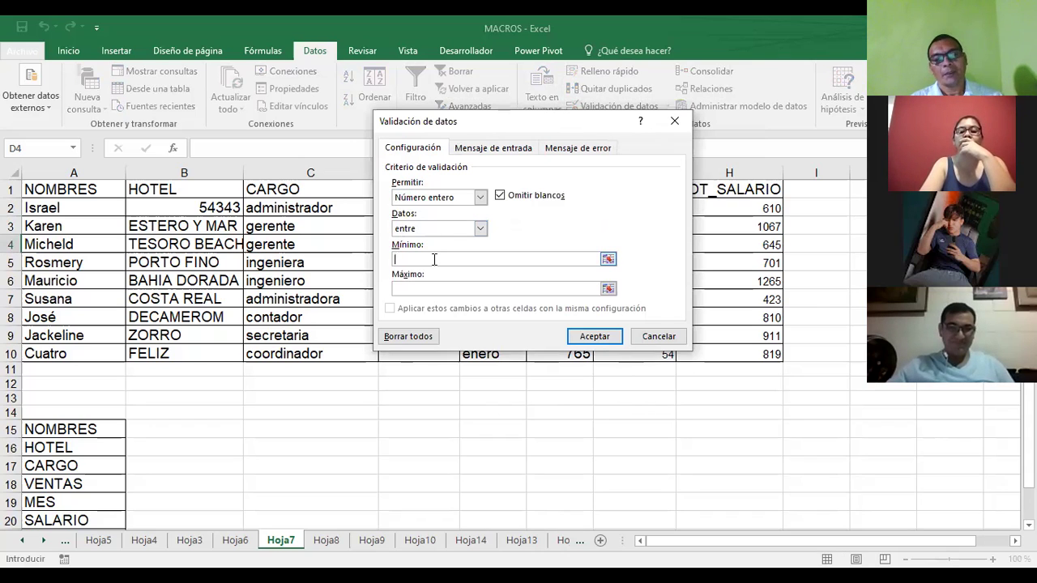
text(0)
click(420, 288)
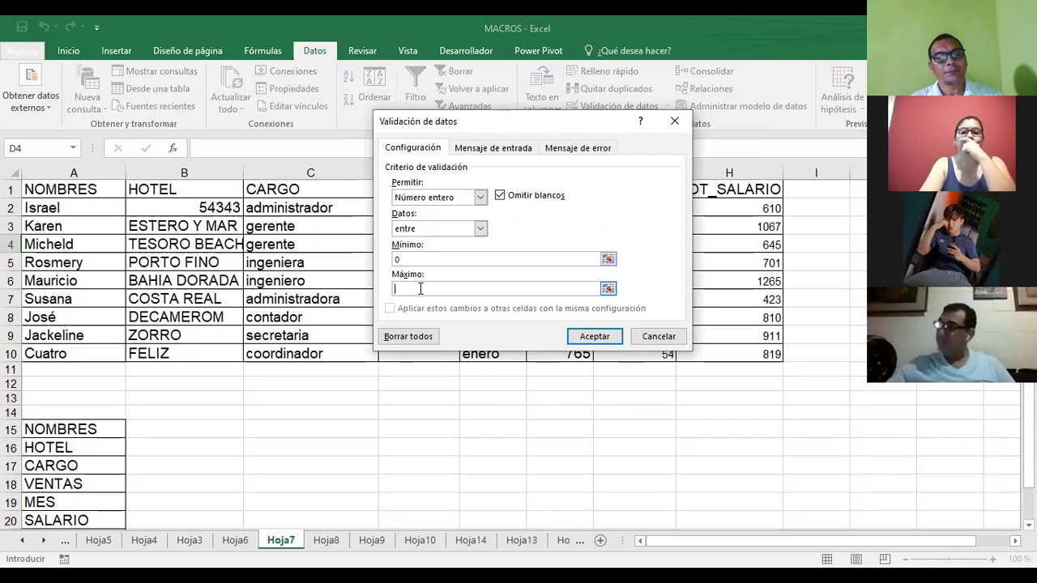
text(10000)
Step: Give D4 an Información alert reading 'Verifique que su numero este en el rango', then enter 10000
click(567, 148)
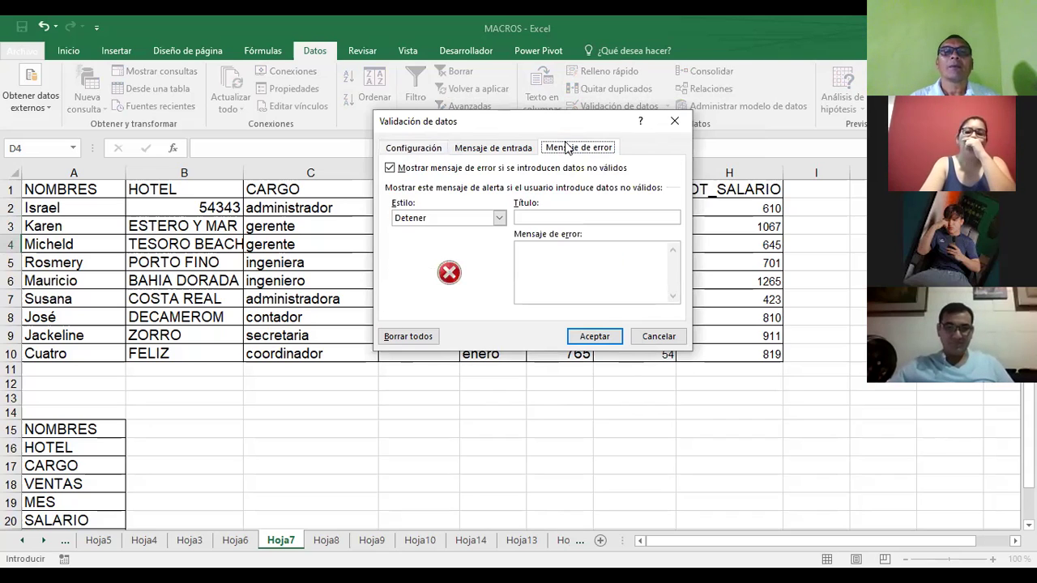
click(500, 217)
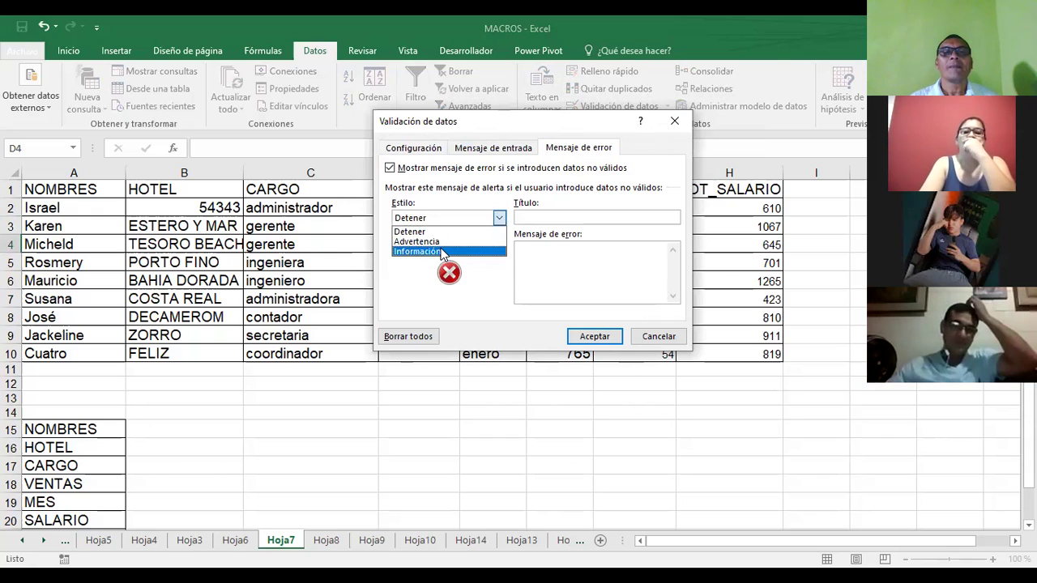
click(442, 254)
click(529, 256)
text(N)
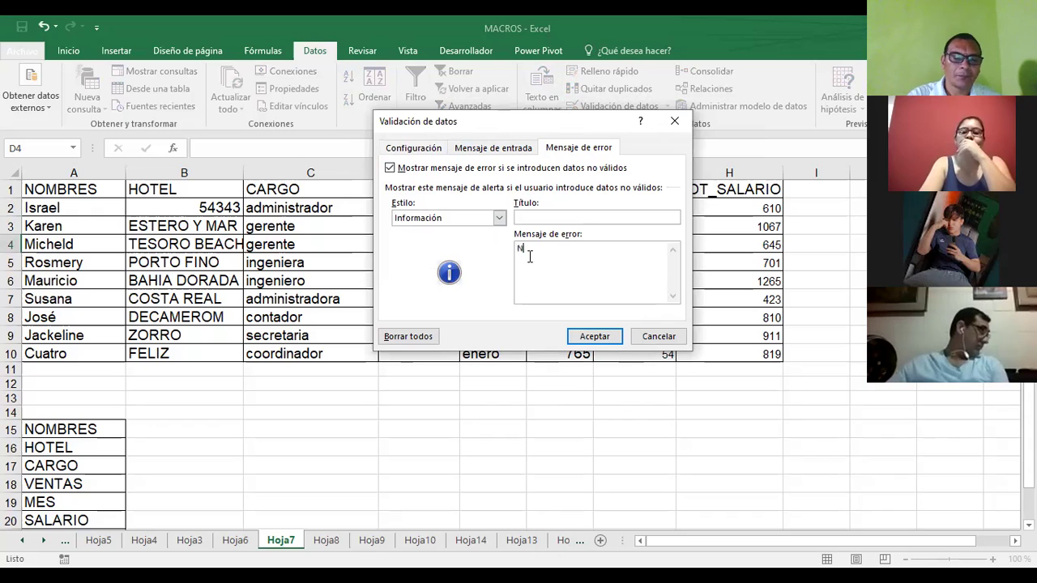
key(BackSpace)
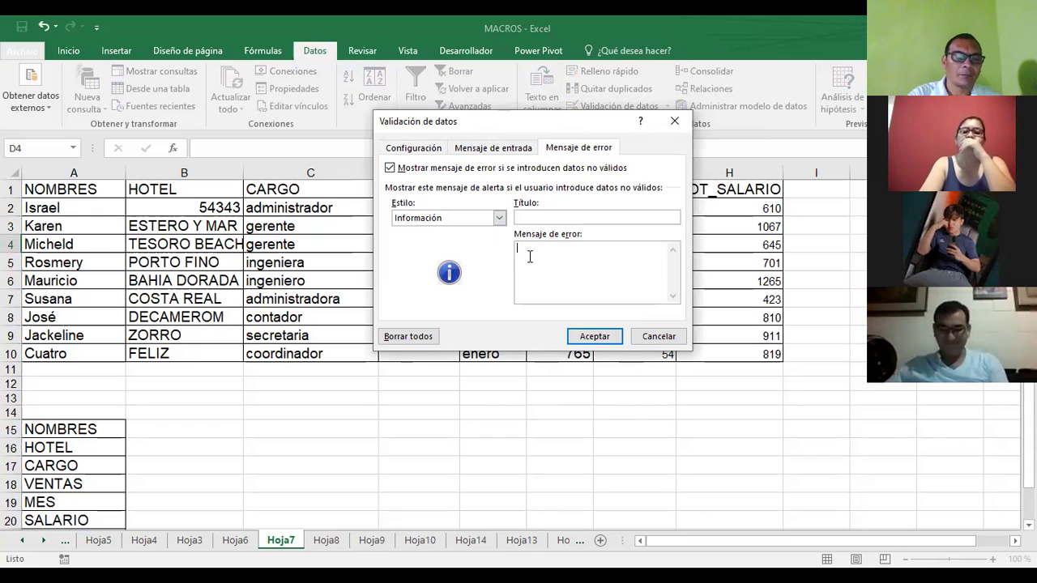
text(Verificque que u)
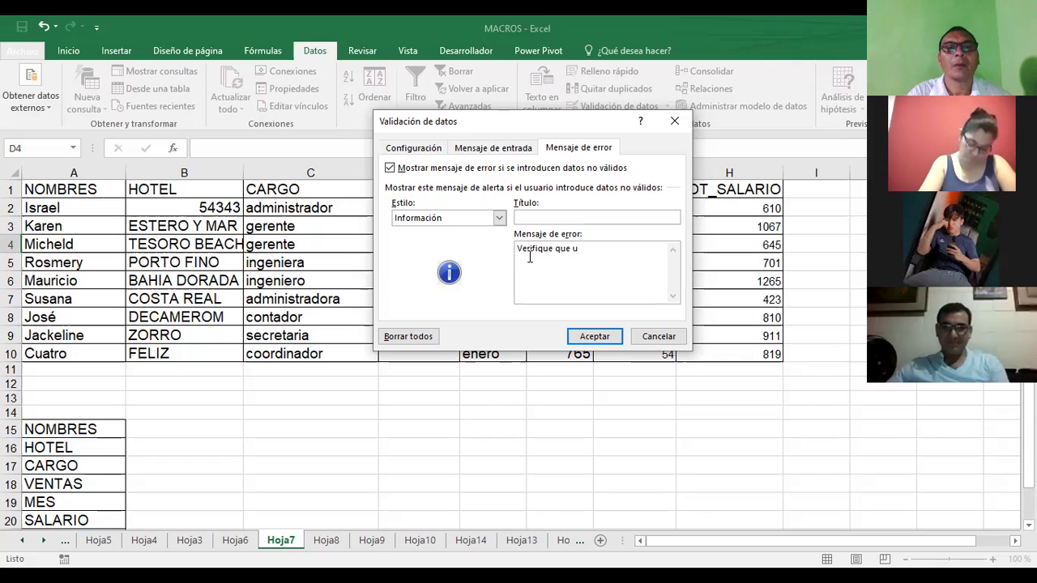
key(BackSpace)
text(su num)
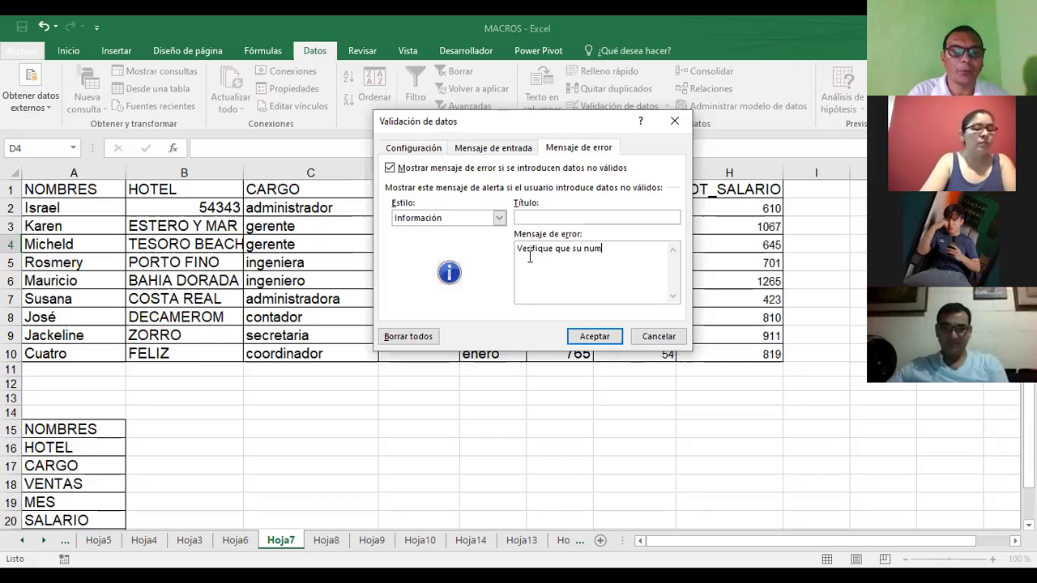
text(ero e)
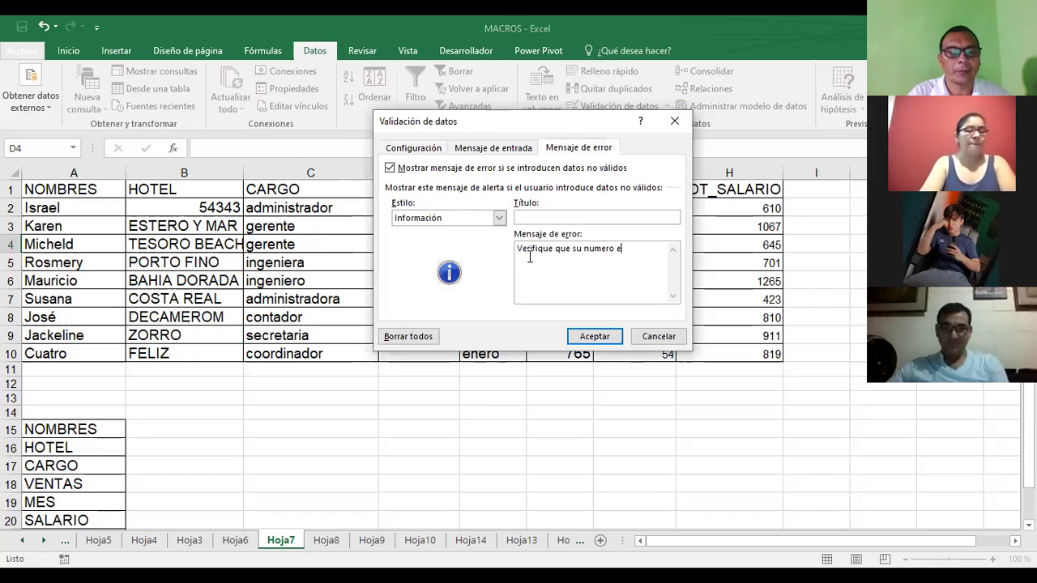
text(ste en el)
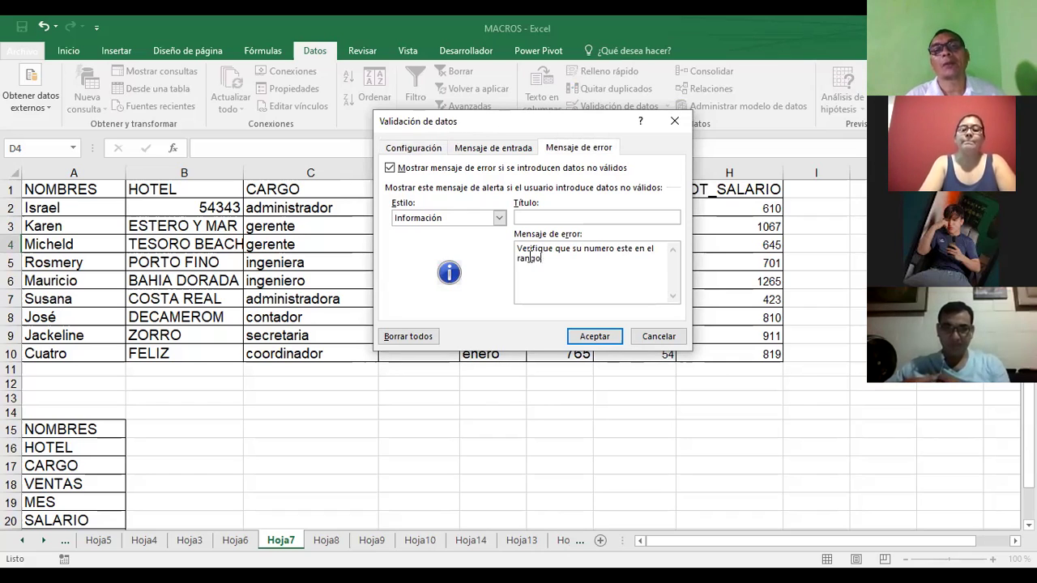
click(577, 337)
text(10000)
key(Return)
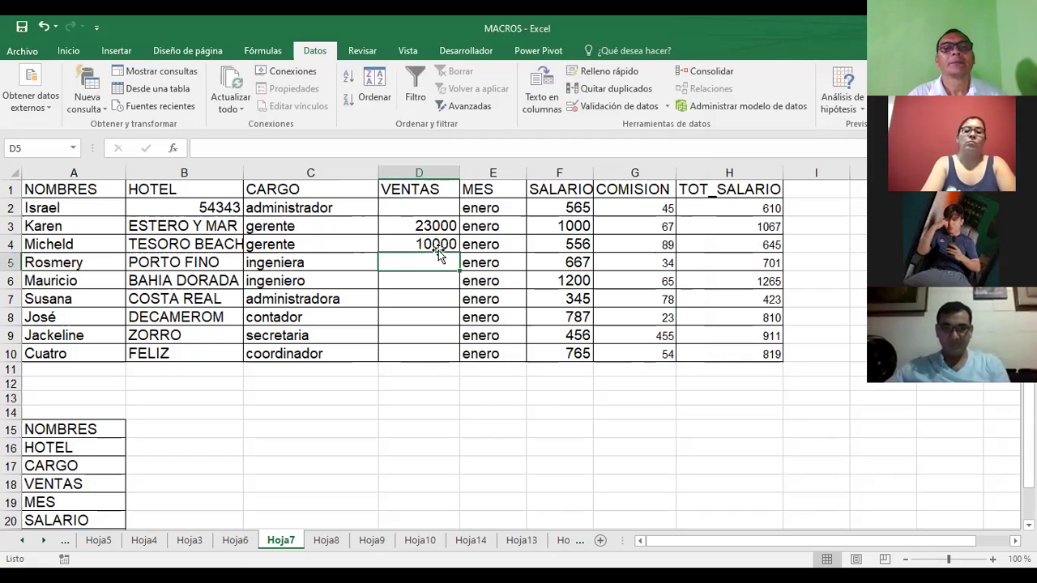
Step: Review D4's validation rule, confirming whole numbers between 0 and 10000
click(442, 246)
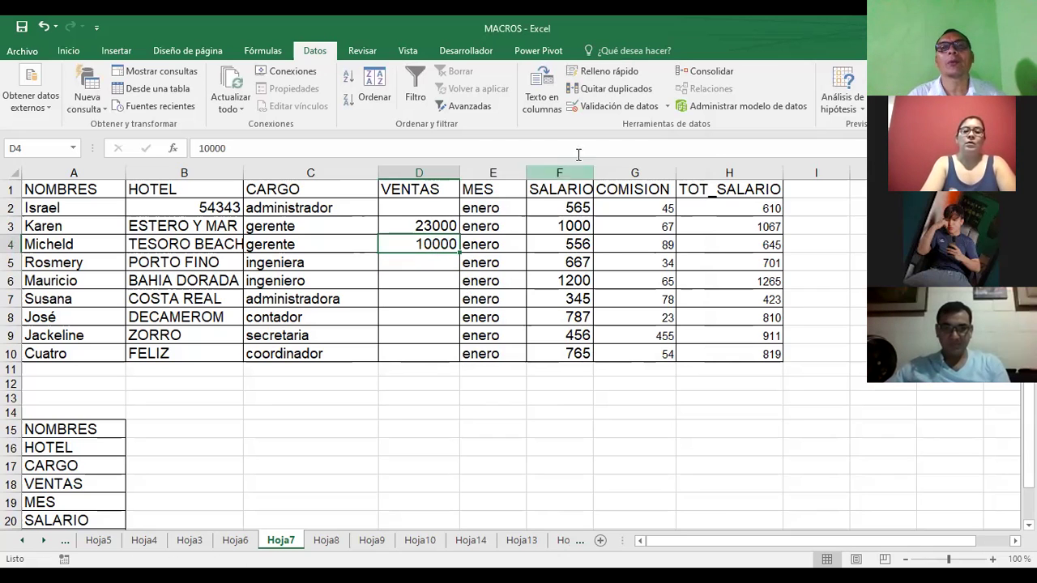
click(627, 102)
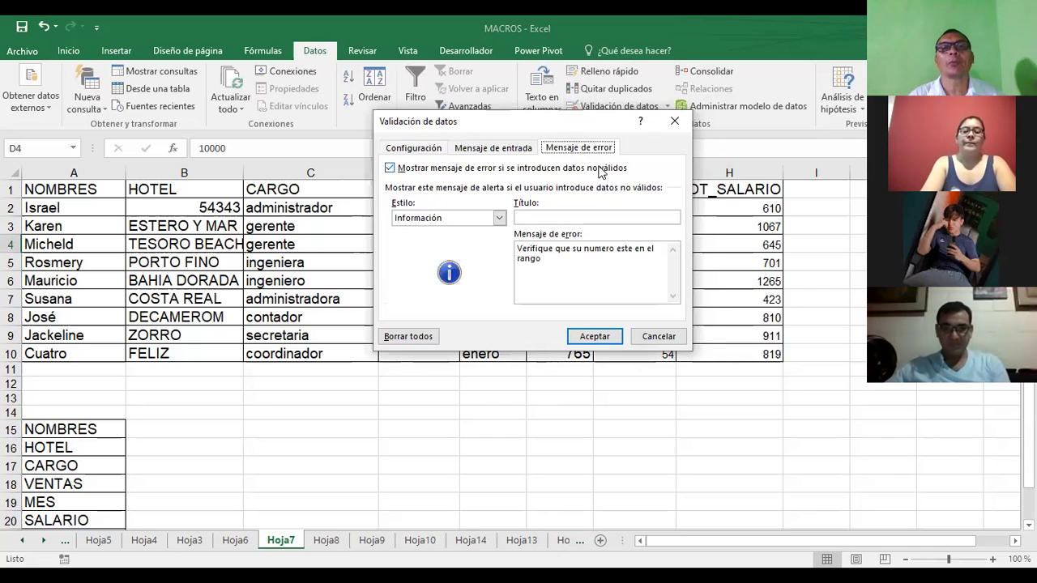
click(413, 148)
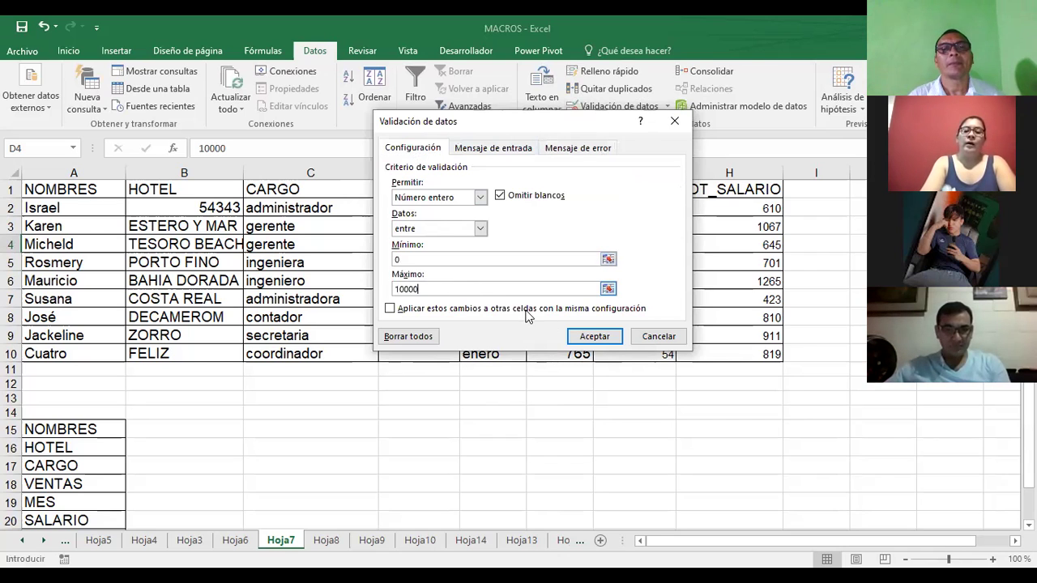
click(597, 335)
Step: Enter 10001 in D4 and accept the information alert to keep it
text(1)
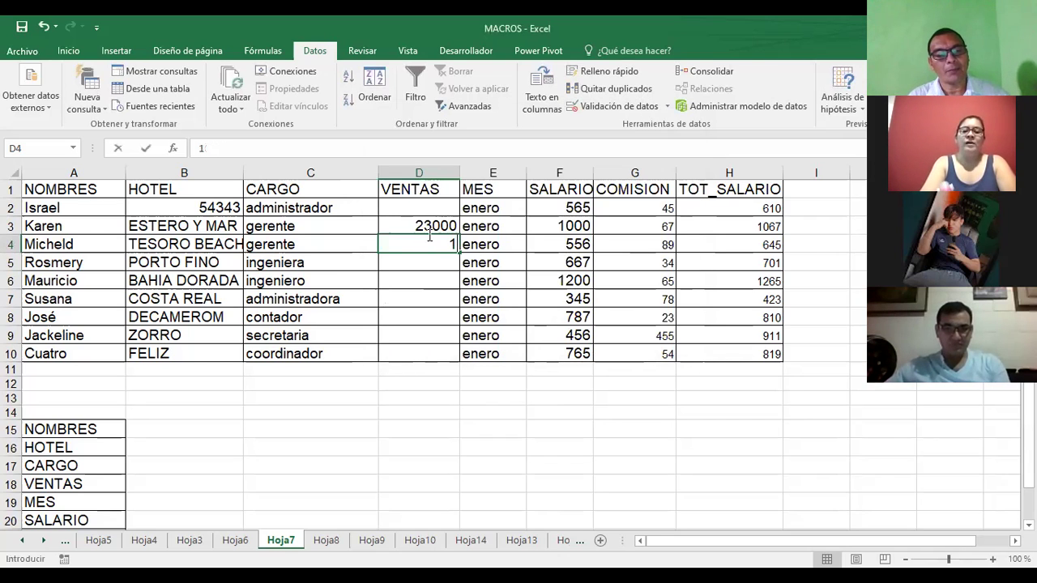
text(0001)
key(Return)
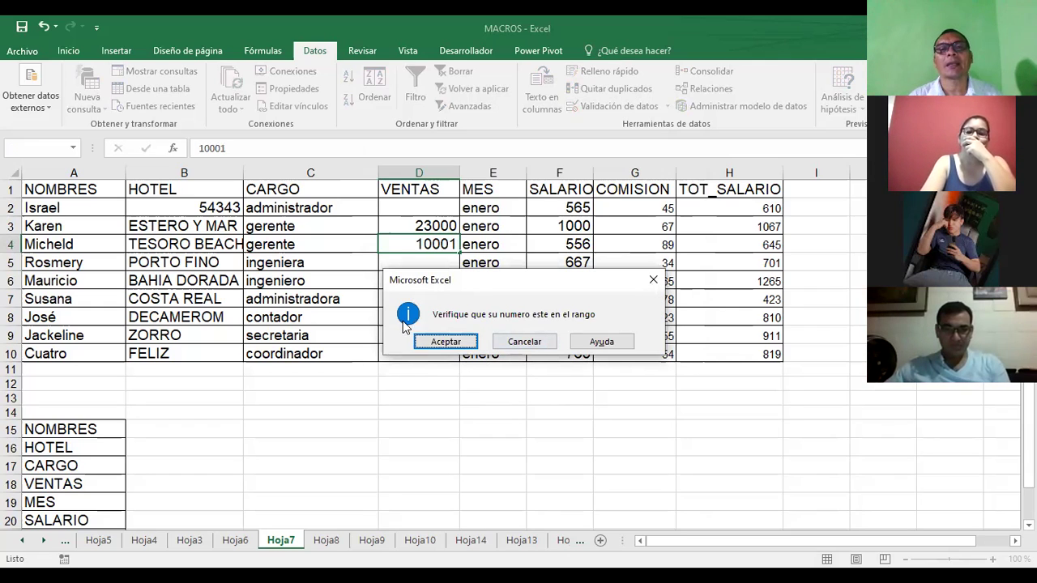
click(460, 341)
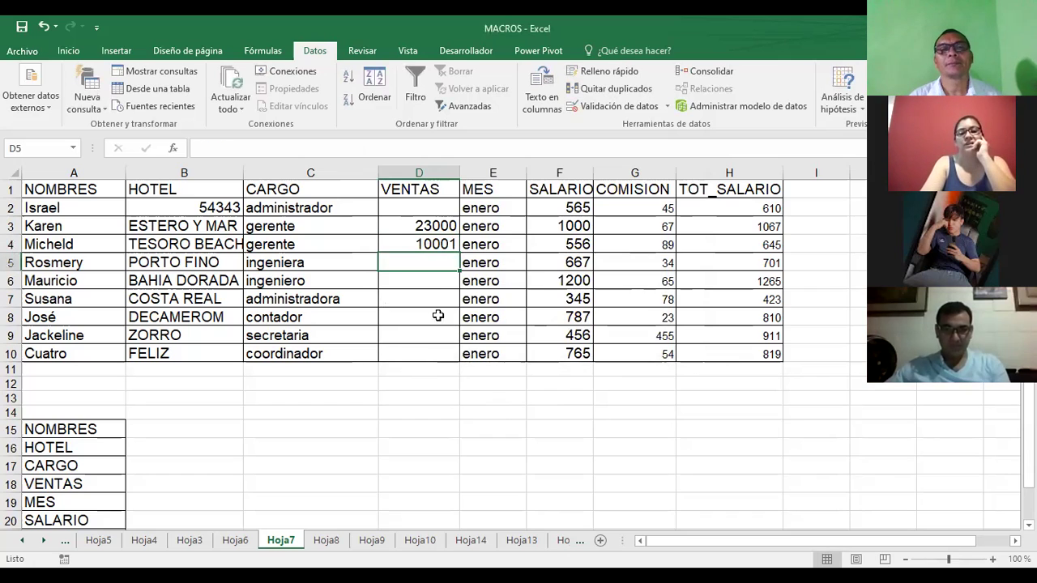
Step: Enter 34000 in D3, answering Sí to the ¡No se equivoque! warning
click(412, 241)
click(420, 225)
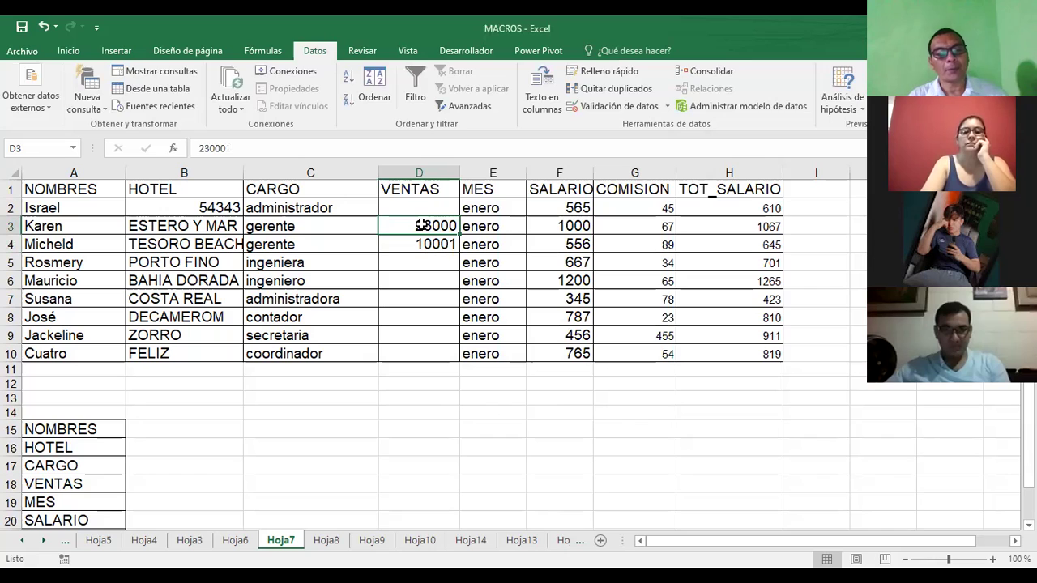
text(3)
key(Return)
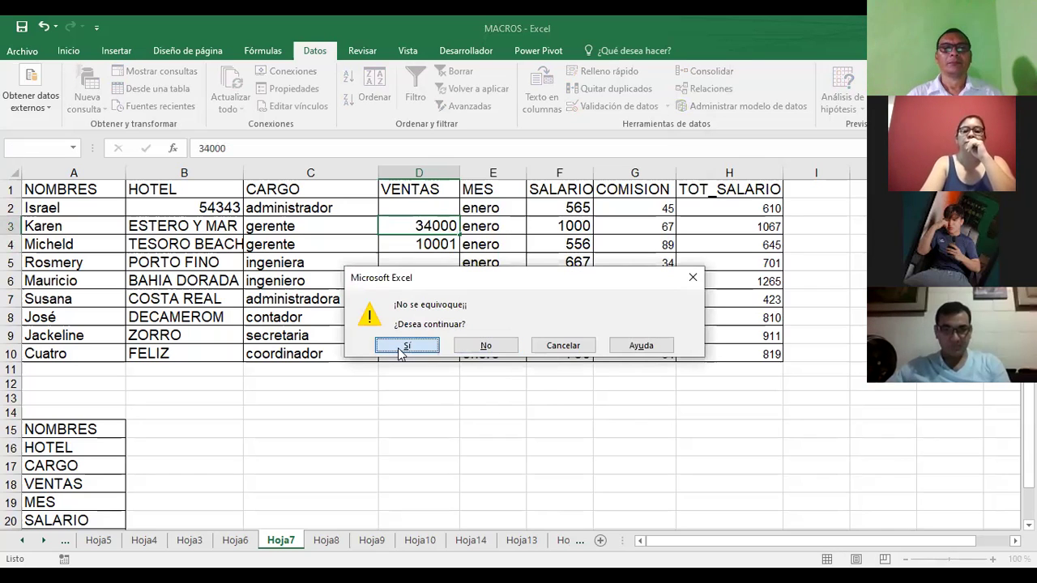
click(401, 347)
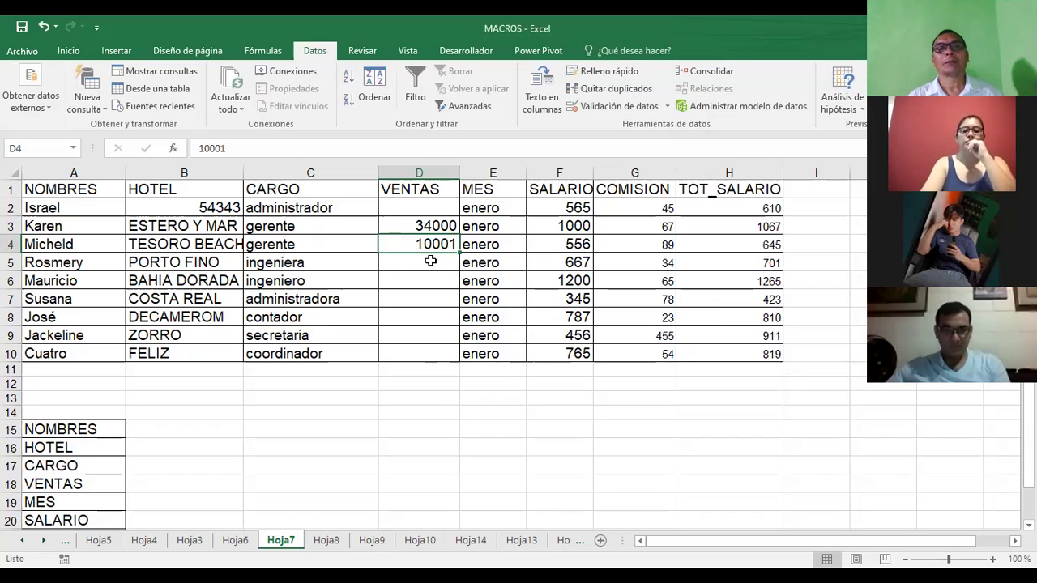
click(430, 261)
click(434, 235)
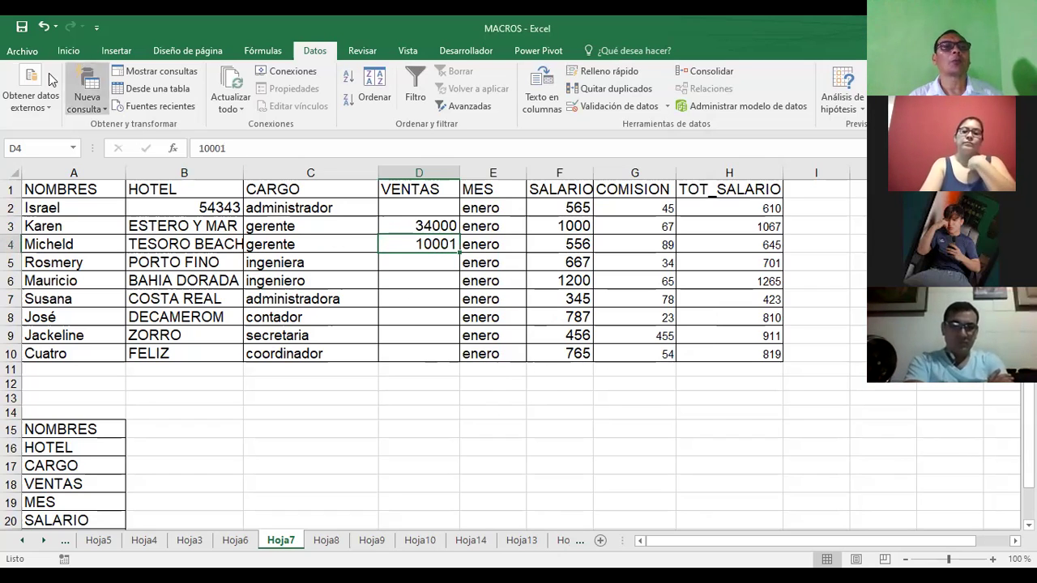
Step: Copy D4 and paste-special it into D5 to apply the same validation
right_click(418, 252)
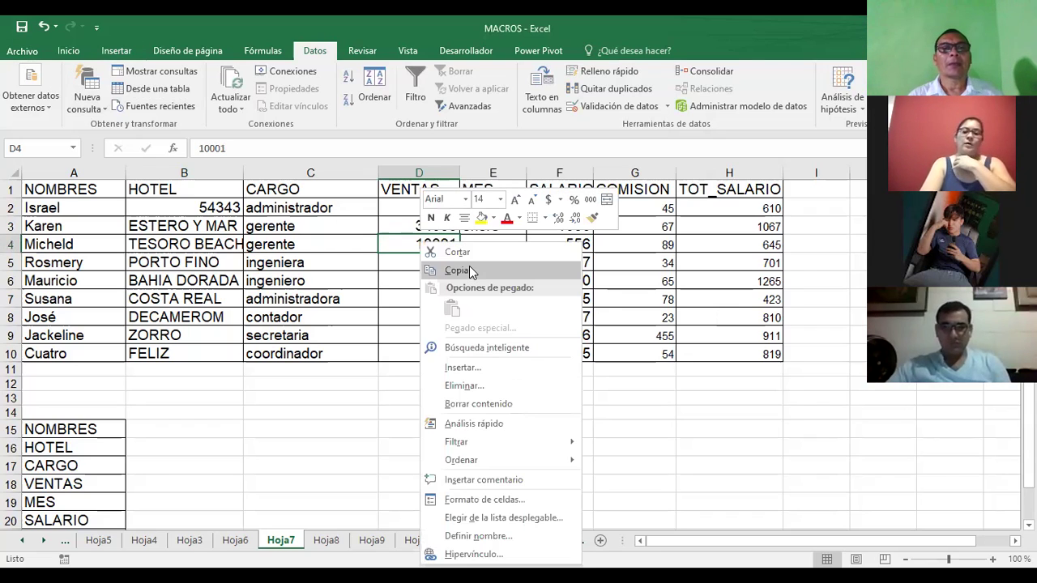
click(469, 267)
click(415, 257)
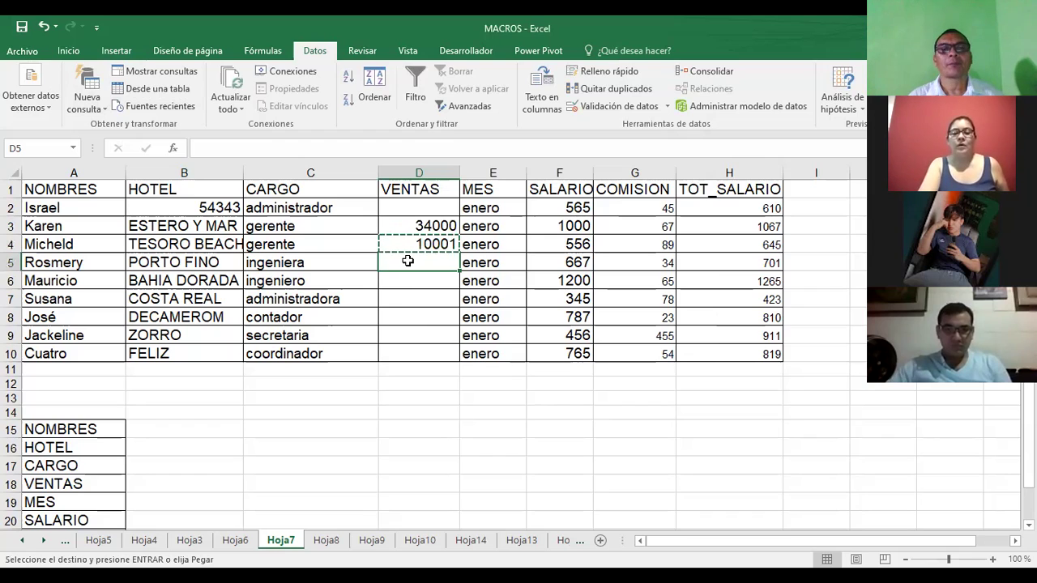
right_click(413, 257)
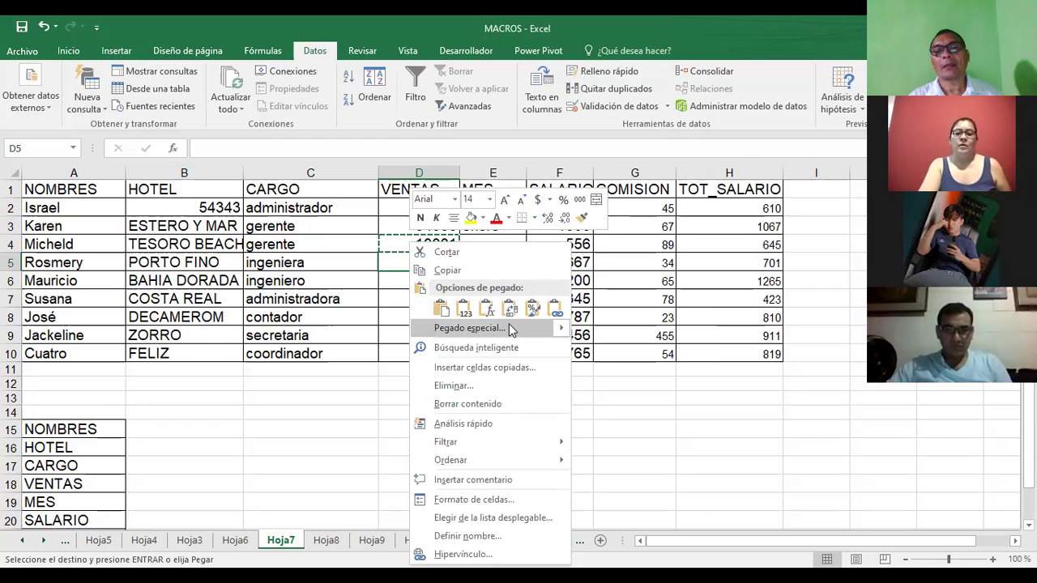
mouse_move(509, 327)
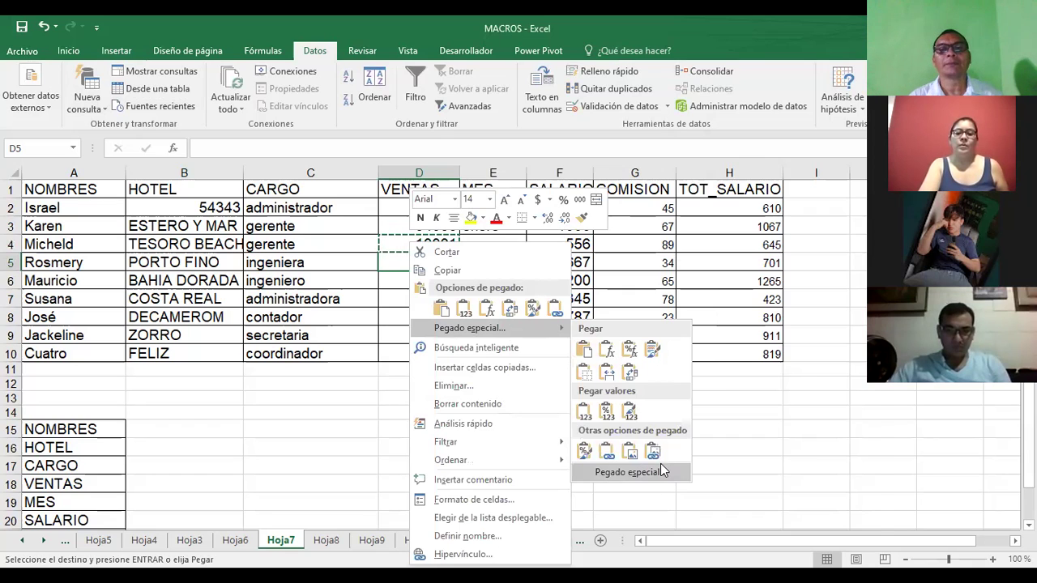
click(663, 471)
click(773, 547)
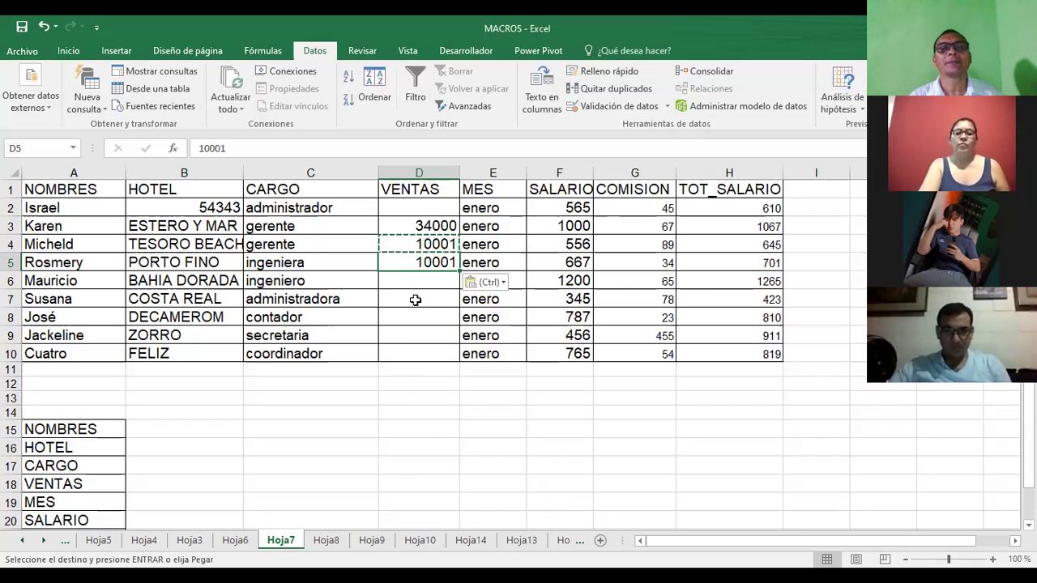
key(Escape)
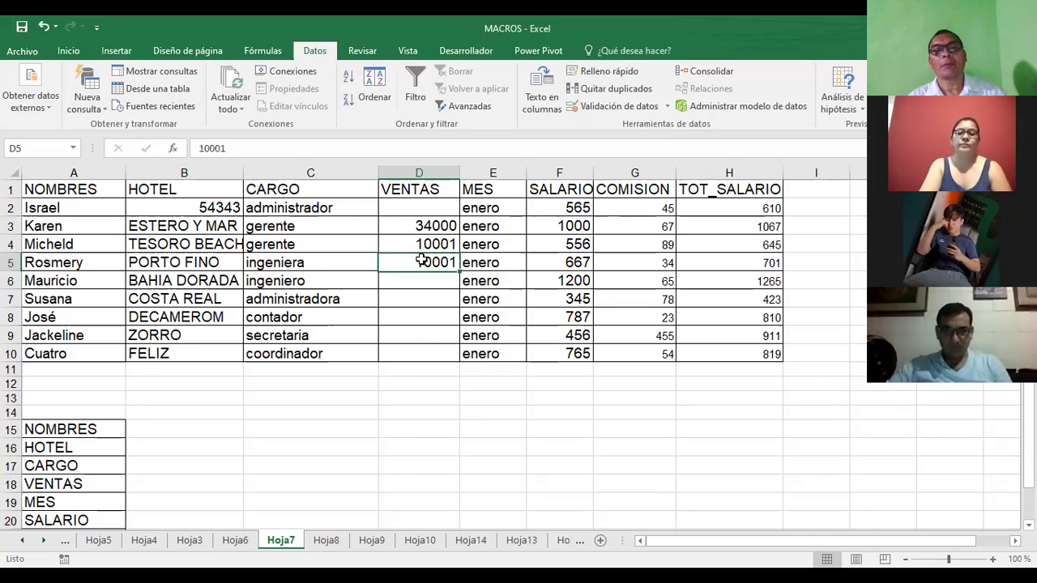
Step: Enter 45000 in D5 and accept the information alert to keep it
text(45000)
key(Return)
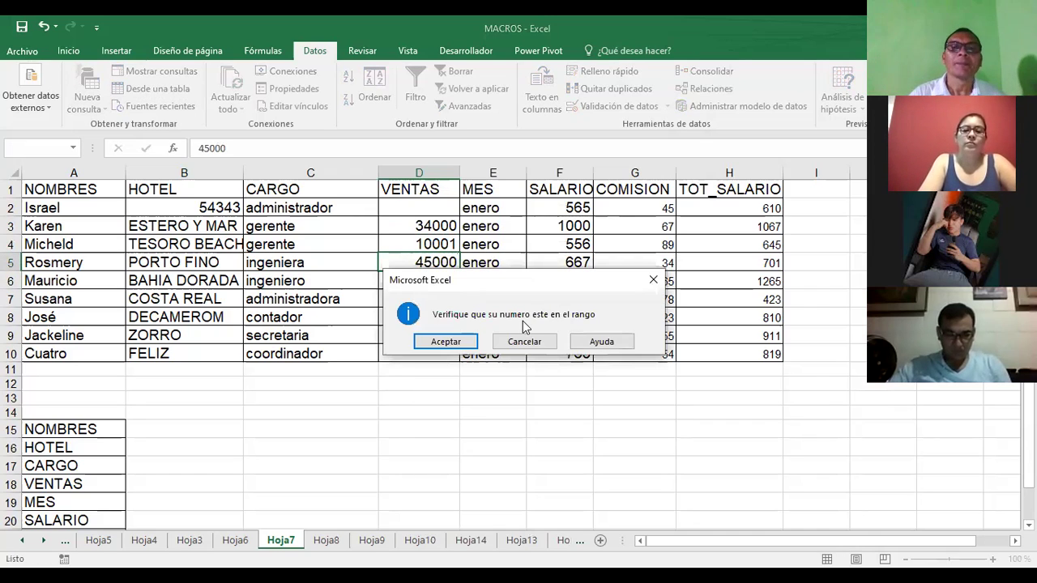
click(460, 343)
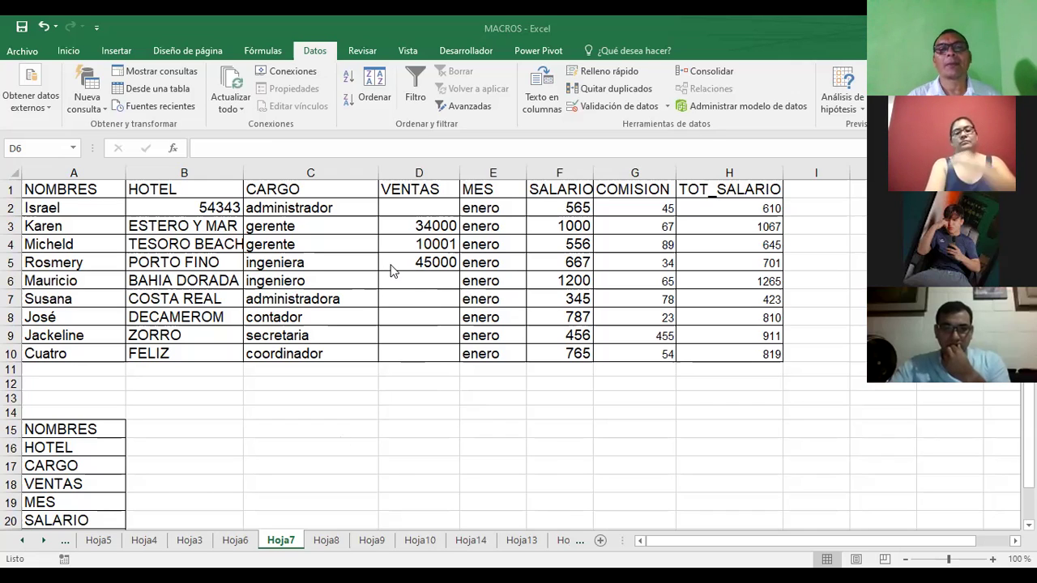
click(405, 263)
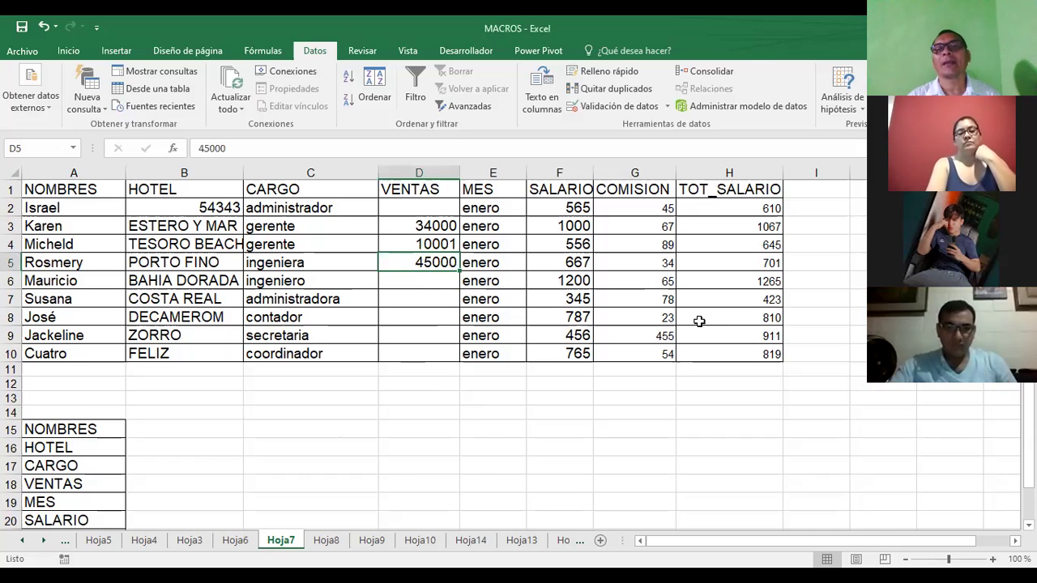
scroll(486, 356, down, 3)
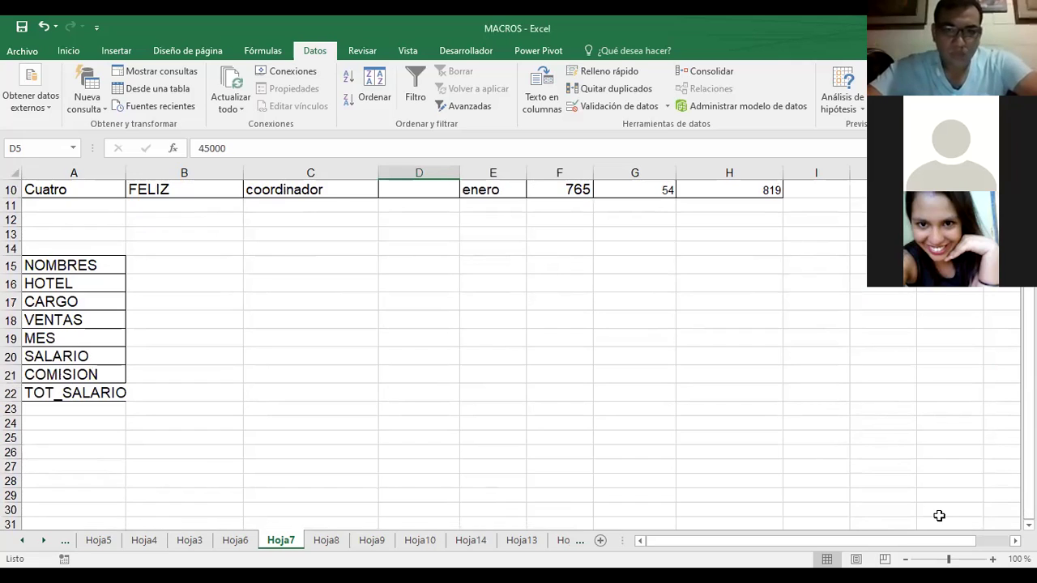
scroll(839, 301, down, 3)
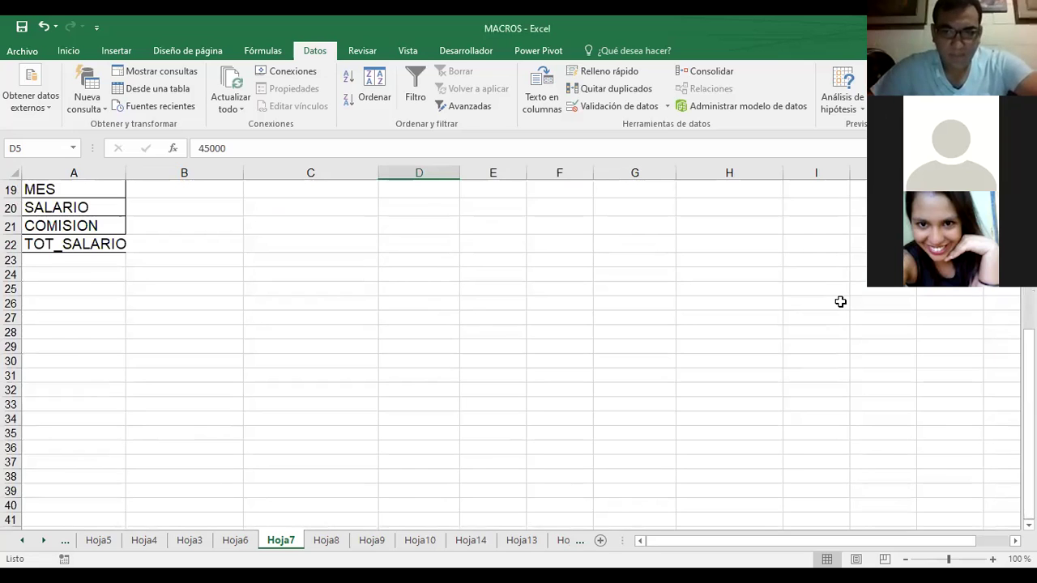
scroll(841, 301, up, 6)
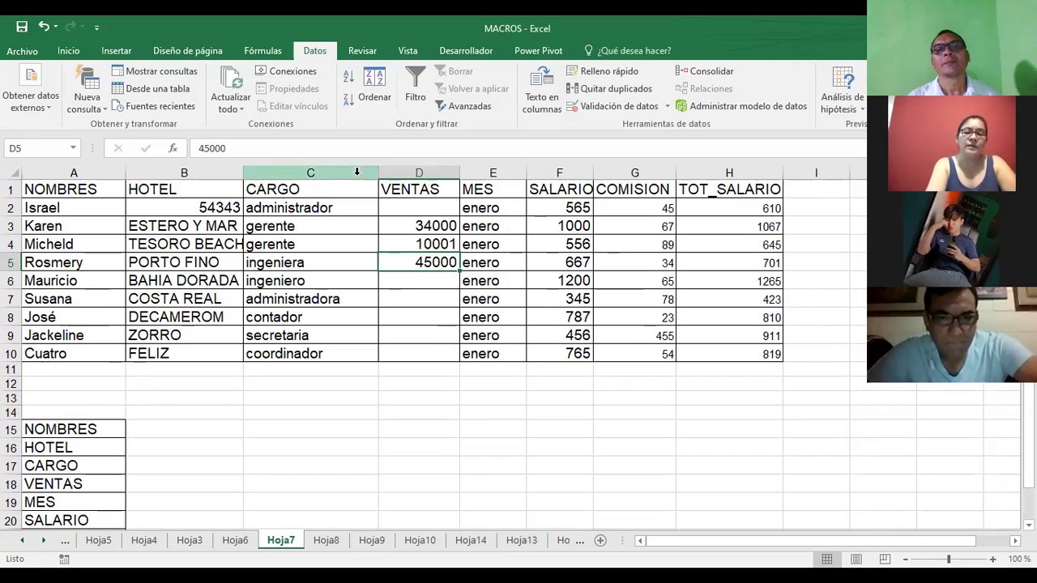
click(441, 209)
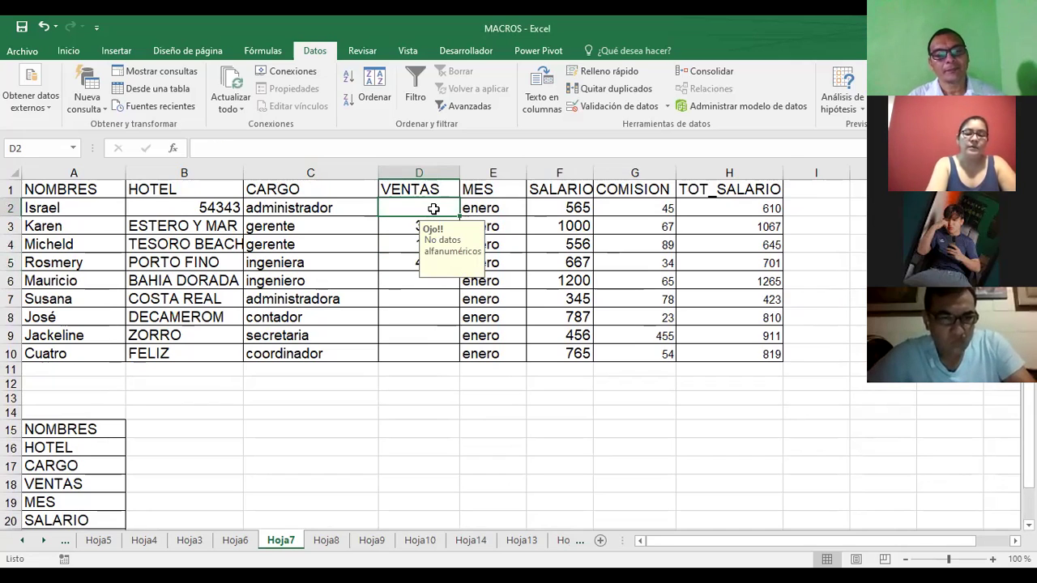
text(3434344)
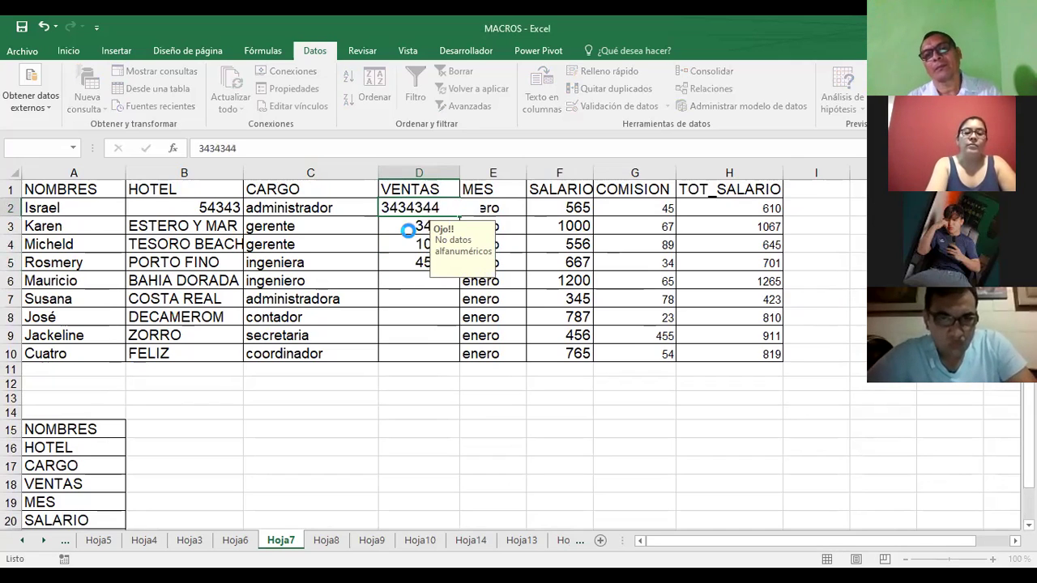
click(409, 237)
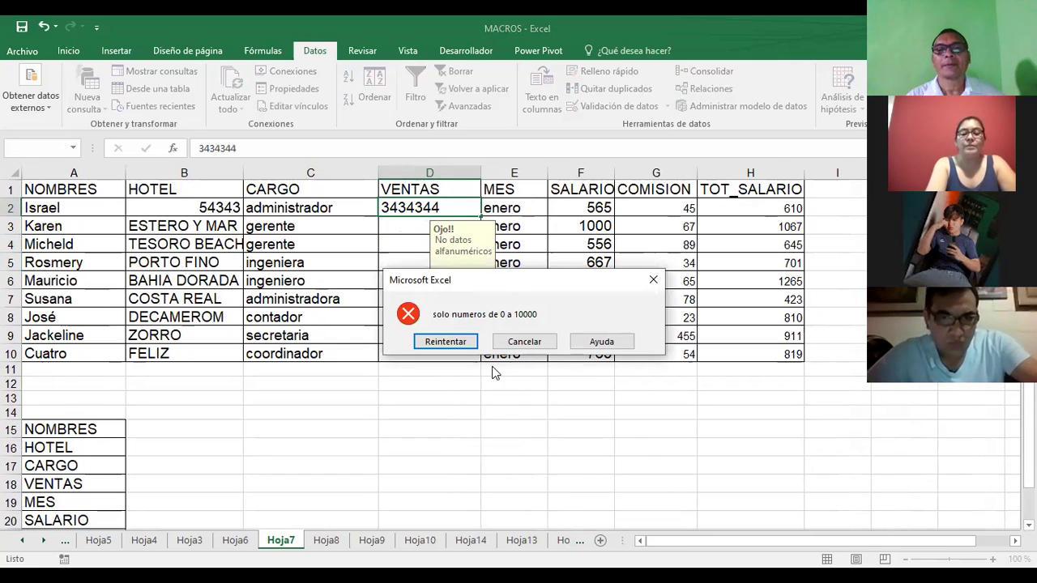
click(525, 342)
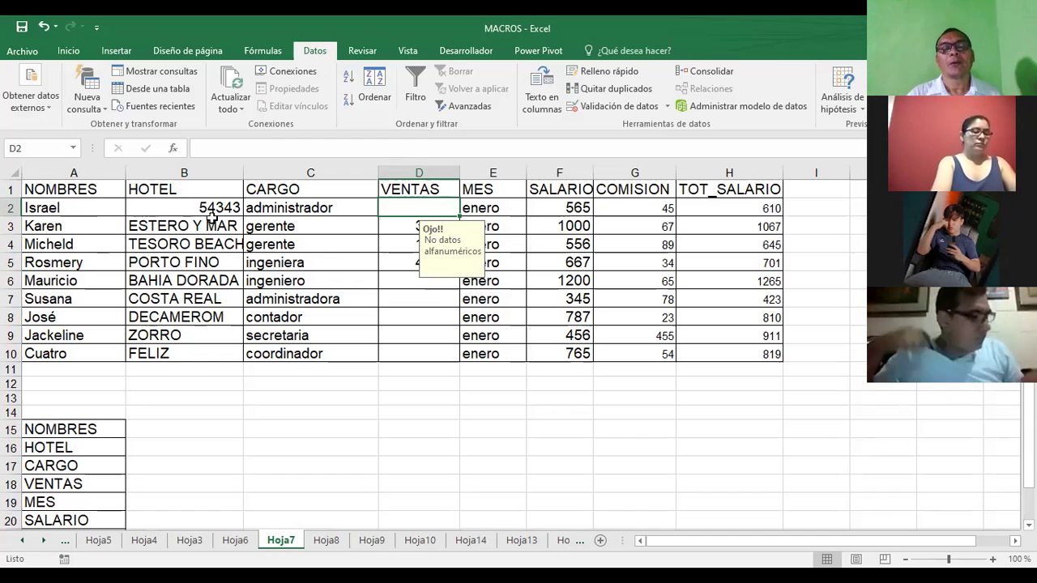
click(65, 186)
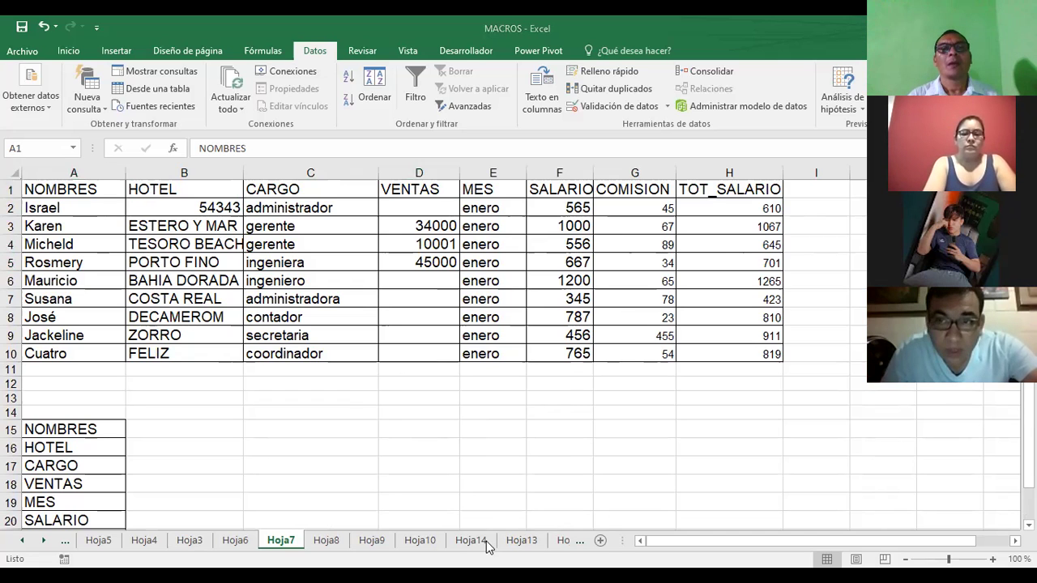
key(alt+Tab)
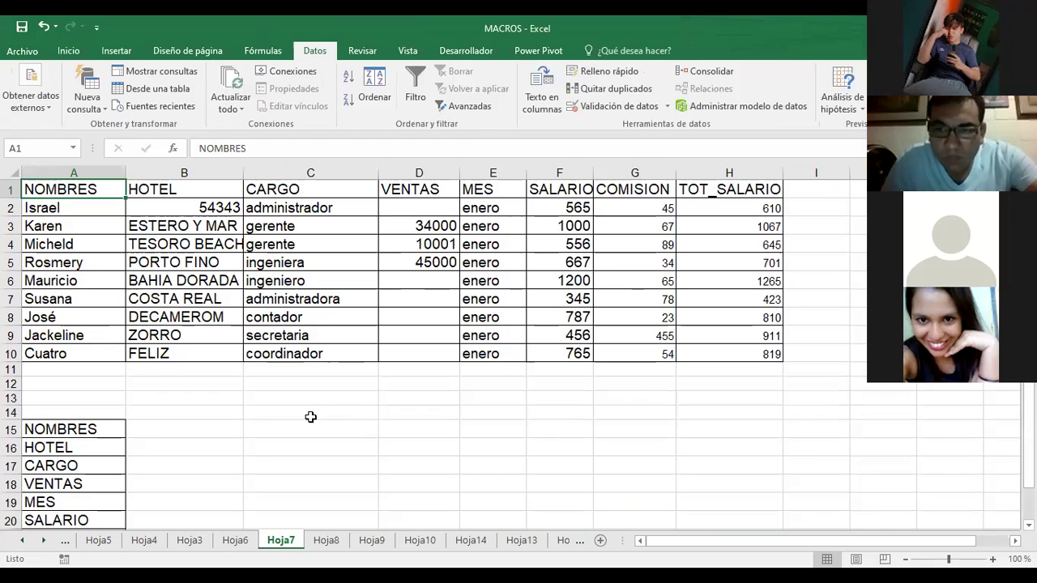
click(329, 265)
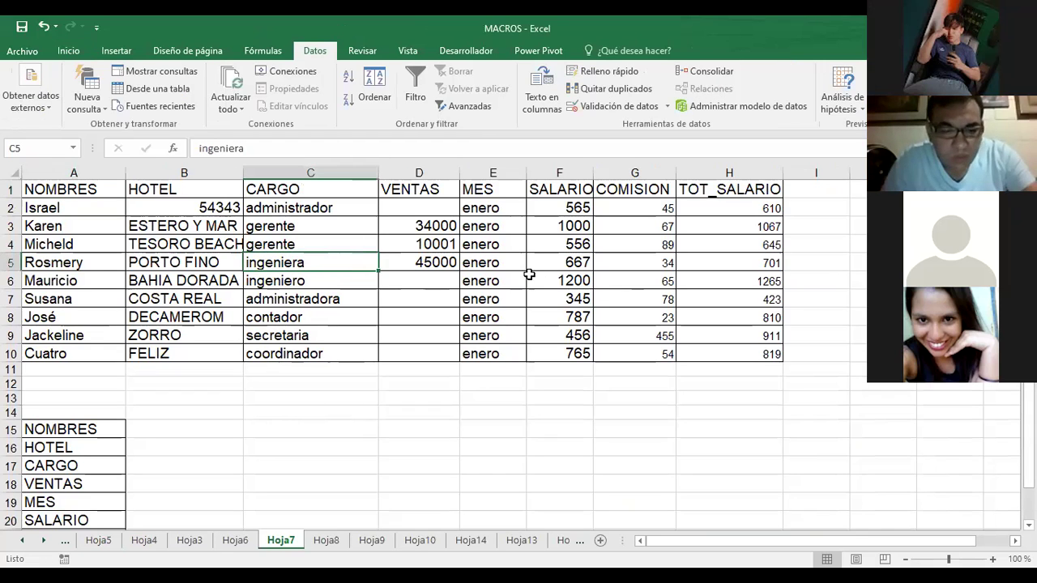
Step: Change the last salary in F10 to 365
drag(571, 208, 559, 347)
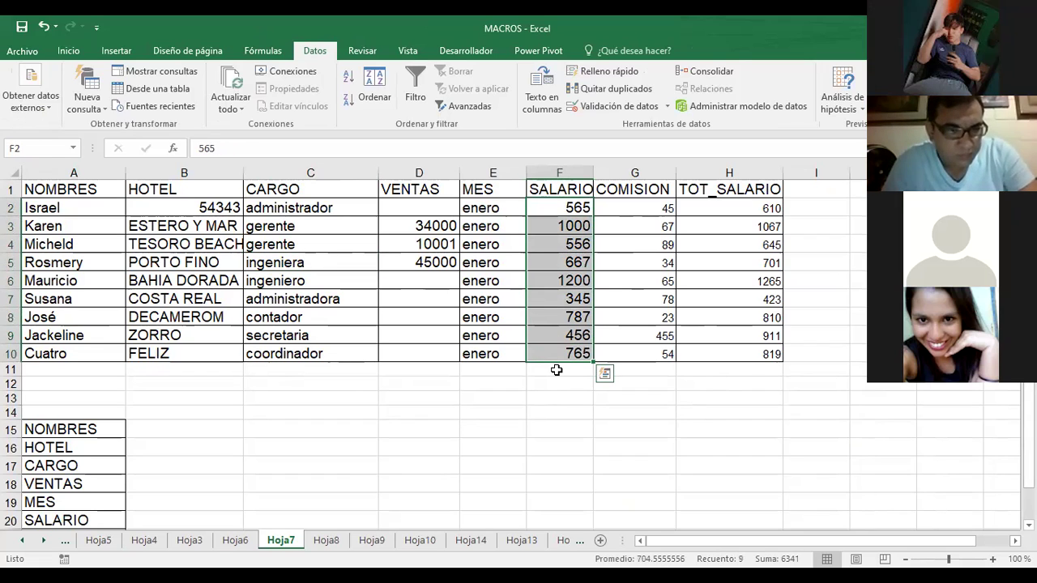
click(558, 353)
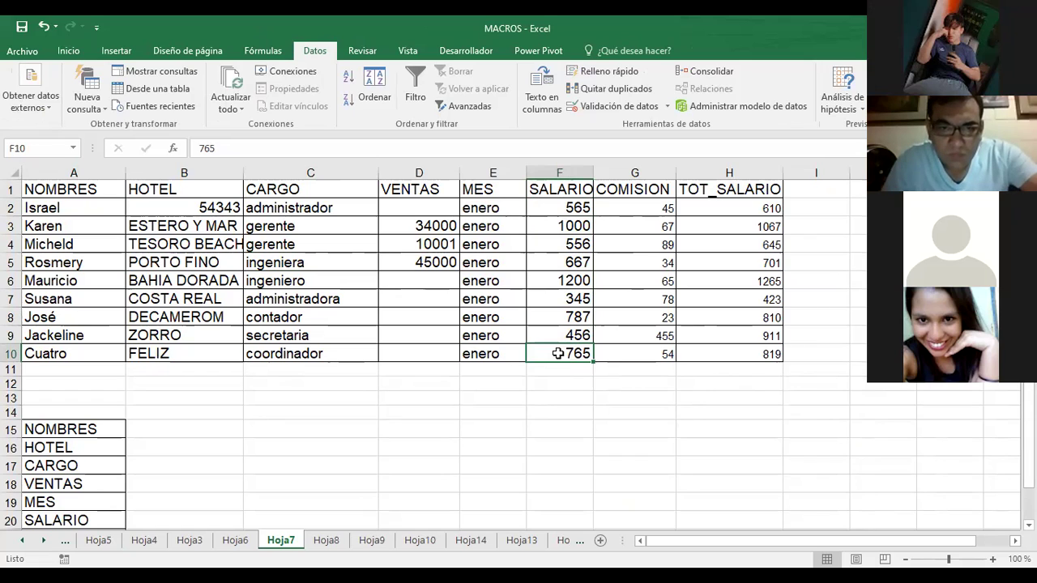
text(3)
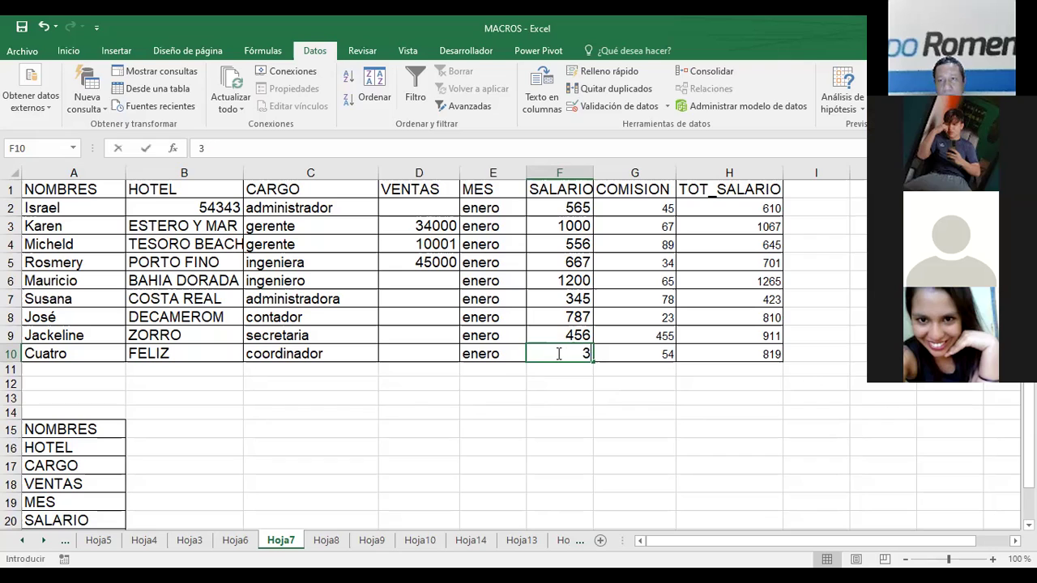
text(65)
key(Return)
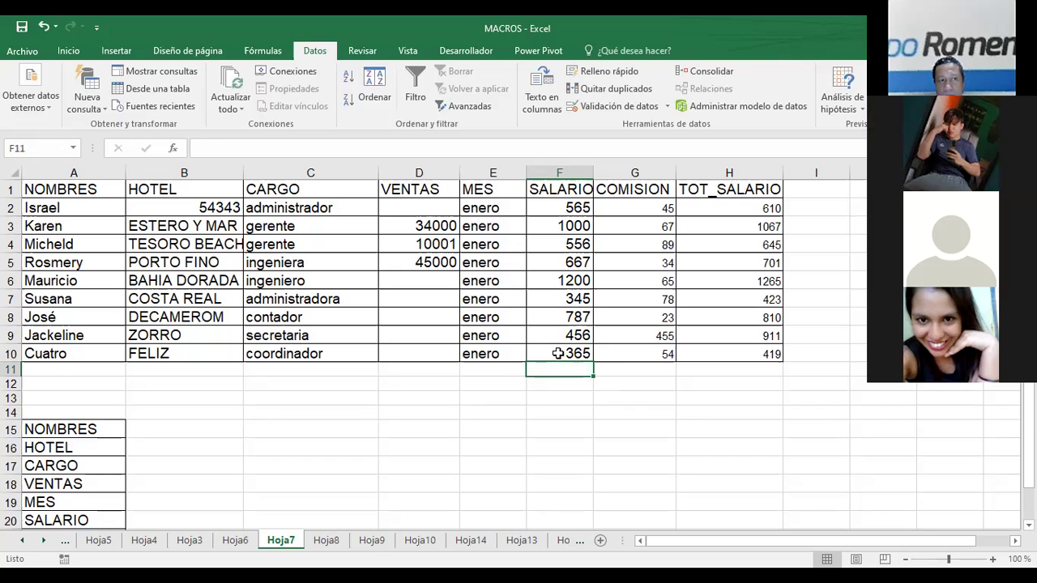
Step: Correct F10 to 465 so the H10 total recalculates to 519
click(559, 353)
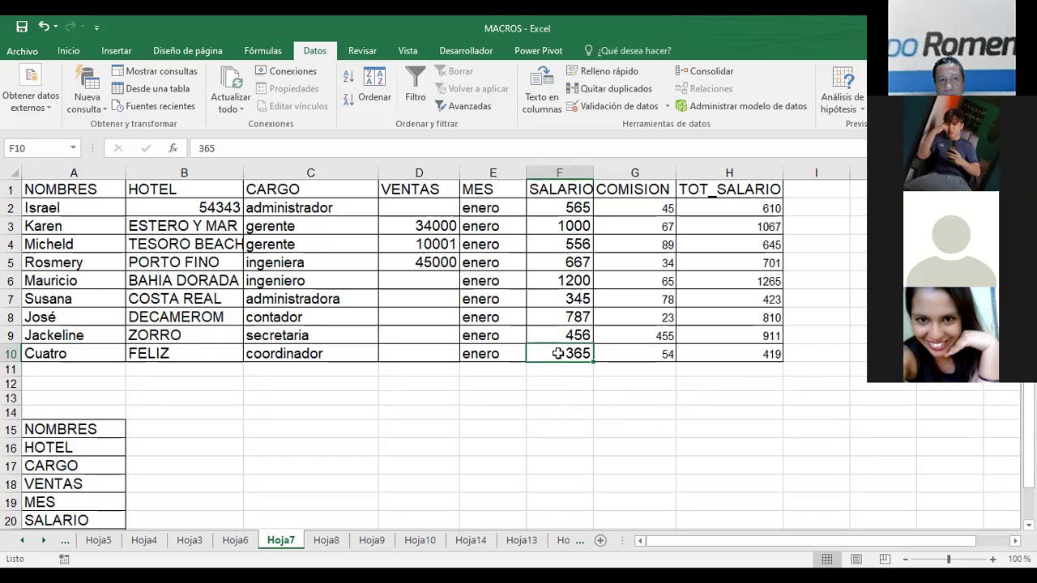
text(4)
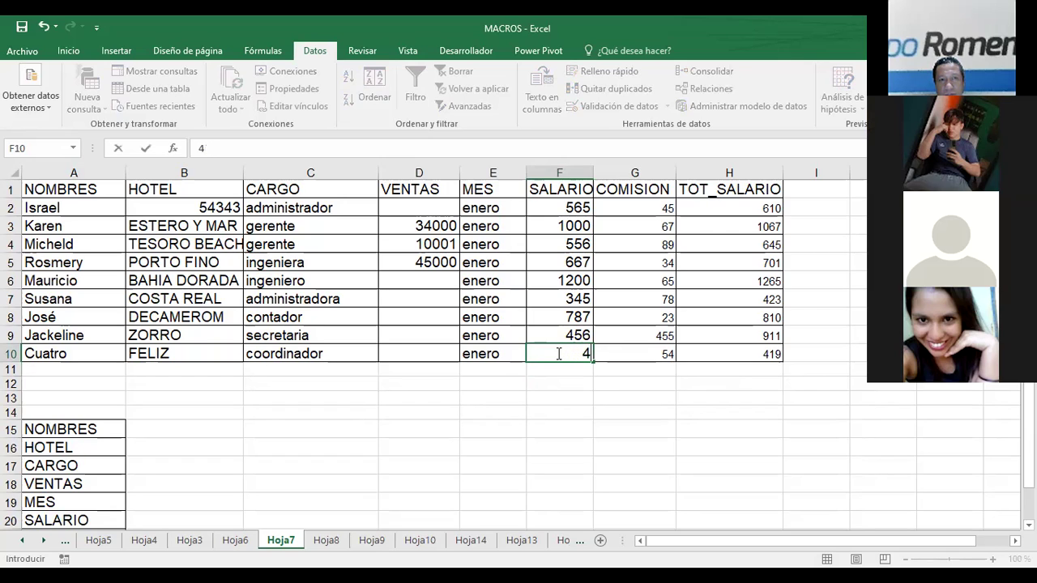
text(5)
key(Return)
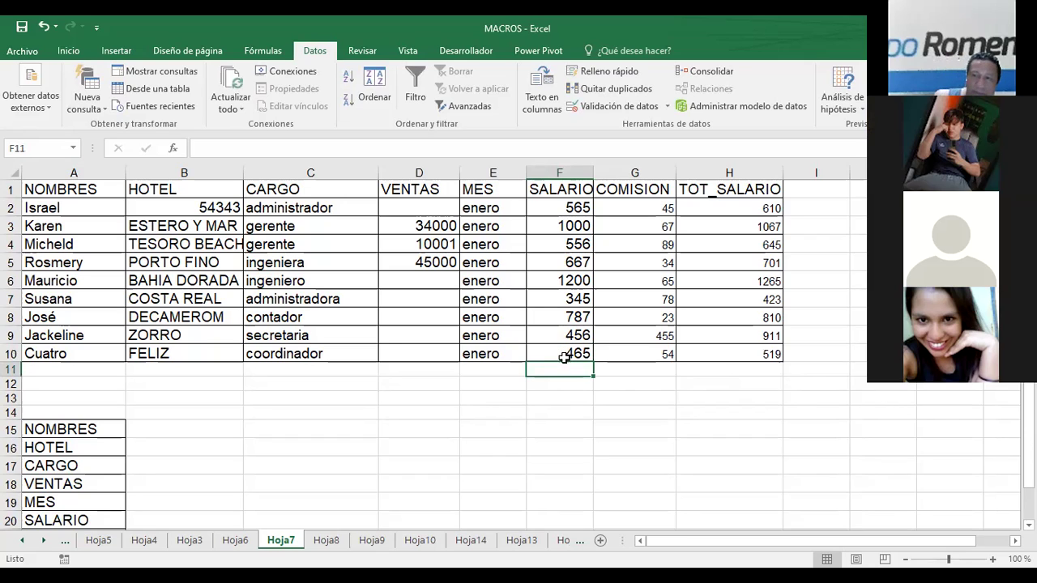
click(563, 355)
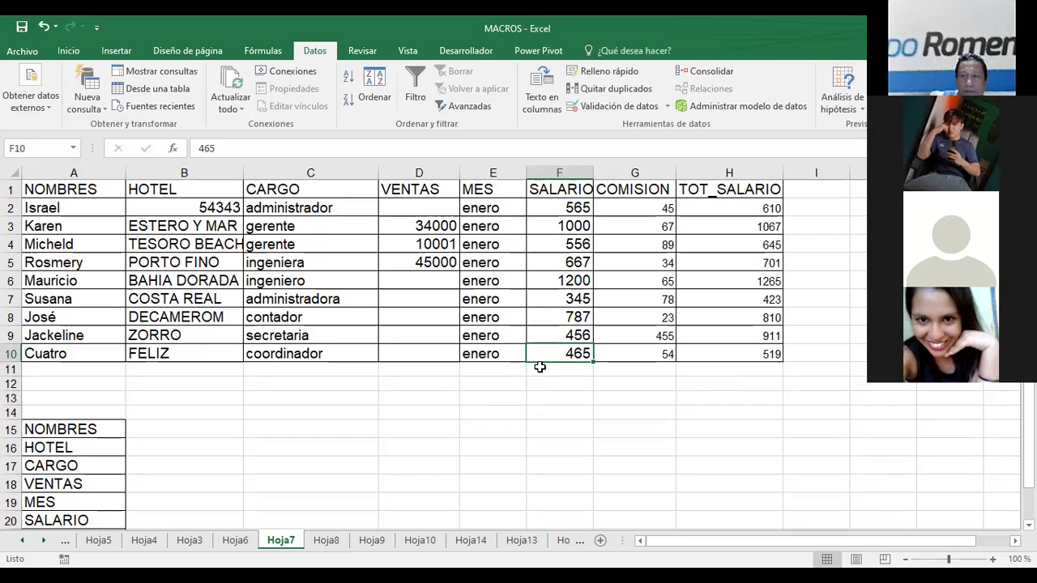
click(559, 335)
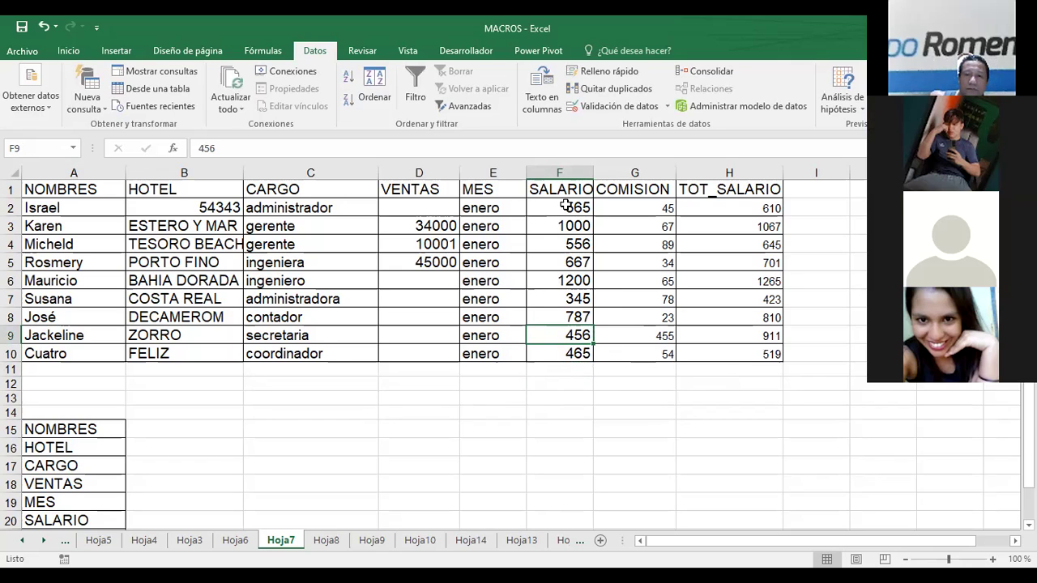
drag(564, 209, 567, 354)
click(660, 262)
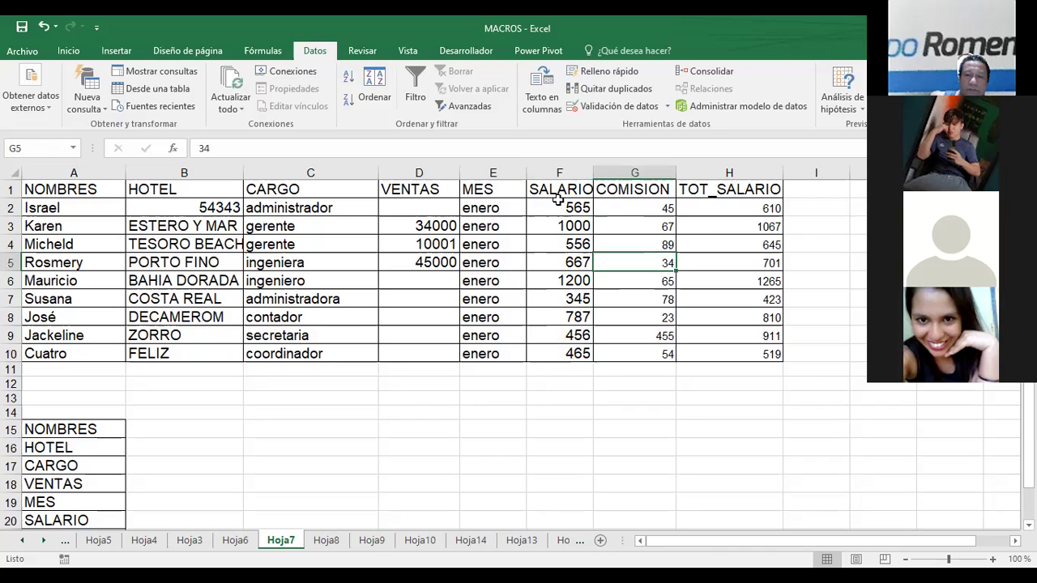
click(558, 209)
drag(559, 210, 557, 354)
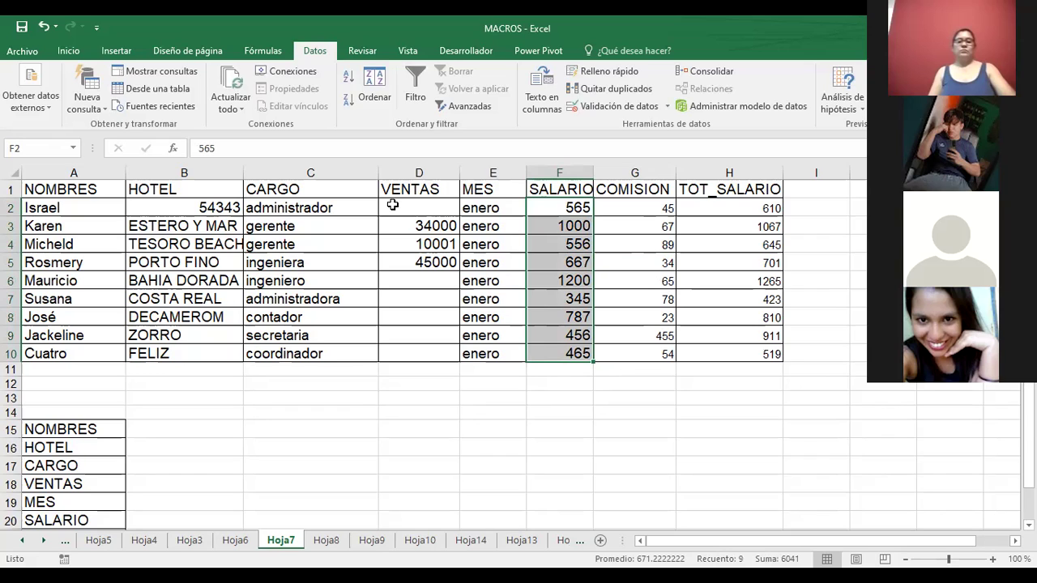
click(559, 207)
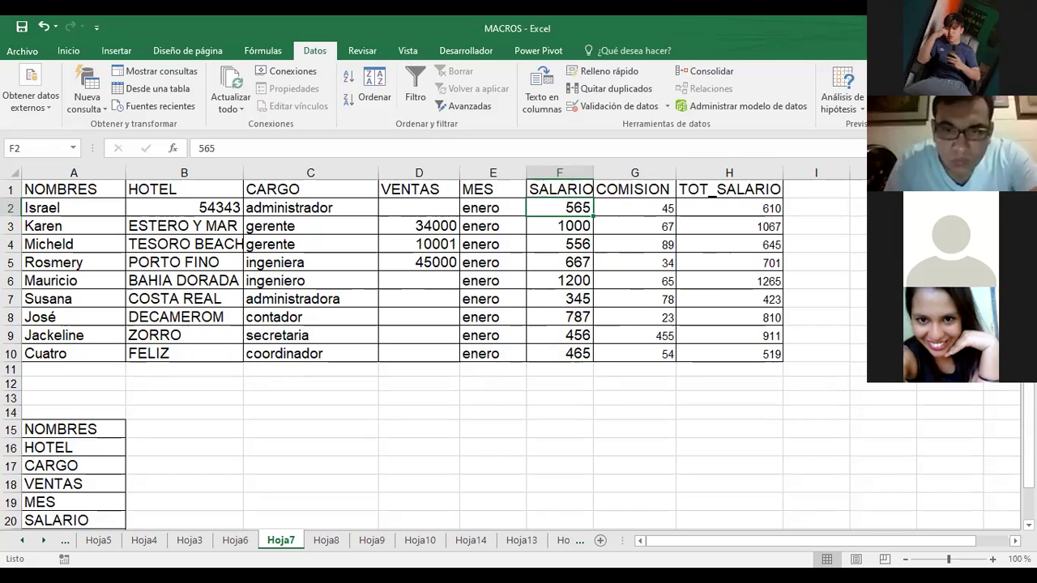
click(569, 225)
click(570, 206)
click(569, 241)
click(573, 262)
click(576, 281)
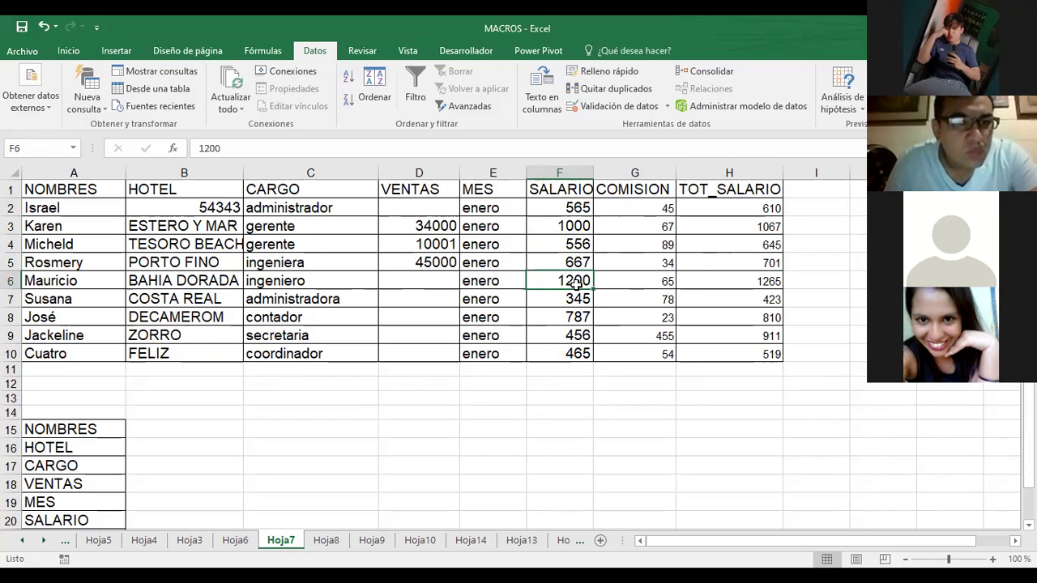
click(574, 299)
click(574, 317)
click(574, 334)
click(573, 352)
click(561, 209)
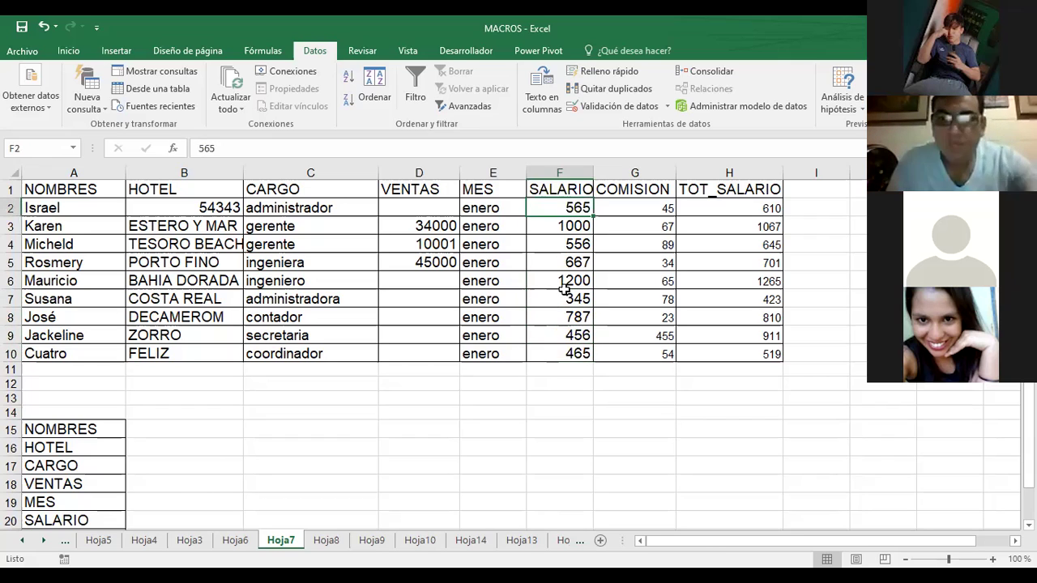
drag(565, 290, 572, 352)
drag(571, 391, 571, 376)
click(576, 208)
click(546, 226)
click(581, 208)
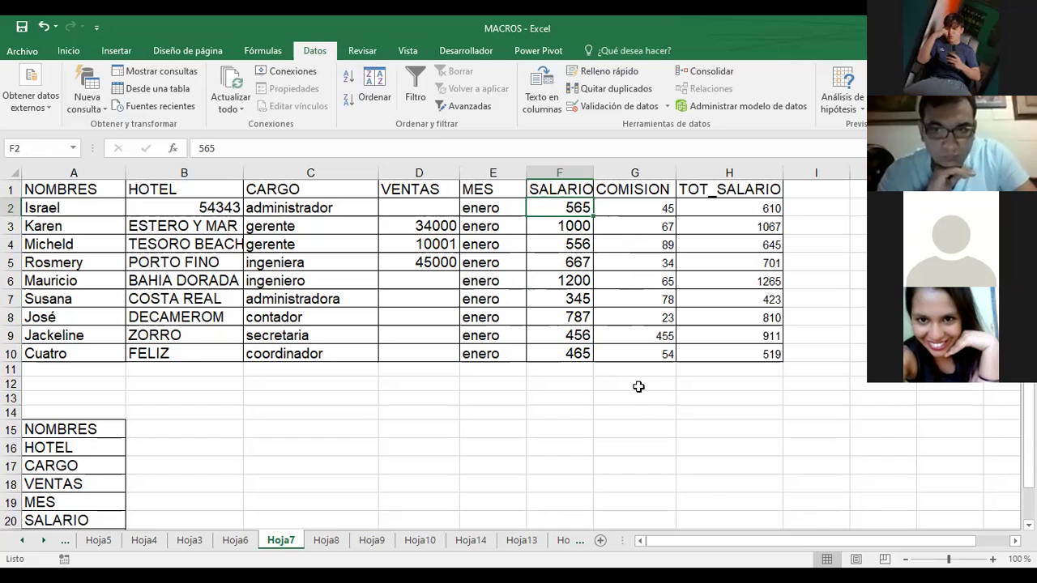
click(529, 387)
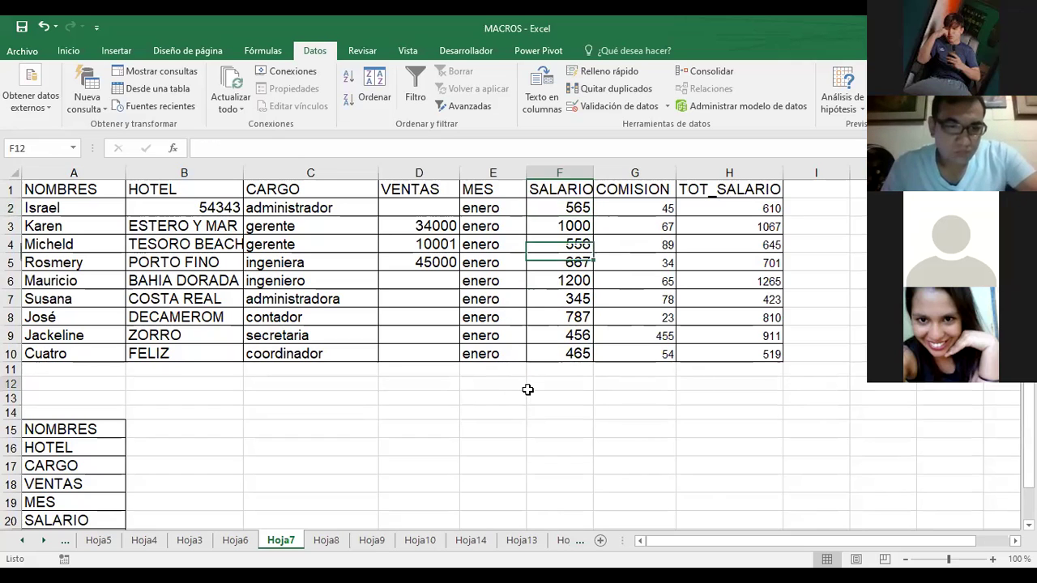
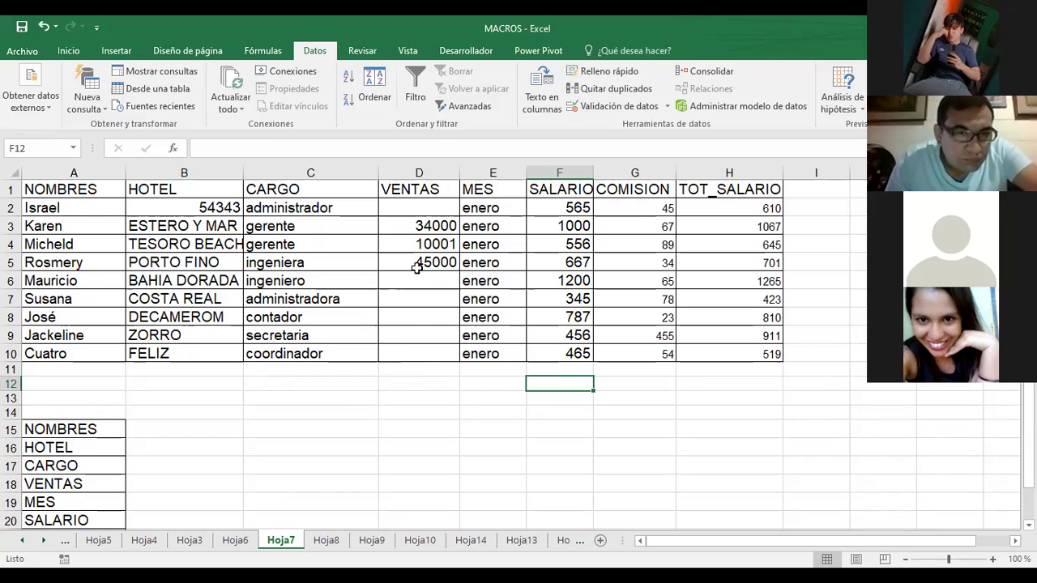
Step: Look over table cells A3, E3, C2, E2 and the HOTEL heading in B1
click(61, 226)
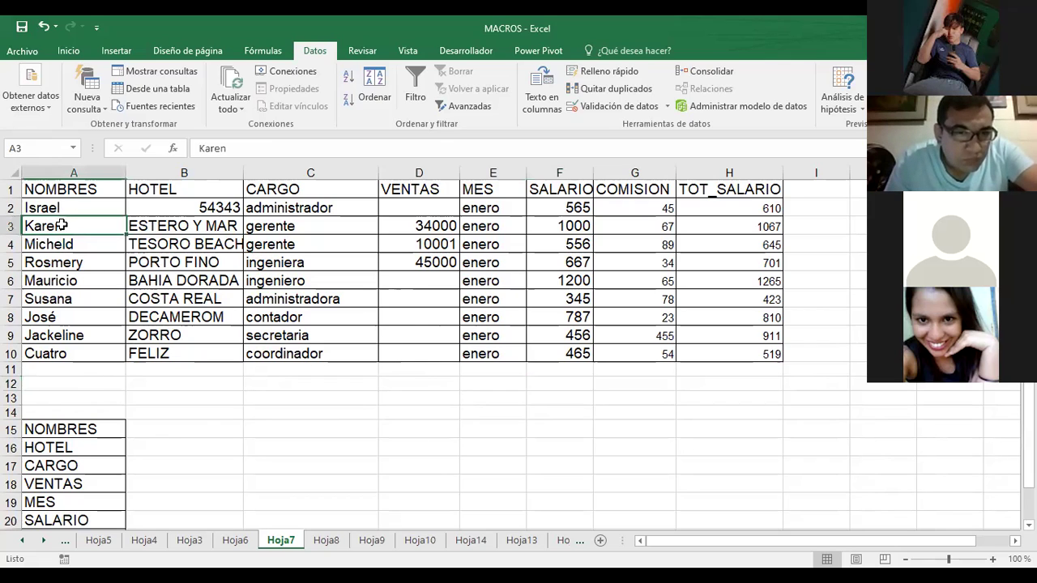
click(475, 230)
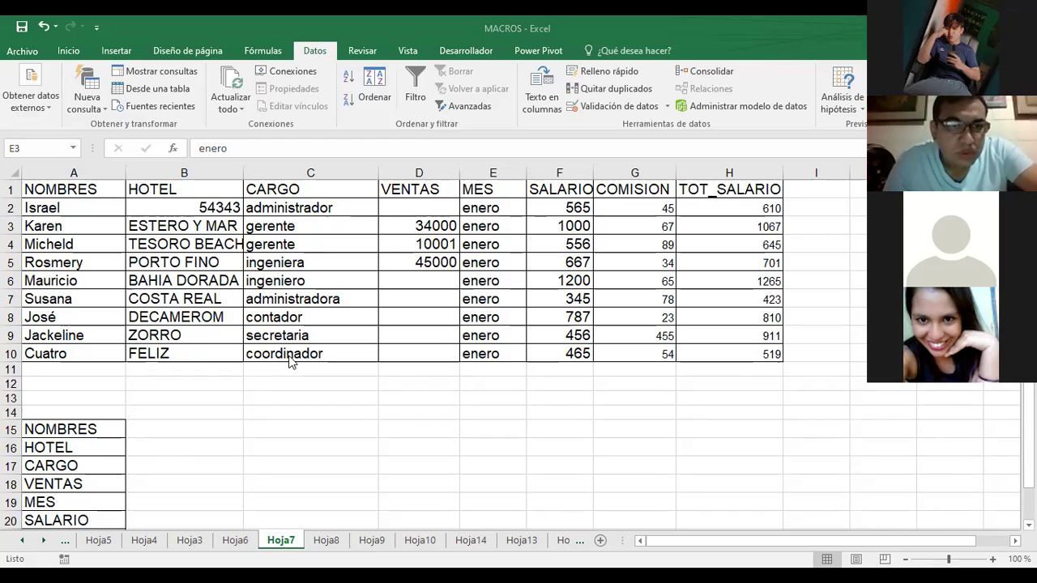
click(296, 210)
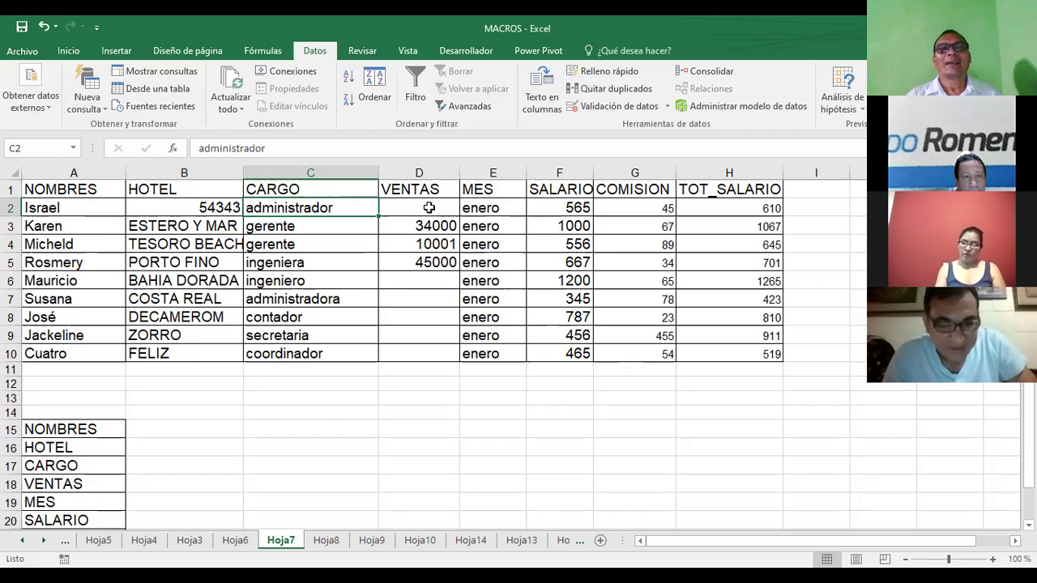
click(478, 214)
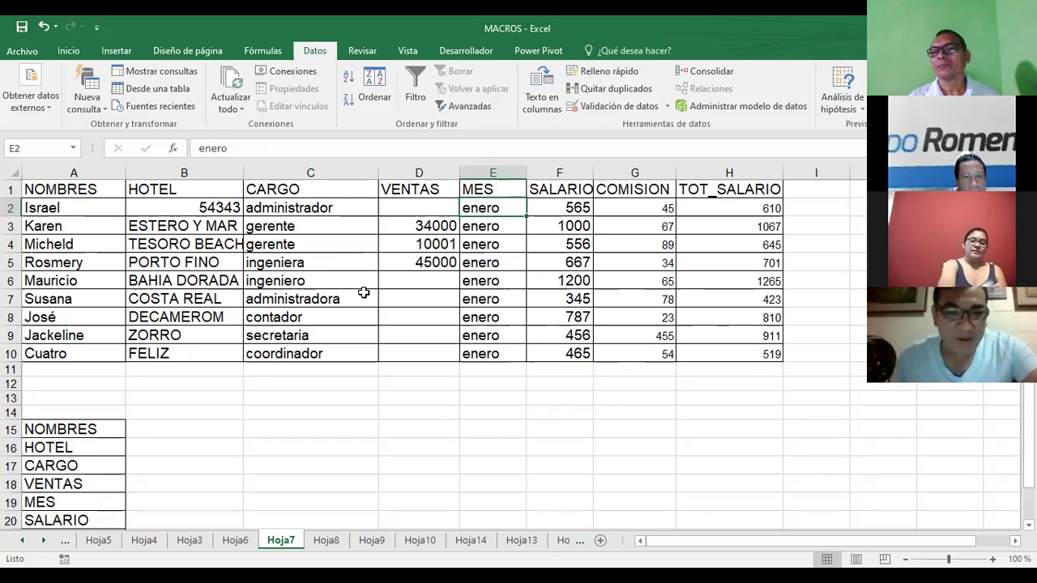
click(216, 188)
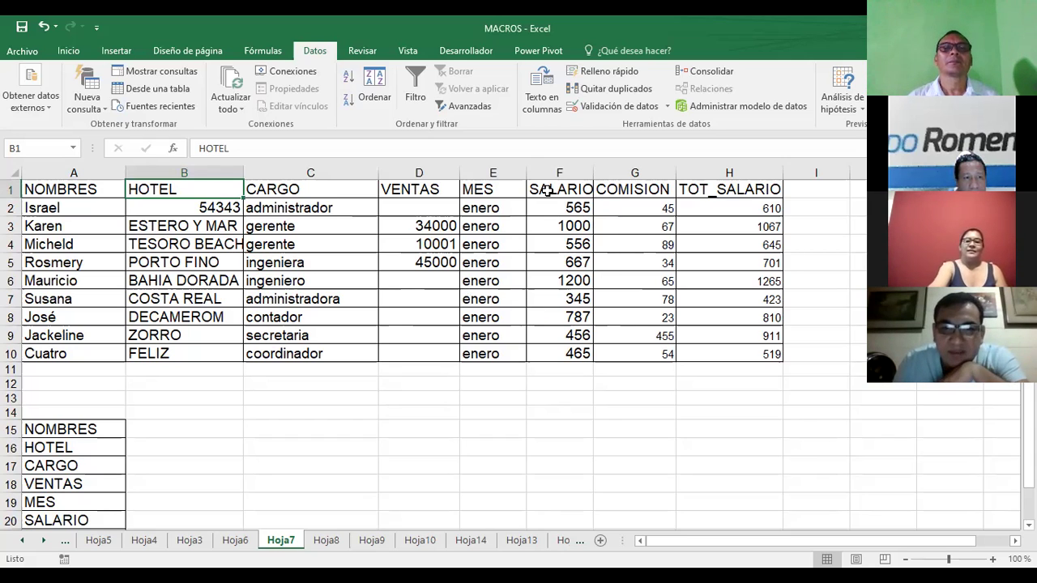
Step: Check the Bloqueada setting of SALARIO cells F1:F10 in Formato de celdas, then cancel unchanged
drag(548, 190, 540, 354)
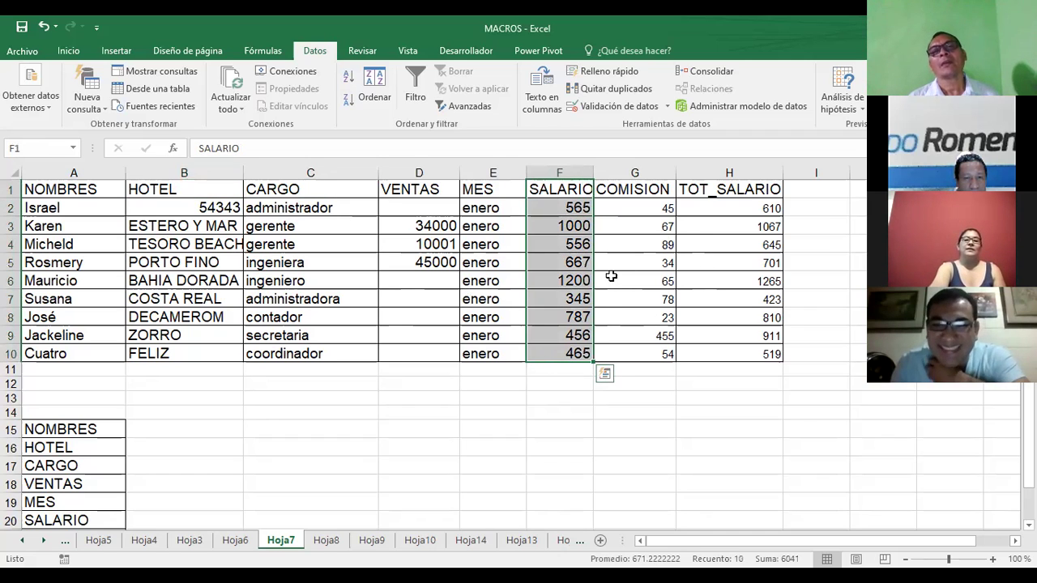
click(616, 242)
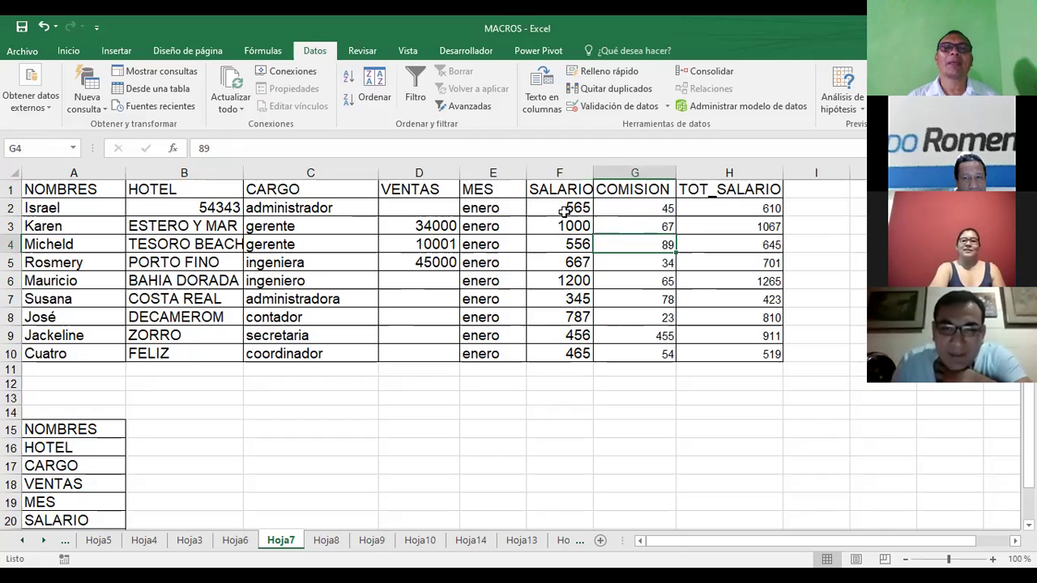
click(546, 187)
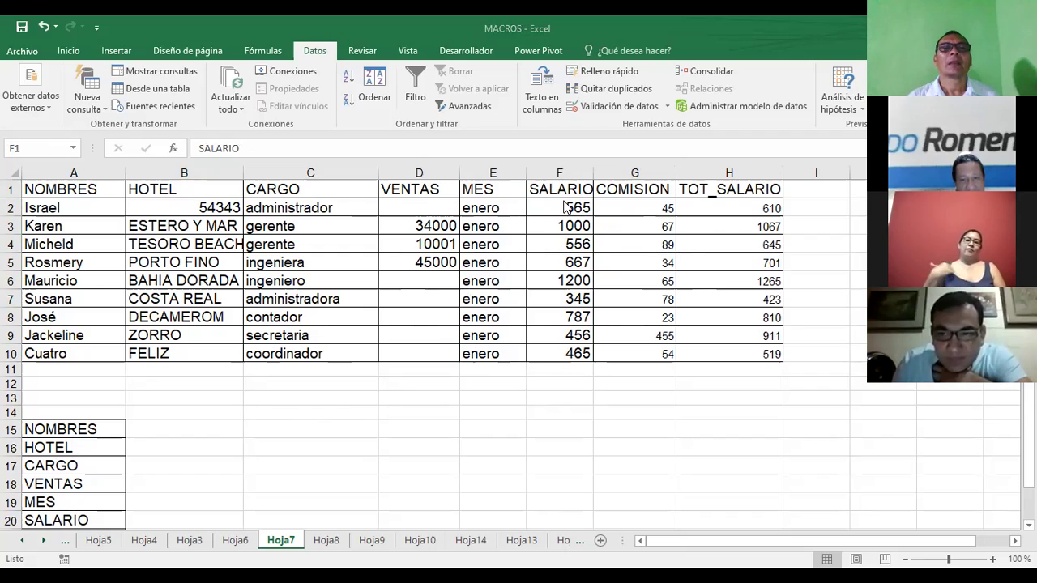
drag(563, 184, 549, 353)
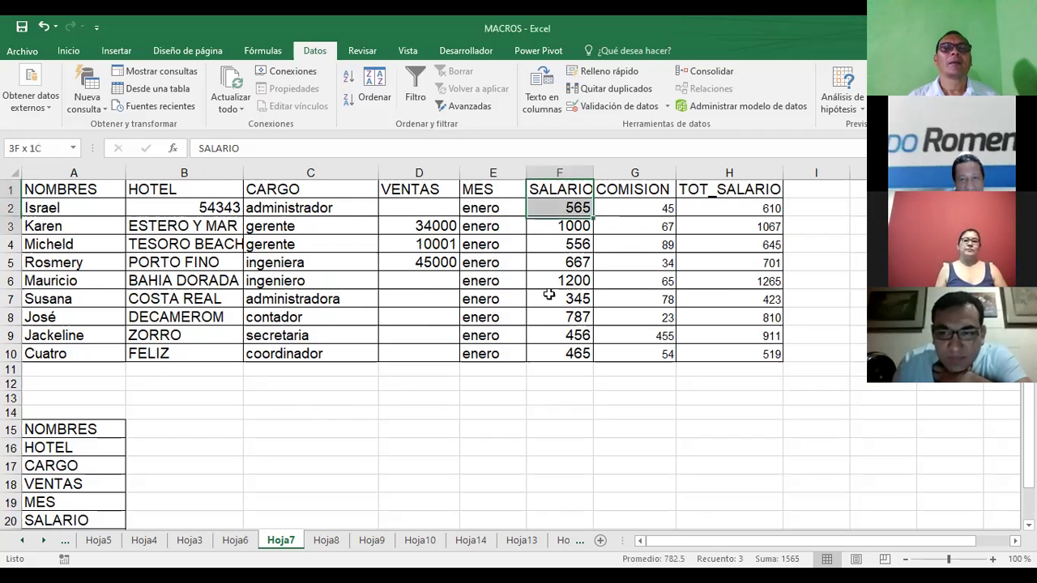
right_click(550, 359)
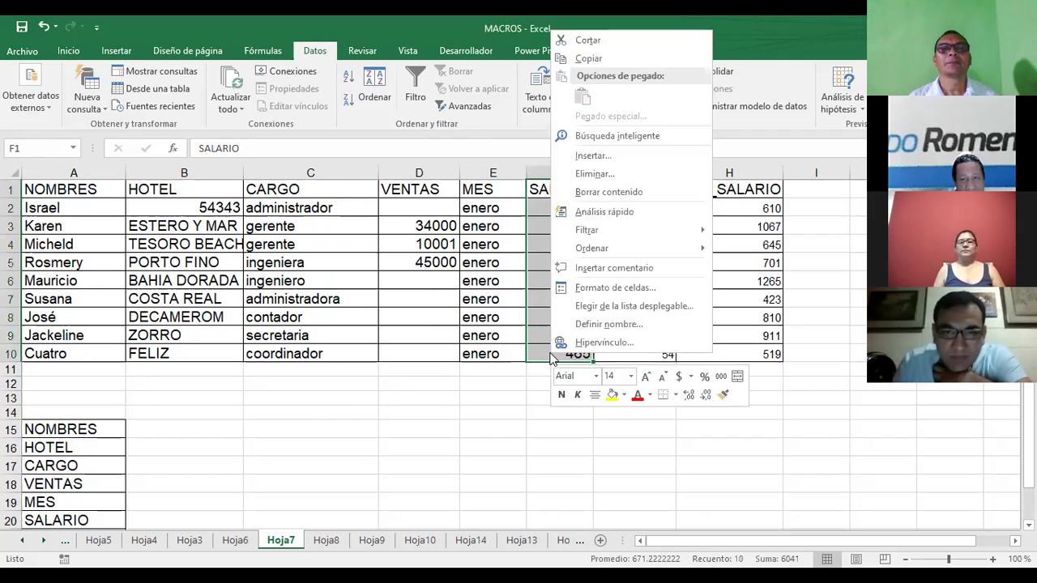
click(667, 289)
click(716, 142)
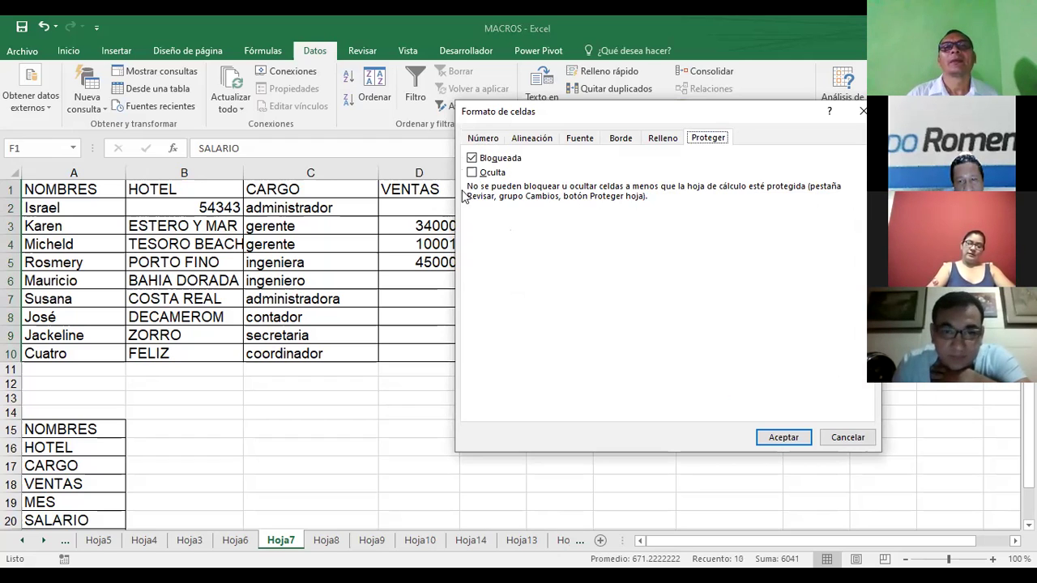
double_click(480, 158)
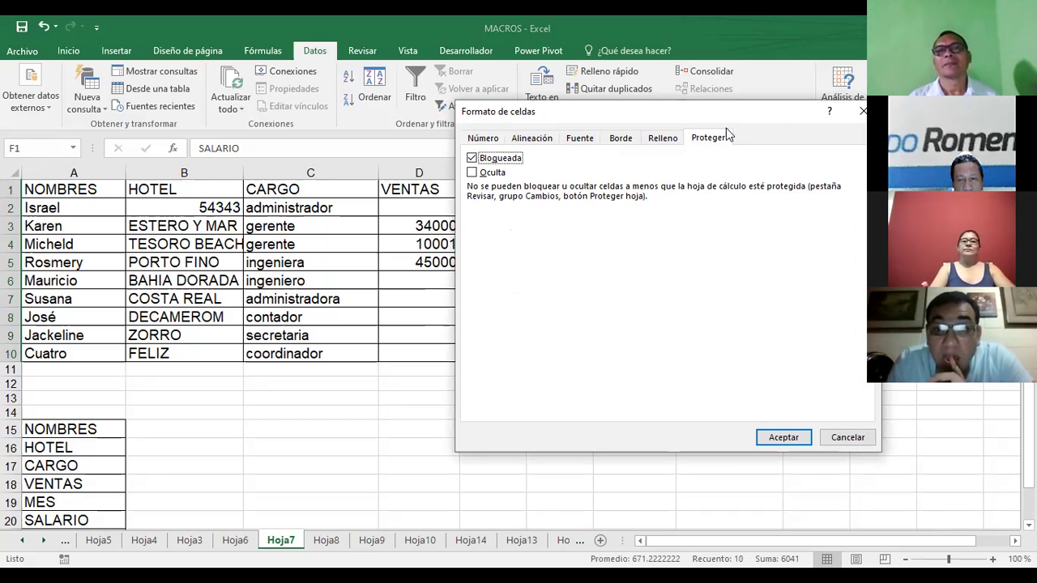
drag(736, 111, 516, 112)
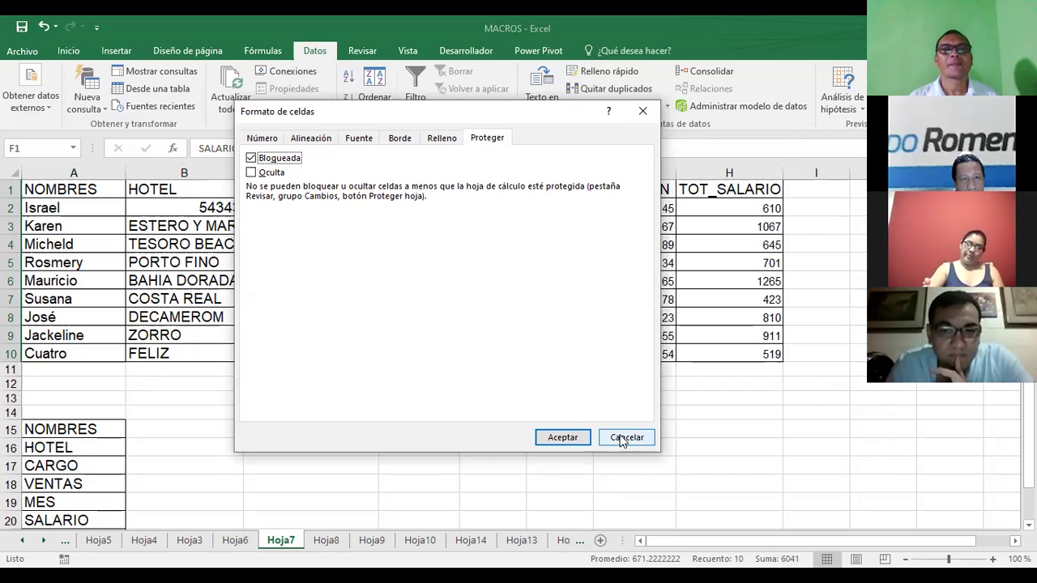
click(622, 440)
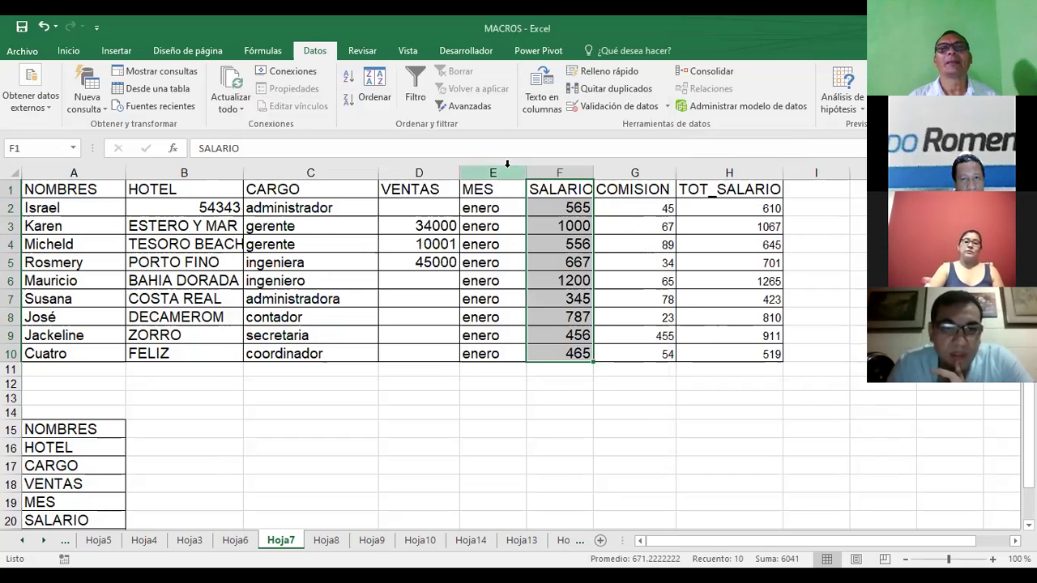
Step: Protect Hoja7 from Revisar, allowing Aplicar formato a columnas
click(366, 50)
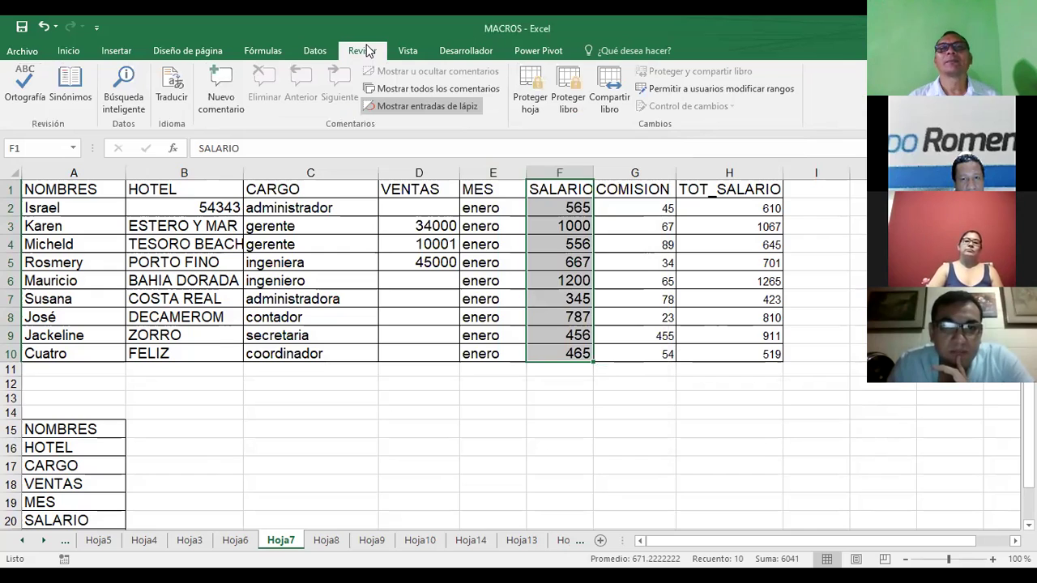
click(534, 94)
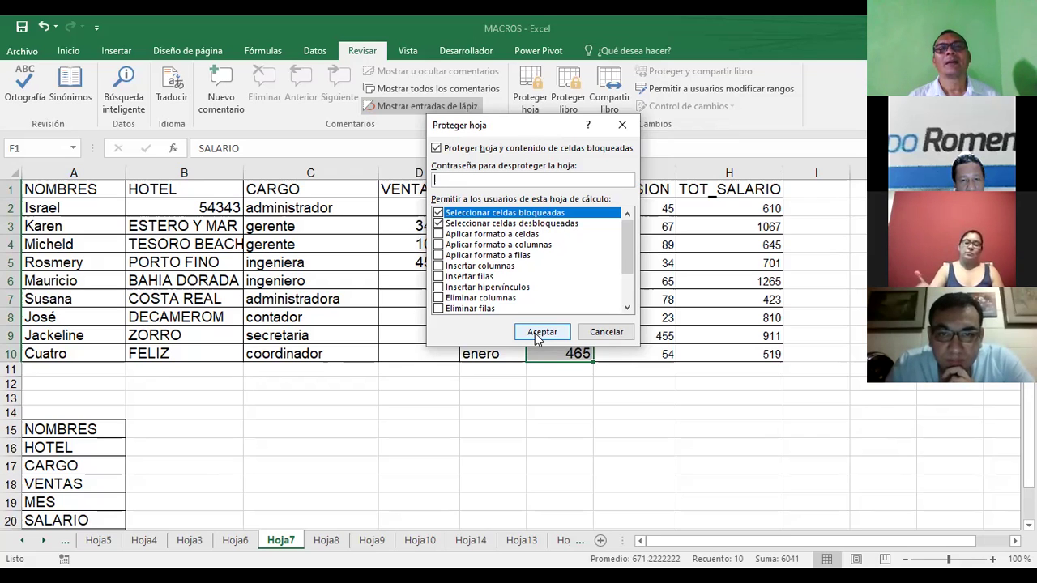
click(439, 245)
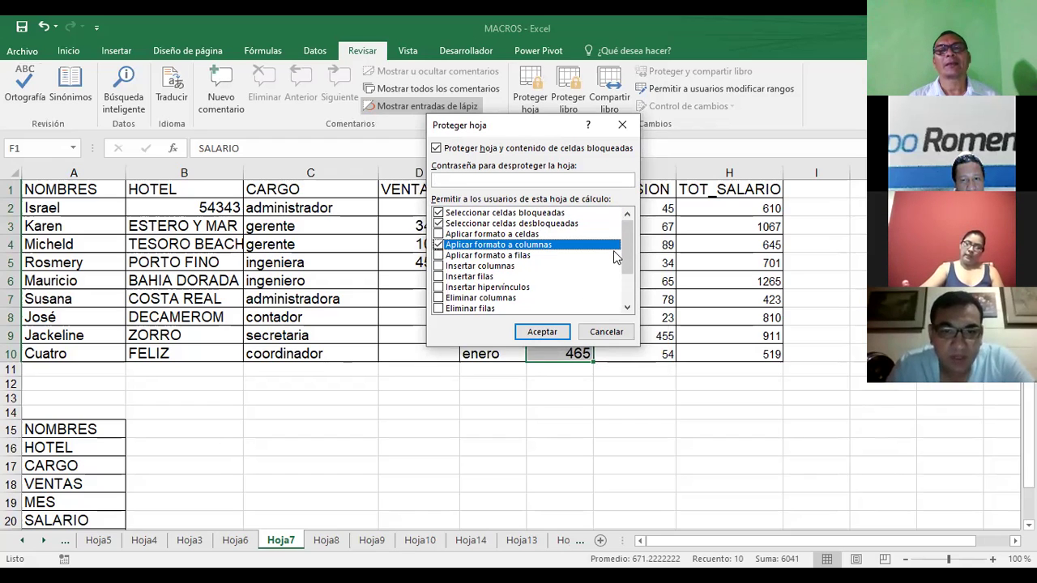
click(544, 333)
Step: Try editing salaries 345 in F7 and 556 in F4 and month E4; each is refused
click(567, 299)
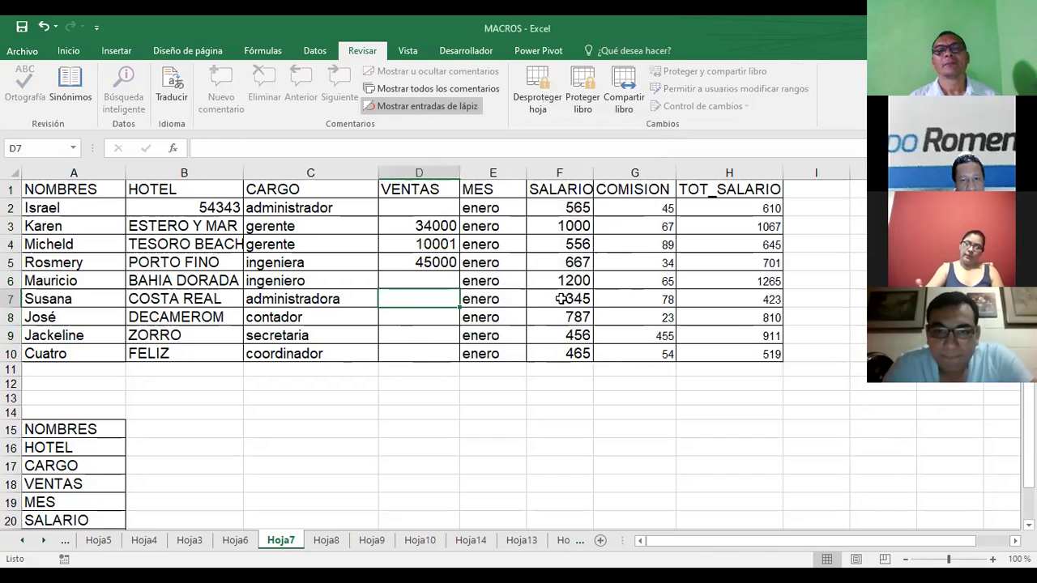
double_click(567, 299)
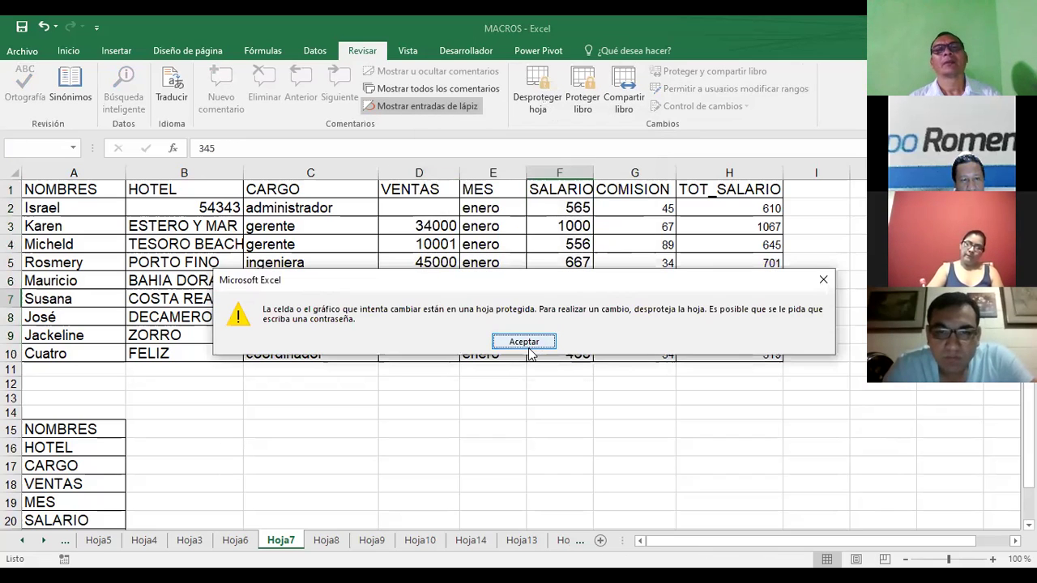
click(528, 347)
click(567, 243)
double_click(567, 244)
click(524, 342)
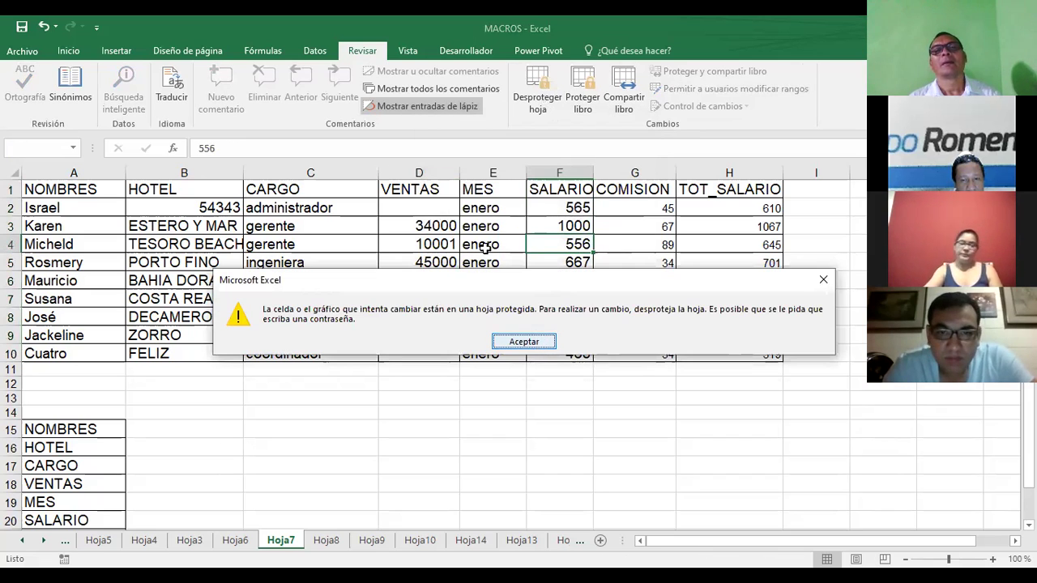
click(486, 244)
double_click(486, 244)
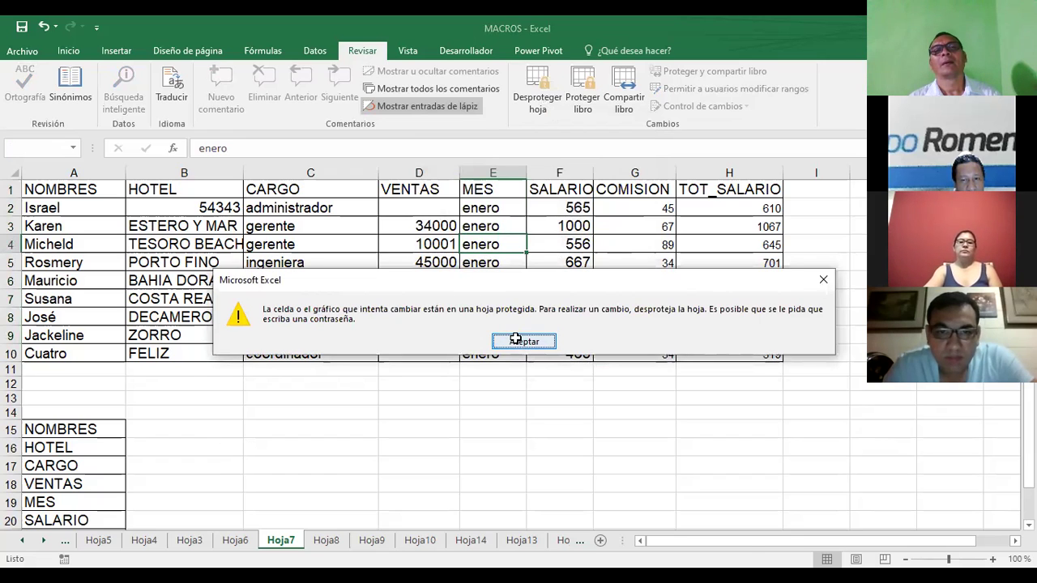
click(516, 339)
Step: Try editing D4, commission G4, the H4 formula and empty C12; all are refused
drag(438, 245, 438, 240)
double_click(437, 243)
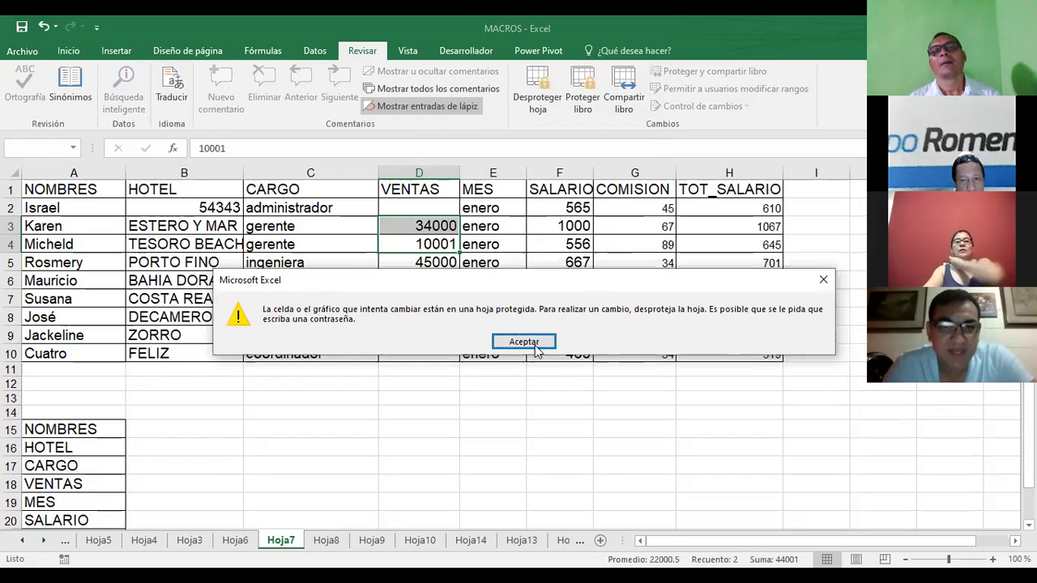
click(524, 342)
click(638, 244)
double_click(640, 244)
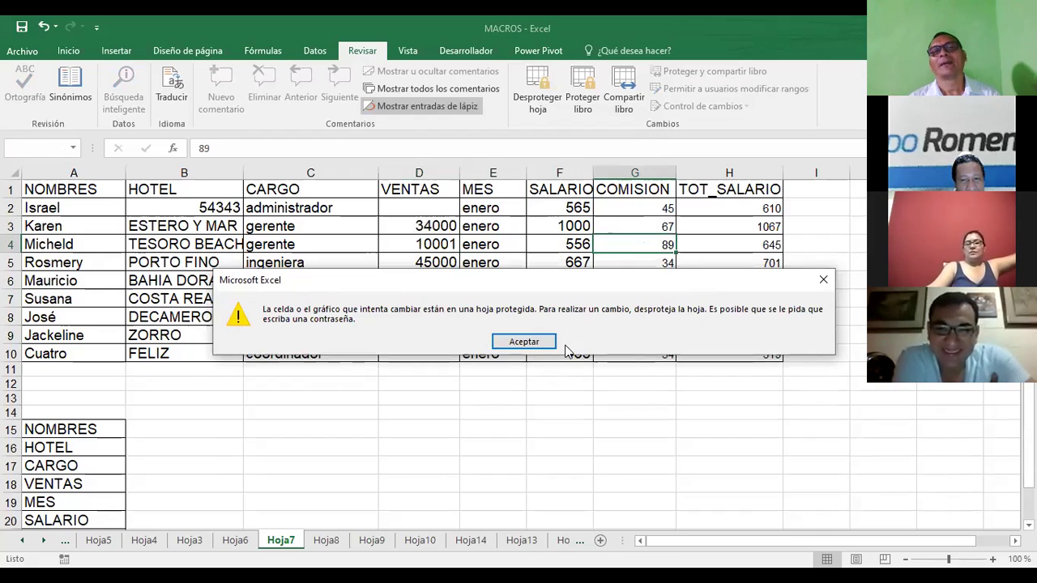
click(524, 342)
click(729, 244)
key(F2)
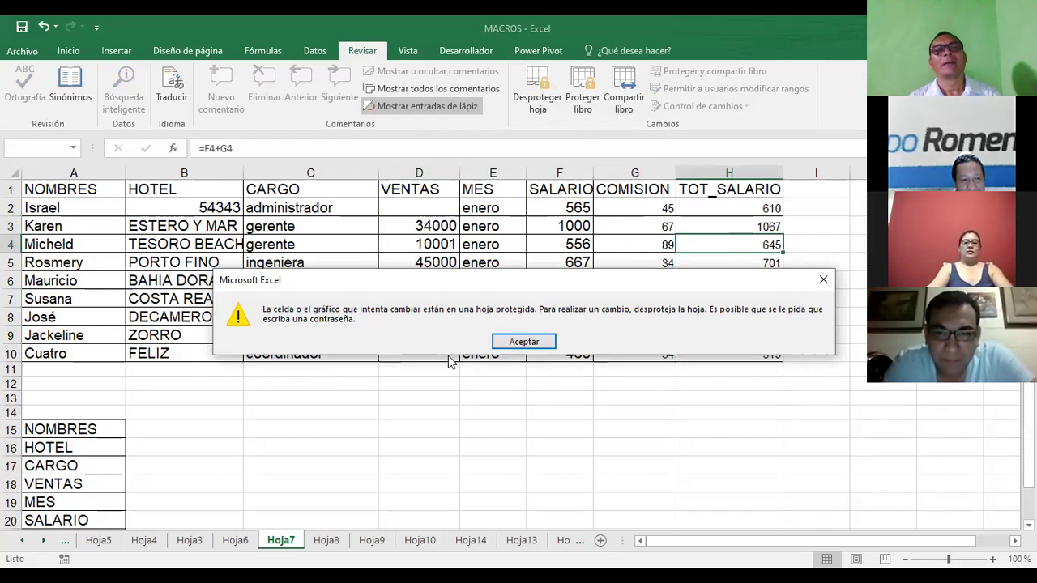
click(524, 342)
click(310, 381)
double_click(311, 380)
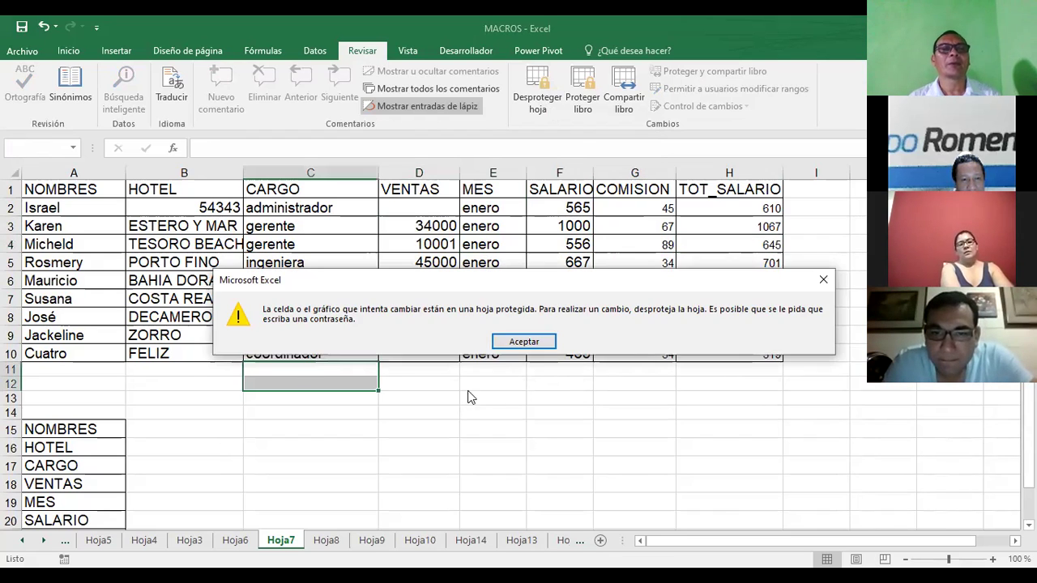
click(548, 344)
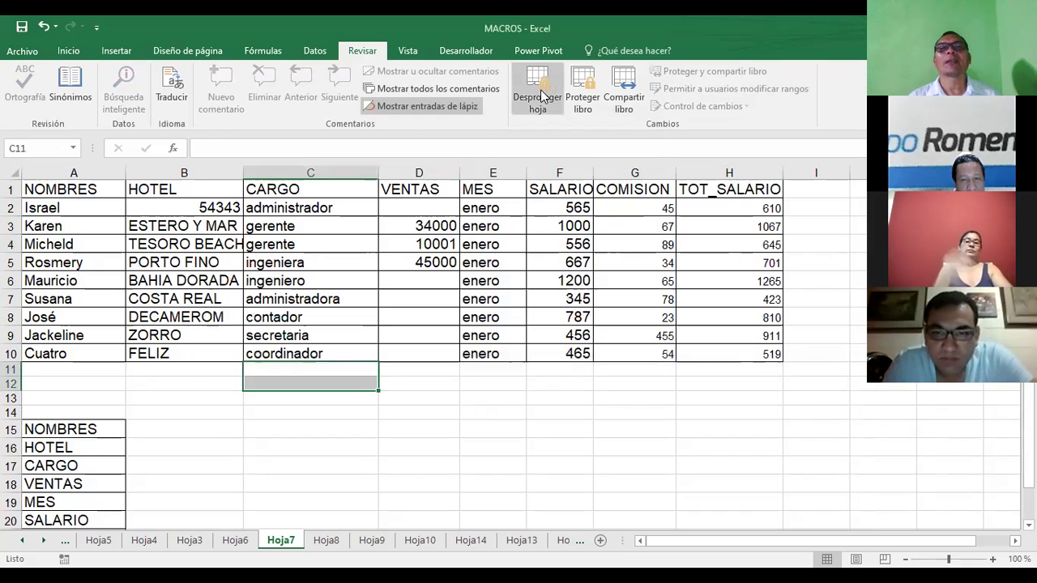
click(544, 96)
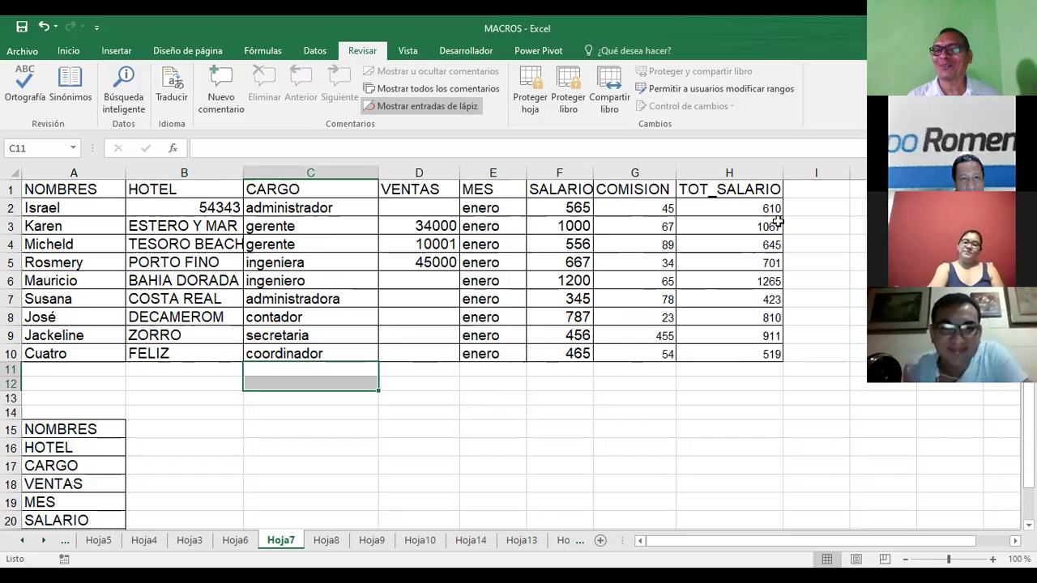
click(450, 221)
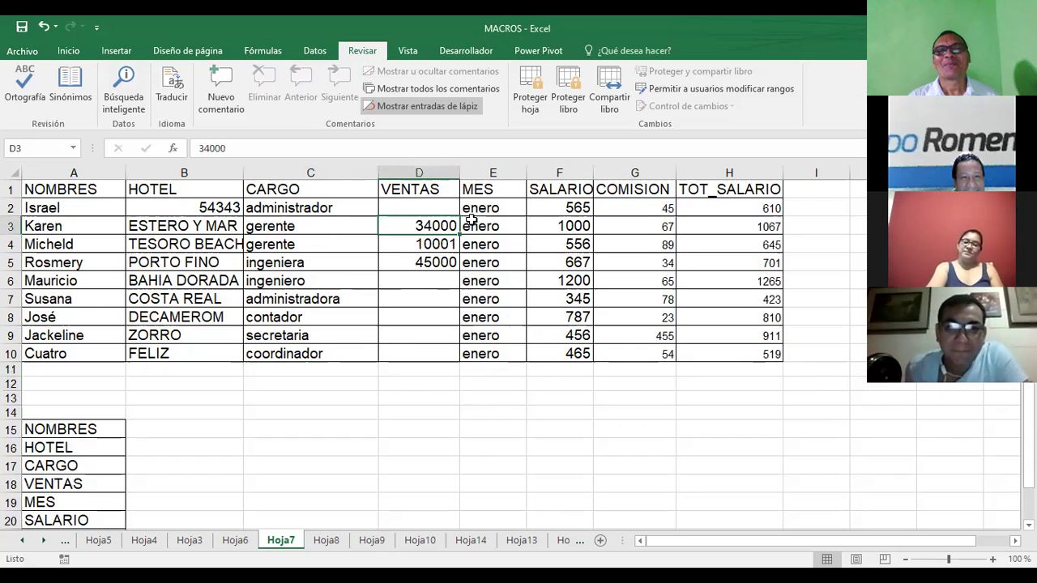
click(471, 219)
click(439, 201)
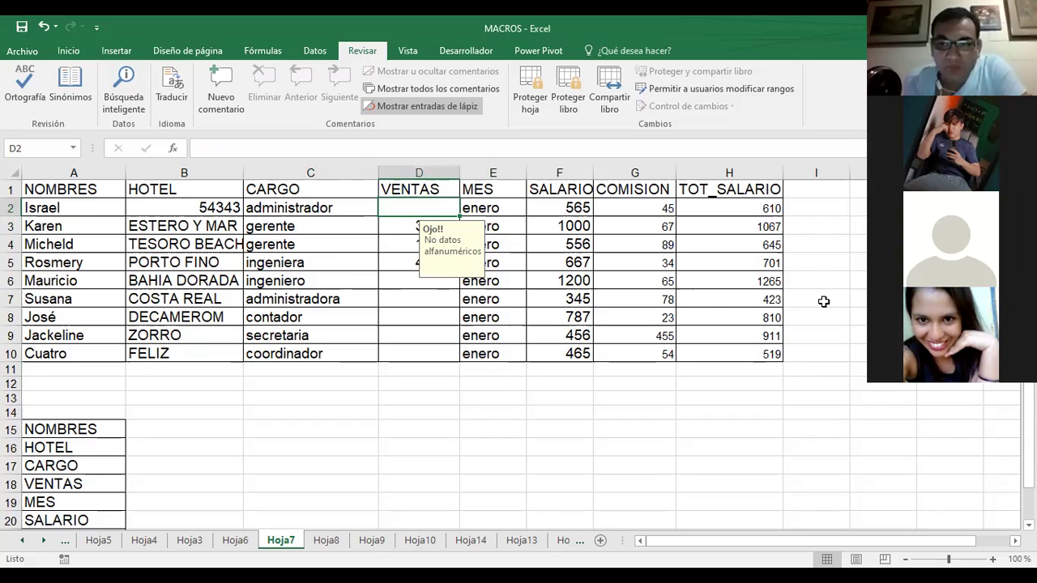
scroll(954, 517, down, 2)
scroll(955, 517, up, 2)
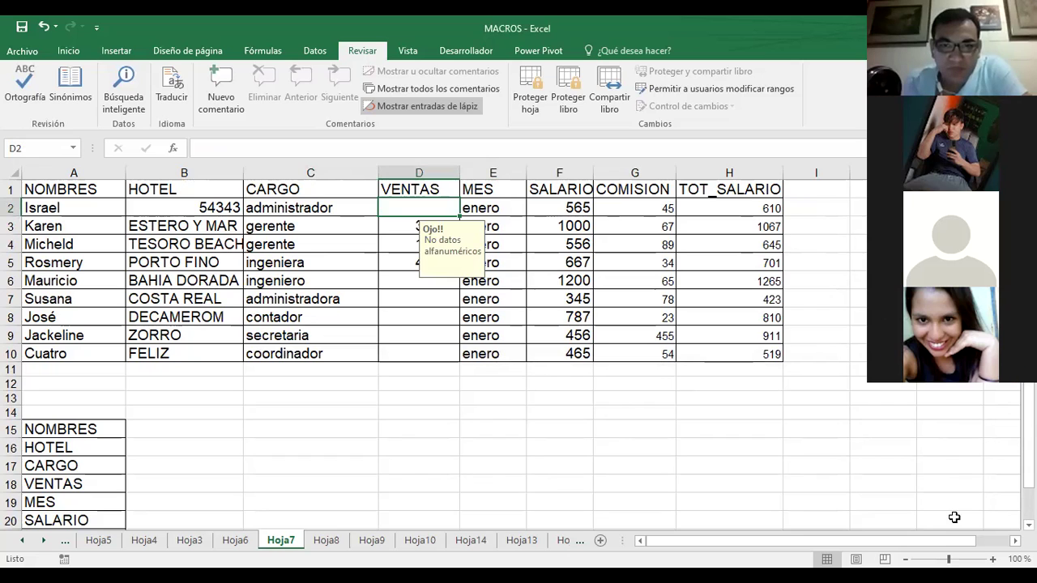
scroll(962, 520, down, 2)
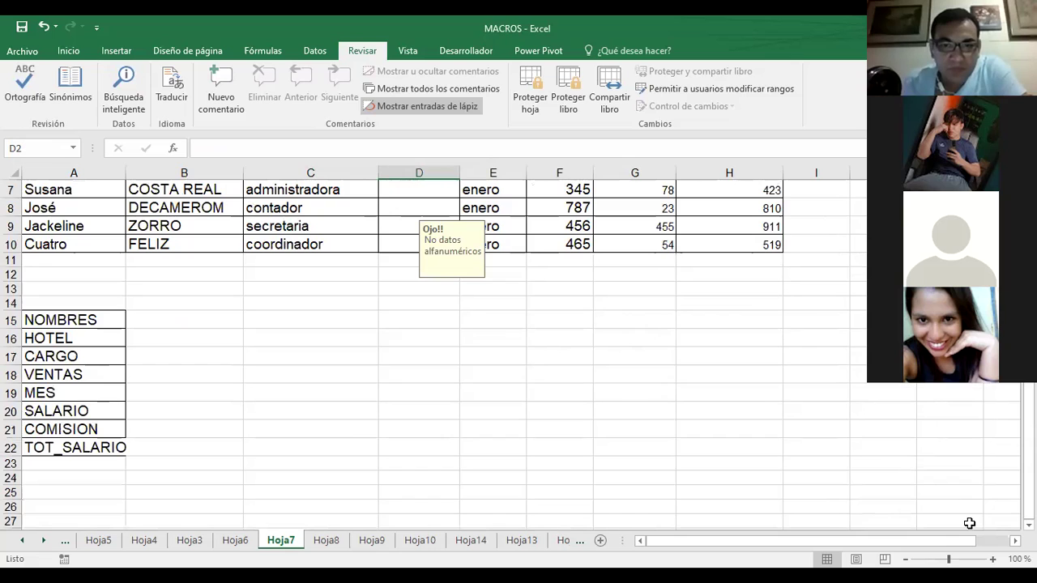
scroll(818, 323, down, 4)
scroll(744, 333, up, 6)
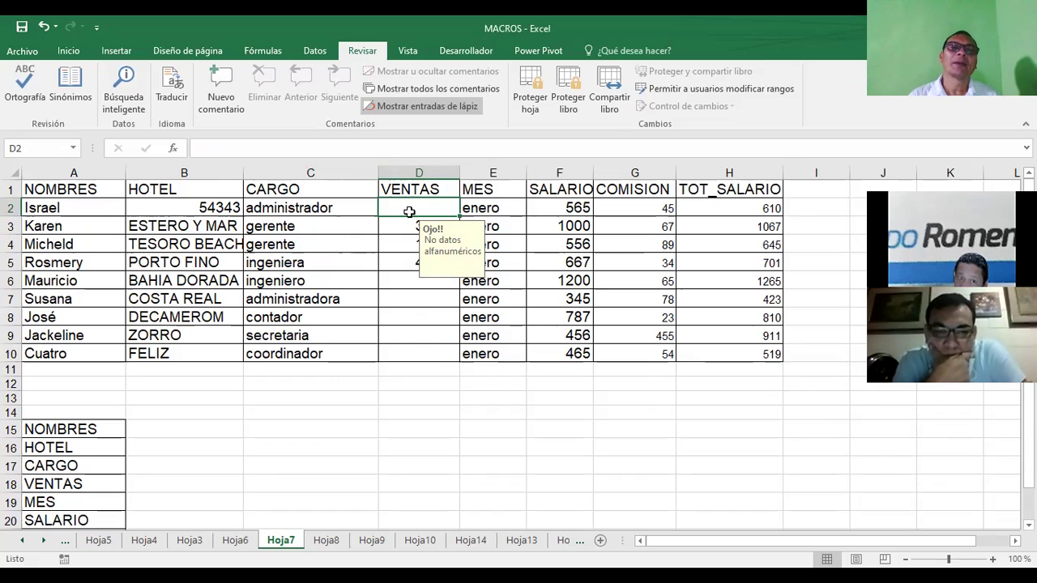
click(323, 205)
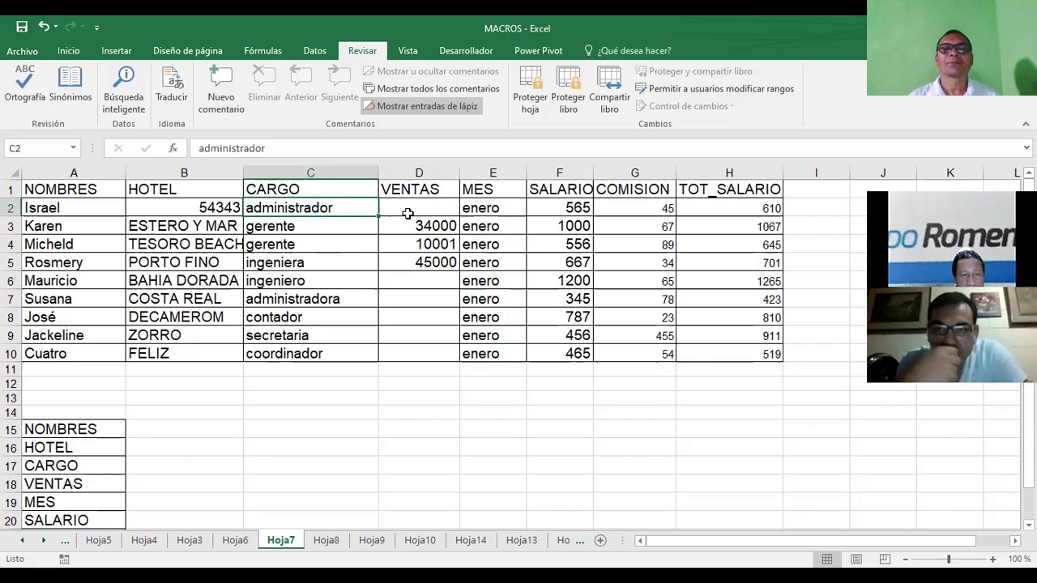
Step: Select the whole sheet and clear Bloqueada in Formato de celdas > Proteger for all cells
click(16, 173)
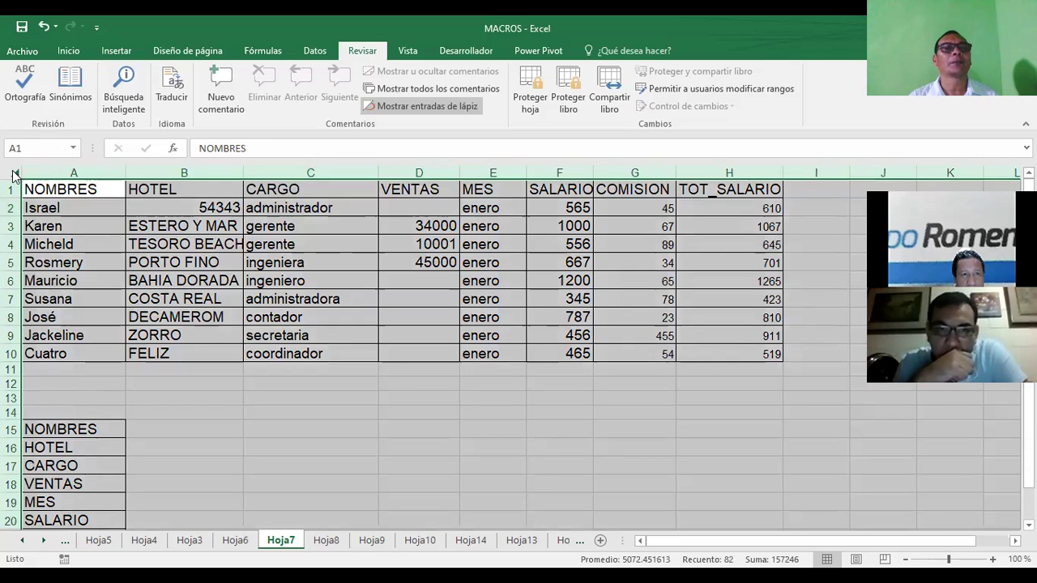
right_click(13, 176)
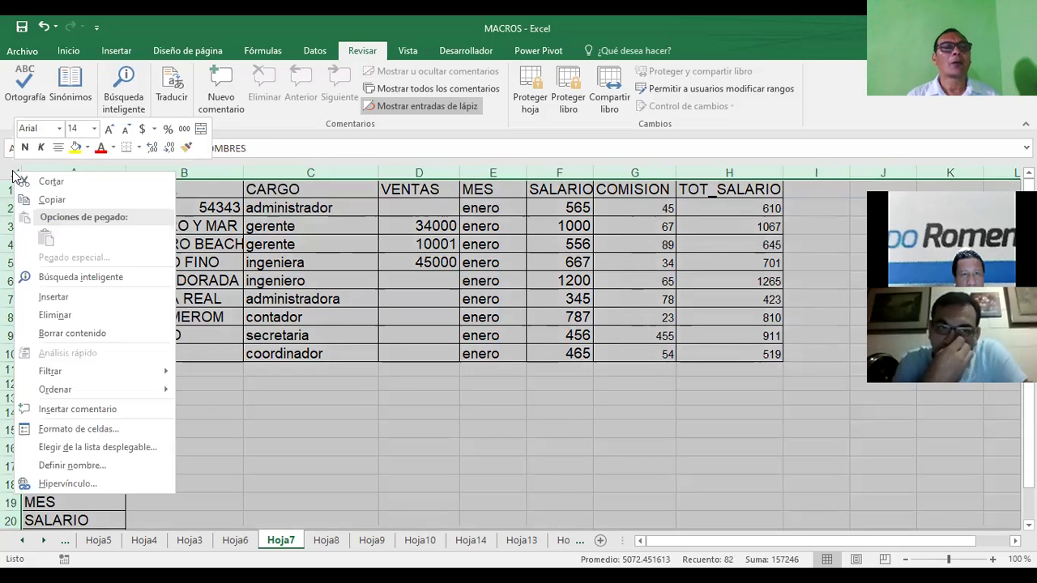
click(106, 430)
click(22, 267)
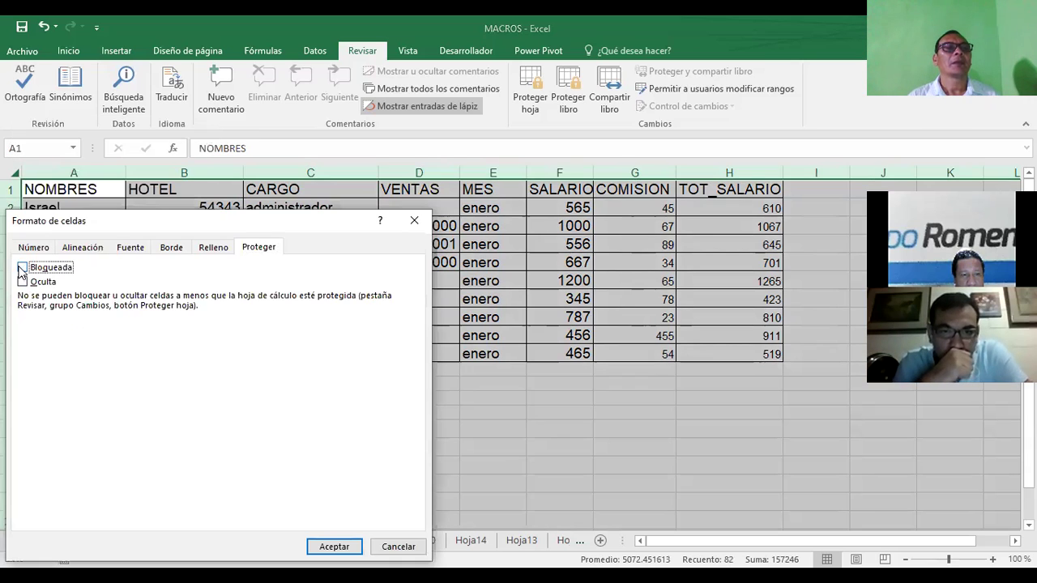
click(334, 546)
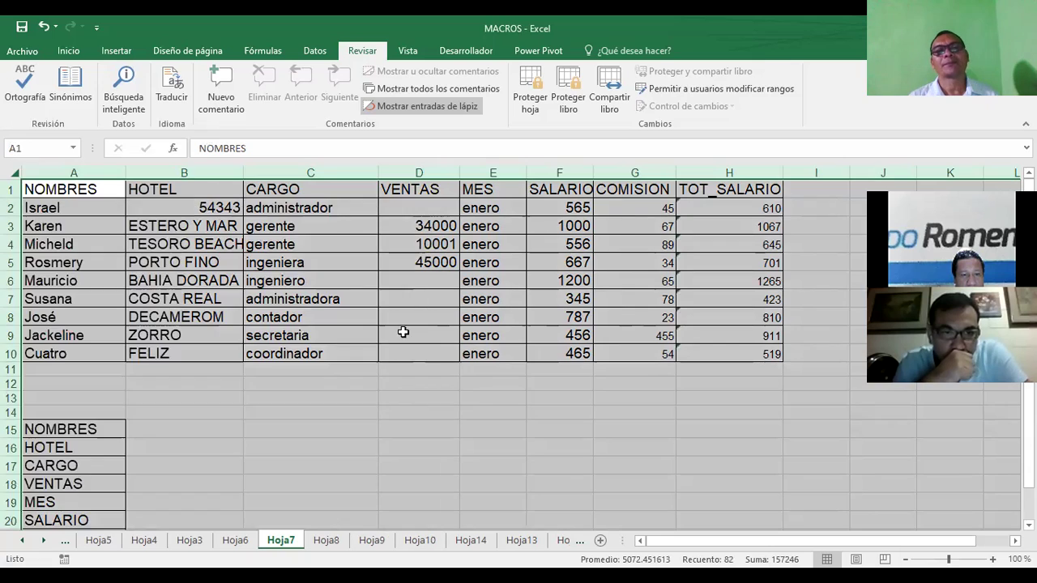
click(403, 332)
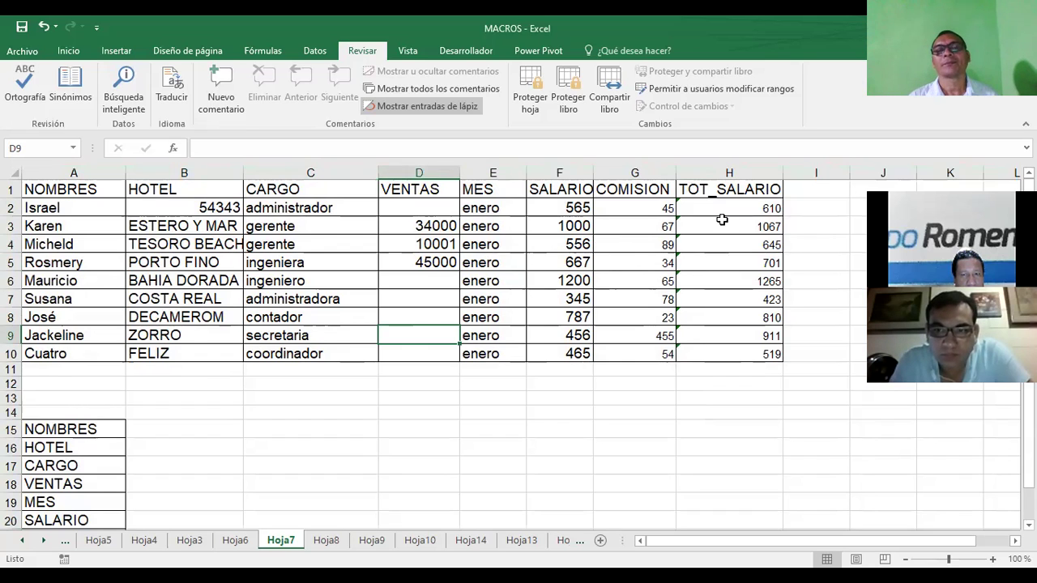
Step: Mark the SALARIO cells F1:F10 as Bloqueada in Formato de celdas
drag(548, 189, 561, 350)
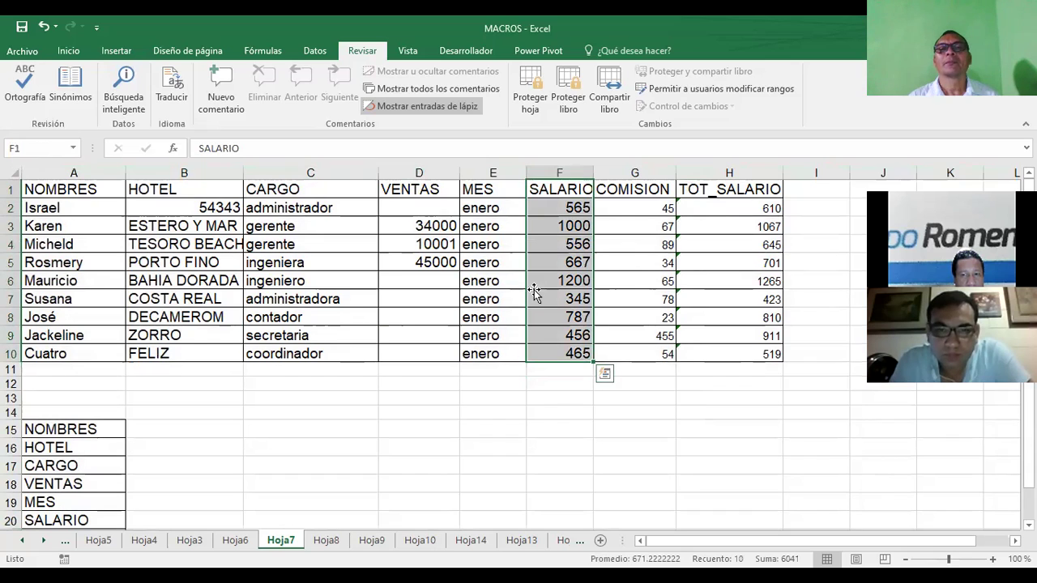
right_click(553, 203)
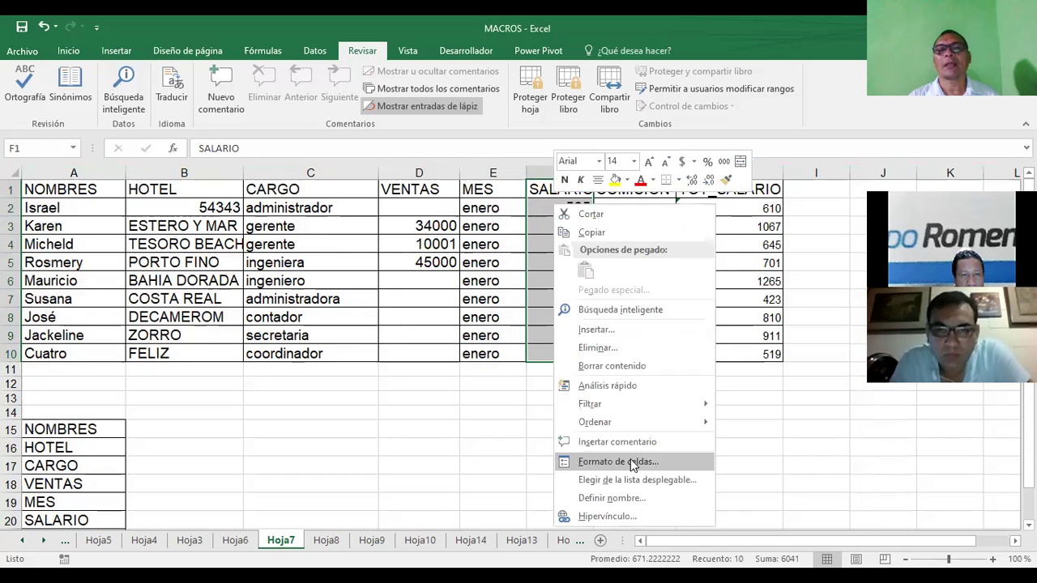
click(632, 462)
click(434, 268)
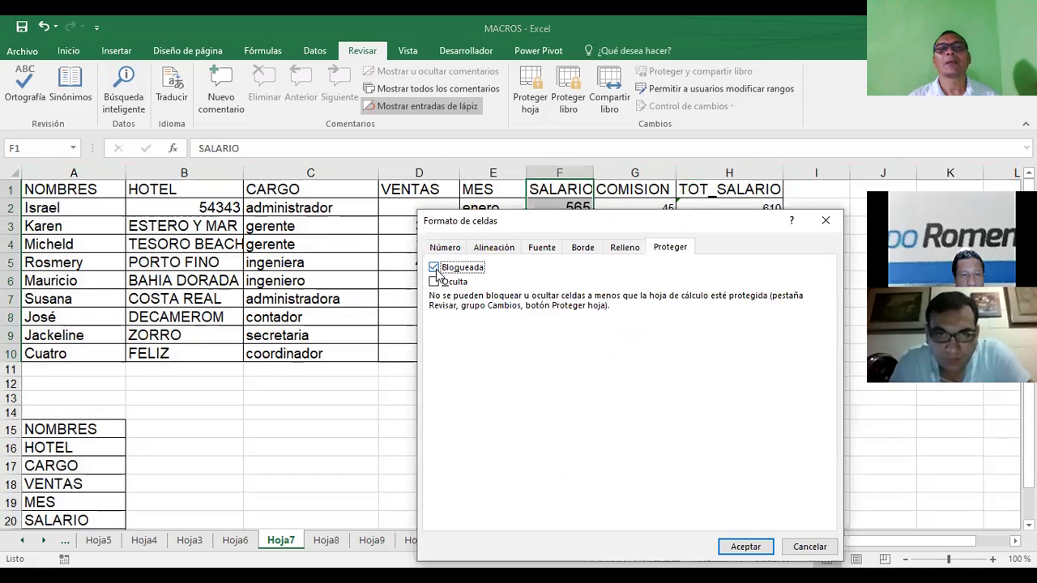
click(746, 547)
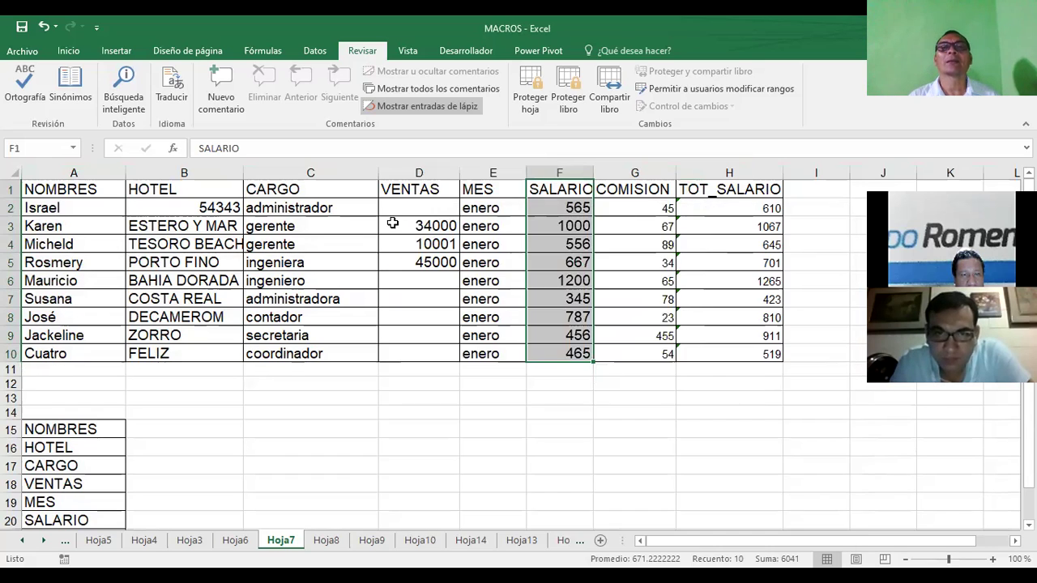
Step: Protect Hoja7 without column formatting, then test editing the locked salary 1200
click(532, 110)
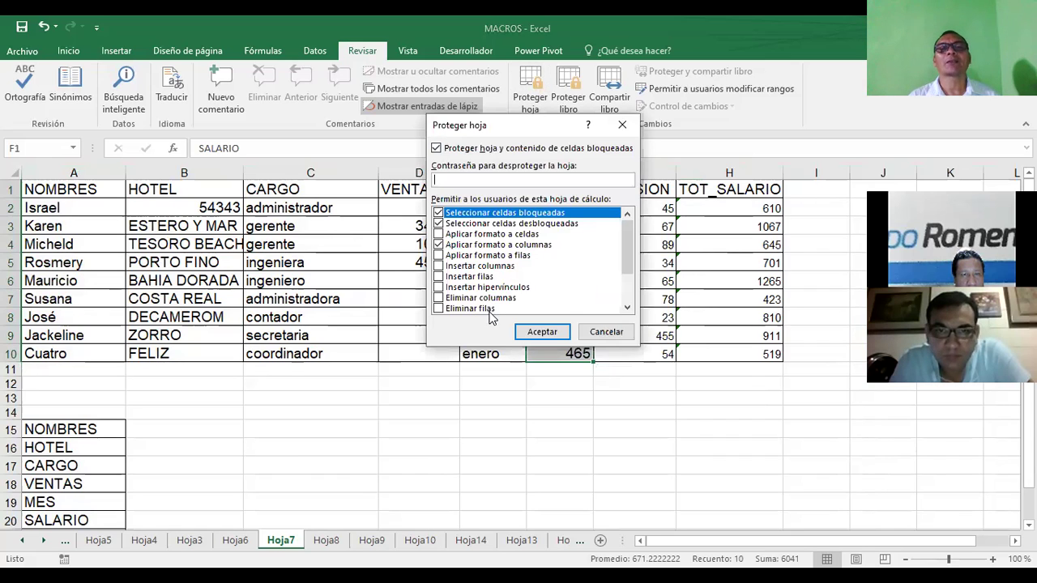
click(440, 246)
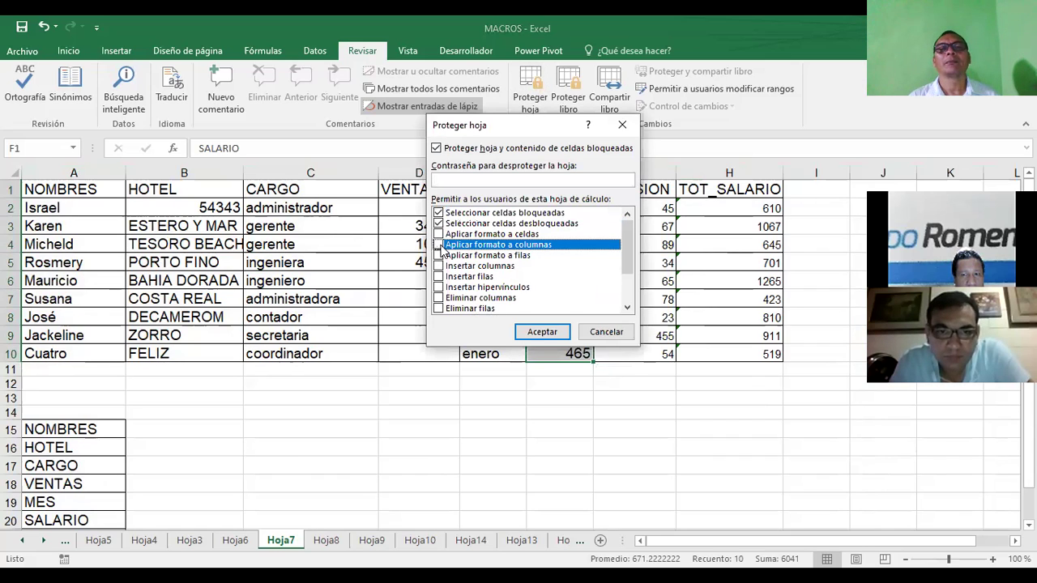
click(554, 334)
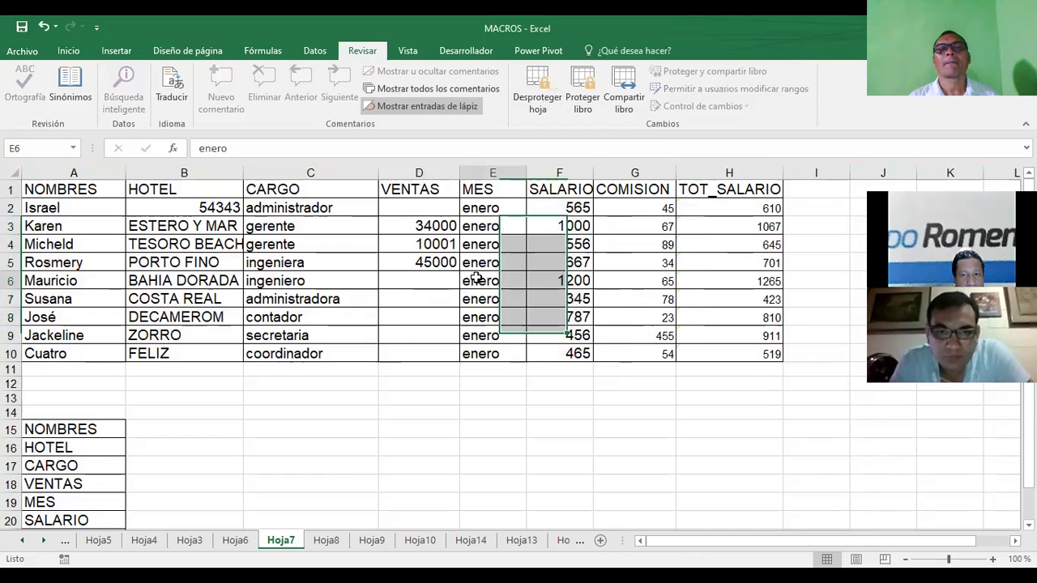
click(565, 280)
double_click(565, 281)
Step: Enter test text cgc in E4, fdgd in G4, gdfg in H4 and sdf in C5
key(Return)
click(502, 244)
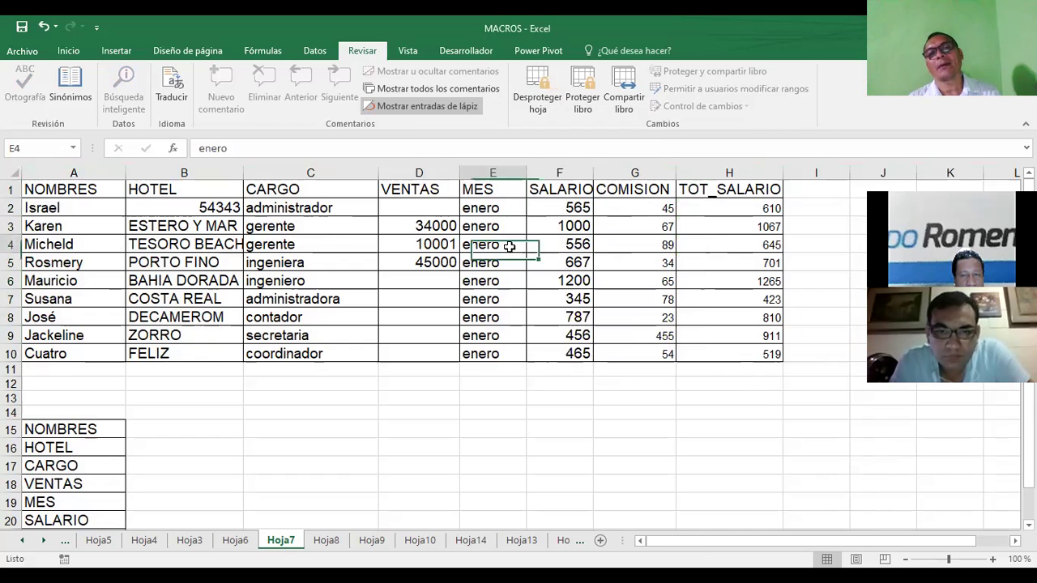
text(cgc)
click(658, 251)
text(fdgd)
click(762, 243)
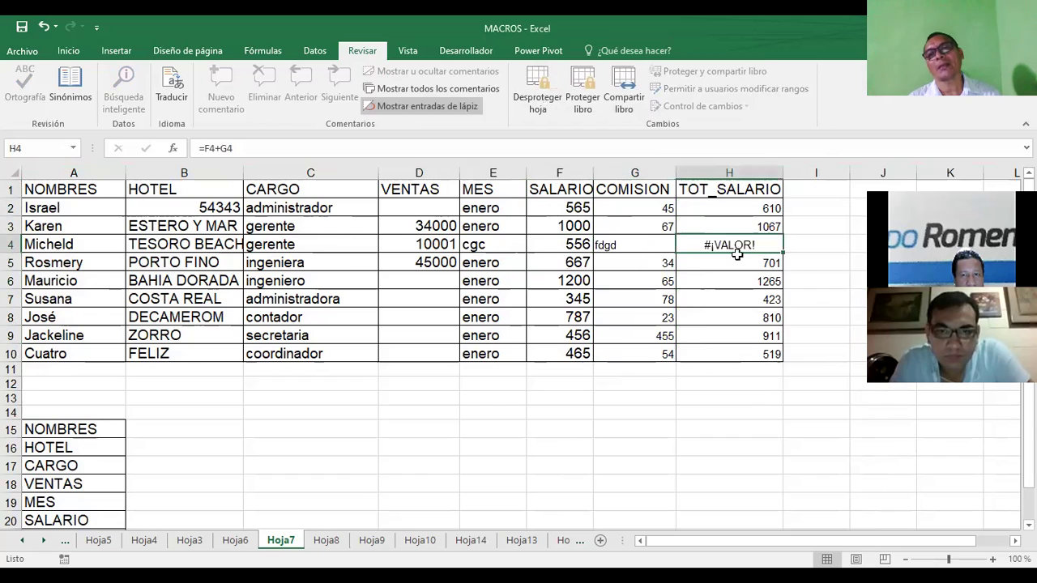
text(gdfg)
click(327, 263)
text(sdf)
click(559, 262)
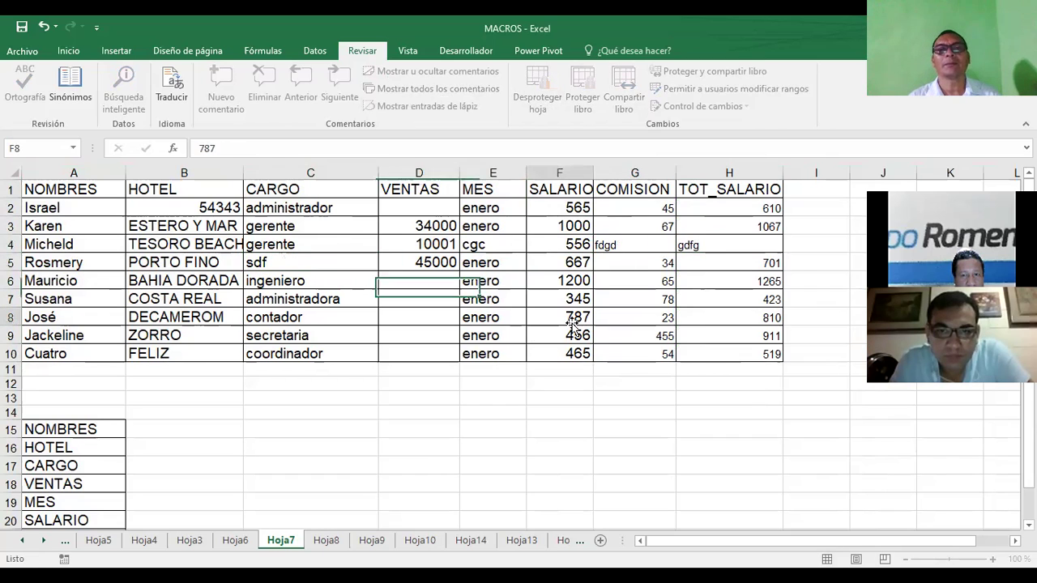
Step: Select salary cell F6, the SALARIO header F1, and then the whole sheet
click(559, 279)
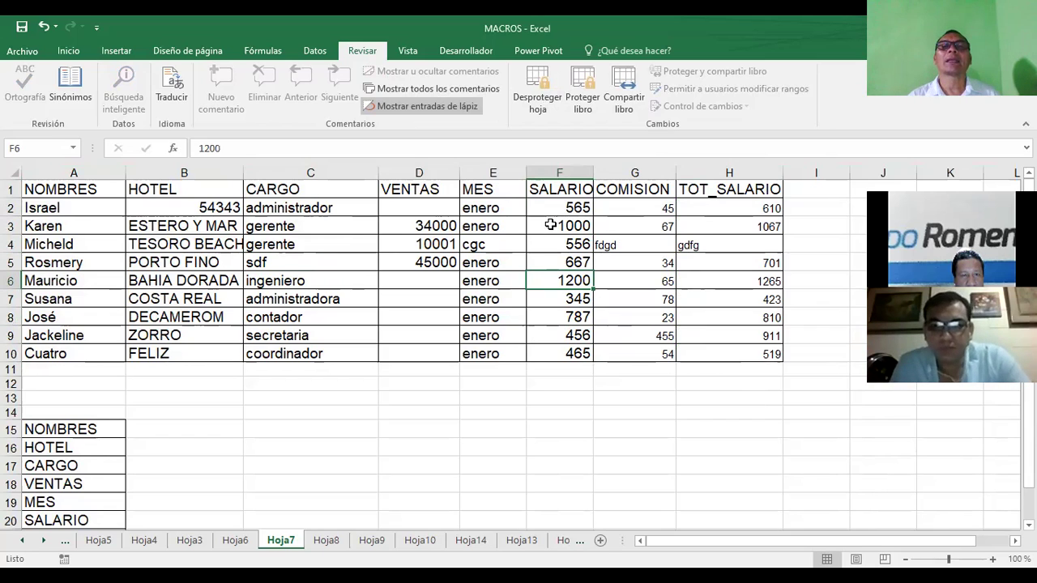
click(559, 190)
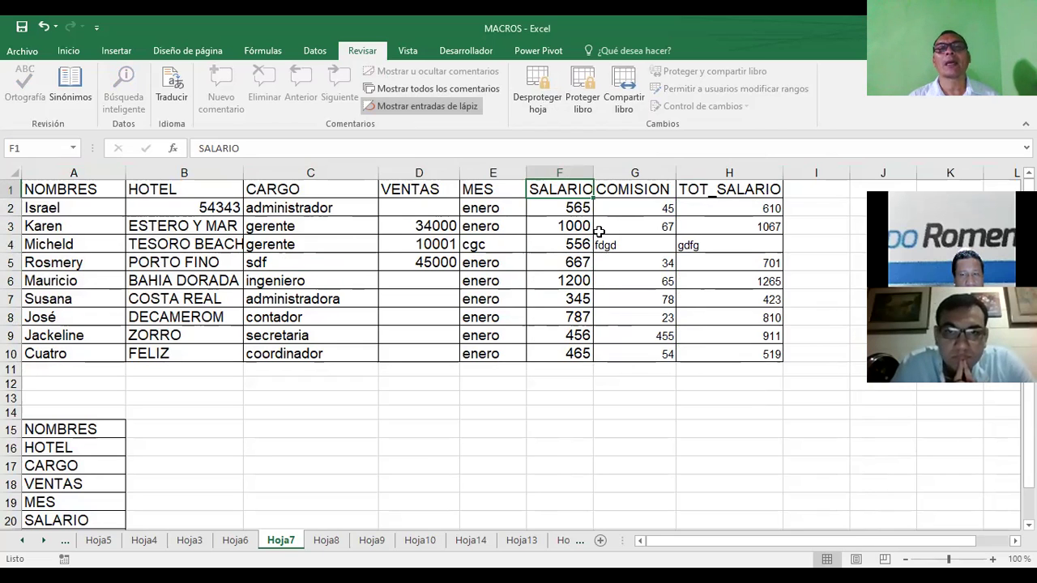
click(10, 172)
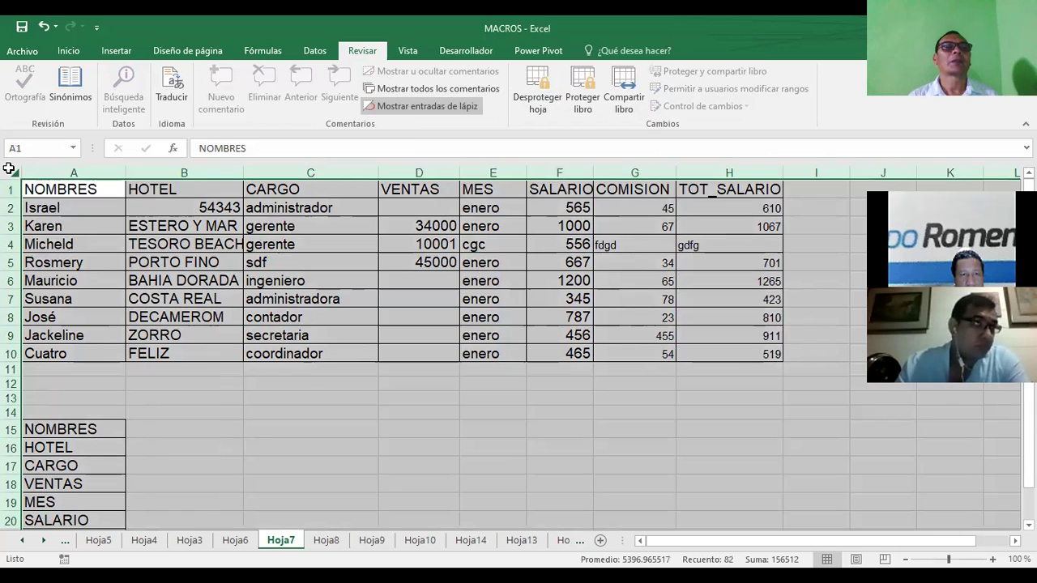
Step: Run Desproteger hoja on Hoja7, then Proteger hoja with default permissions
right_click(9, 171)
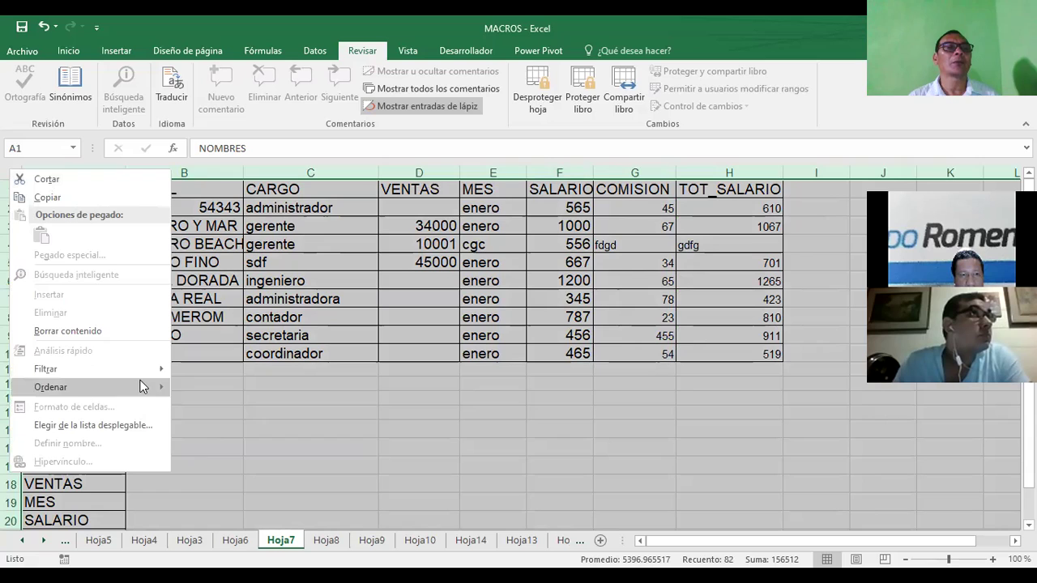
mouse_move(142, 386)
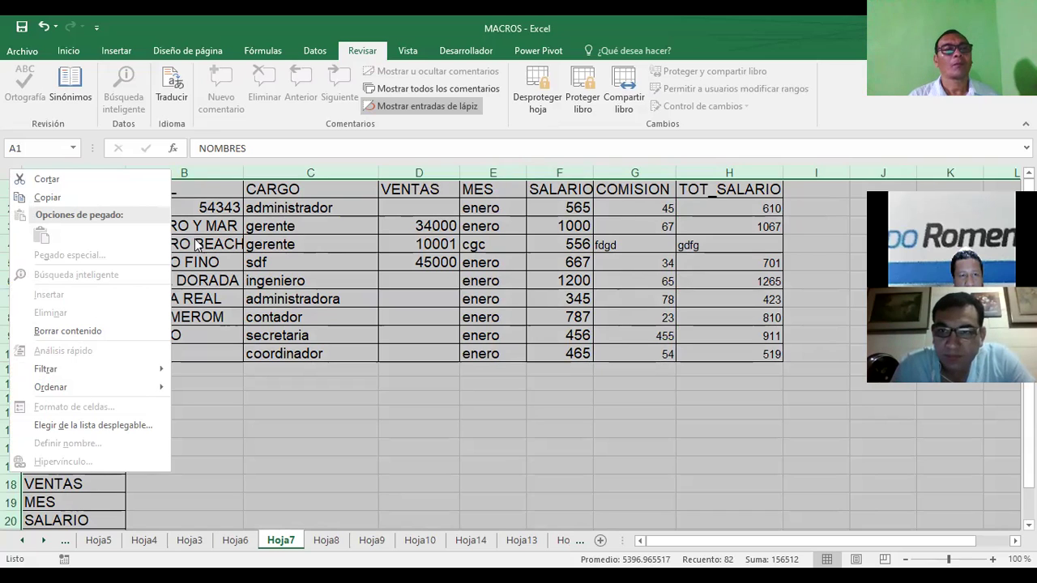
click(539, 87)
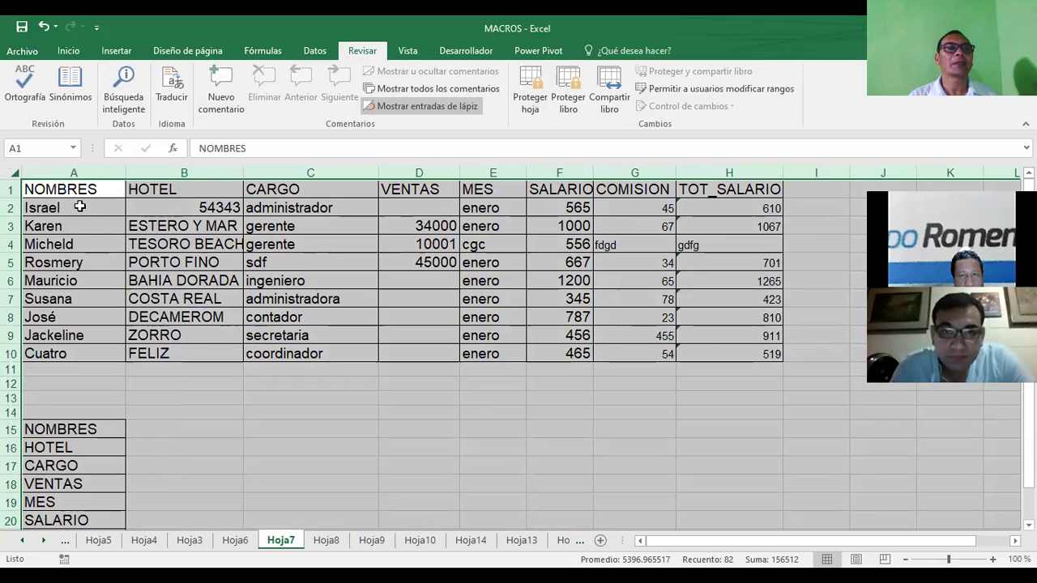
right_click(9, 175)
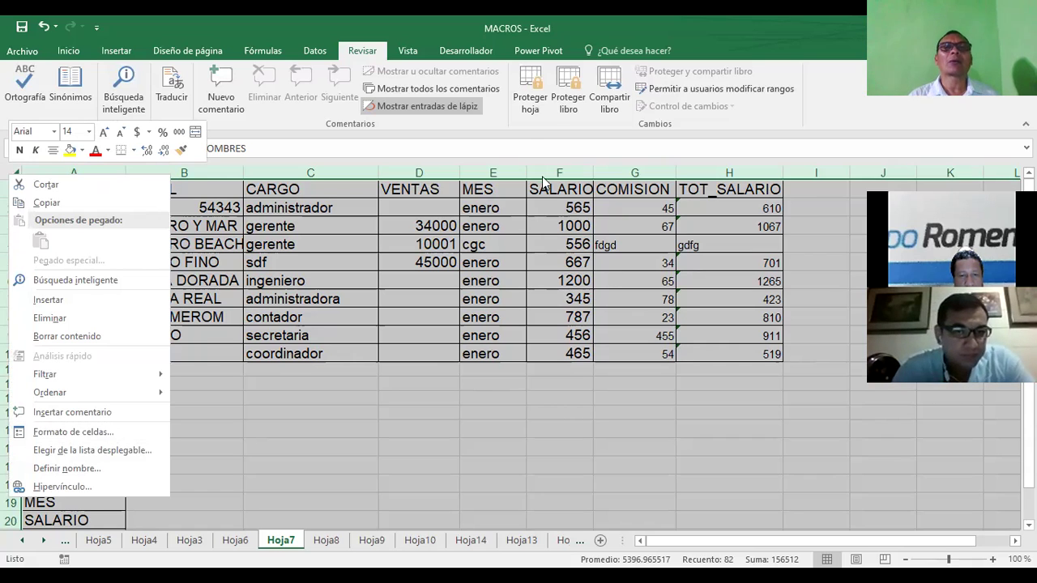
click(540, 98)
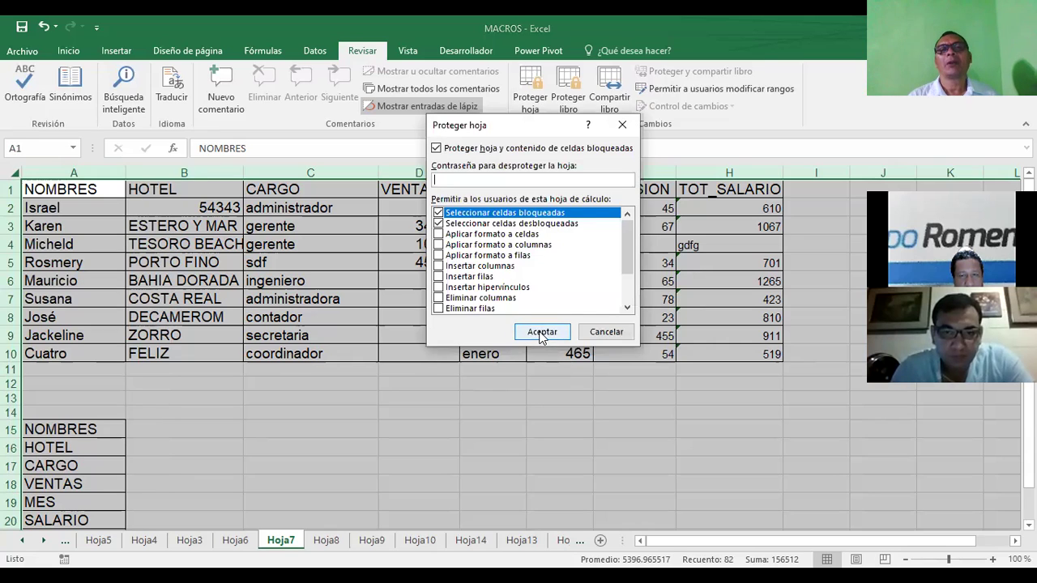
click(542, 331)
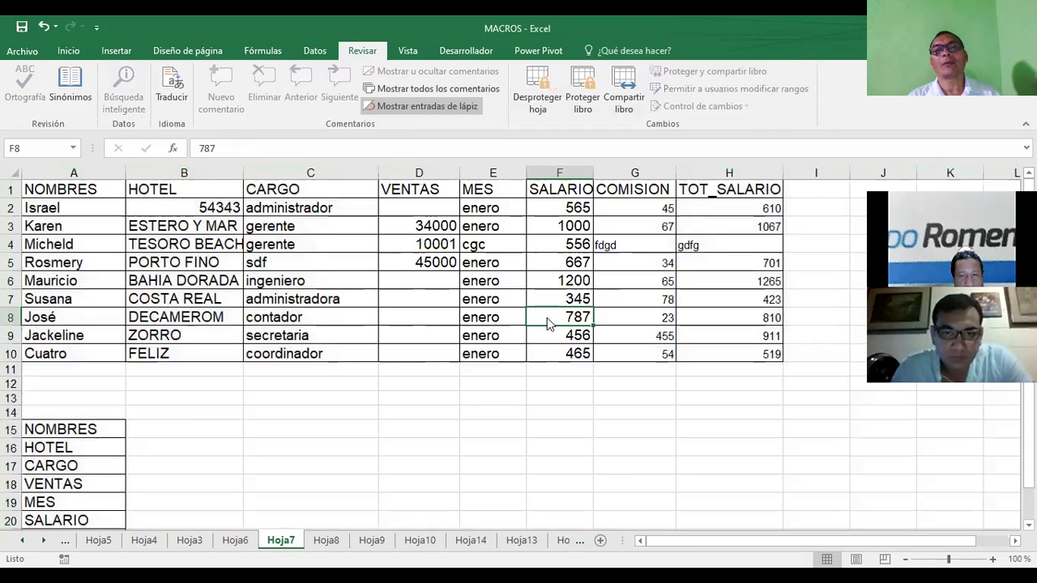
Step: Try editing the locked salaries in F8 and F3, dismissing each protection warning
double_click(548, 319)
click(522, 342)
click(552, 230)
double_click(552, 230)
click(523, 342)
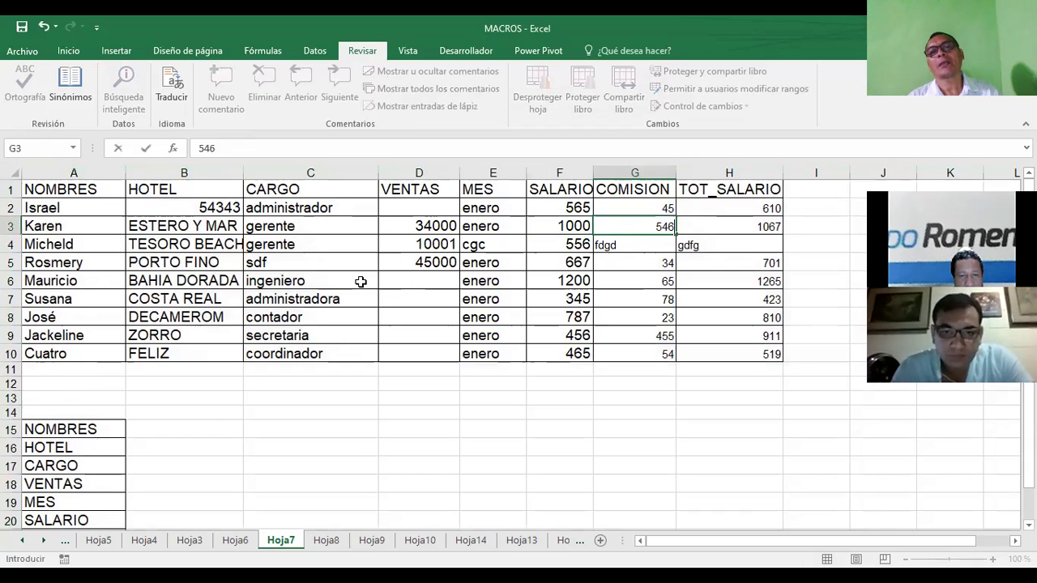
Step: Enter 546 in C6, confirm salary F4 still refuses edits, then select the whole sheet
click(359, 280)
text(546)
click(561, 245)
double_click(561, 245)
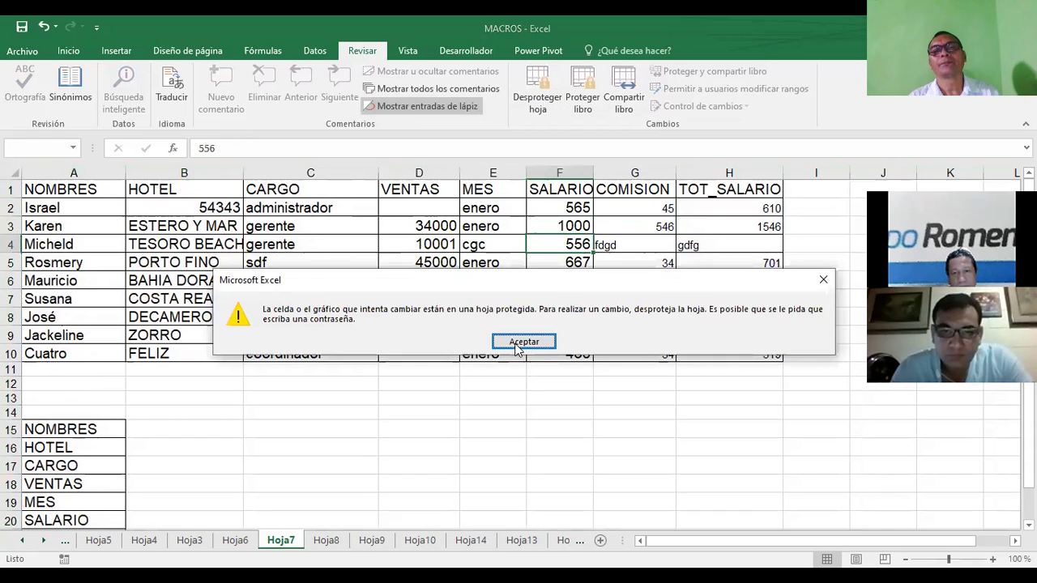
click(524, 341)
double_click(560, 240)
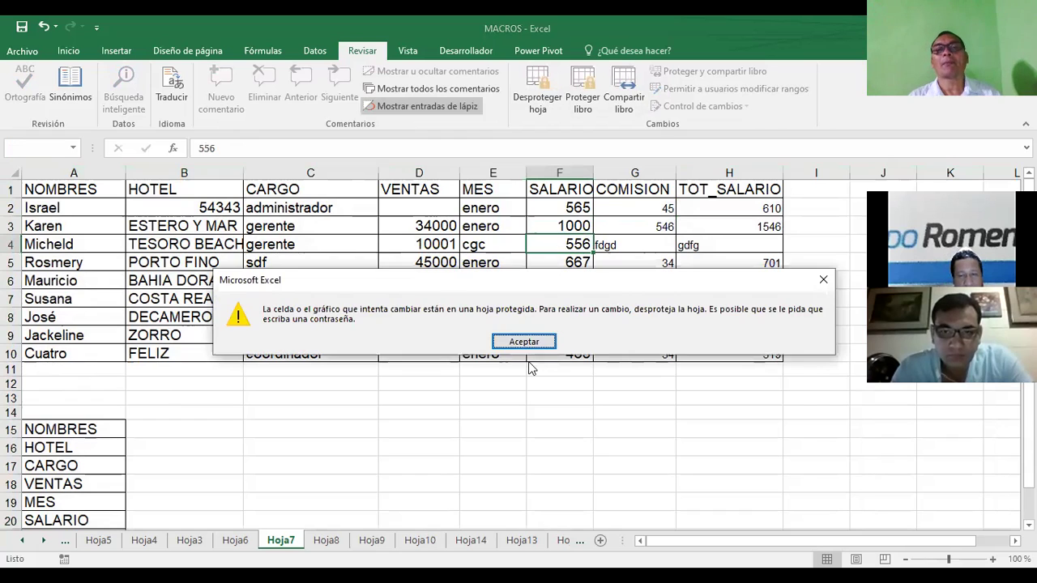
key(Return)
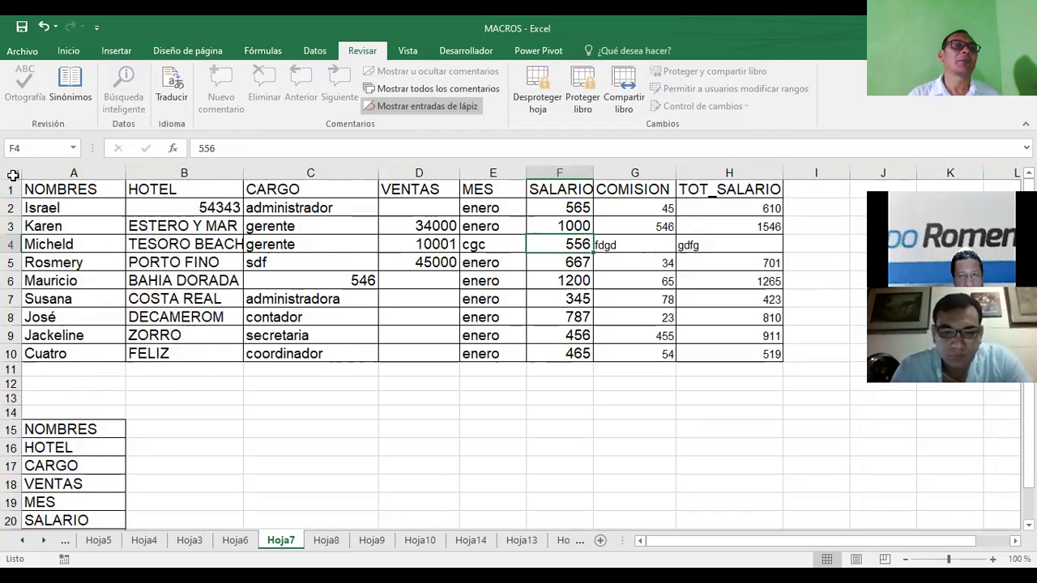
click(15, 174)
right_click(16, 178)
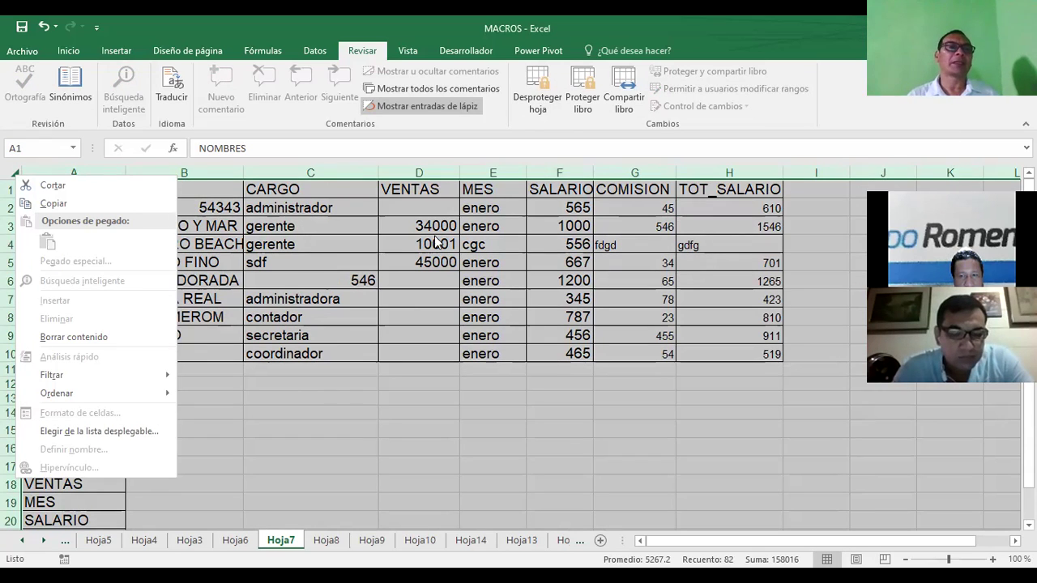
Step: Select the CARGO C1:C10, SALARIO F1:F10 and VENTAS D1:D10 cells, then close their options menu
key(Escape)
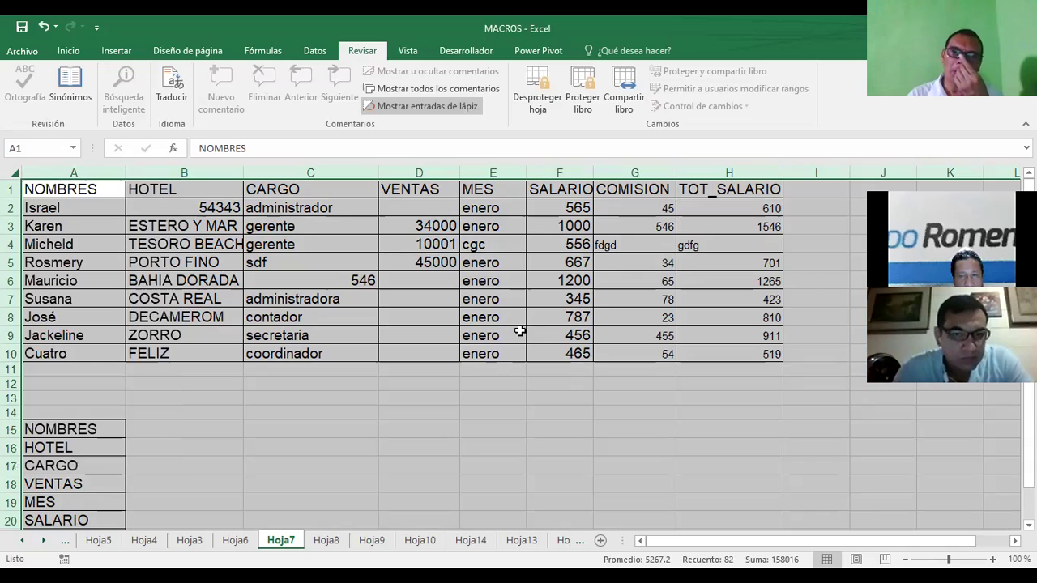
click(421, 268)
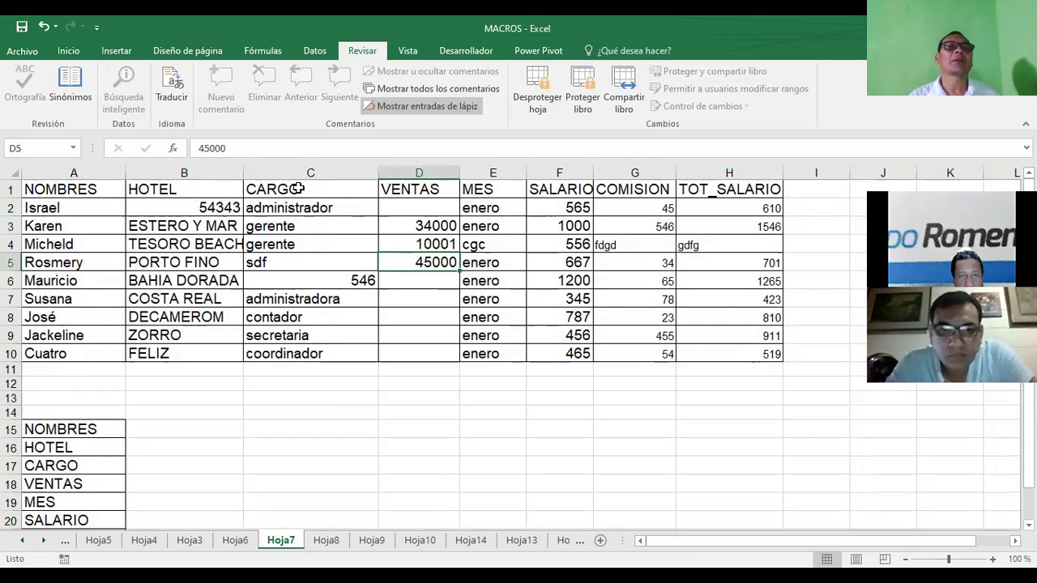
drag(286, 195, 246, 359)
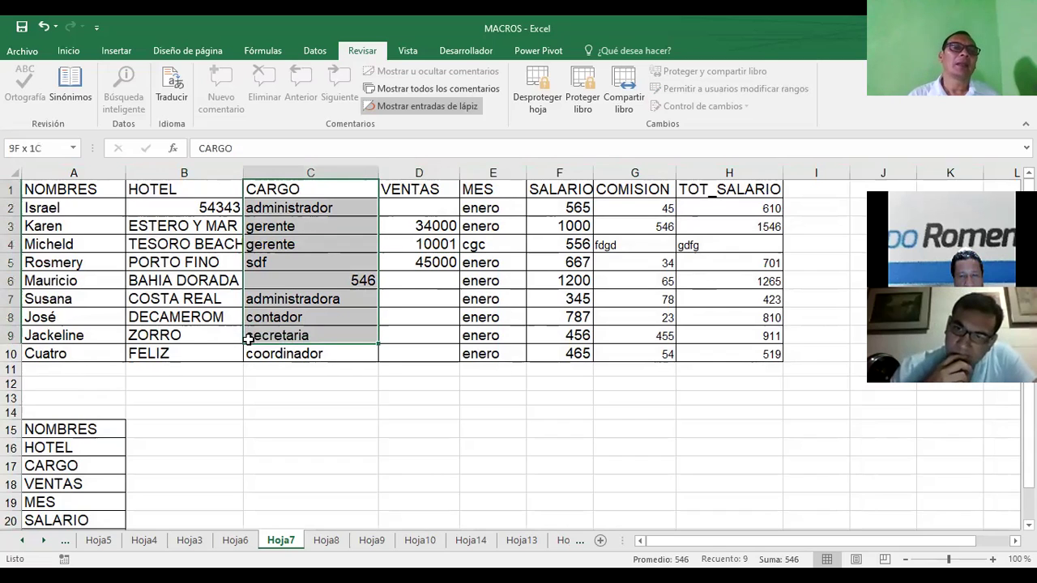
click(441, 247)
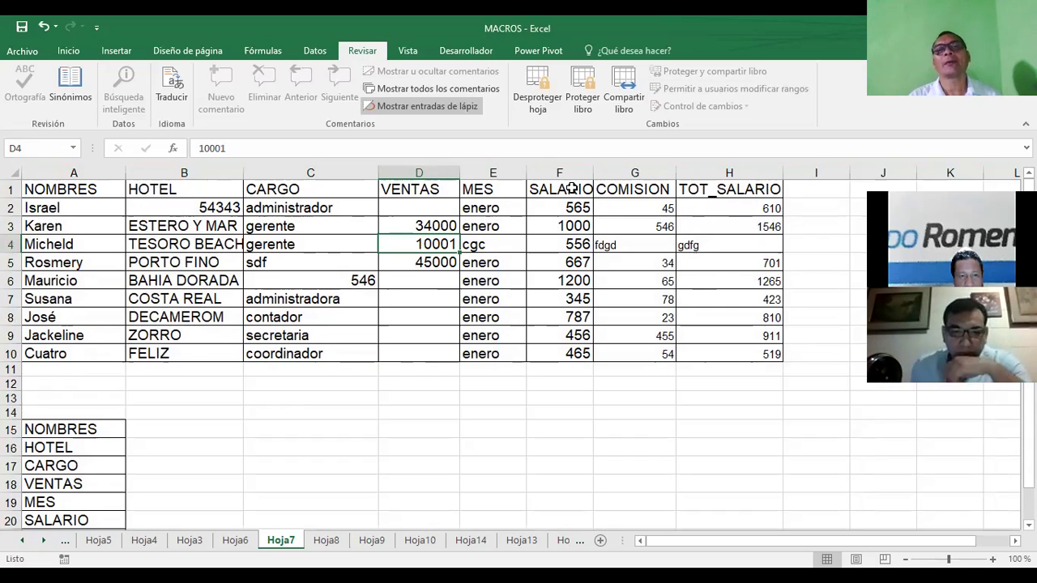
drag(572, 188, 561, 357)
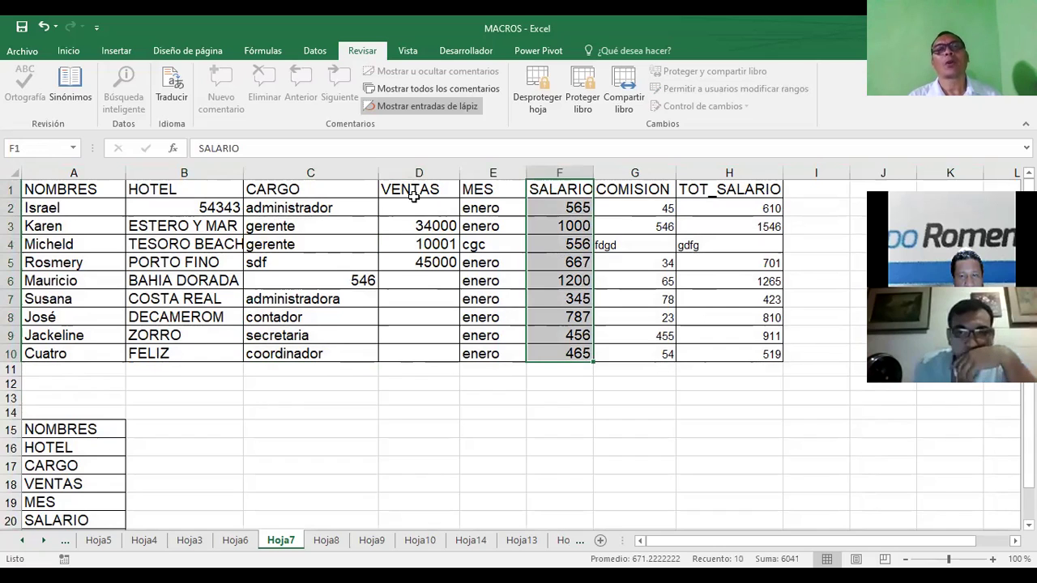
ctrl+drag(413, 190, 400, 349)
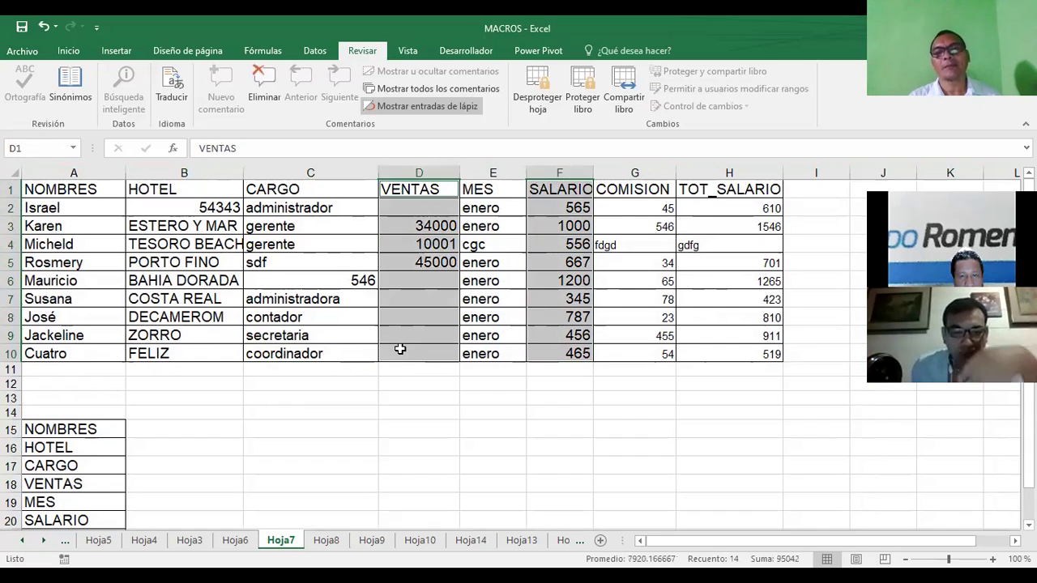
right_click(423, 224)
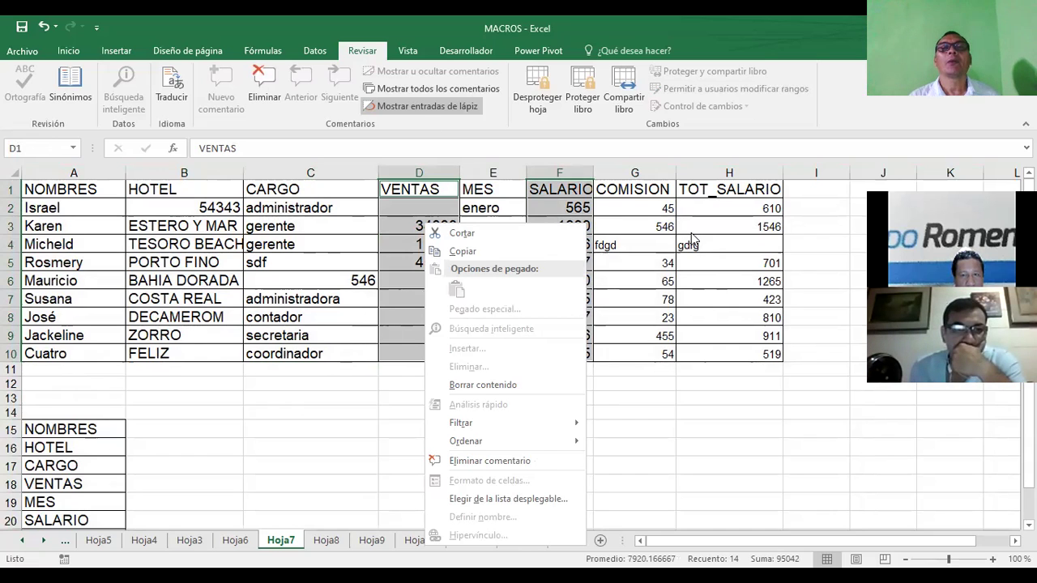
click(547, 87)
Step: Unprotect and re-protect Hoja7 with no password, keeping both cell-selection permissions checked
click(547, 87)
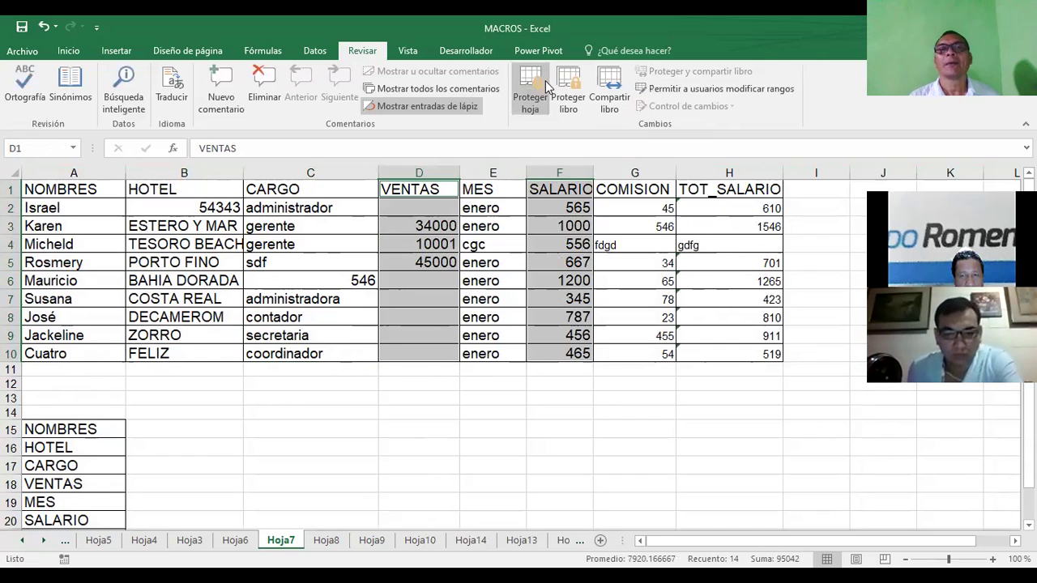
click(537, 84)
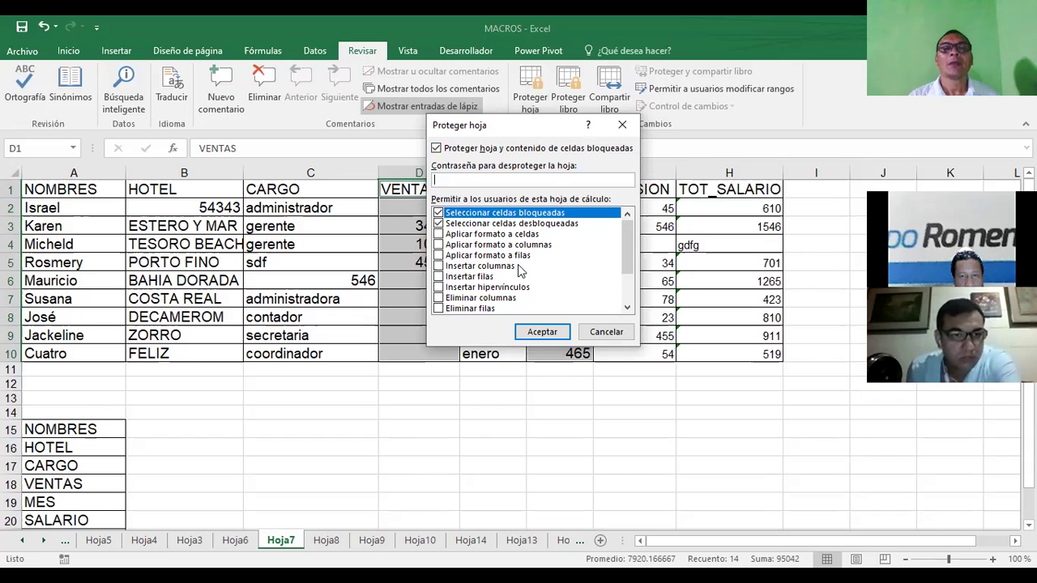
click(438, 224)
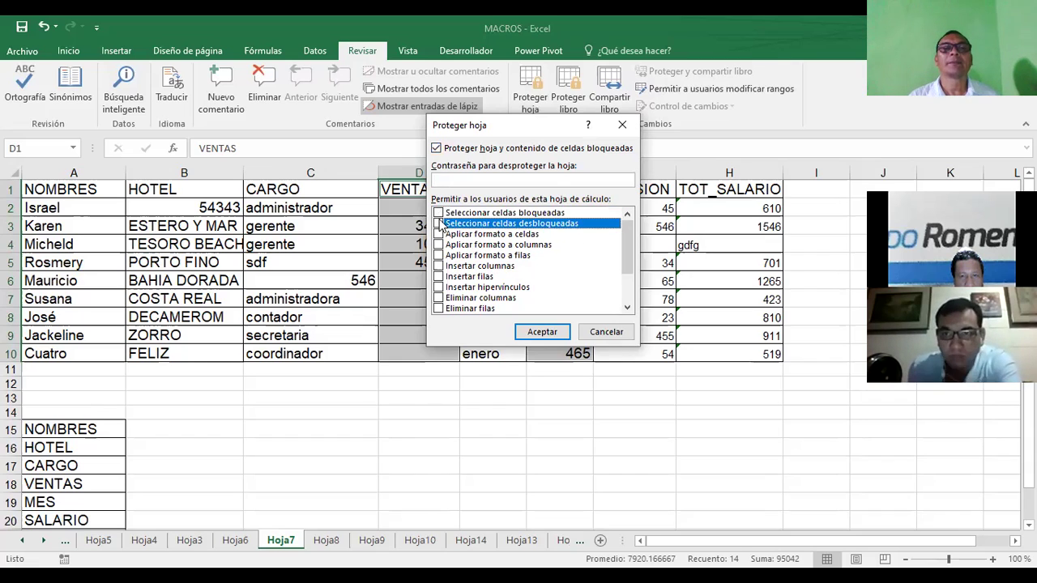
click(438, 213)
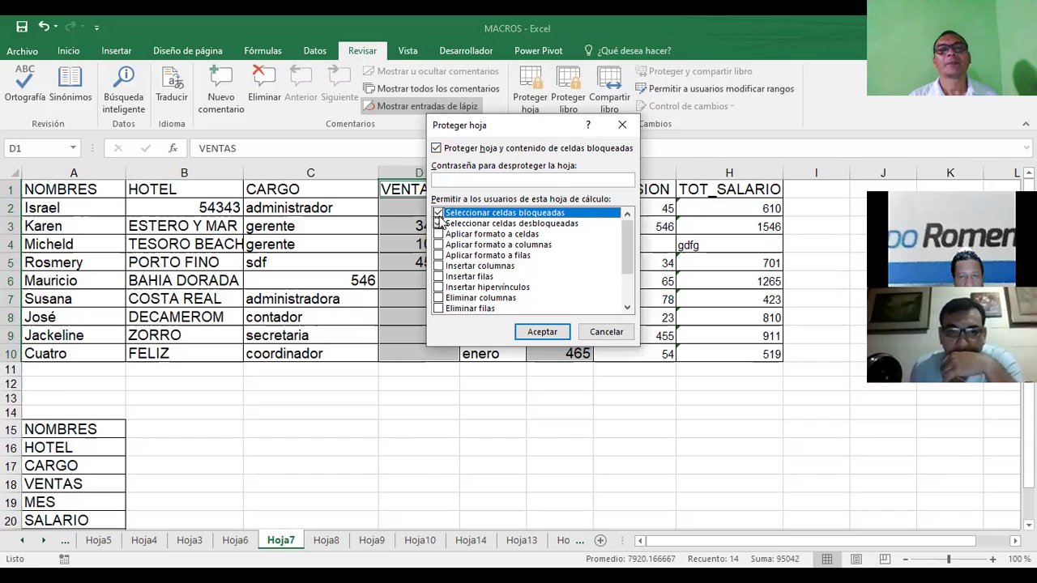
click(540, 331)
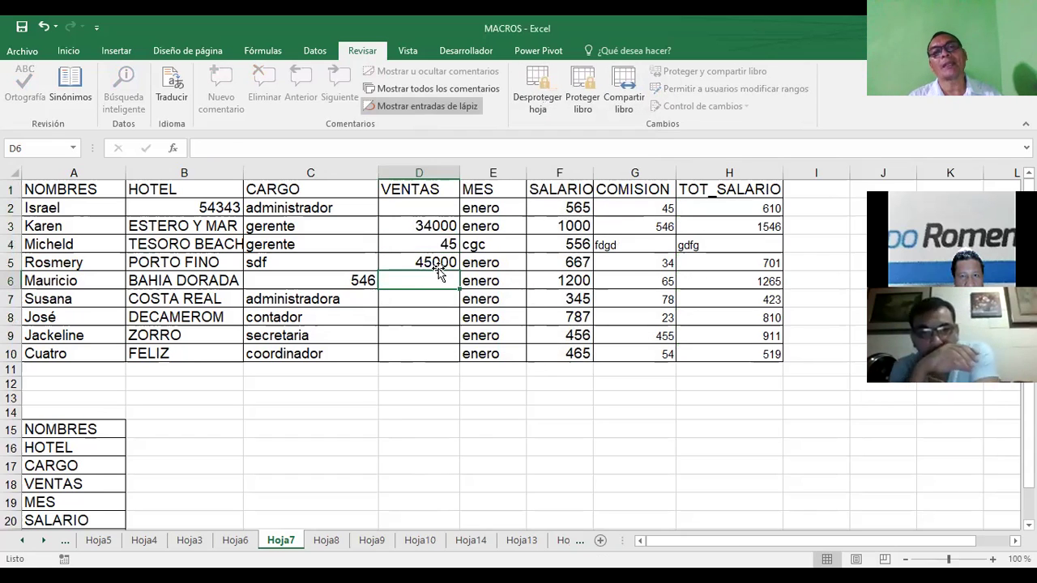
Step: Enter ewrw in D6 and erw in D8; ewrw in D5 is rejected, keeping 45000
click(414, 279)
text(ewrw)
click(427, 316)
text(erw)
key(Return)
click(413, 264)
text(ewrw)
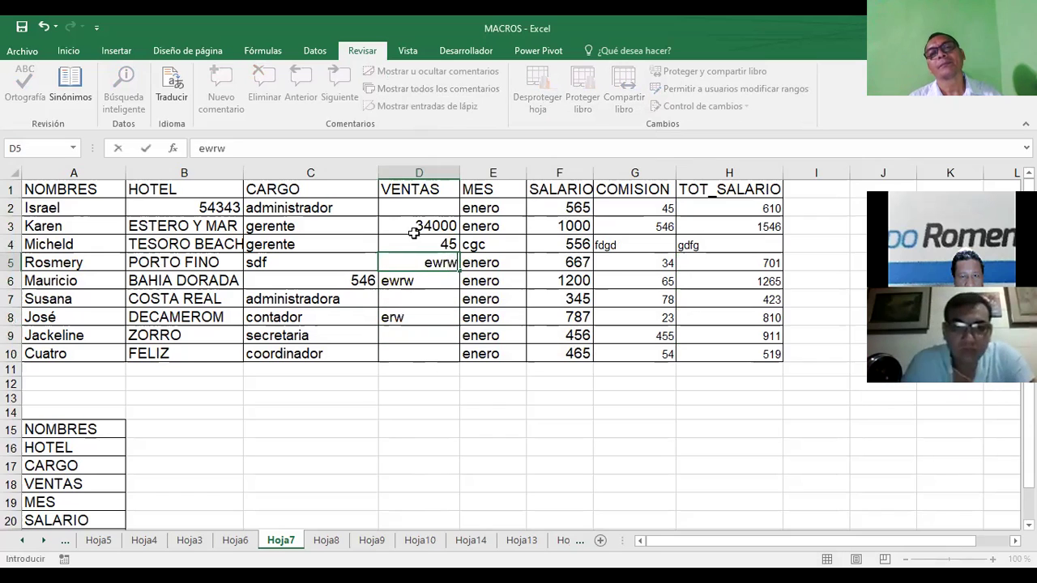
key(Return)
click(534, 347)
text(45000)
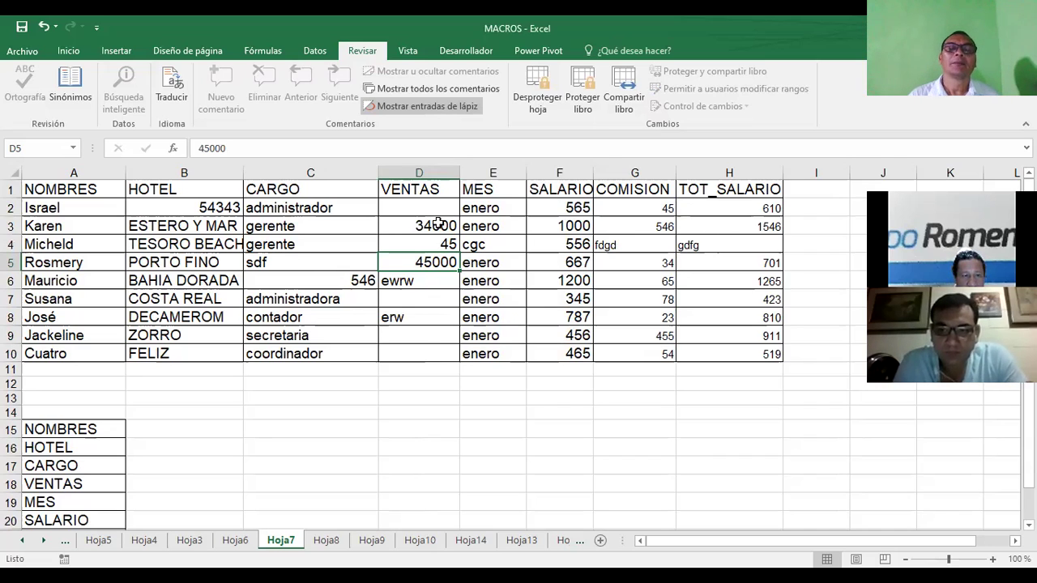
Step: Try entering 'try' and 'tr' in D2, both rejected, then select the table A1:H10
drag(421, 208, 420, 354)
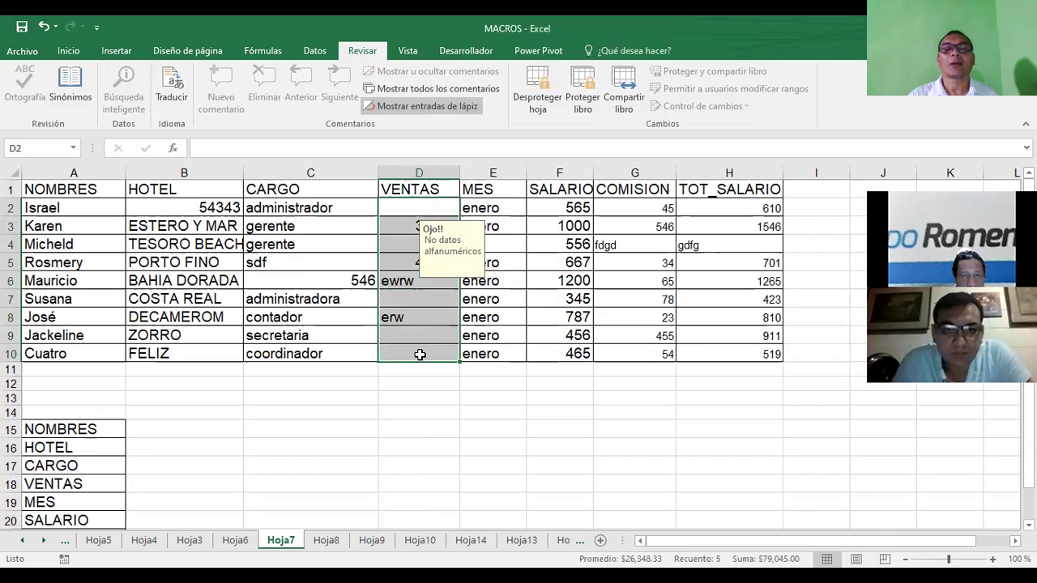
text(try)
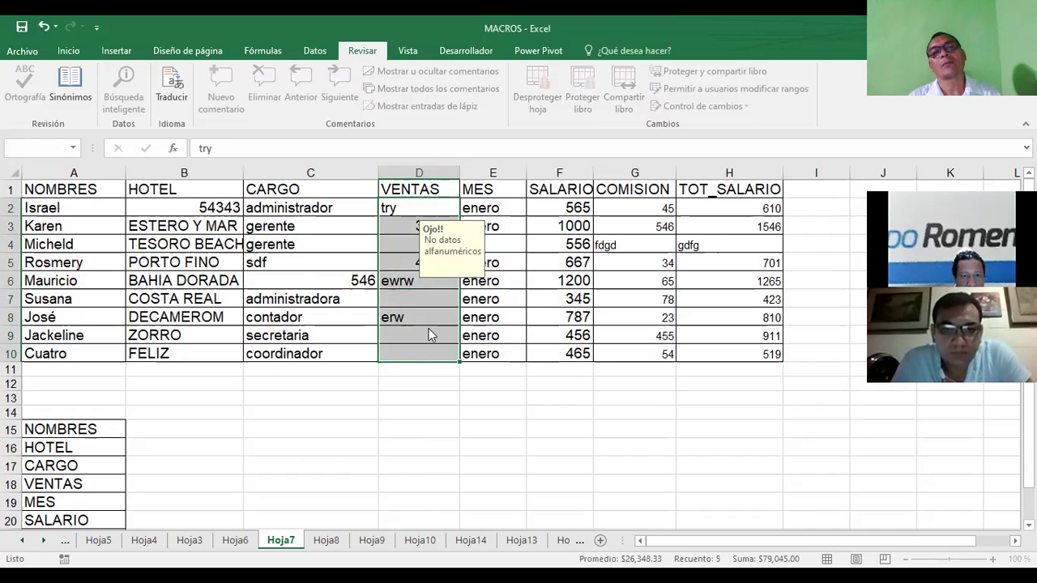
key(Return)
click(524, 343)
text(tr)
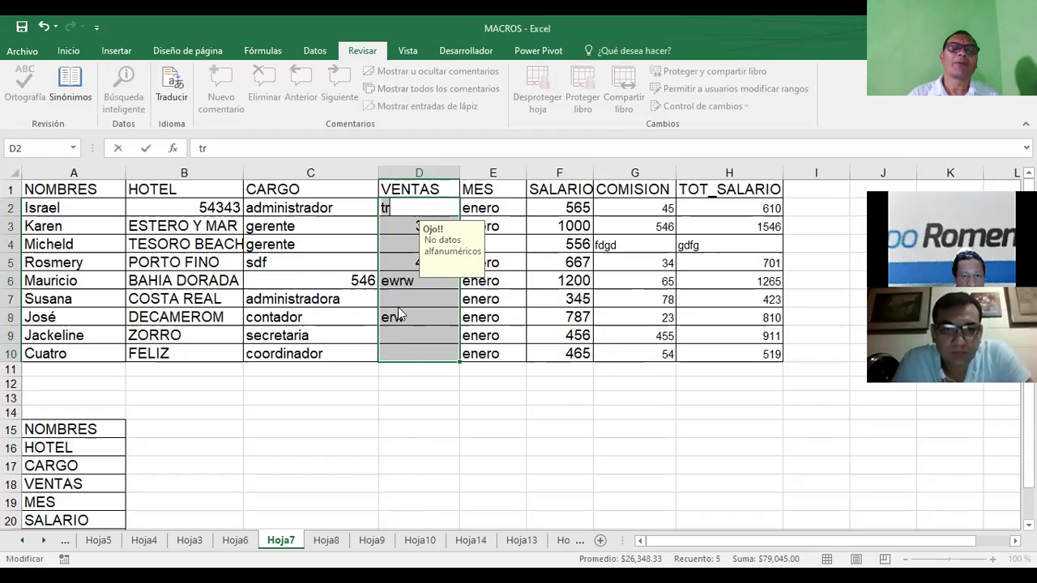
key(Return)
click(525, 343)
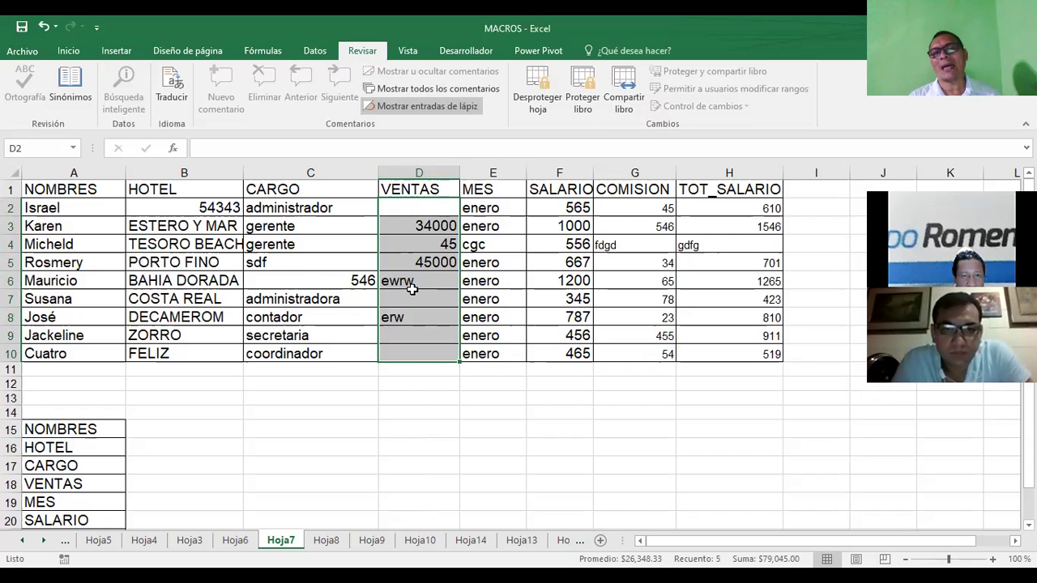
click(533, 266)
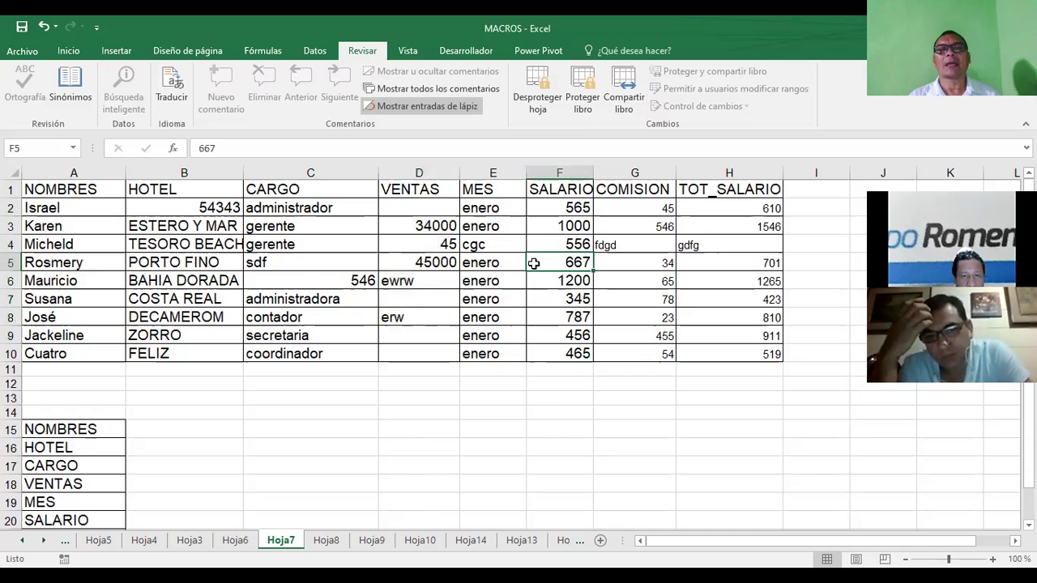
click(78, 190)
drag(79, 191, 752, 354)
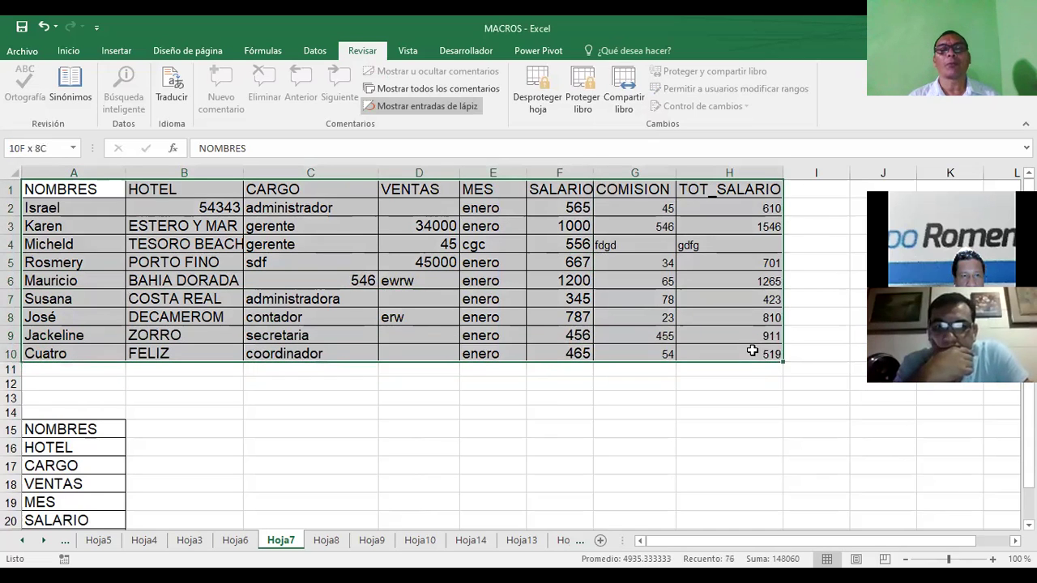
Step: Unprotect Hoja7 and set the A1:H10 table font size to 12
click(476, 229)
click(534, 103)
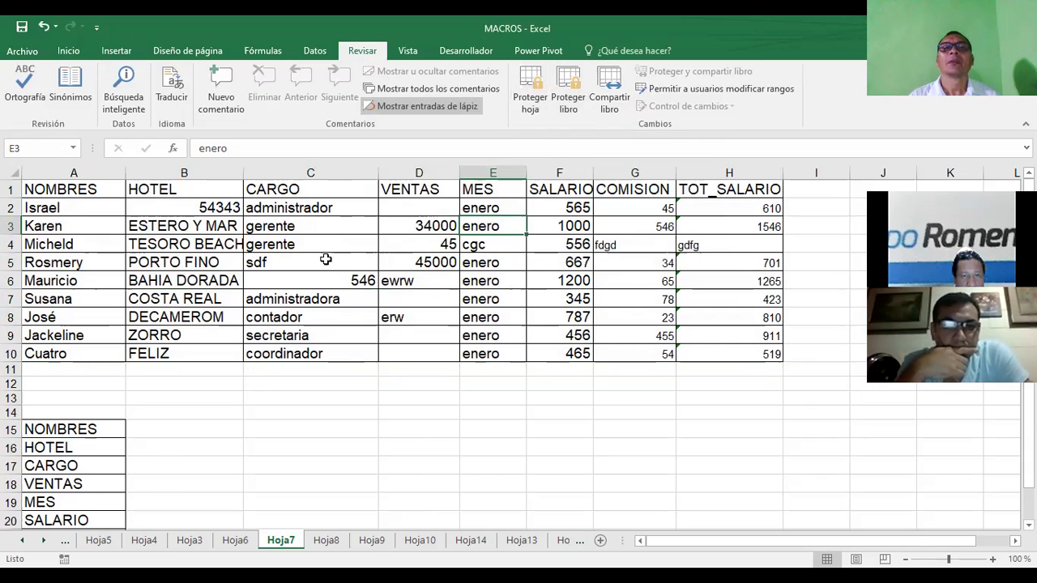
click(300, 227)
drag(115, 196, 743, 342)
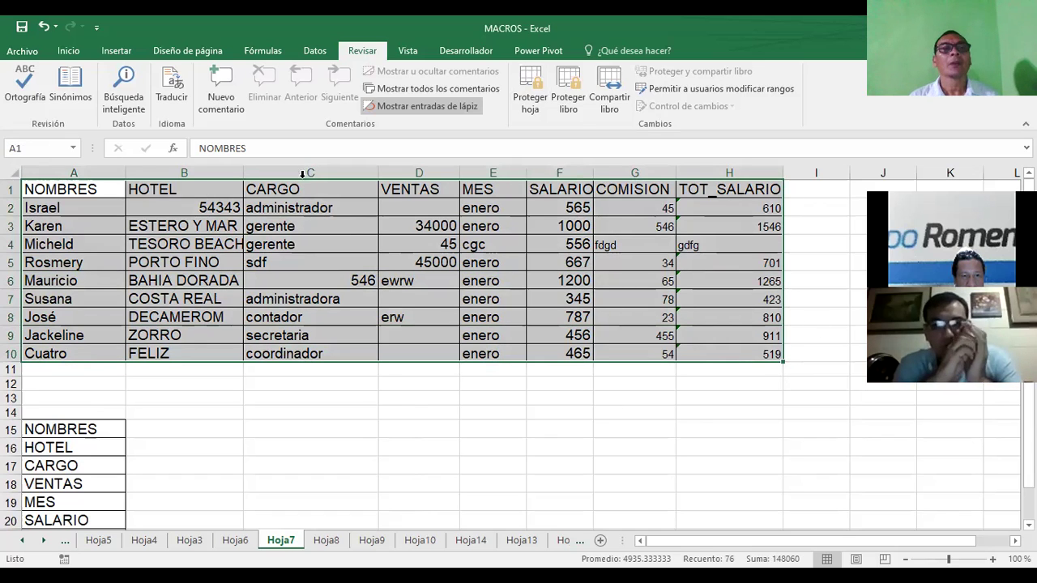
click(297, 226)
click(69, 52)
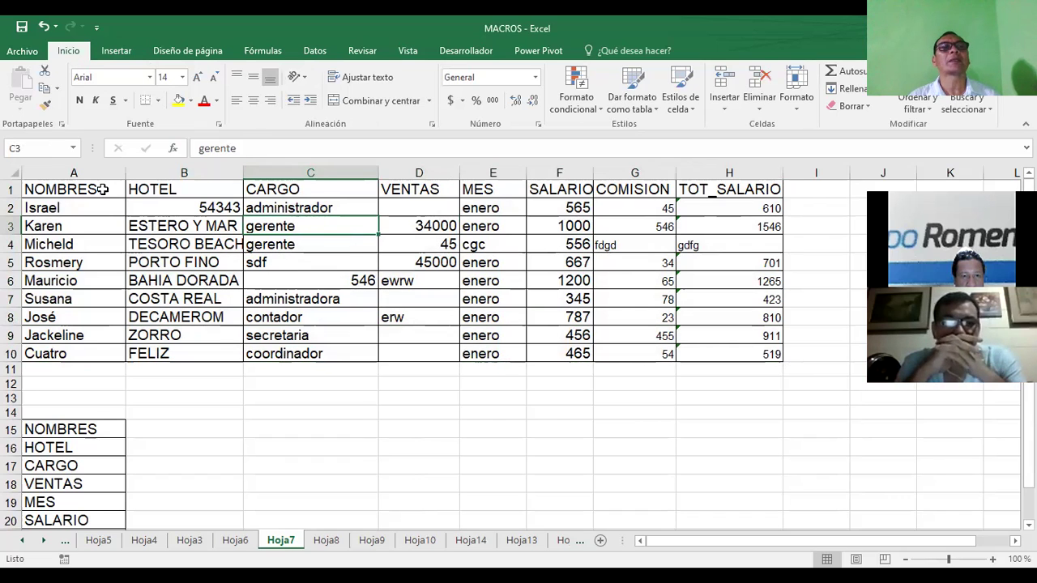
drag(49, 193, 745, 353)
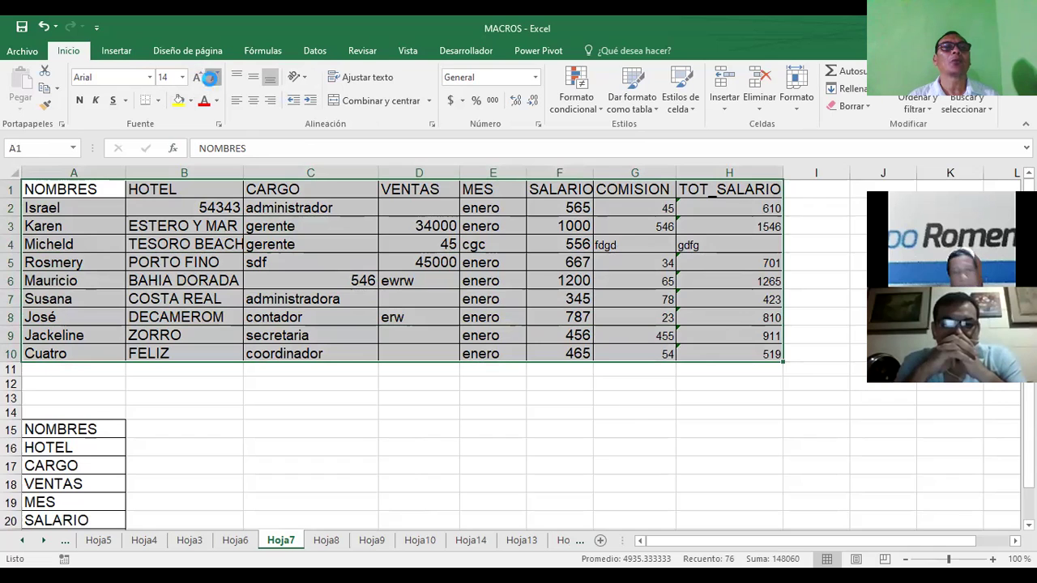
click(213, 78)
Step: Fill the A1:H10 table with blue using Color de relleno
click(192, 100)
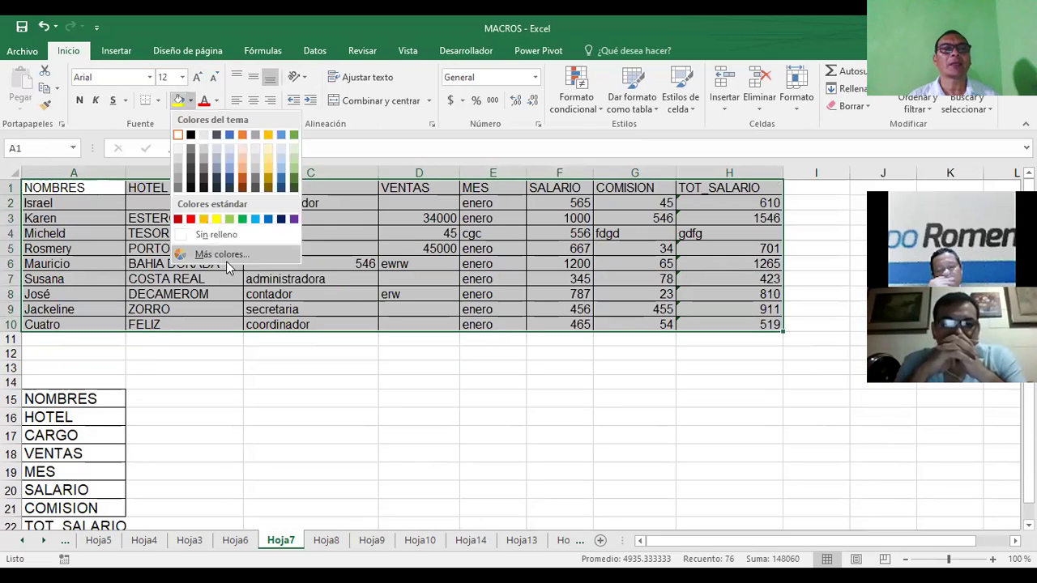
click(334, 278)
click(301, 278)
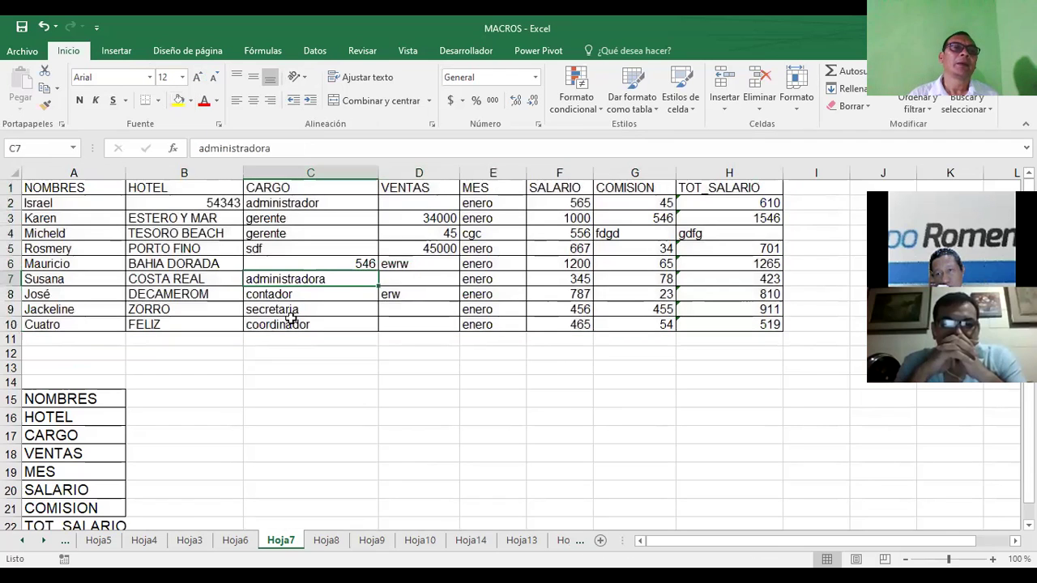
drag(73, 188, 751, 319)
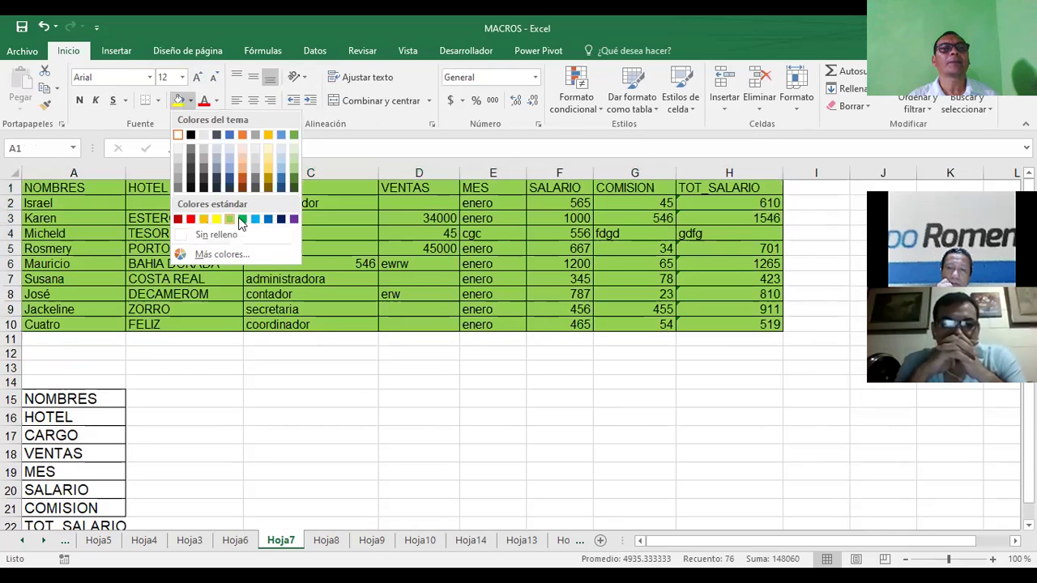
click(253, 219)
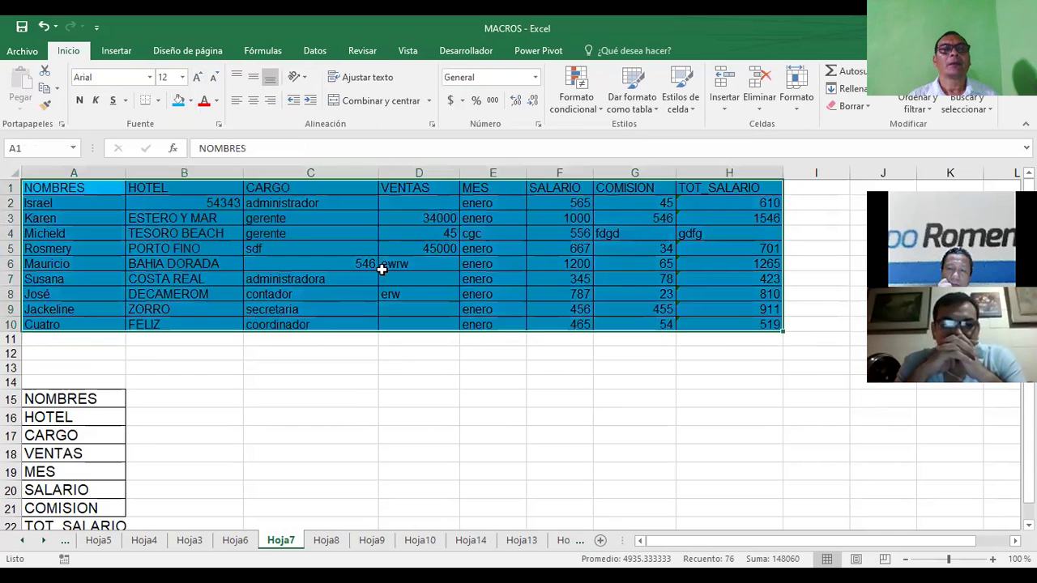
click(405, 351)
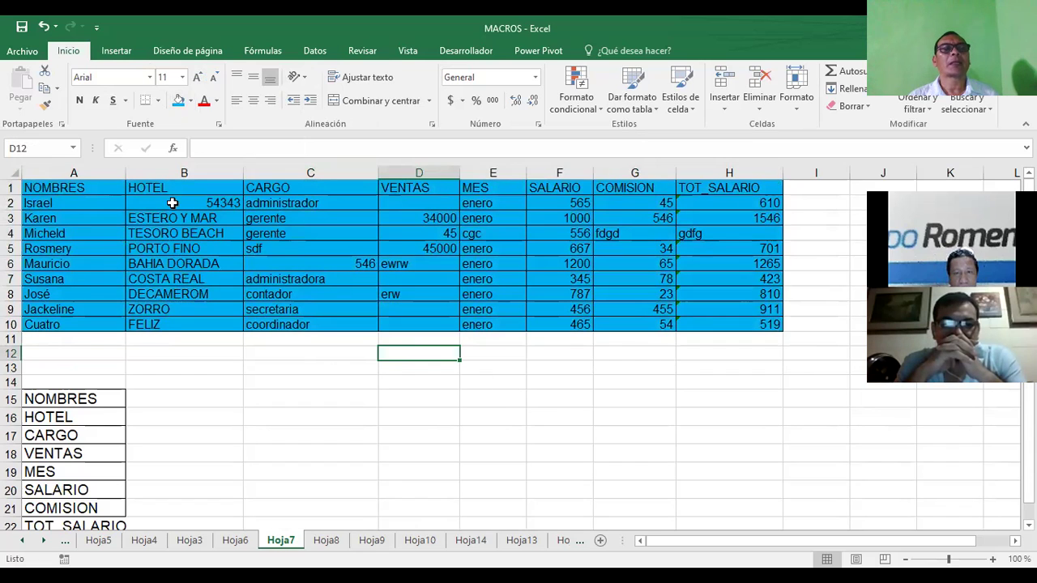
click(407, 51)
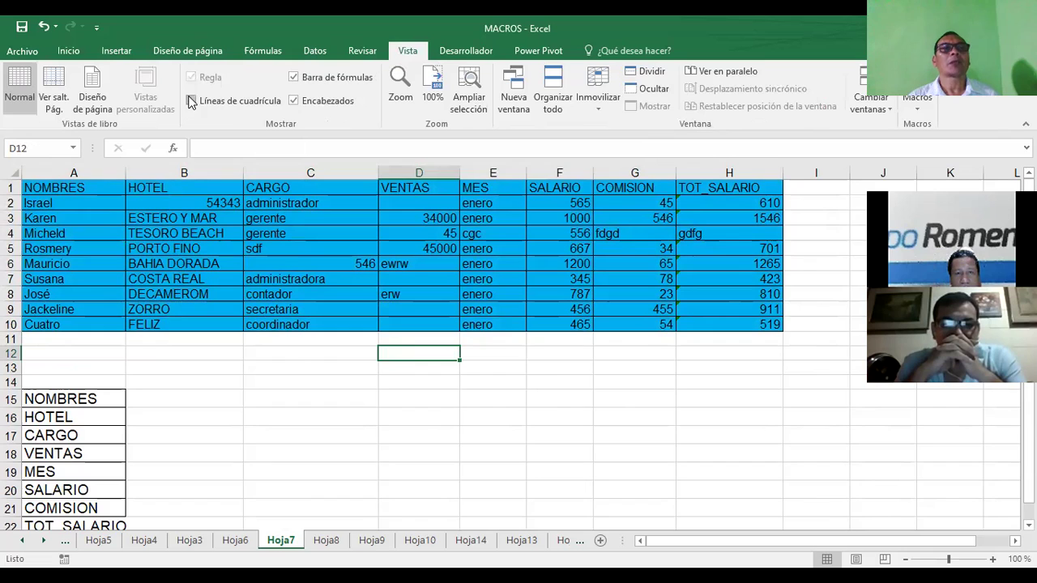
click(308, 381)
click(541, 369)
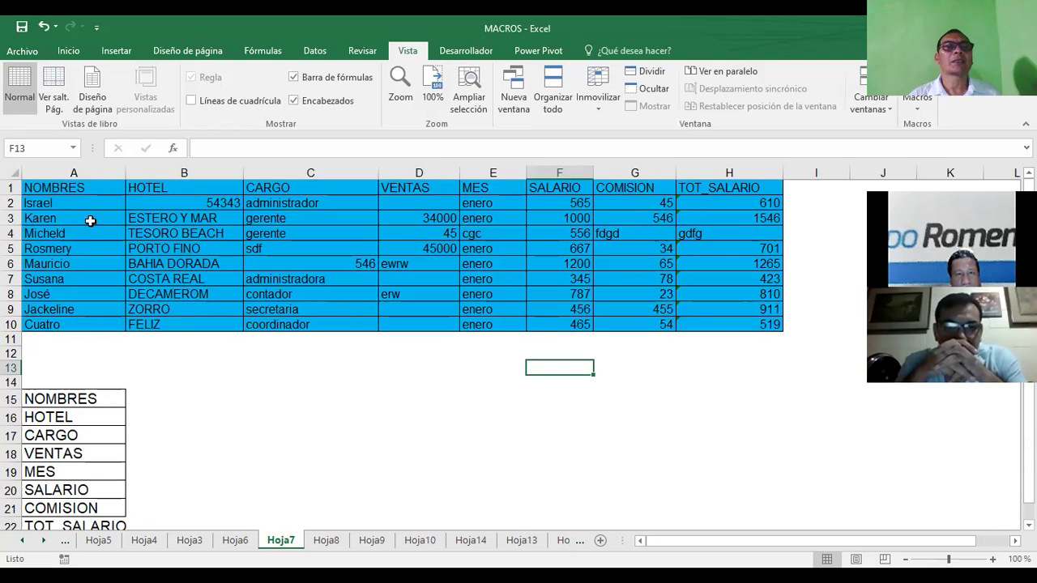
drag(85, 203, 73, 324)
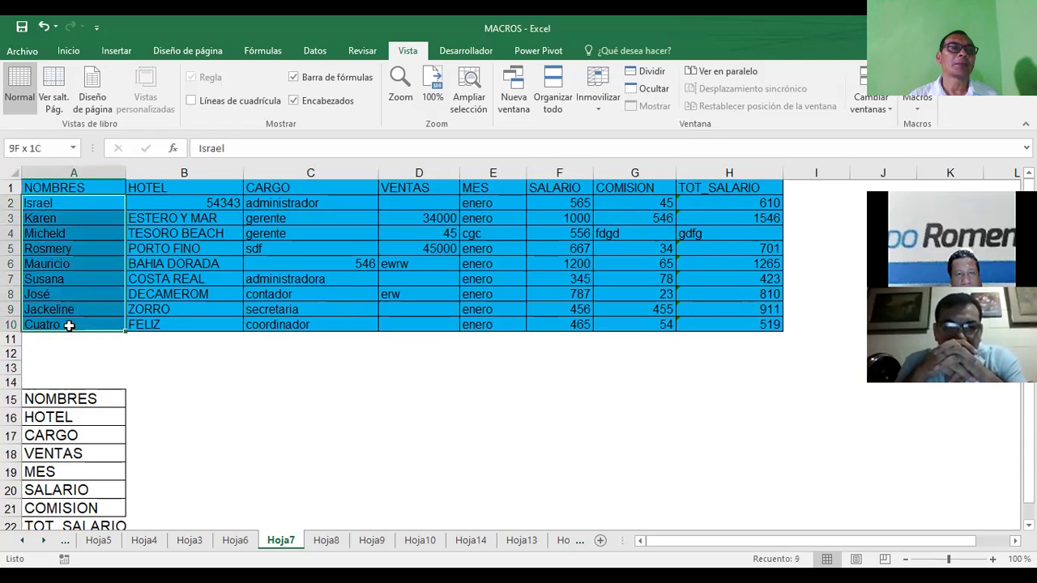
drag(184, 202, 174, 337)
drag(292, 203, 305, 324)
drag(419, 202, 419, 327)
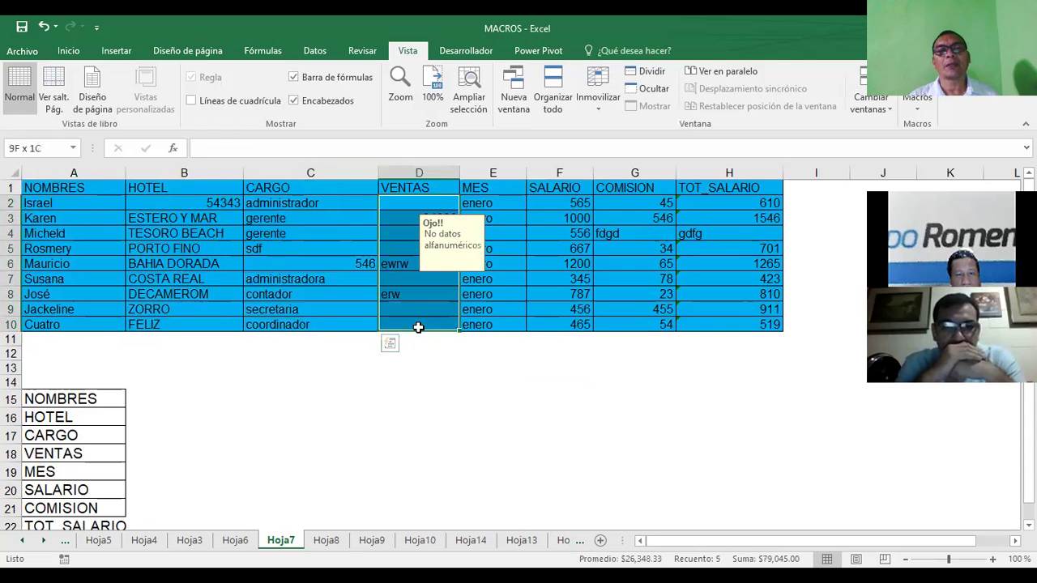
drag(511, 204, 509, 320)
drag(563, 203, 557, 347)
drag(634, 203, 623, 344)
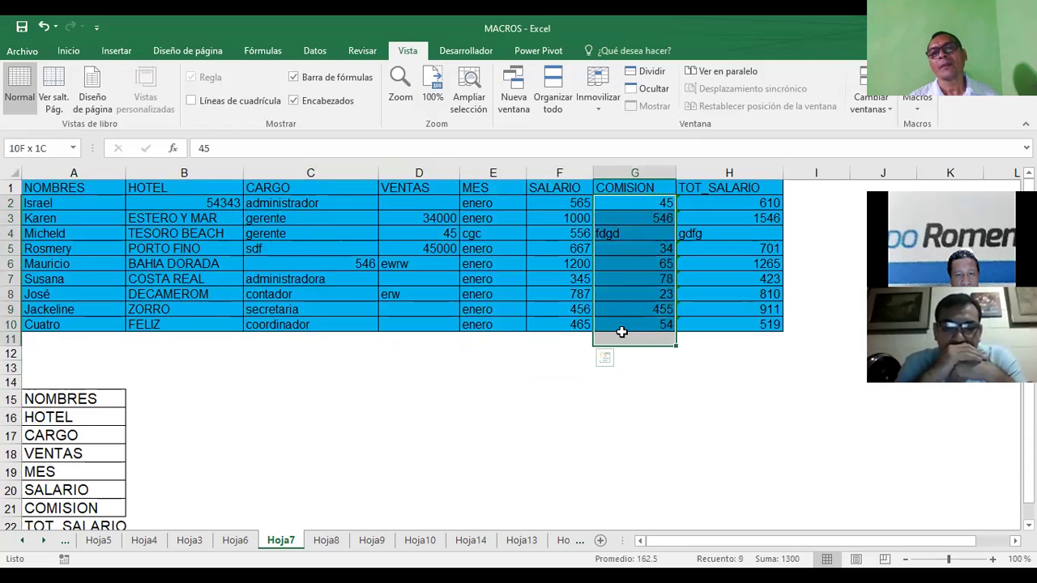
drag(724, 203, 695, 338)
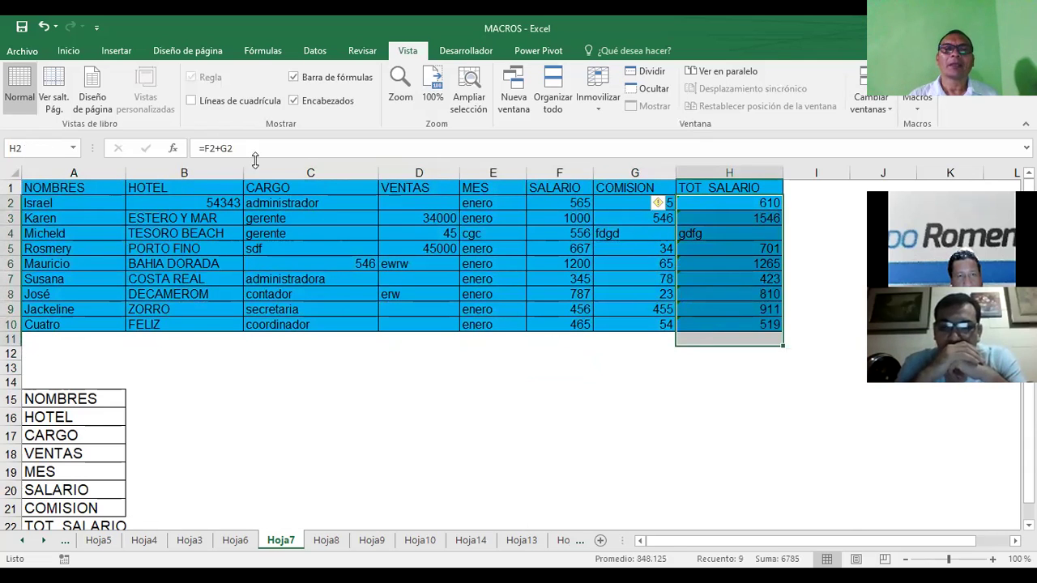
click(380, 367)
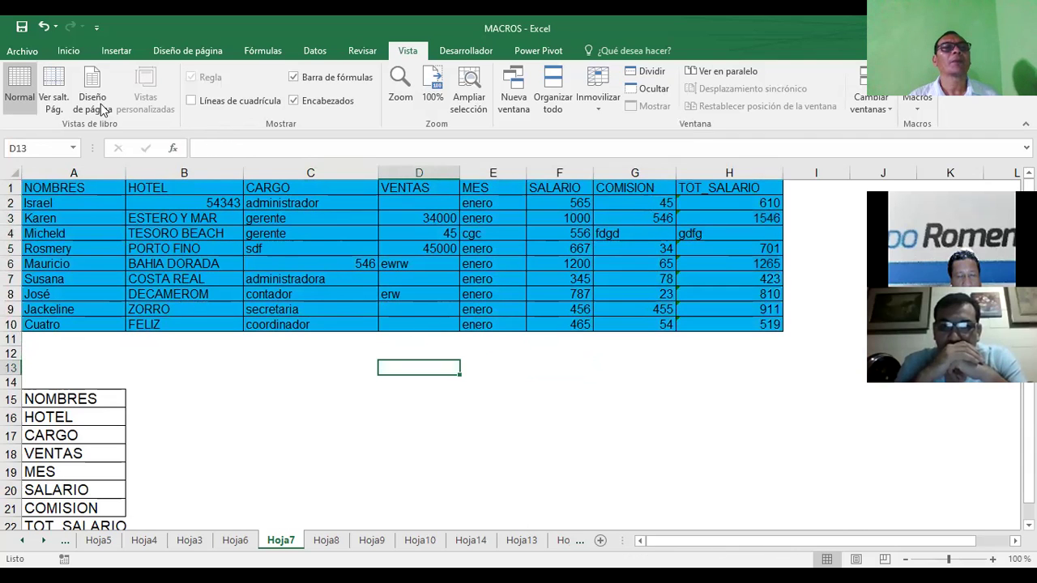
Step: Save MACROS to the Desktop (Escritorio) as a Libro de Excel habilitado para macros
click(30, 52)
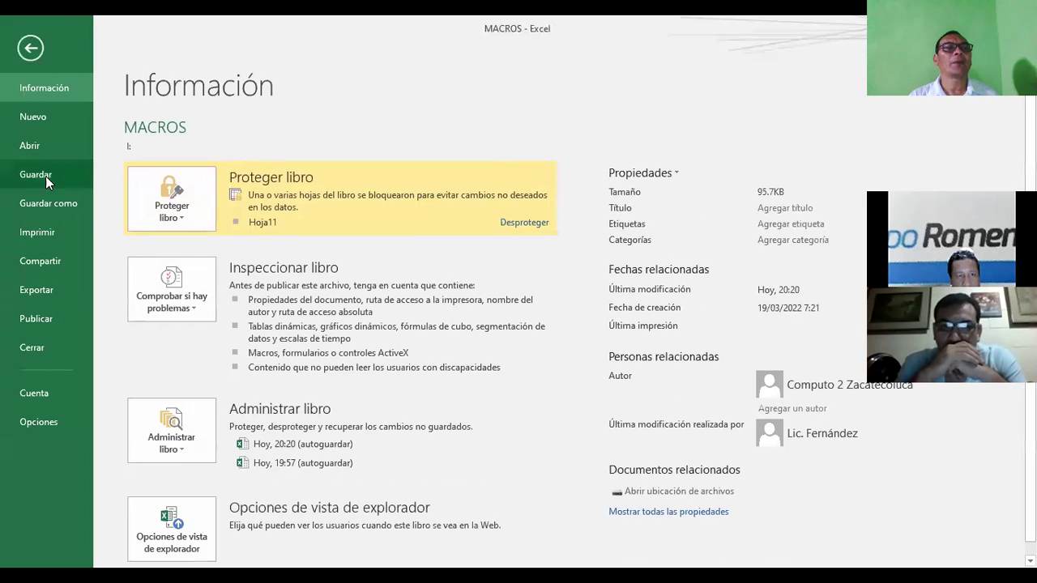
click(32, 204)
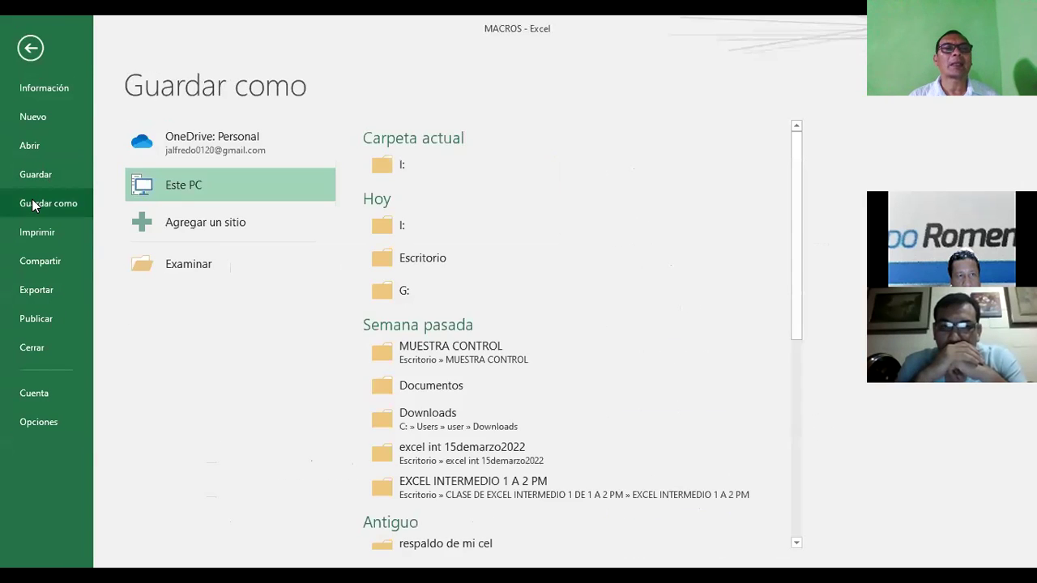
click(462, 258)
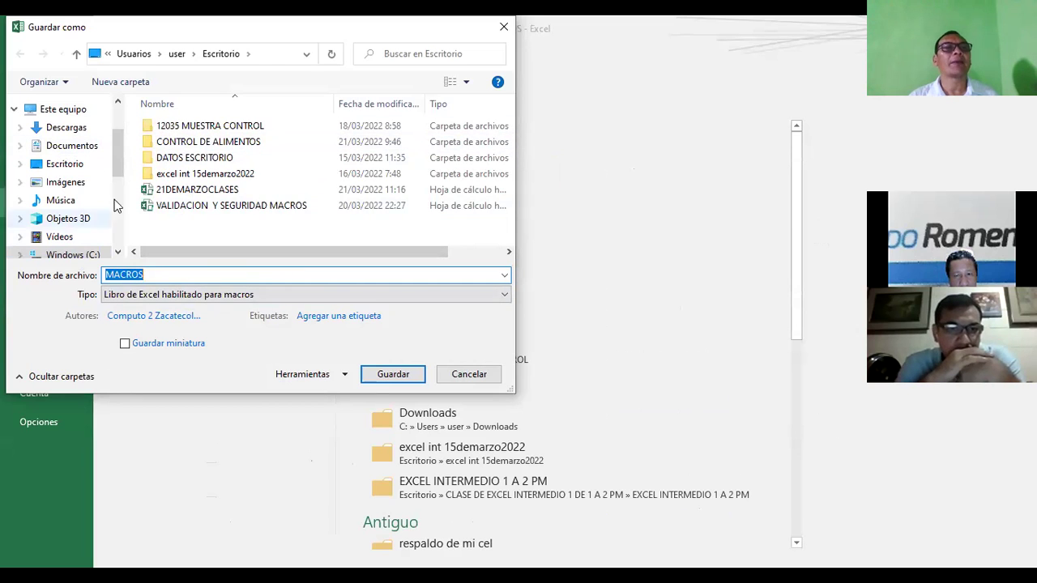
click(392, 380)
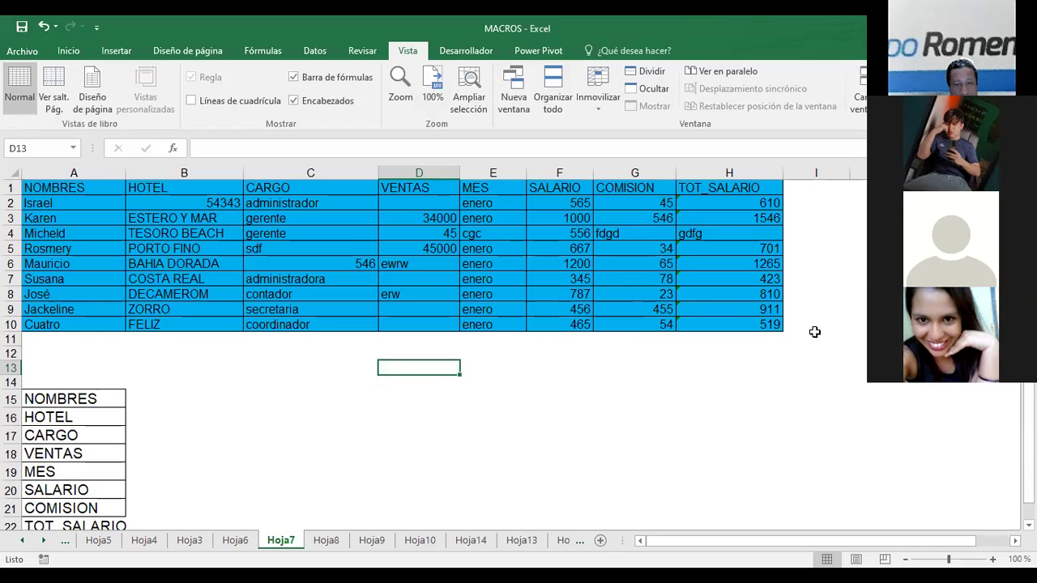
Step: Protect the Hoja7 sheet with Revisar > Proteger hoja and accept the defaults
scroll(815, 333, down, 5)
scroll(815, 333, up, 5)
click(677, 395)
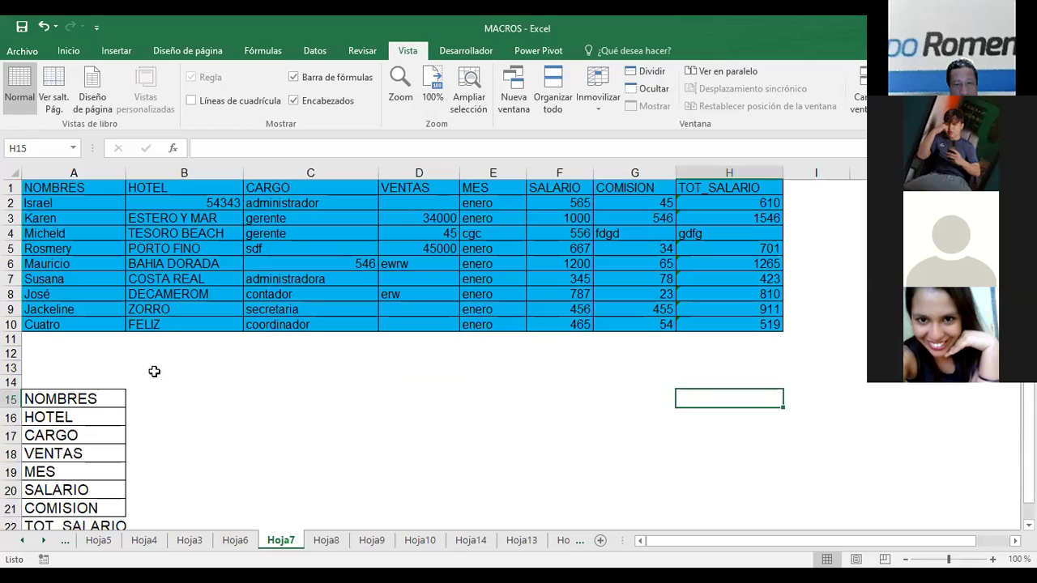
click(261, 366)
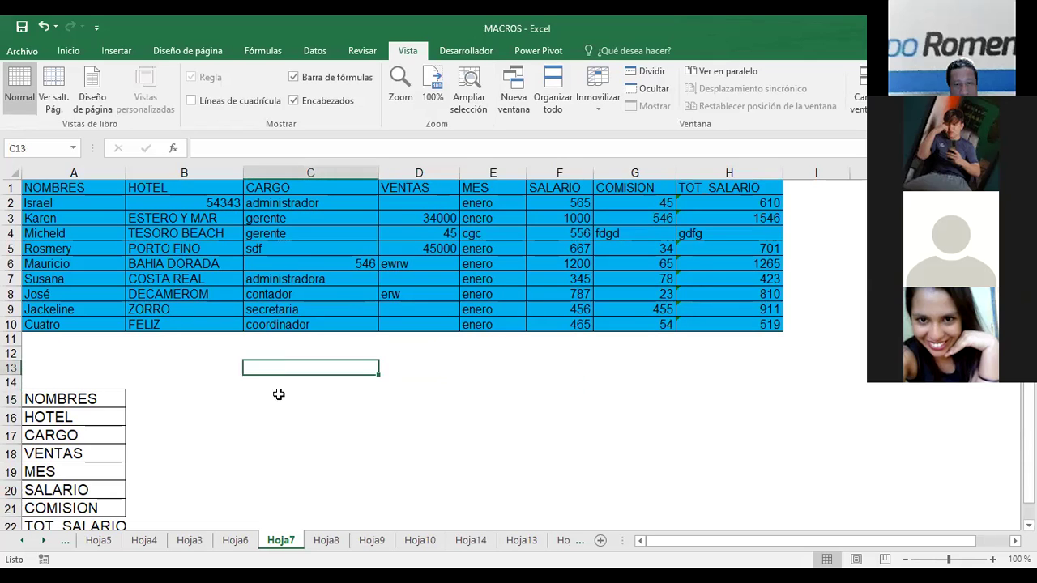
click(361, 50)
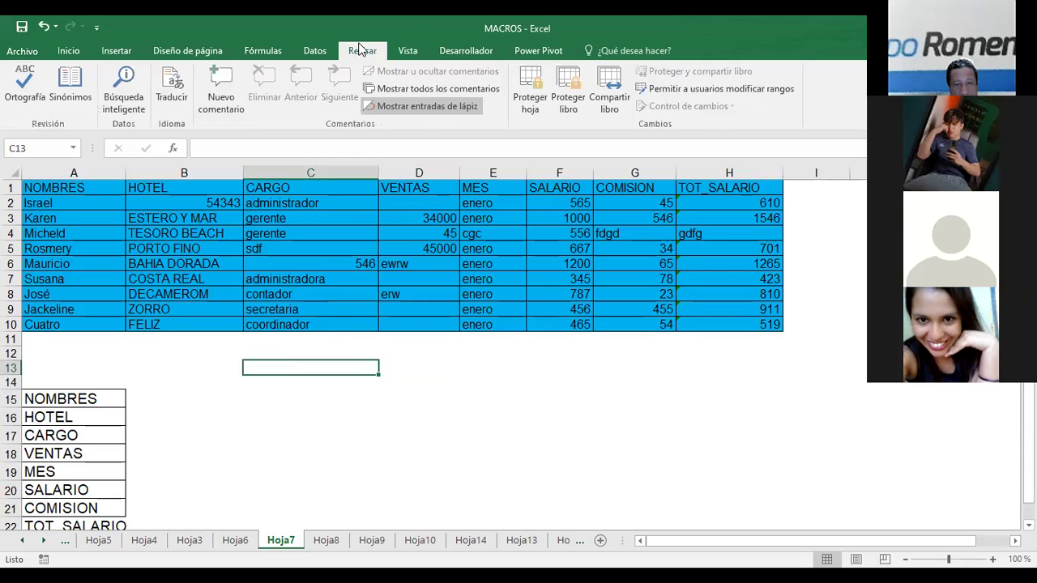
click(532, 97)
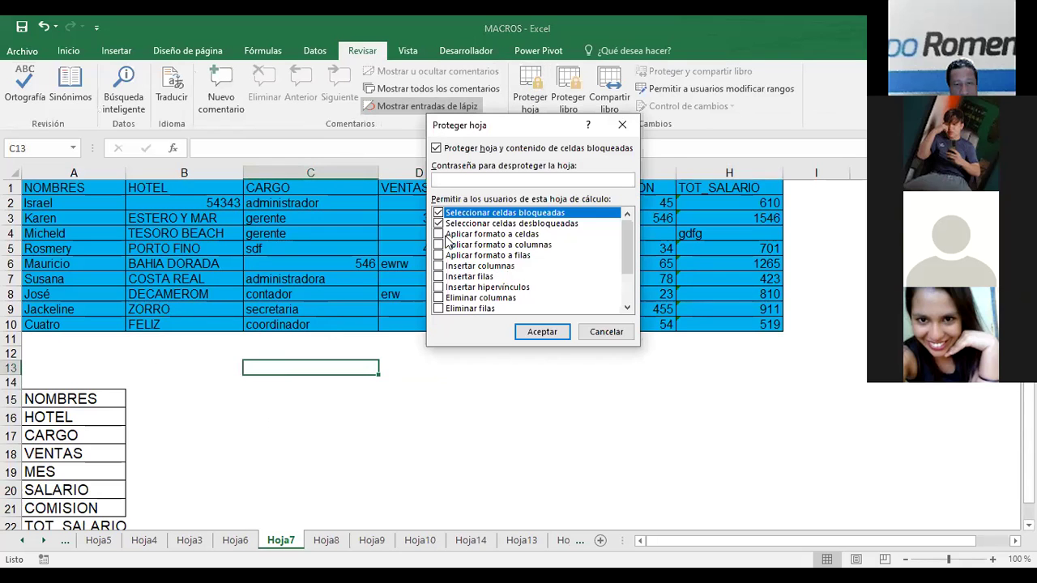
click(564, 332)
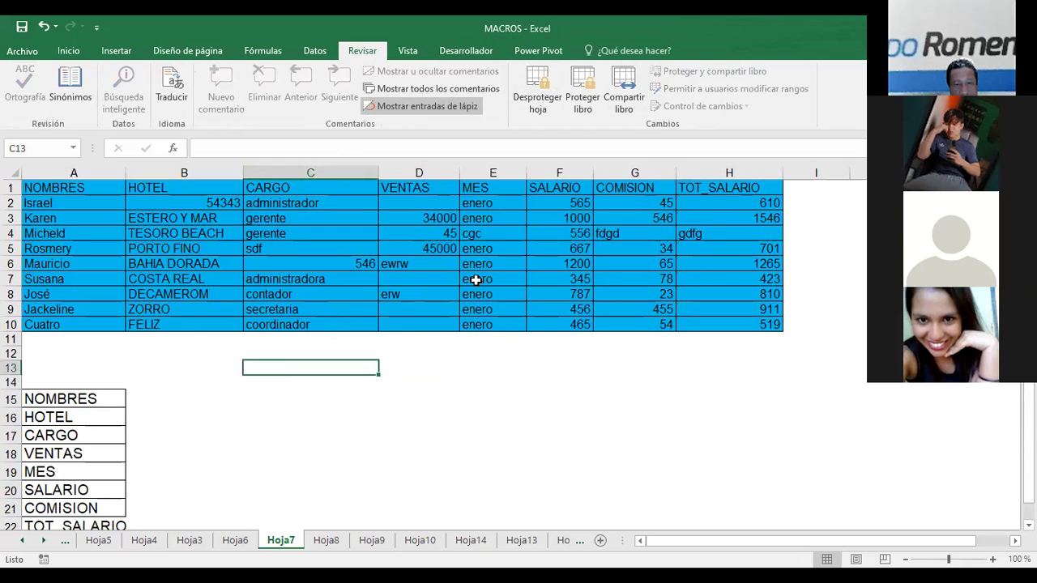
Step: Try editing the 556 salary in F4 and dismiss the protected-sheet warning
click(476, 280)
click(489, 244)
click(566, 230)
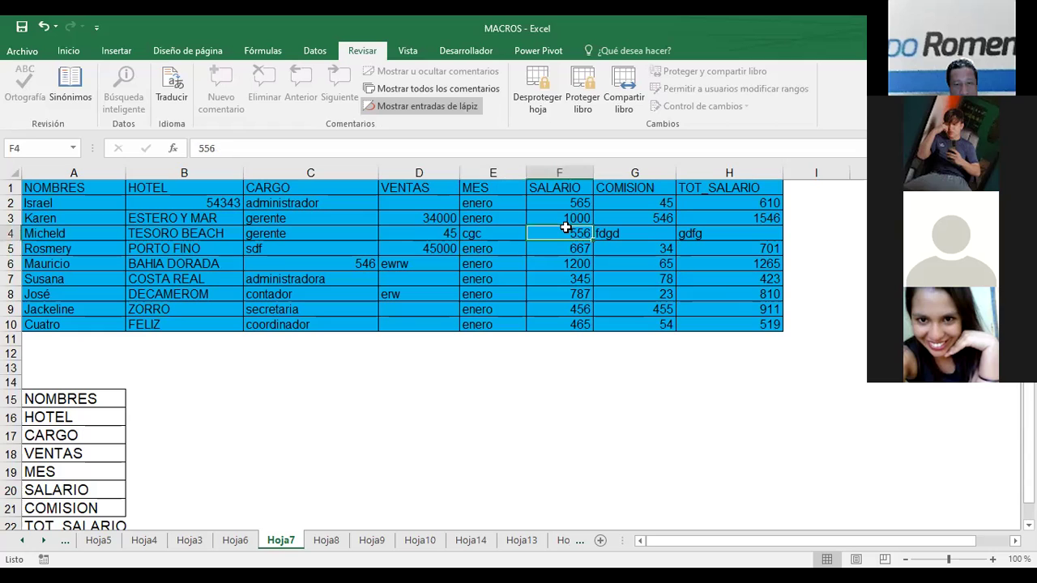
double_click(564, 233)
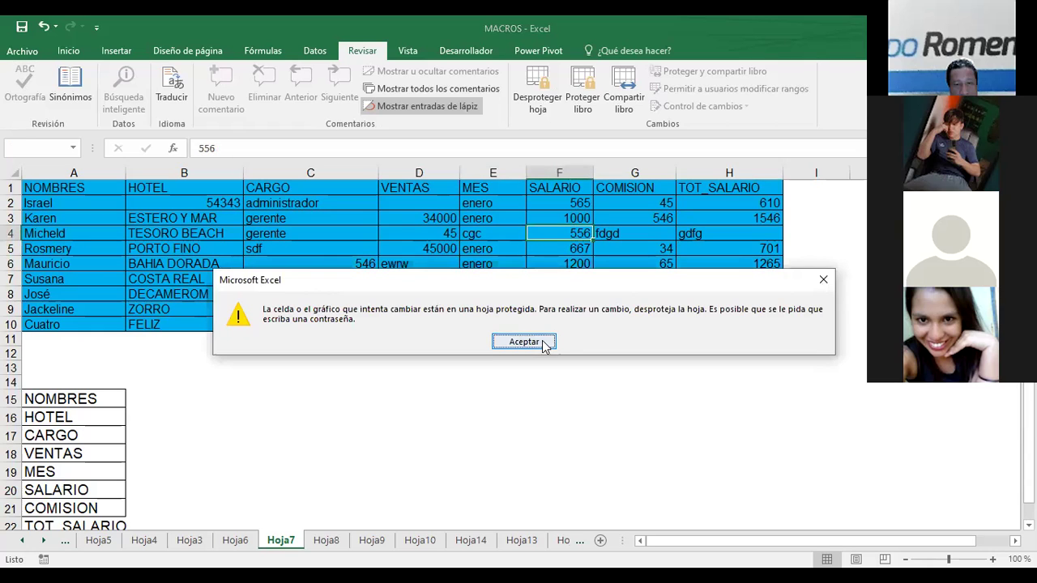
click(544, 344)
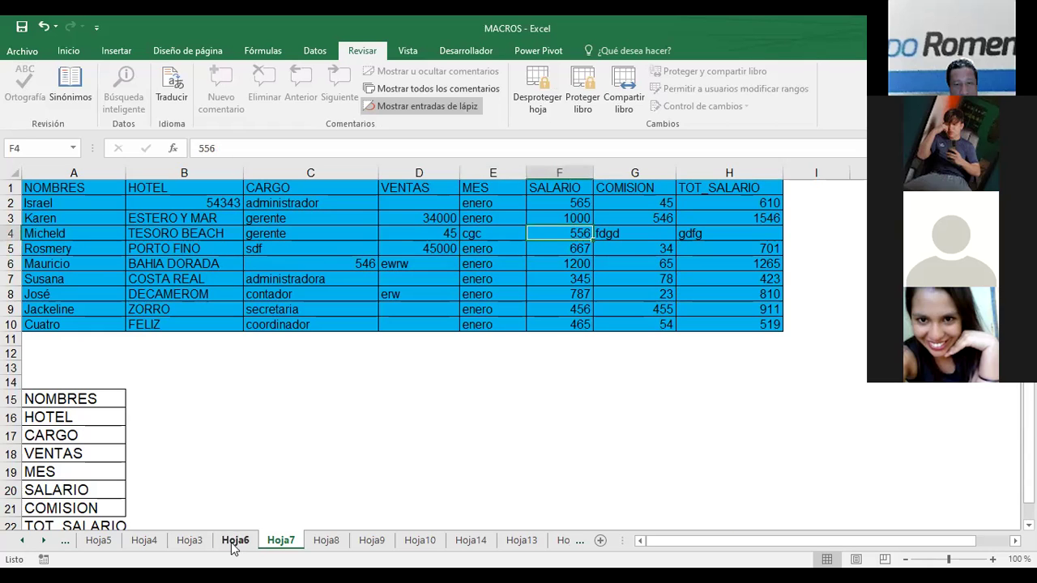
Step: Add three blank sheets, Hoja17, Hoja18 and Hoja19
click(600, 541)
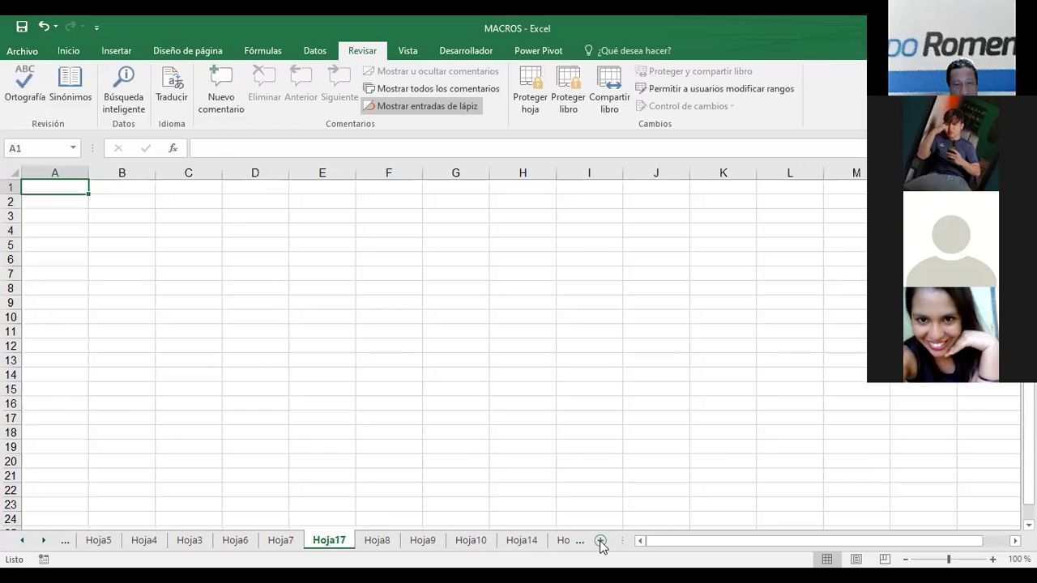
click(600, 541)
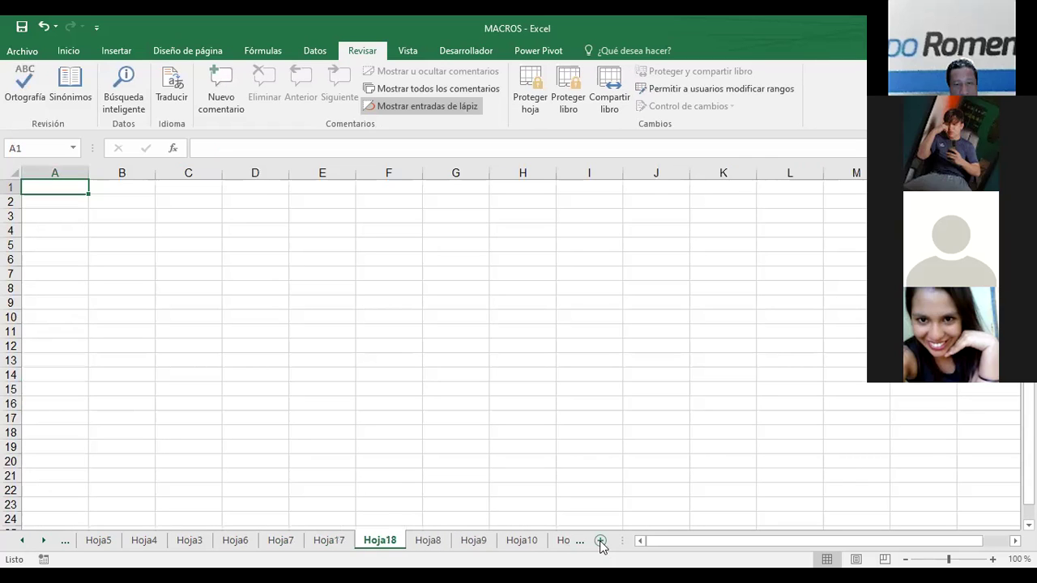
click(600, 541)
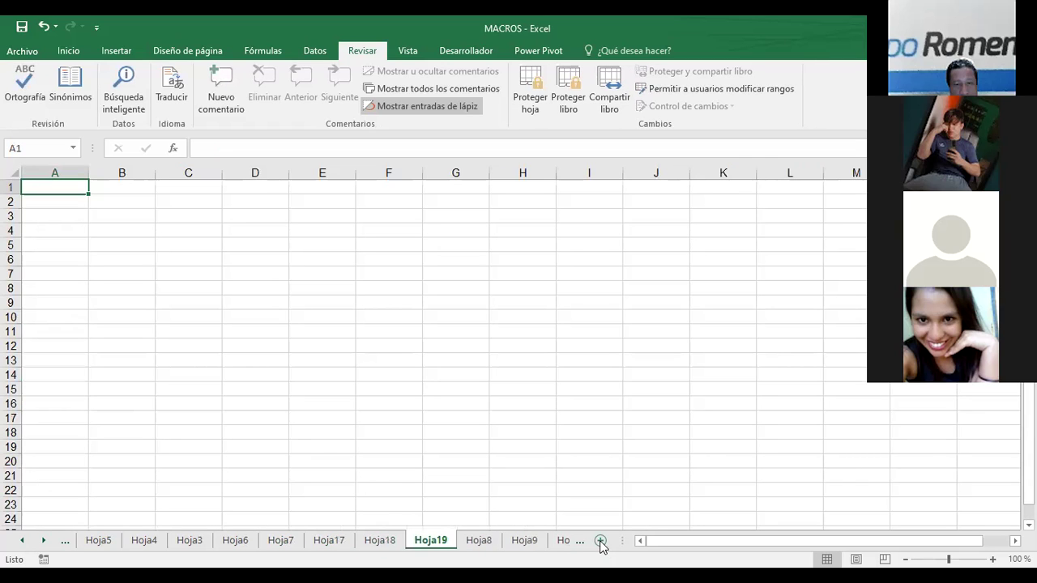
Step: Visit Hoja17, Hoja18 and Hoja19, then return to the Hoja7 table
click(329, 541)
click(366, 541)
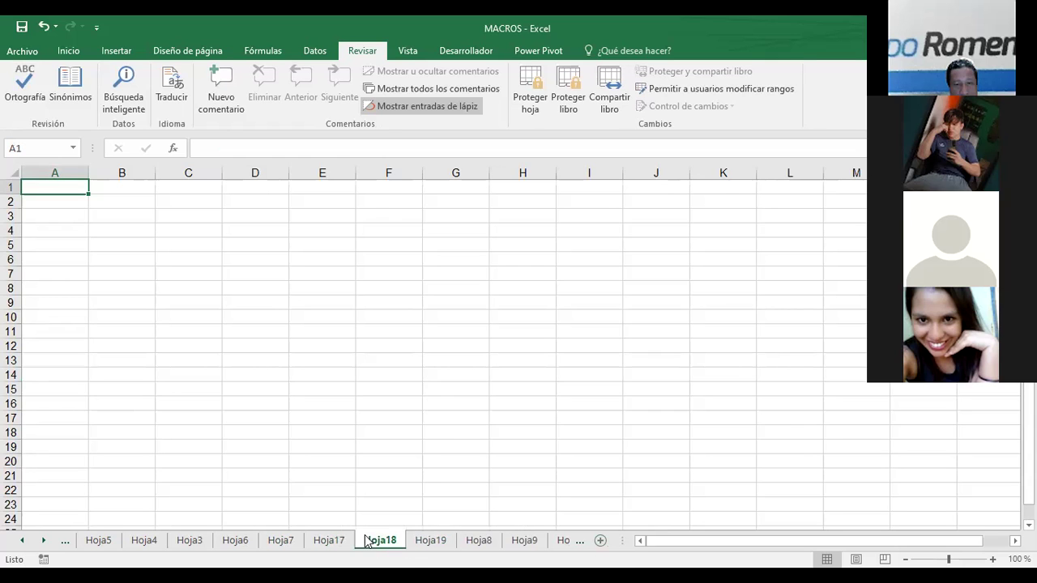
click(433, 545)
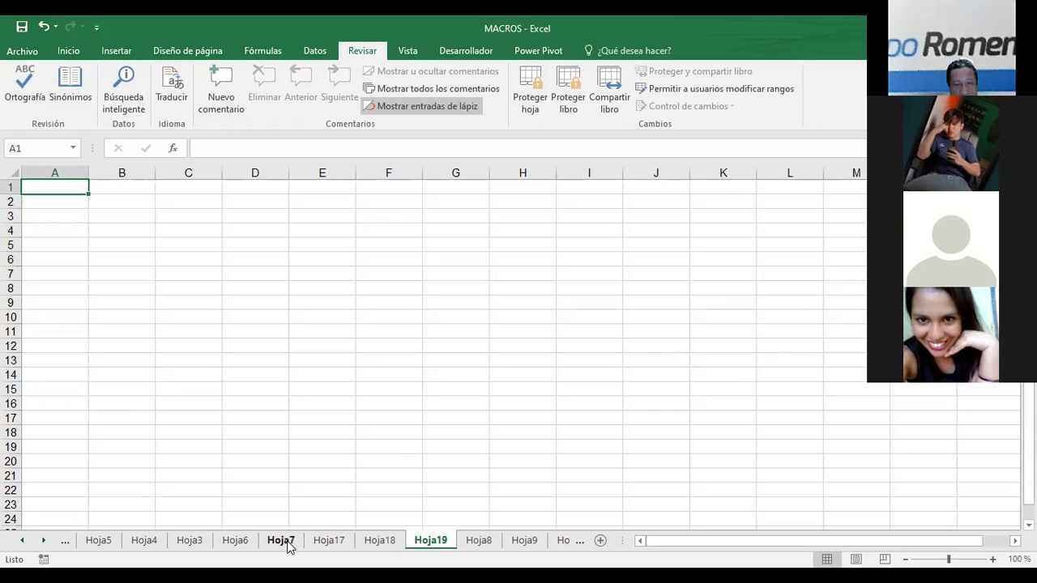
click(283, 543)
click(271, 392)
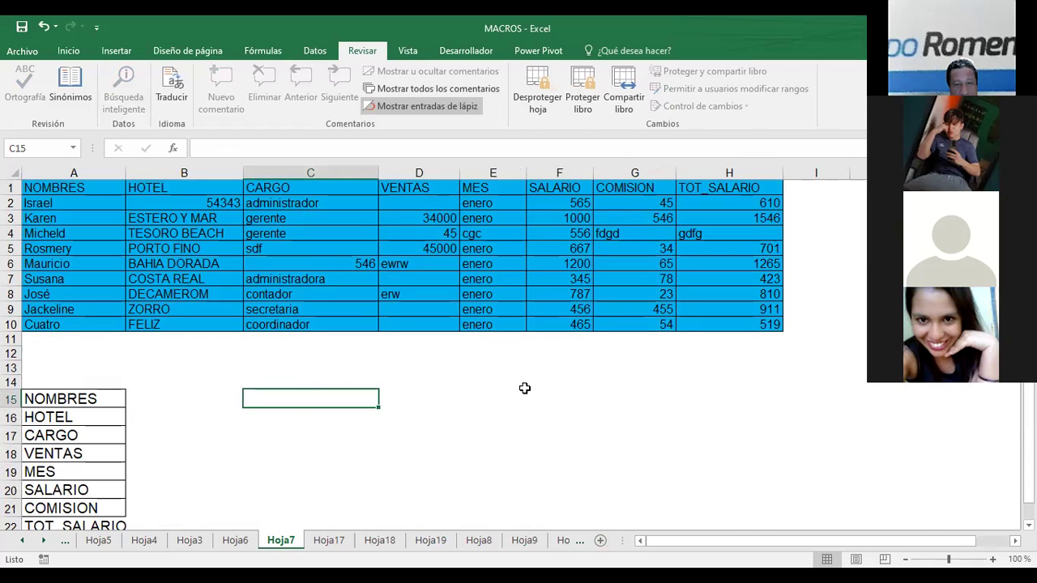
Step: Protect the workbook structure with a password, re-entering it after a mismatch error
click(581, 93)
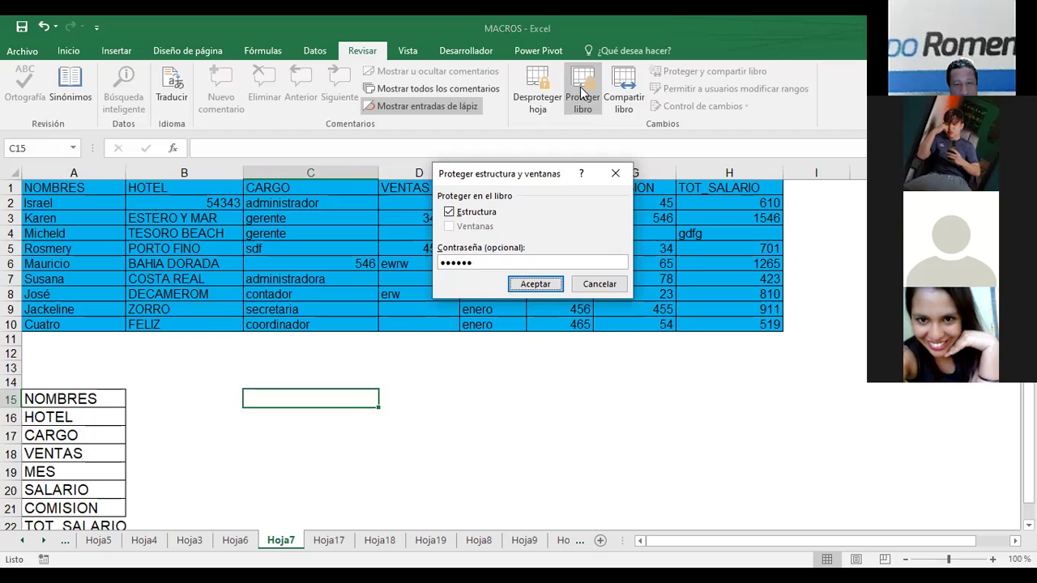
key(Return)
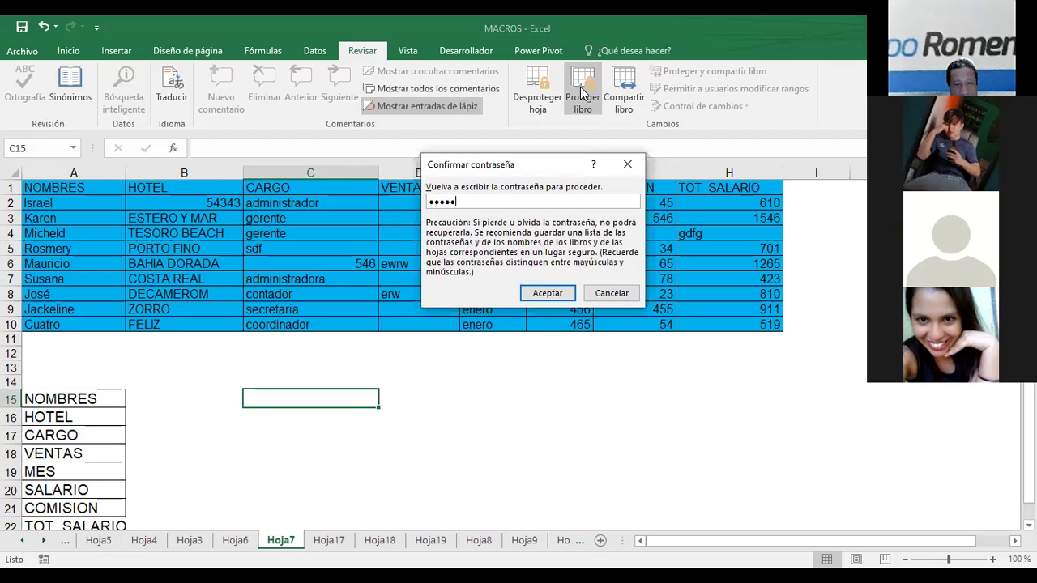
key(Return)
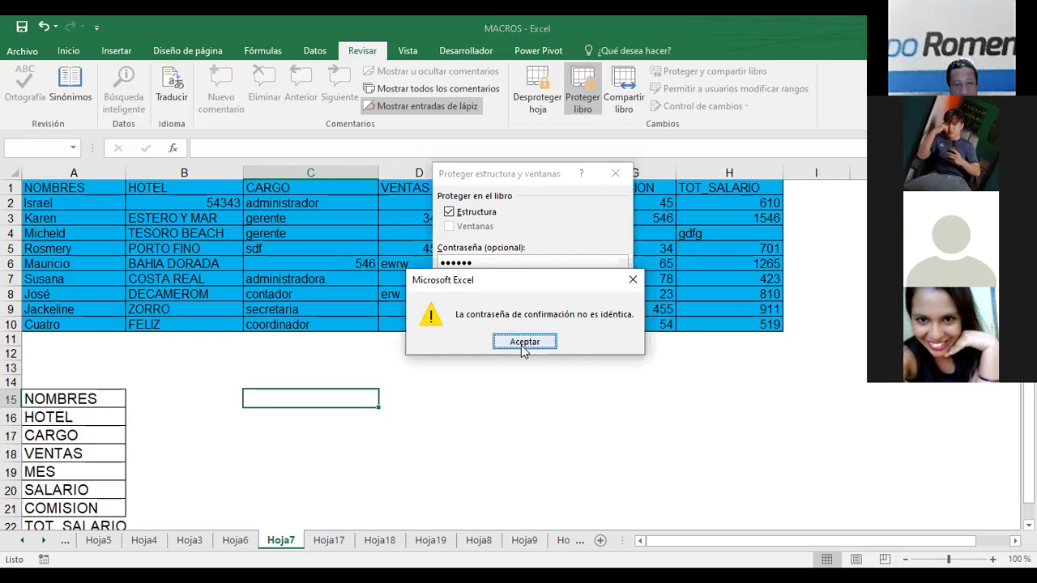
click(521, 343)
key(BackSpace)
key(Return)
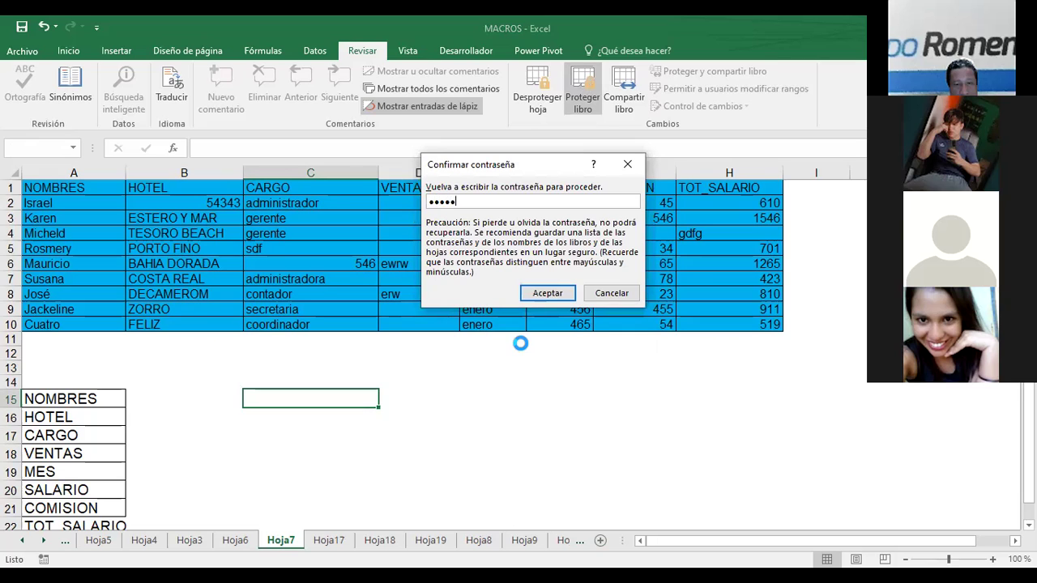
key(Return)
Step: Switch to Hoja17 and then back to the Hoja7 table
click(514, 366)
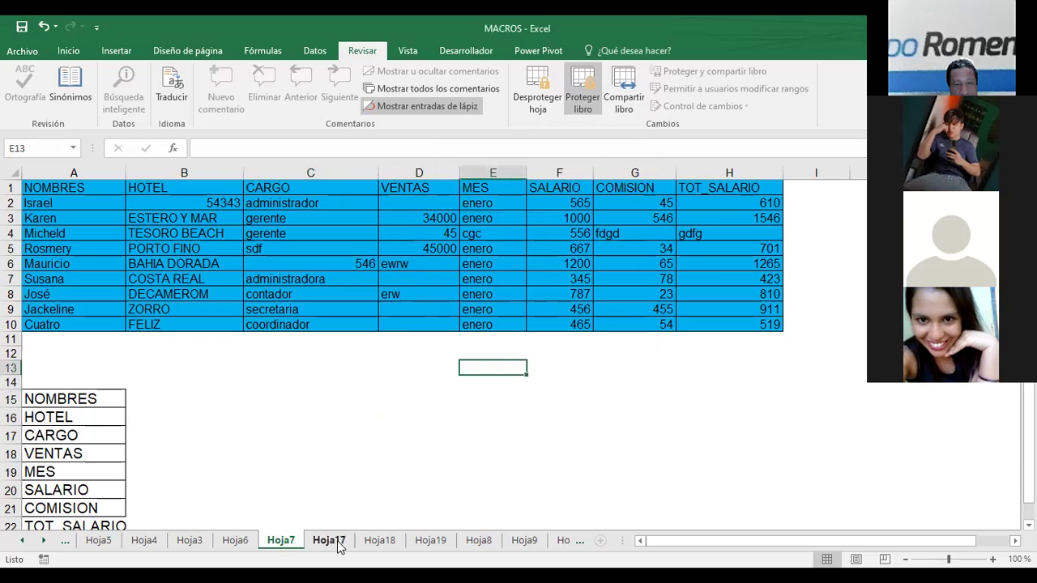
click(339, 542)
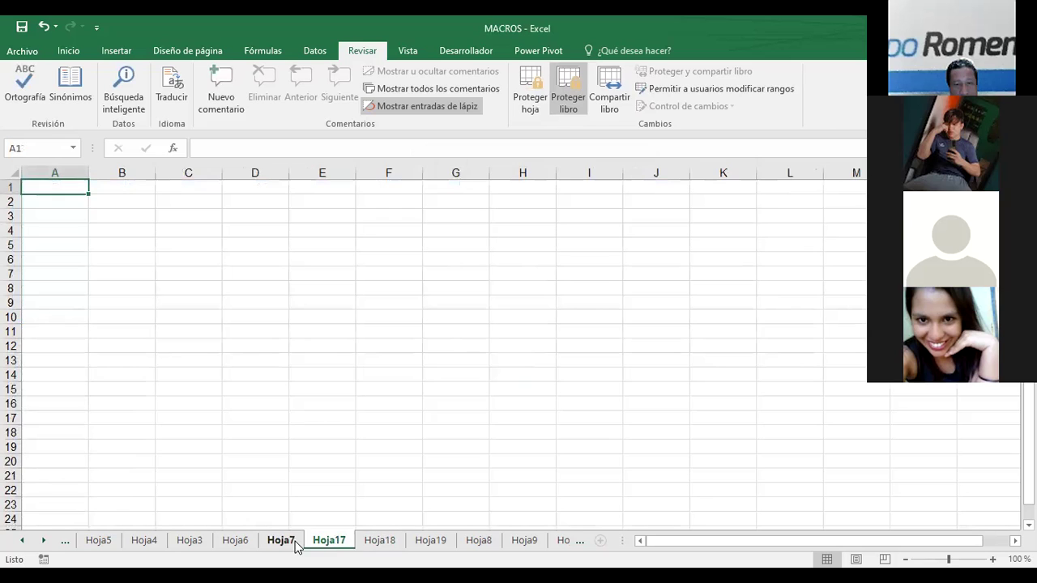
click(294, 542)
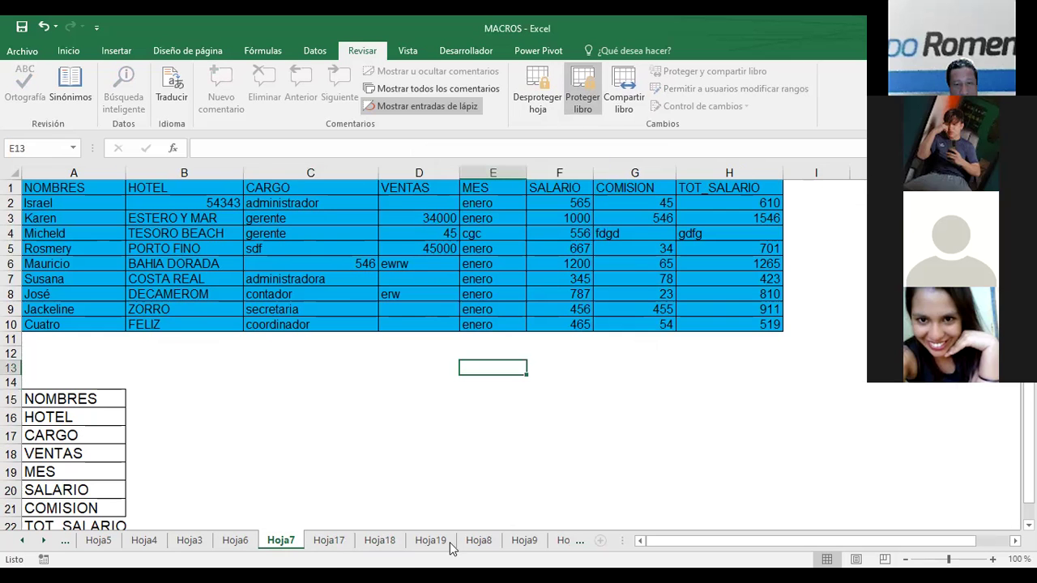
Step: Dismiss the Hoja7 tab's context menu and select cell C6 holding 546
right_click(282, 541)
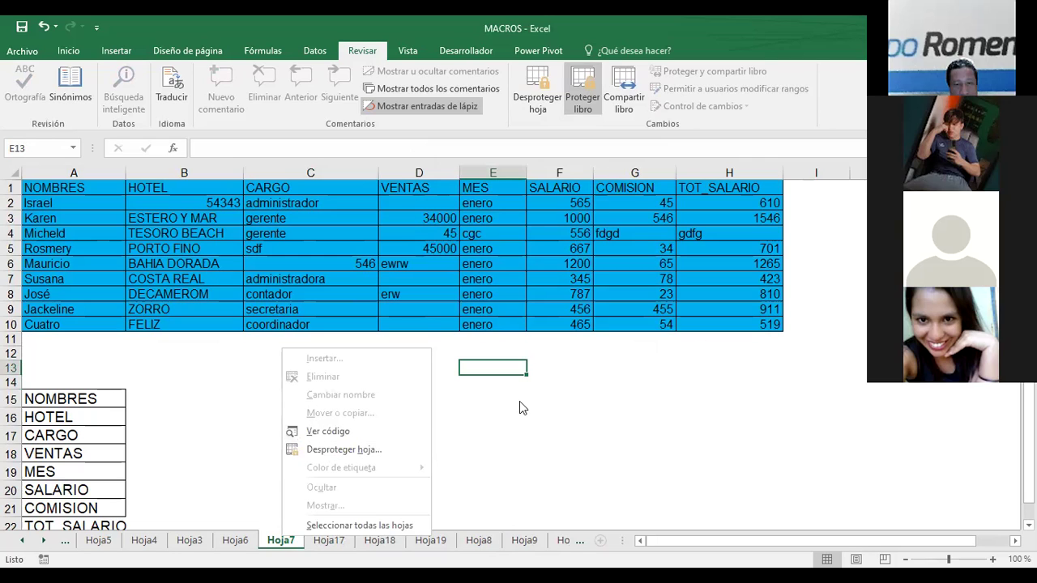
click(583, 405)
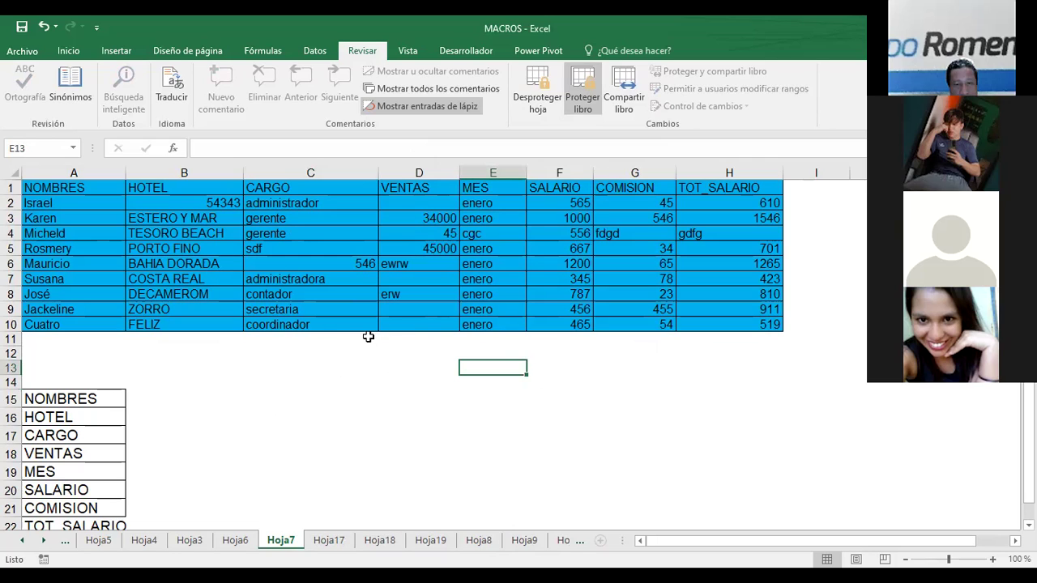
click(369, 265)
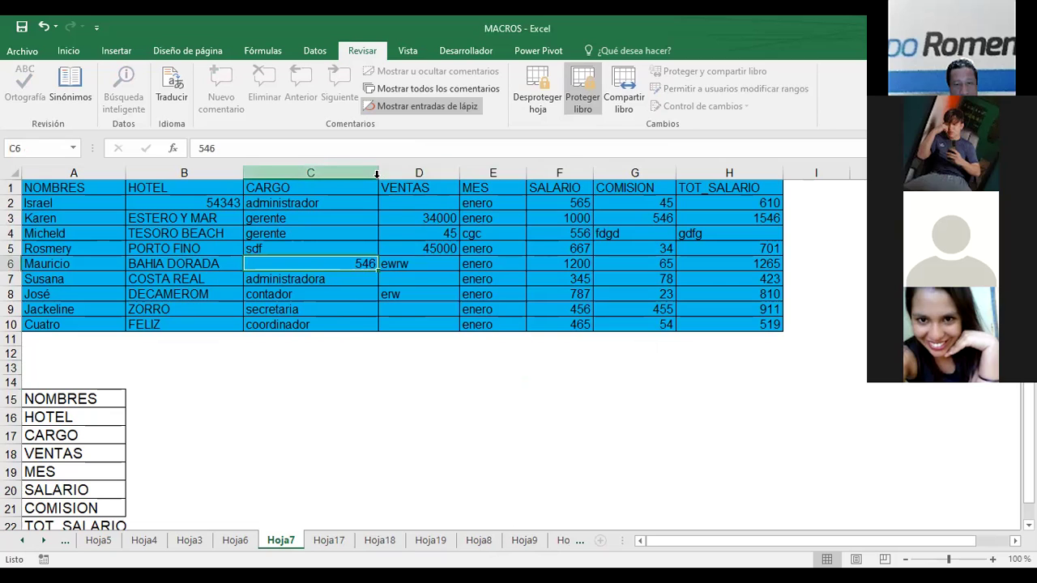
Step: Select columns C–D, rows 6–8, rows 5–6 and columns B–C of the table
drag(377, 173, 421, 173)
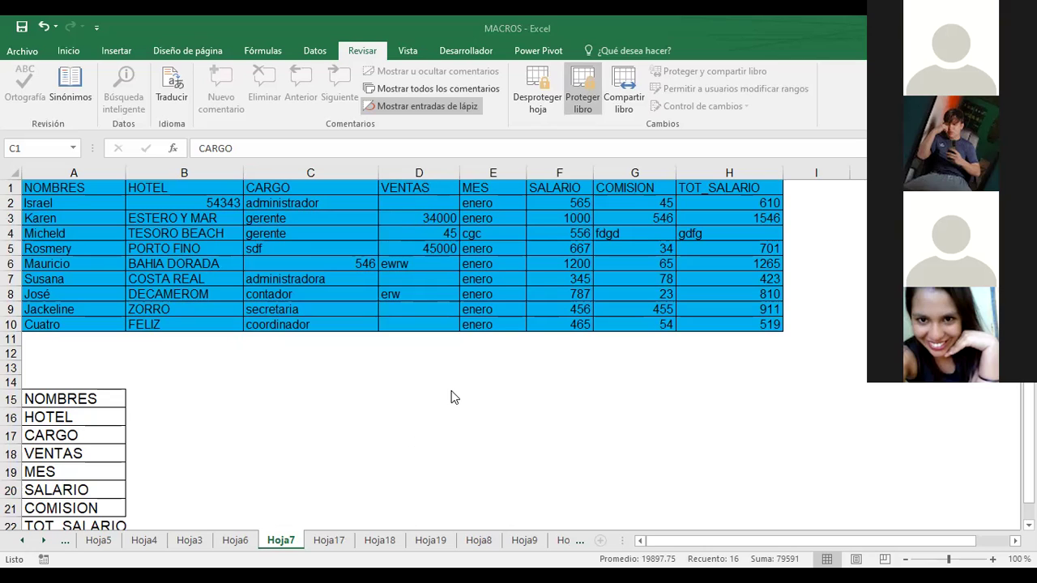
click(551, 379)
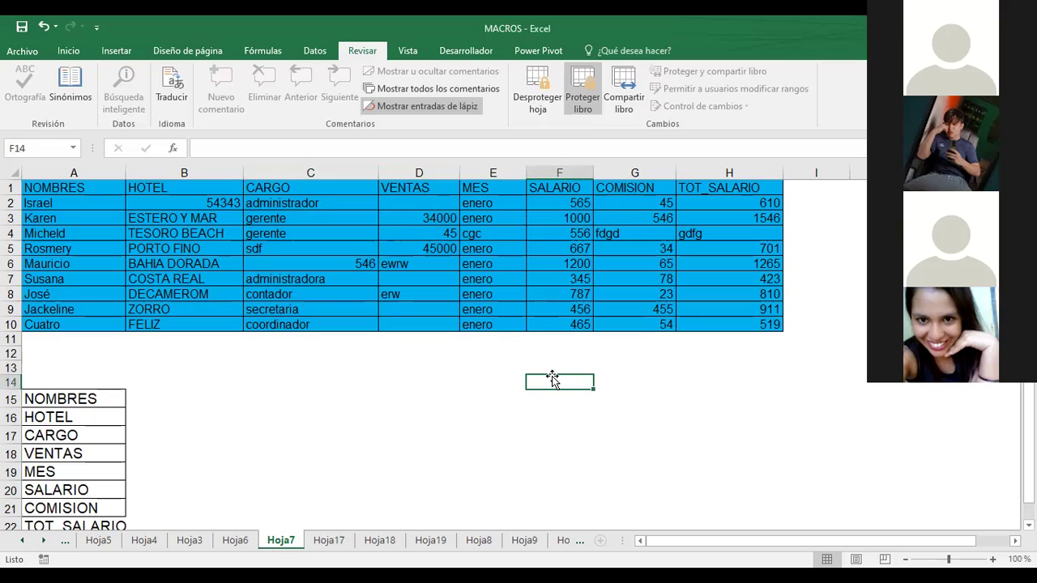
click(16, 347)
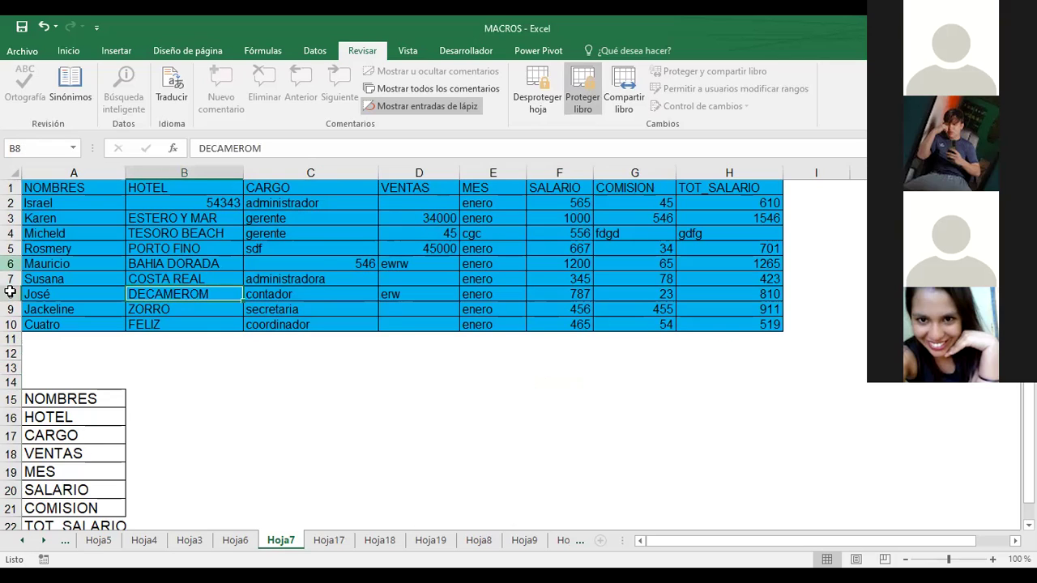
drag(9, 263, 10, 294)
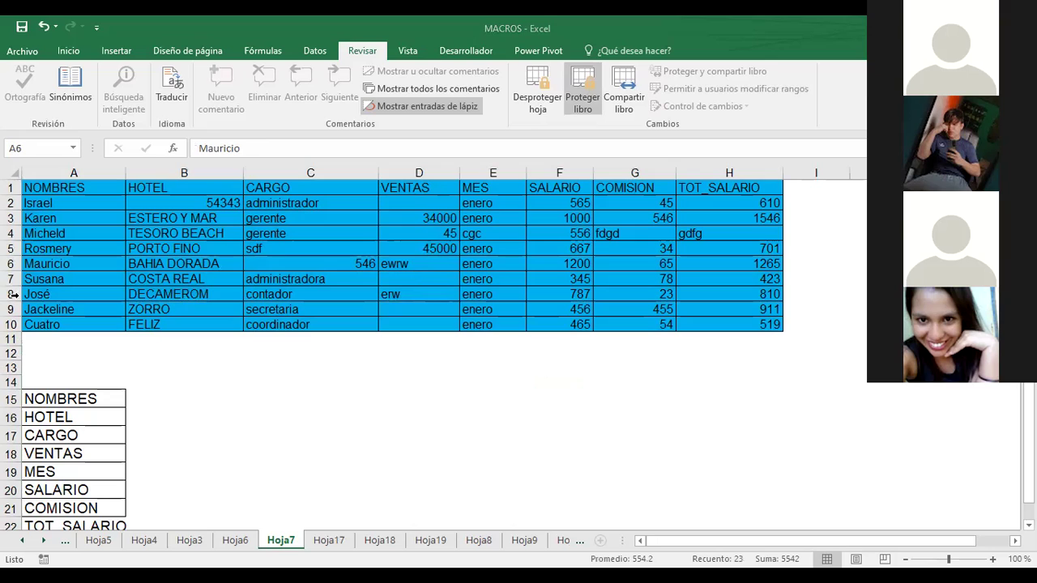
drag(11, 264, 12, 249)
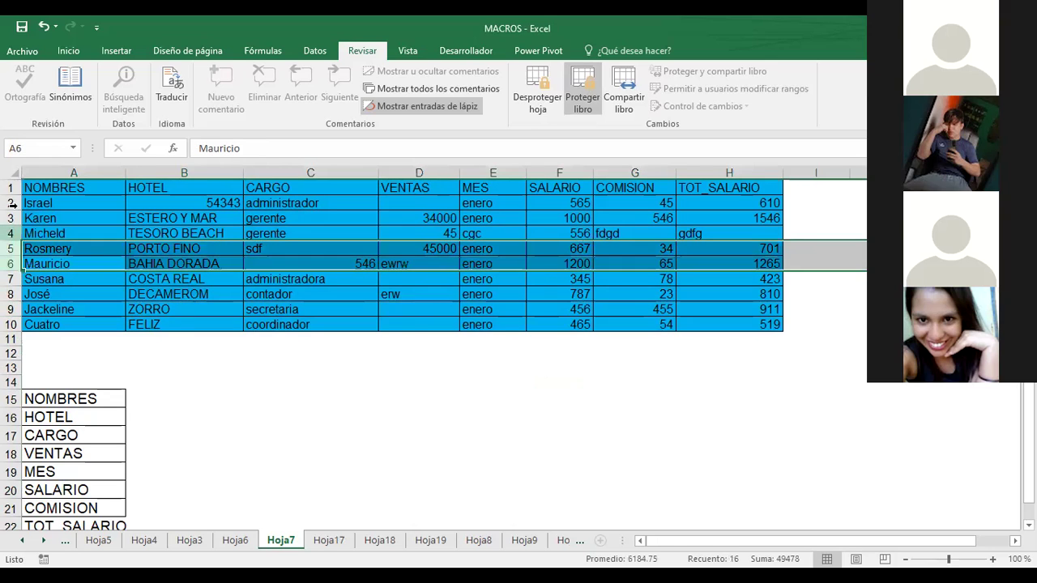
drag(132, 172, 379, 174)
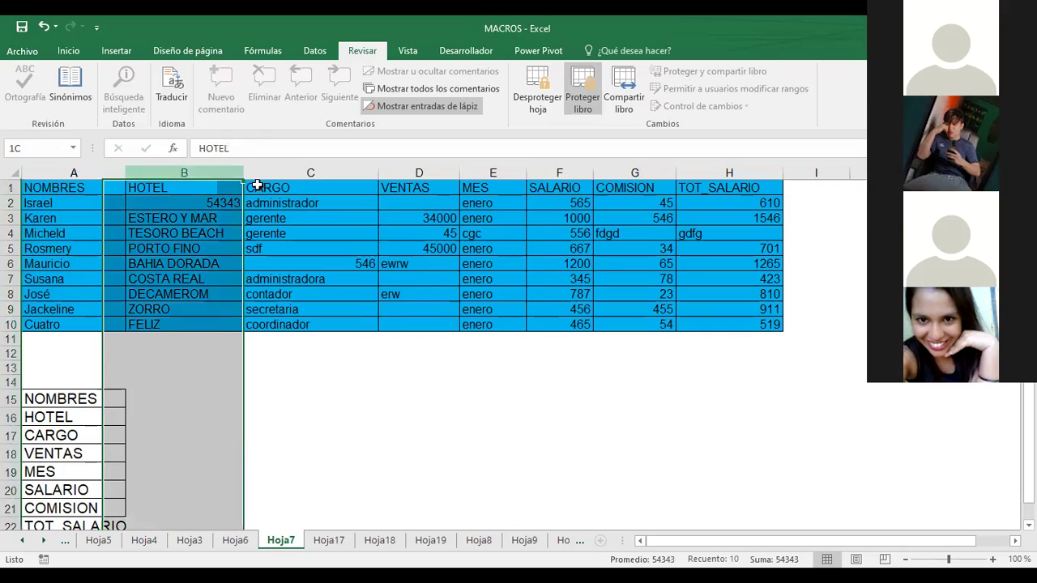
Step: Select cells F7, G6, H4, C10 (coordinador) and C9 (secretaria) in turn
click(567, 278)
click(635, 264)
click(716, 235)
click(354, 322)
click(328, 310)
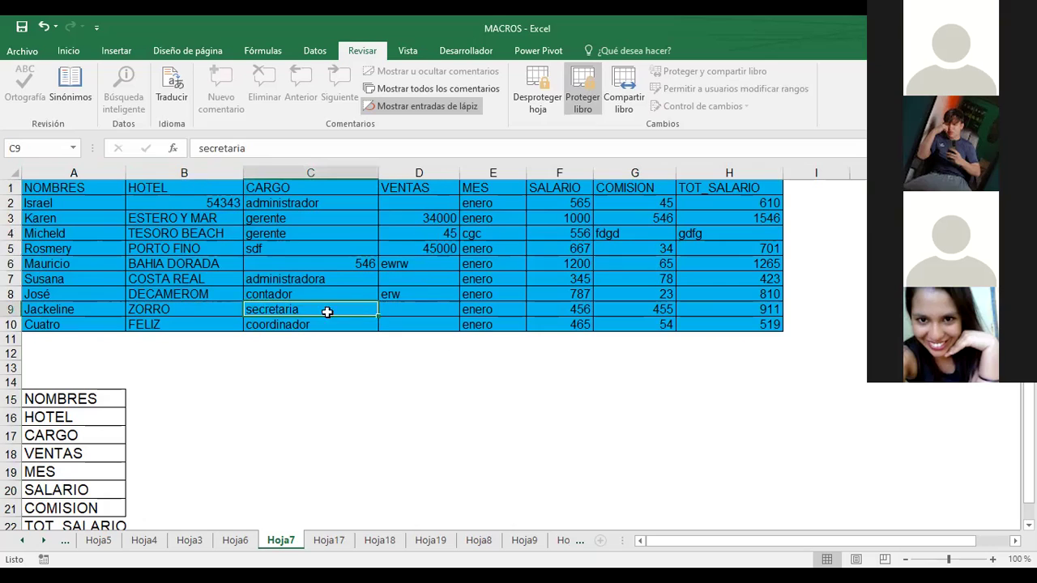
Step: Unprotect the workbook structure with its password and go to the Archivo information page
click(586, 89)
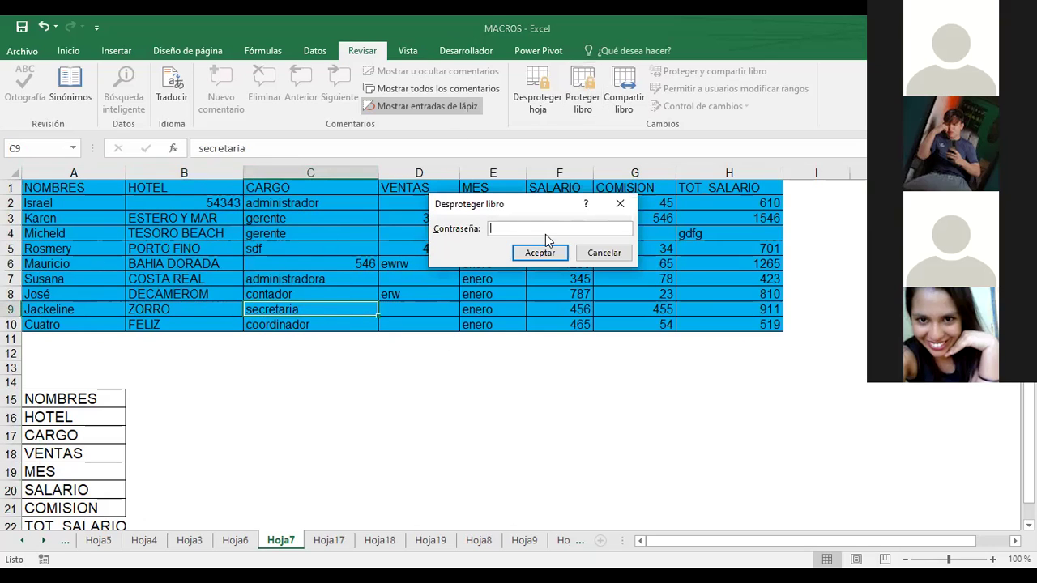
key(Return)
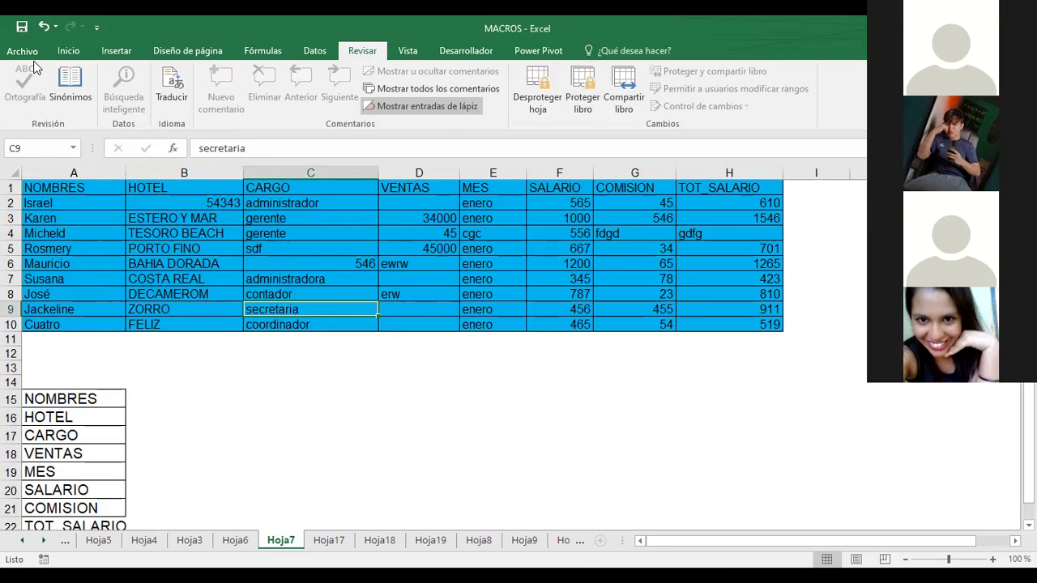
click(24, 52)
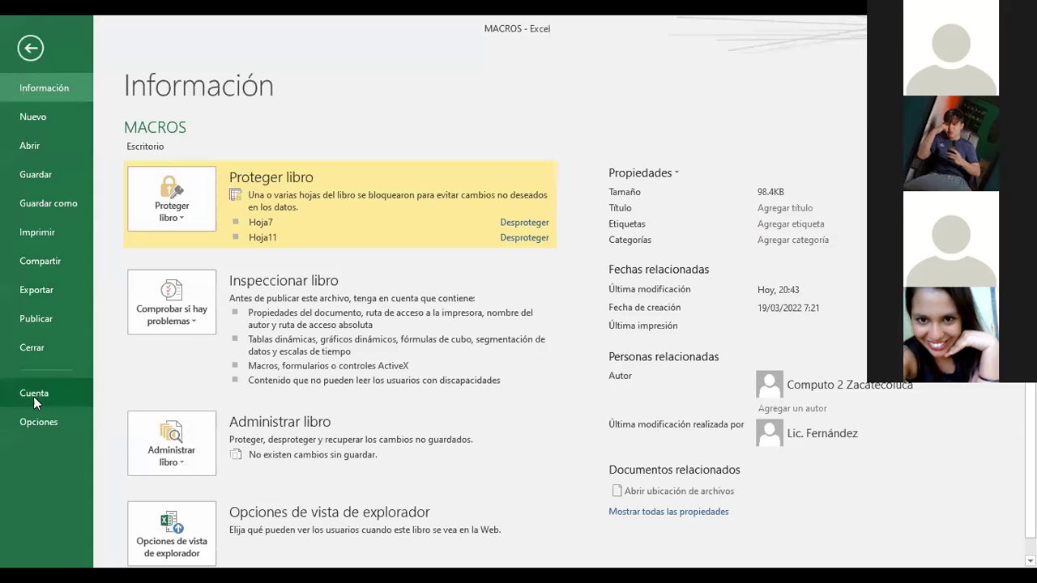
Step: Close the MACROS workbook with Cerrar in the Archivo backstage
click(45, 351)
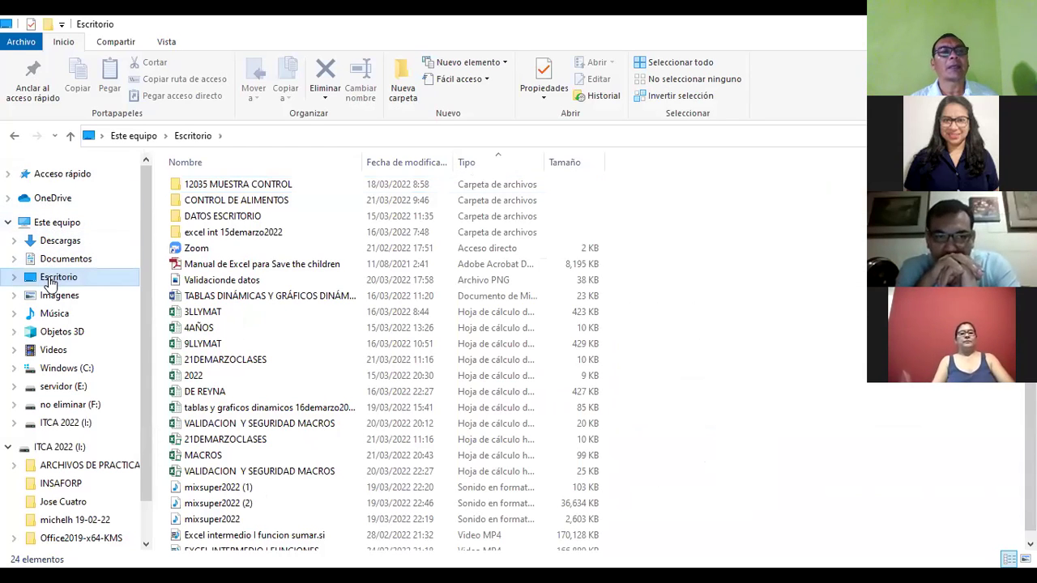
Step: Expand Escritorio in the navigation pane and browse the Excel file-type list to Libro de Excel 97-2003
double_click(50, 279)
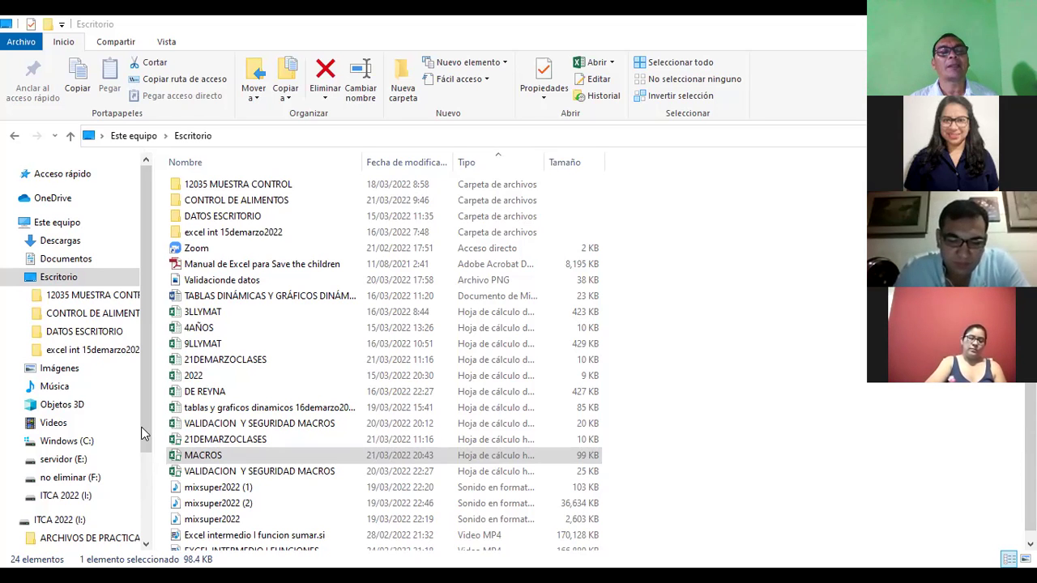
key(alt+Down)
key(Down)
key(Down)
key(Up)
key(Up)
key(Up)
key(Down)
key(Down)
key(Down)
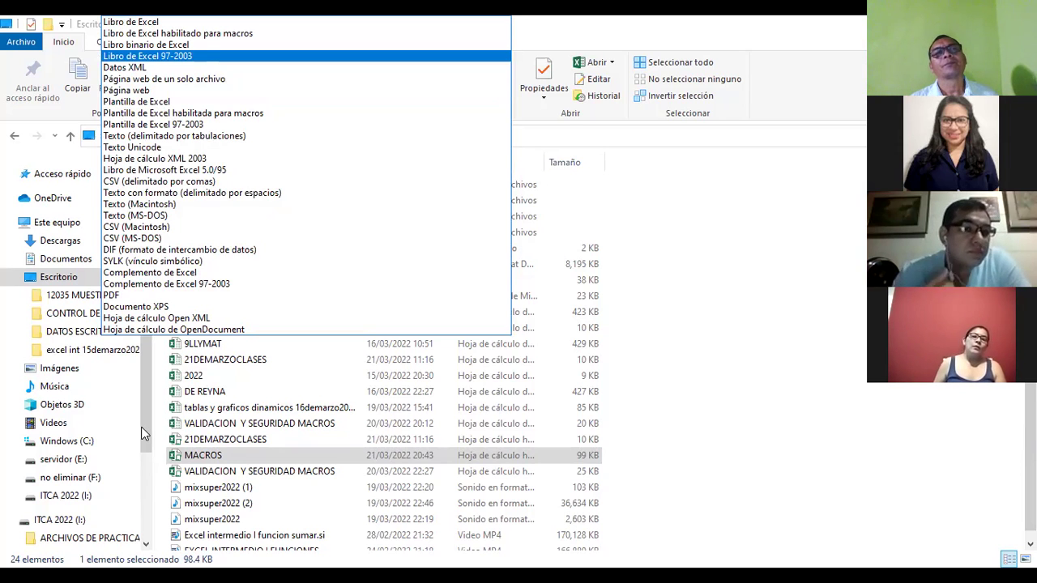
Step: Browse the file types down to Hoja de cálculo de OpenDocument, then close the list
key(Up)
key(Up)
key(Up)
key(Down)
key(Down)
key(Down)
key(Up)
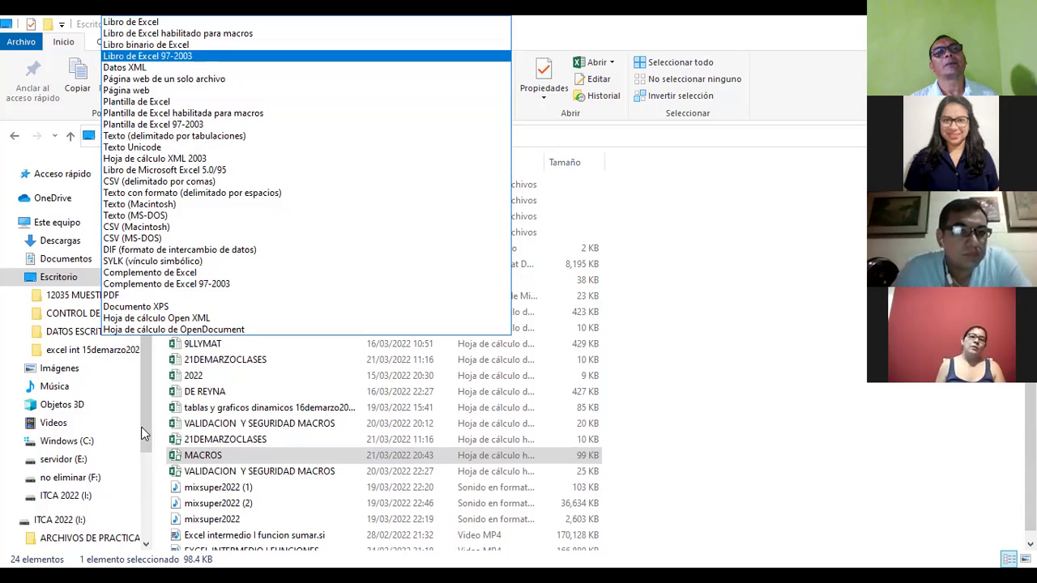
key(Up)
key(End)
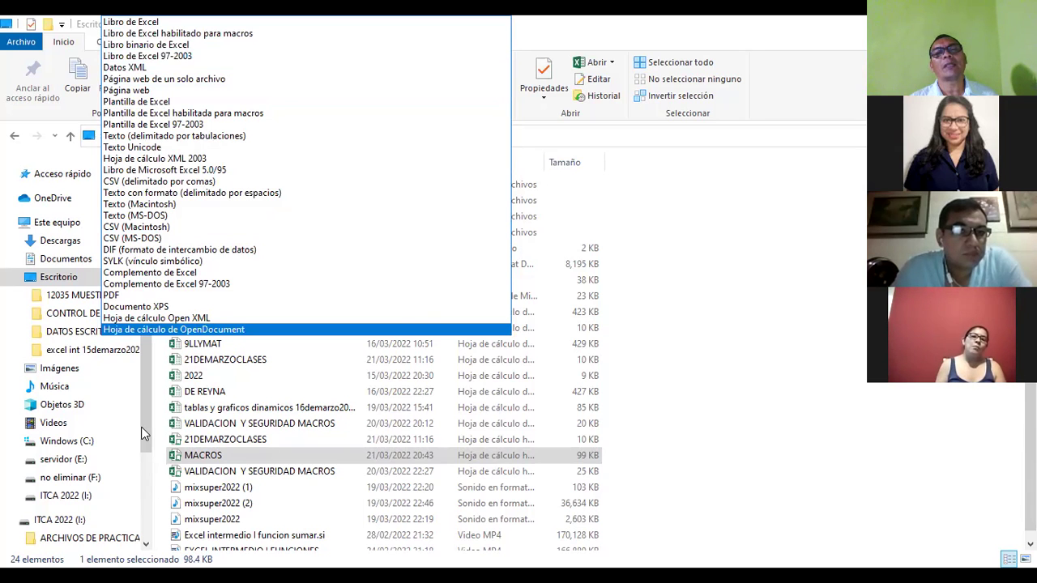
key(Escape)
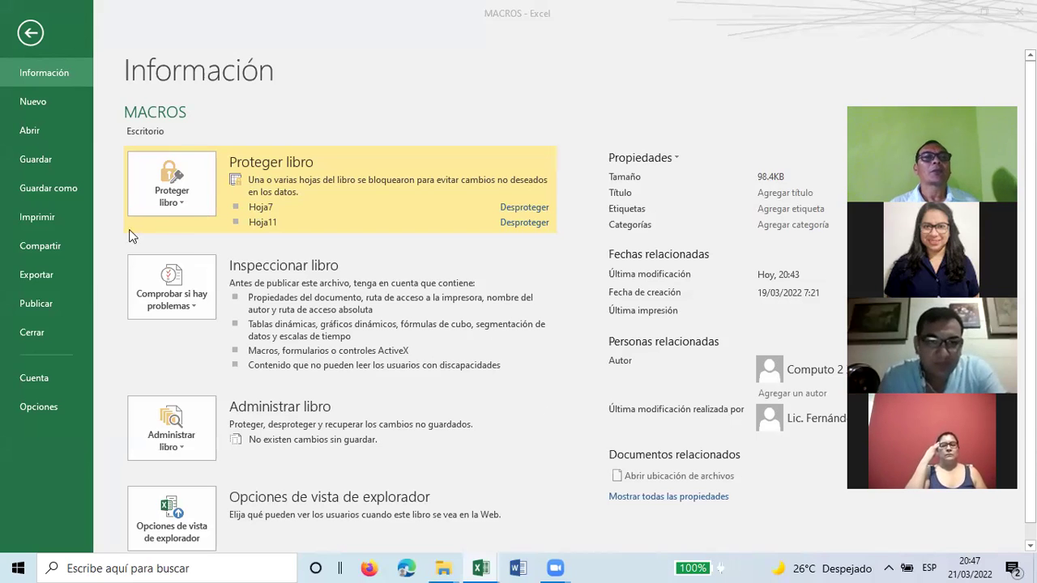
Step: Unprotect Hoja7 from the Archivo > Información page
click(24, 33)
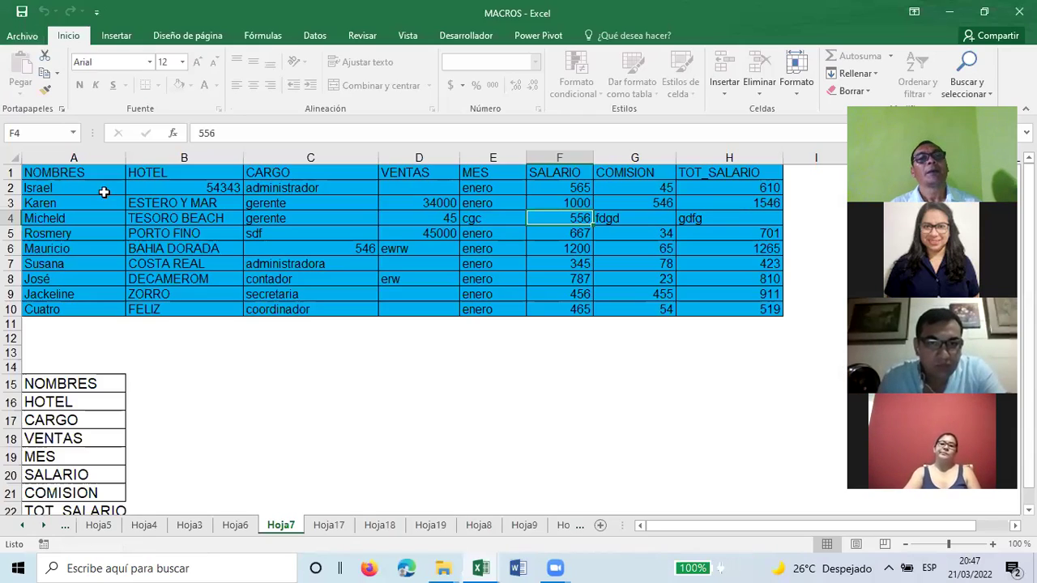
click(25, 35)
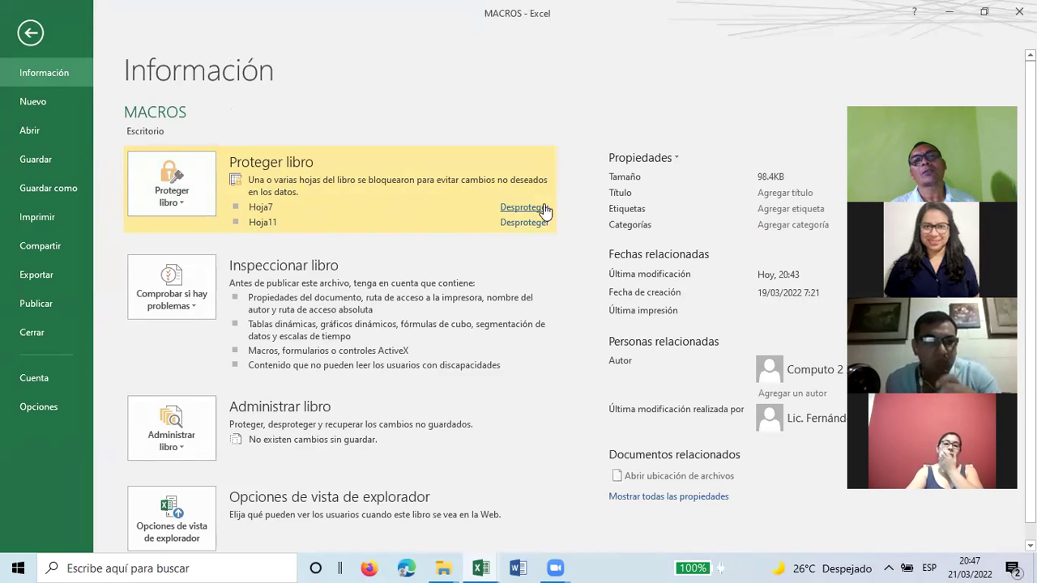
click(521, 209)
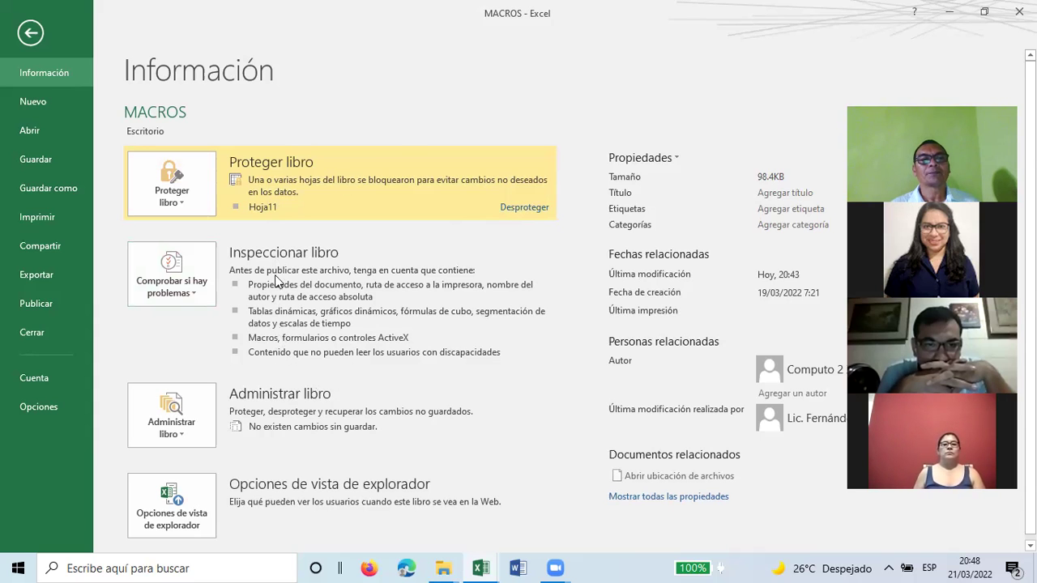
Step: Return to the information page and show the Proteger libro options
click(30, 32)
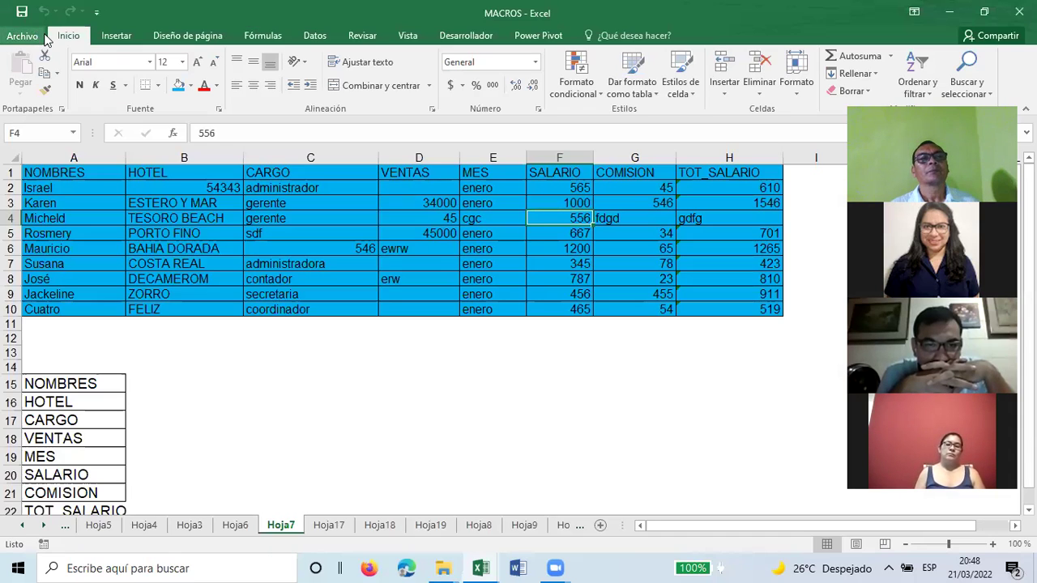
click(10, 37)
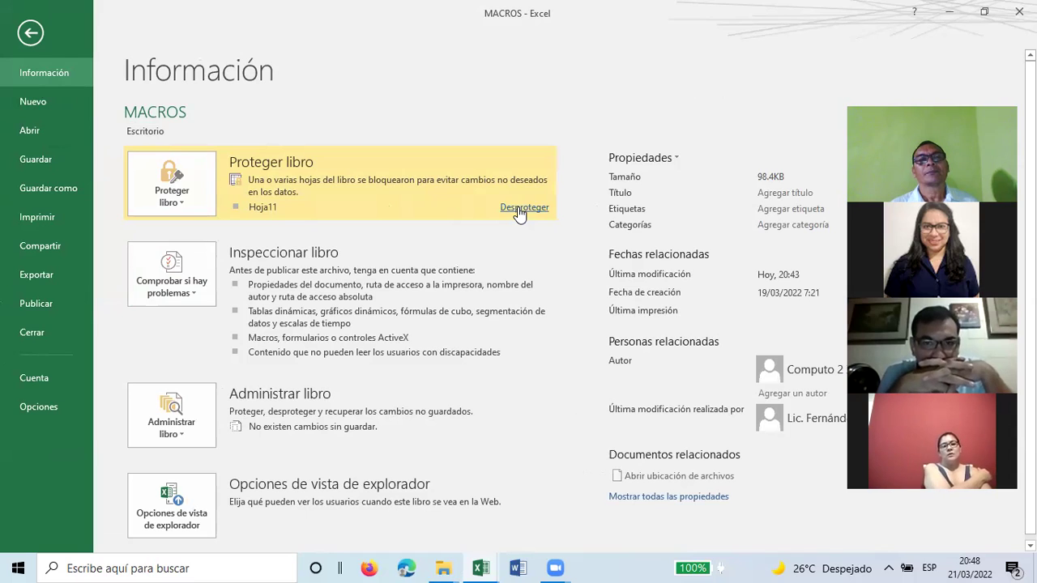
click(181, 202)
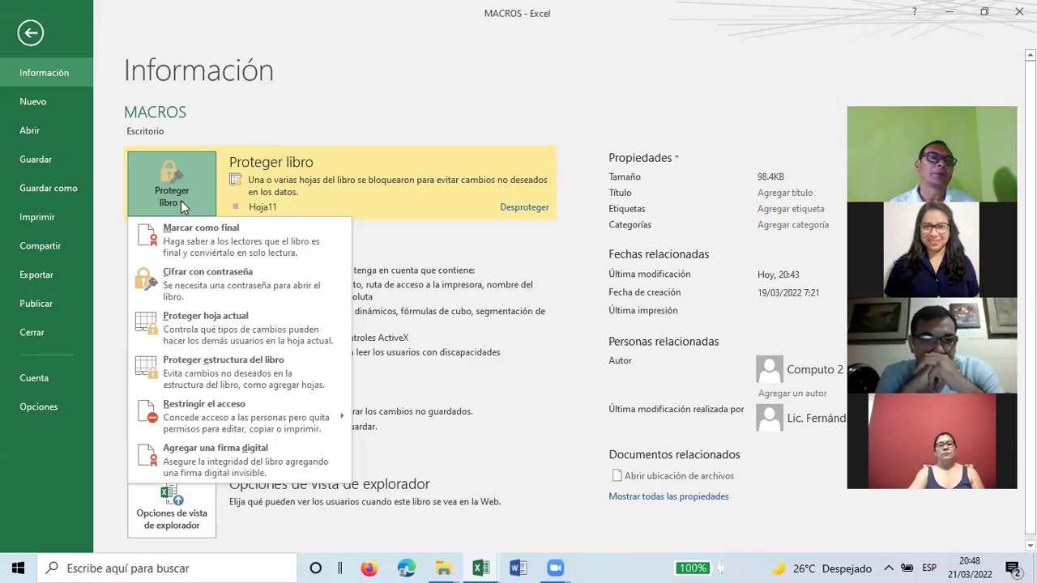
Step: Encrypt MACROS with a confirmed password via Proteger libro, then return to the Hoja7 worksheet
click(224, 274)
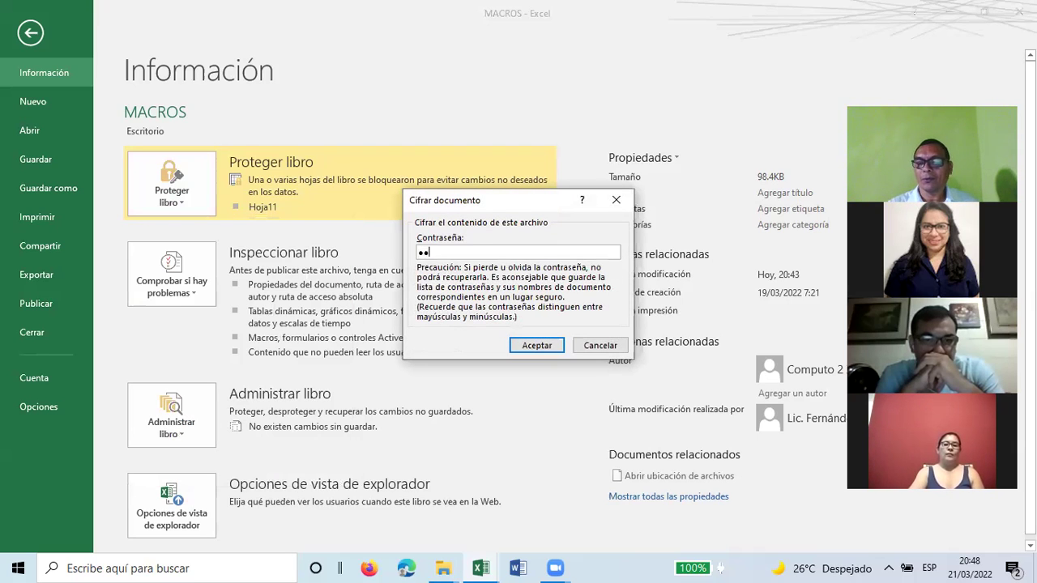
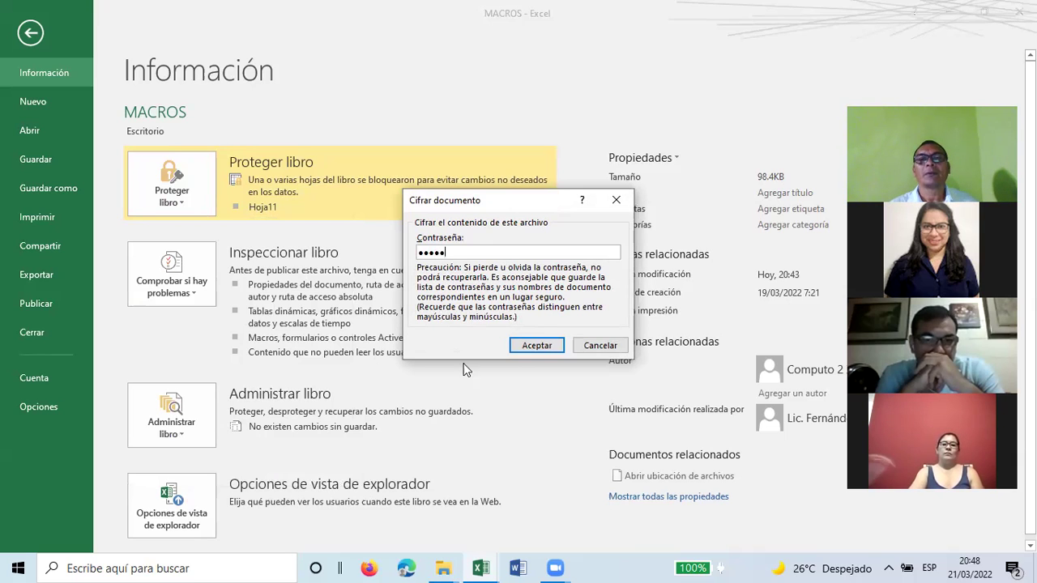
click(557, 348)
click(556, 342)
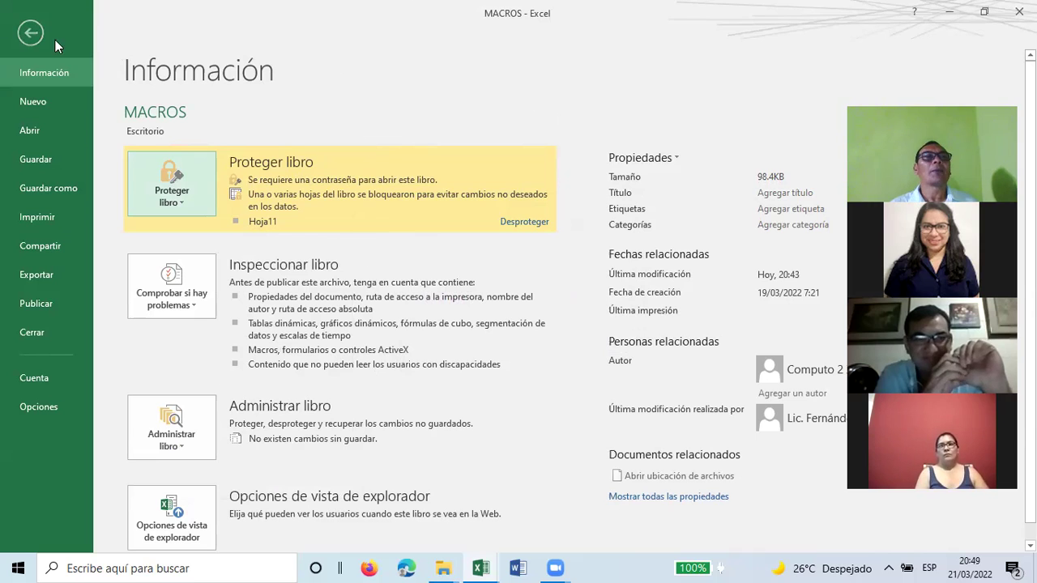
click(30, 35)
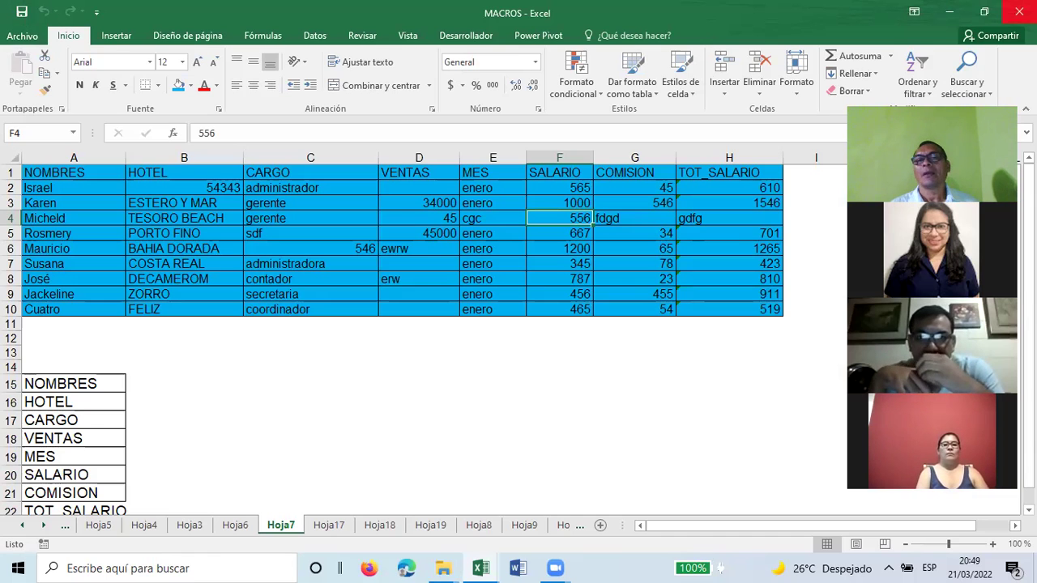
Step: Close MACROS, switch to the Escritorio folder in Explorer, and reopen the MACROS workbook
click(1020, 11)
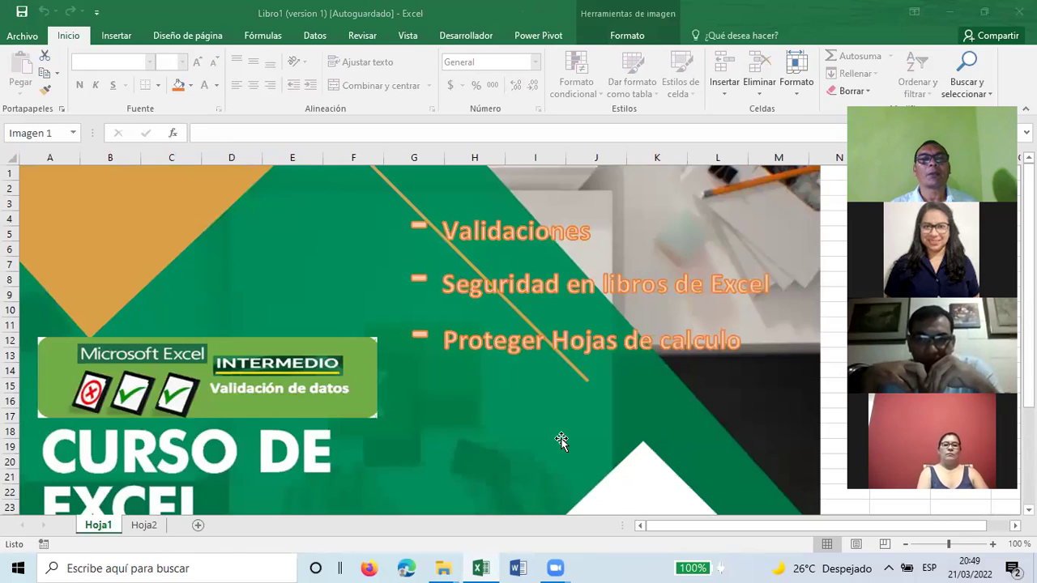
key(alt+Tab)
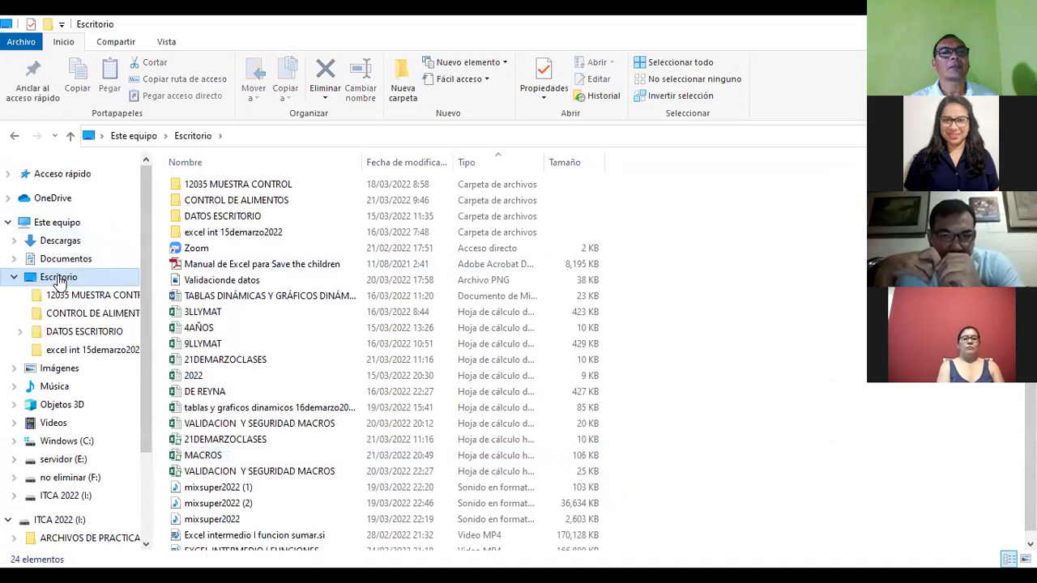
double_click(58, 277)
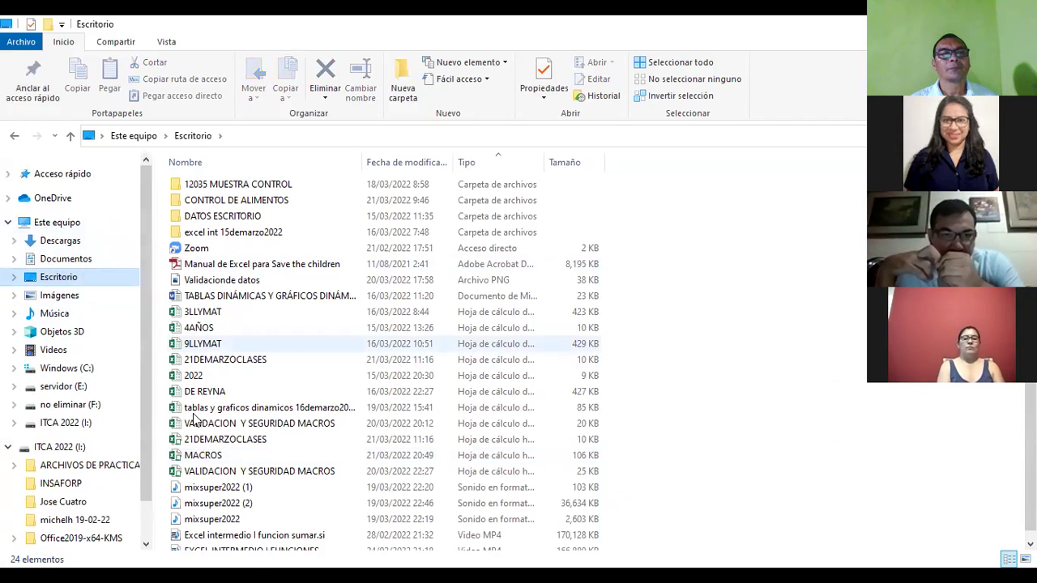
double_click(203, 455)
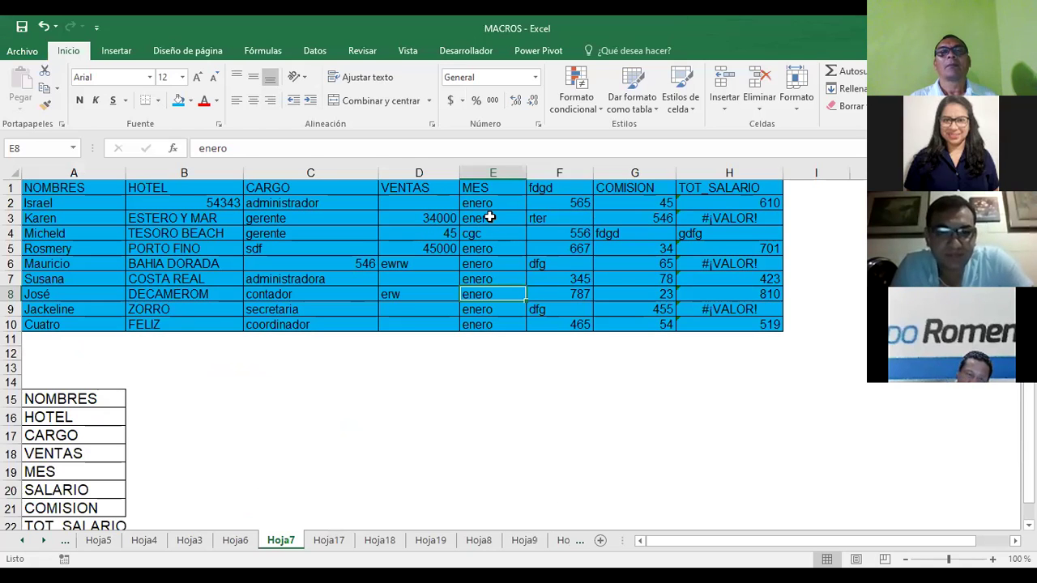
Step: Title the column F header cell SALARIO
click(530, 309)
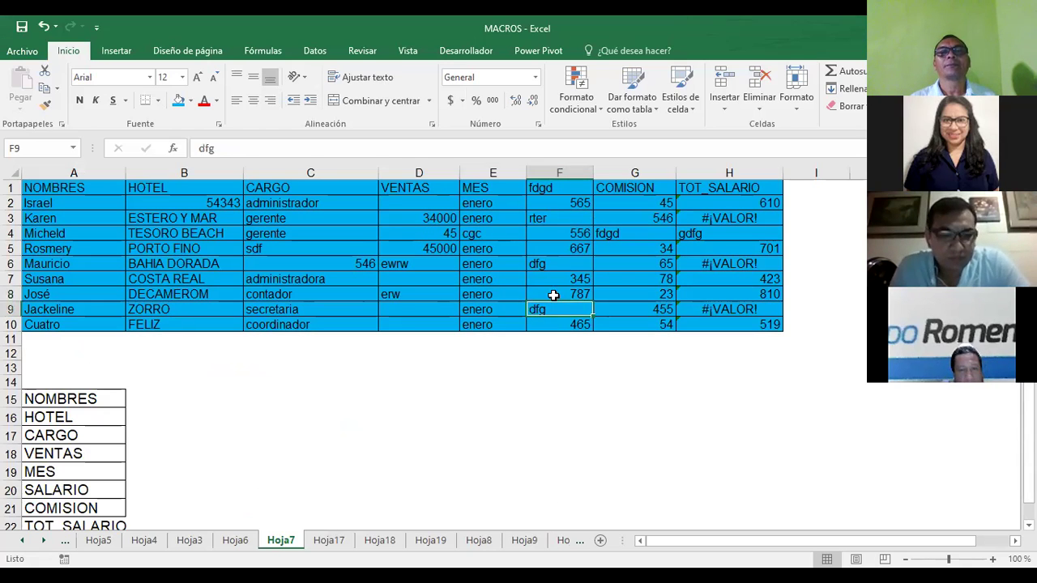
click(579, 238)
key(ctrl+Up)
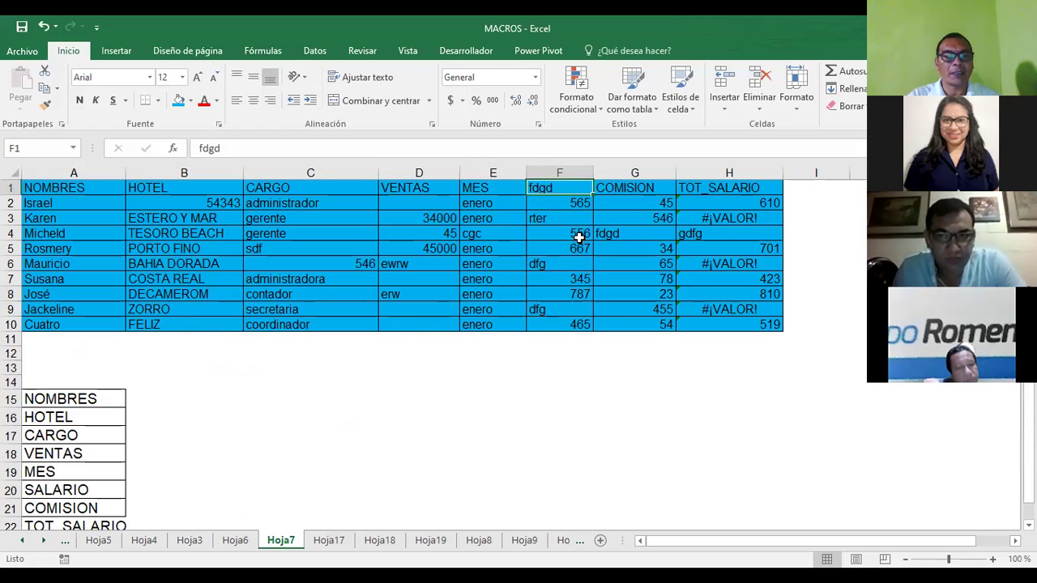
text(SALA)
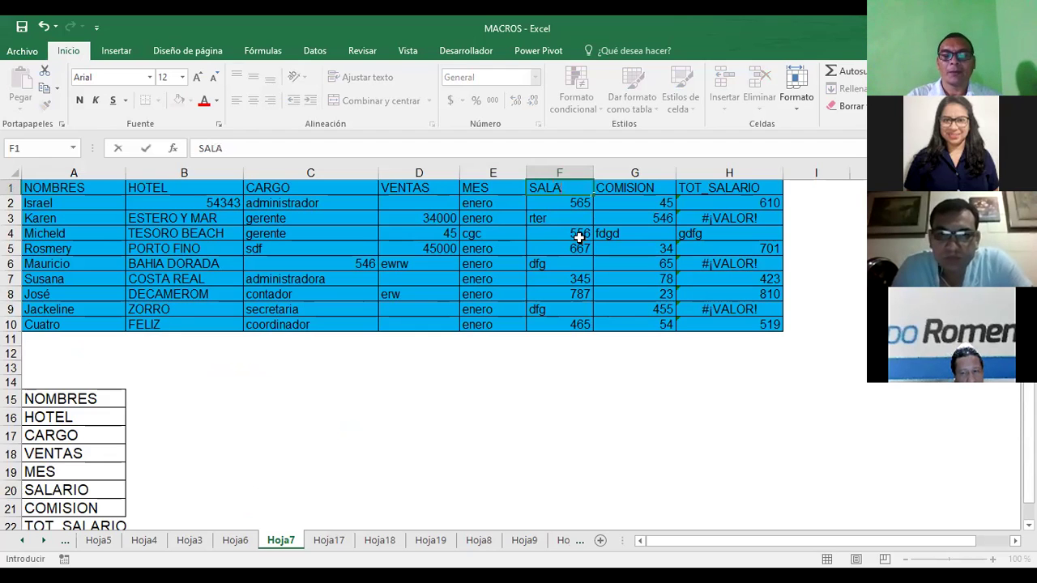
text(RIO)
key(Return)
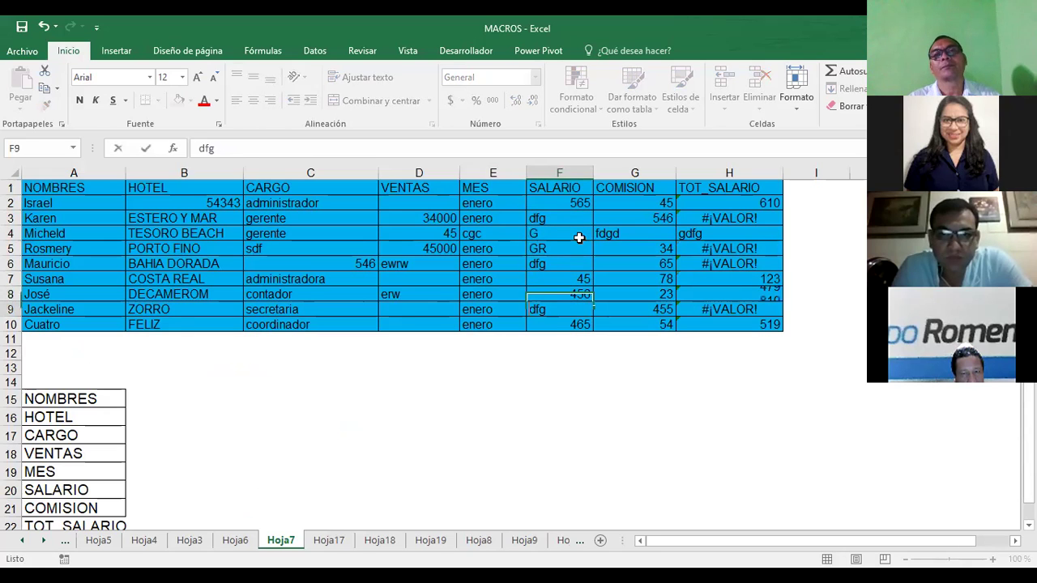
text(5654)
Step: Select G9 and the HOTEL cells FELIZ, ZORRO, DECAMEROM and PORTO FINO
click(607, 314)
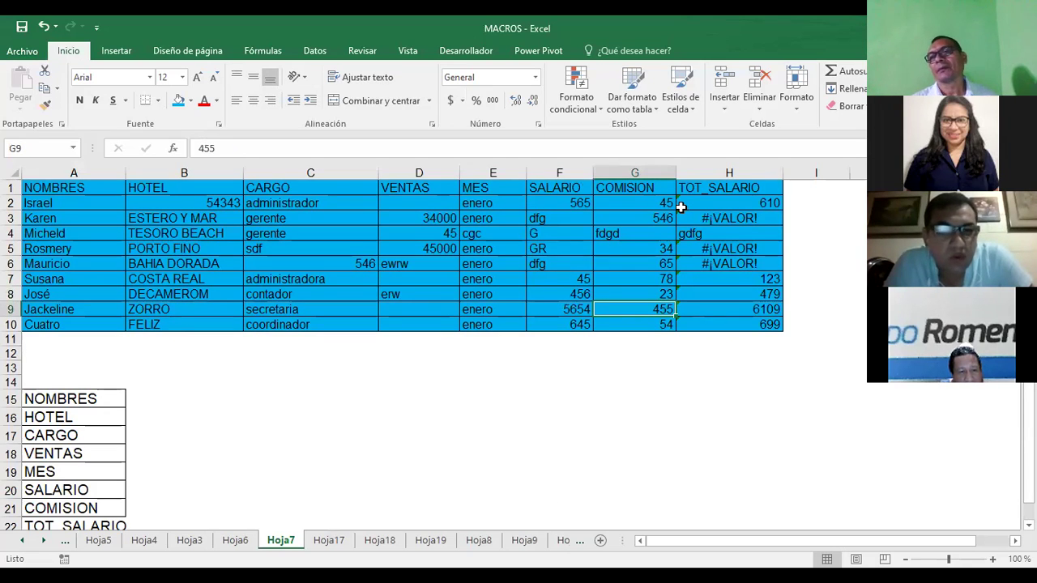
click(208, 328)
click(161, 309)
click(158, 294)
click(163, 250)
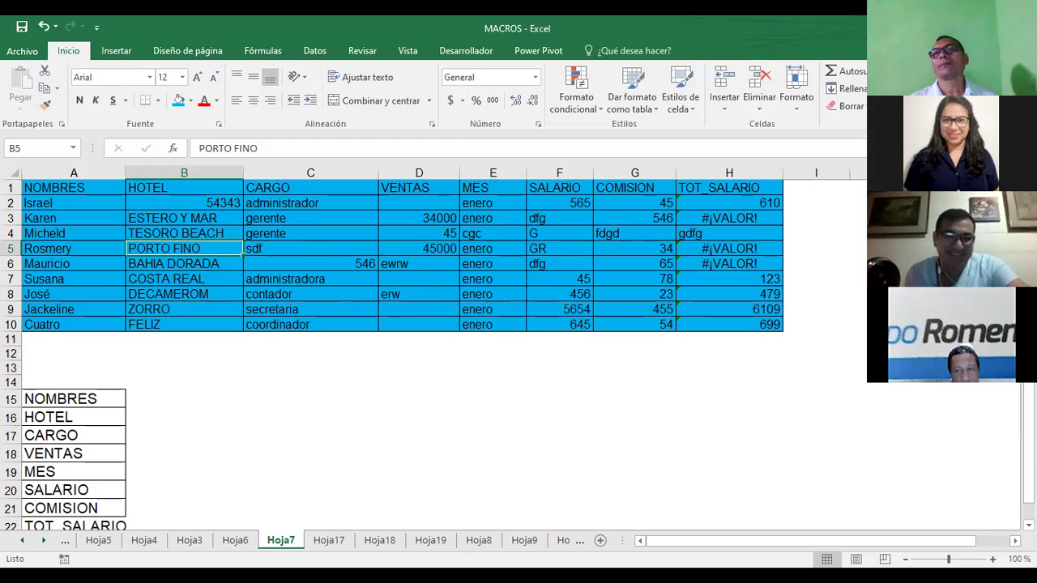
Step: Close MACROS with No guardar and return to the Desktop folder window
click(1019, 28)
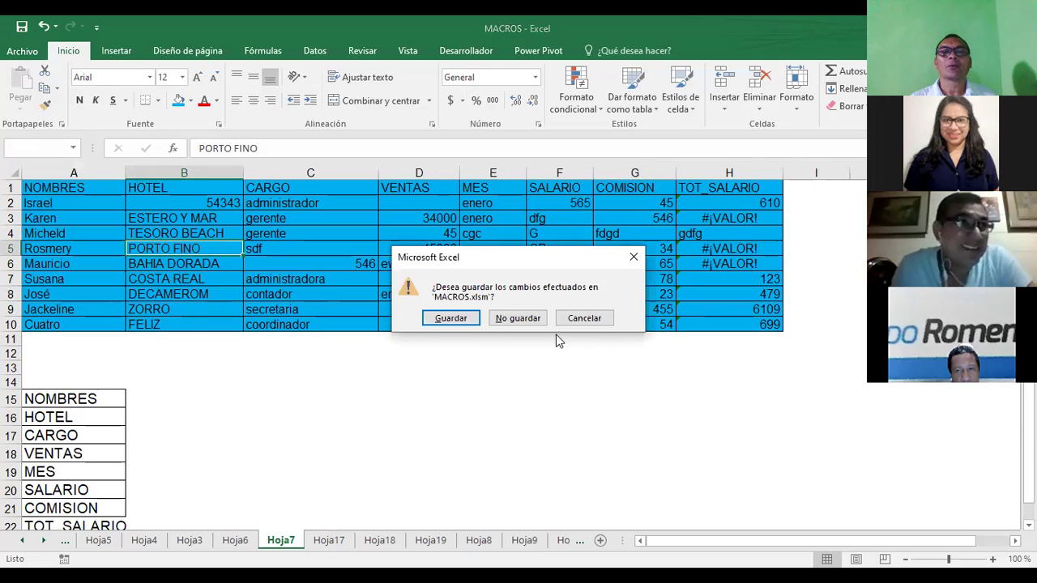
click(534, 318)
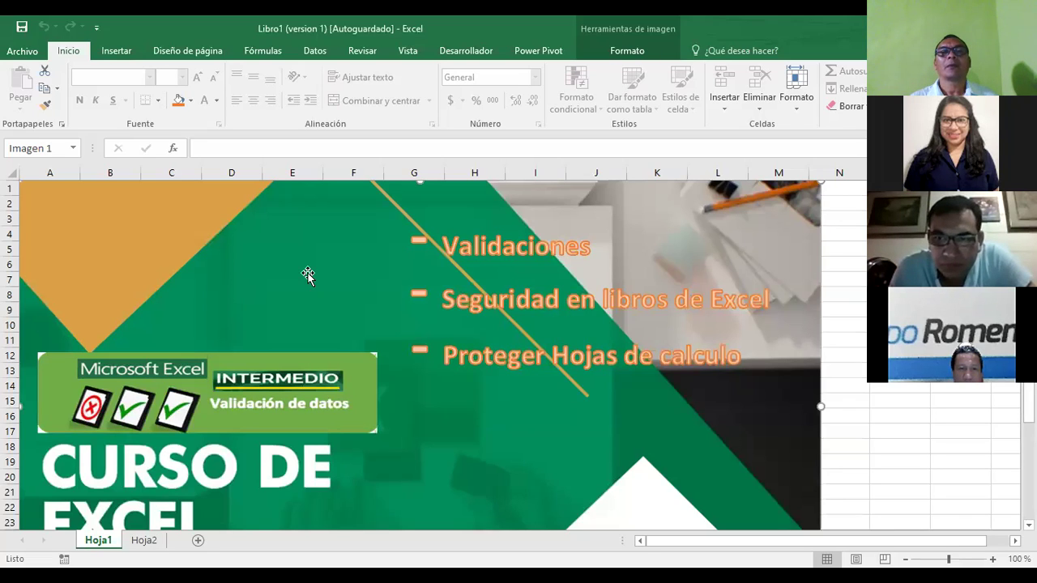
click(416, 387)
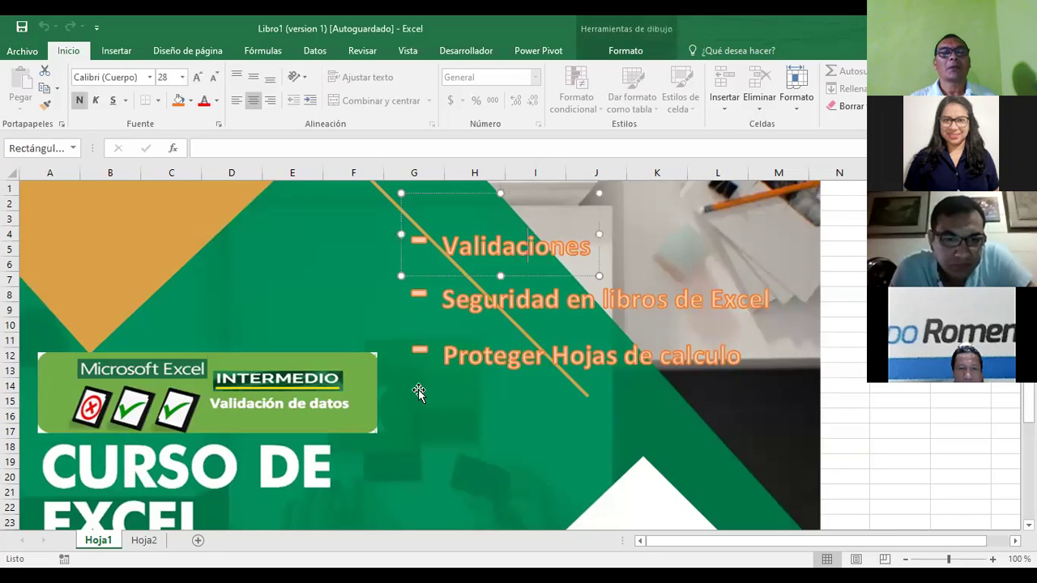
click(397, 242)
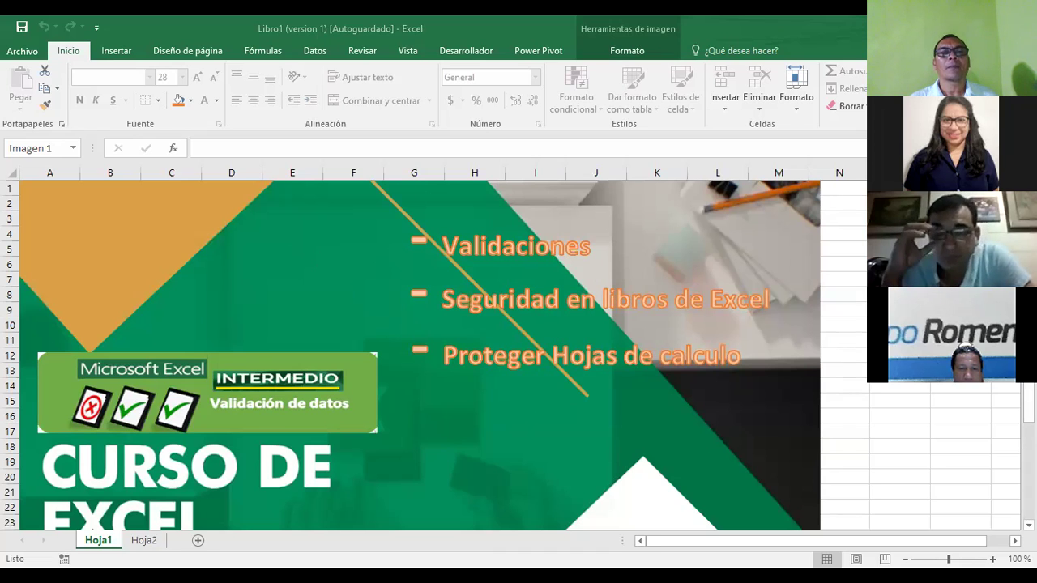
key(alt+Tab)
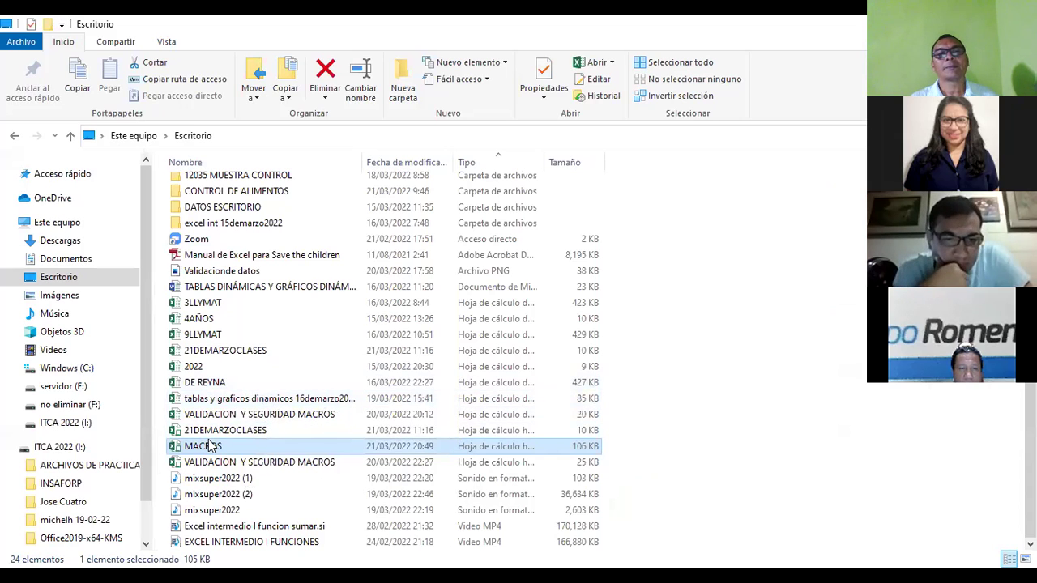
Step: Double-click MACROS in the Desktop folder to reopen it on Hoja7
double_click(212, 447)
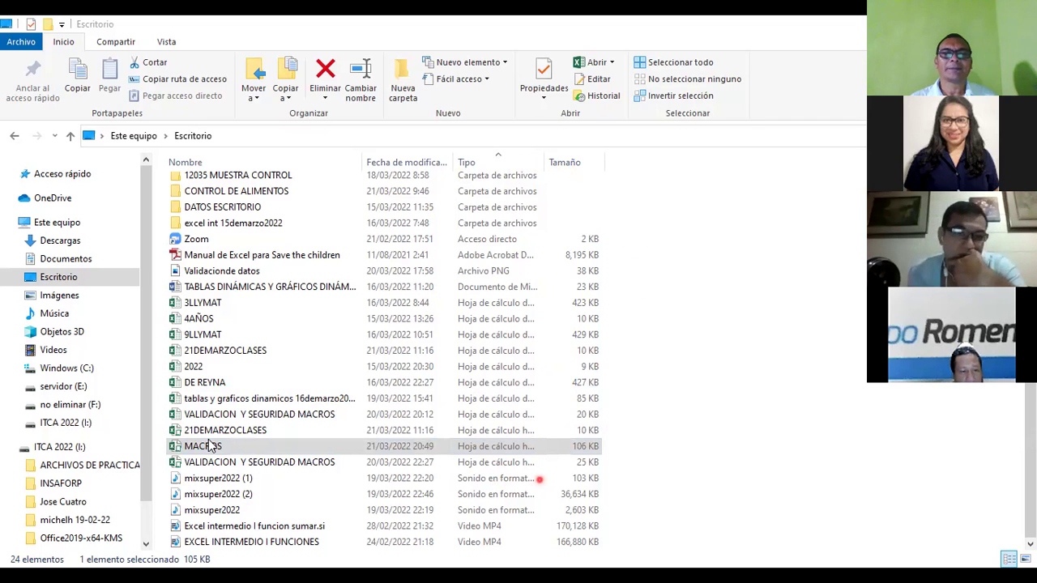
double_click(209, 445)
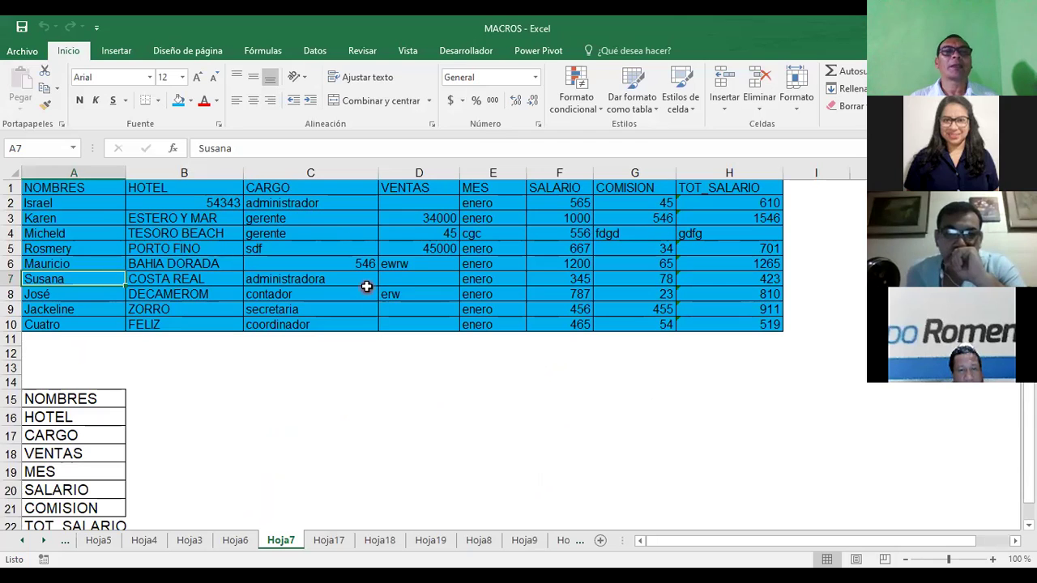
drag(307, 218, 296, 309)
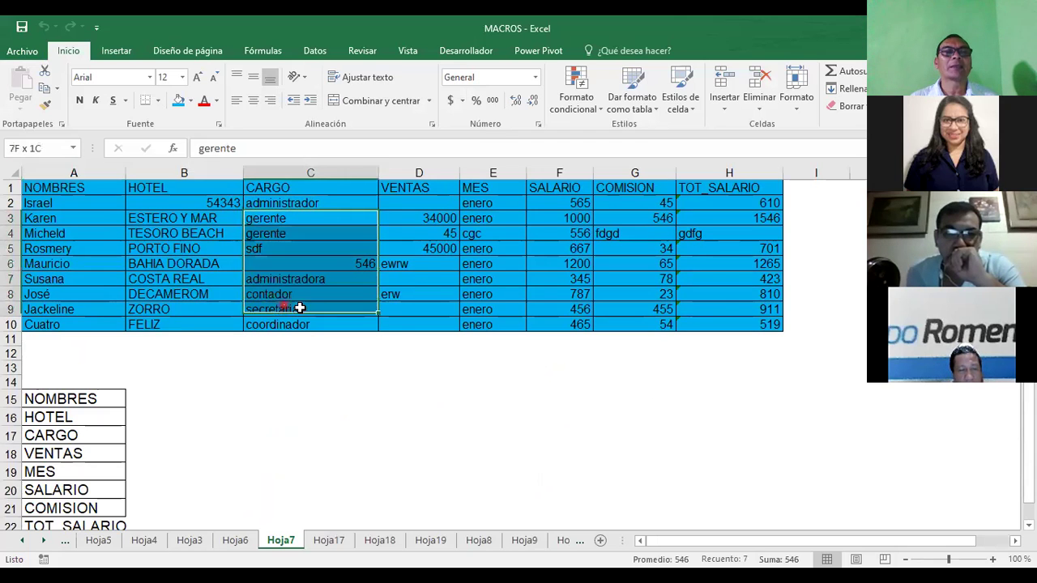
click(410, 217)
drag(381, 220, 385, 248)
drag(486, 202, 507, 289)
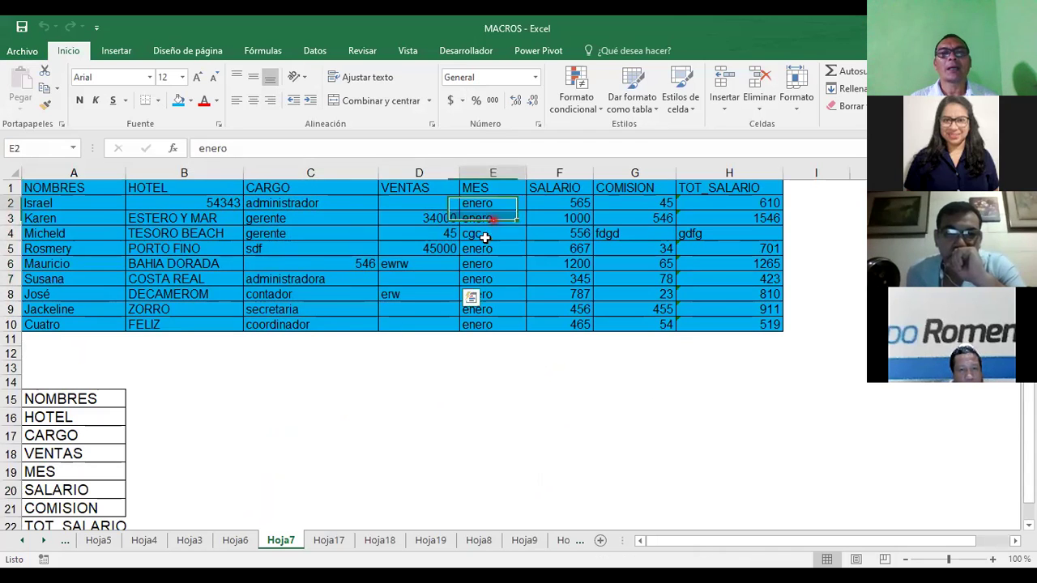
drag(567, 218, 595, 322)
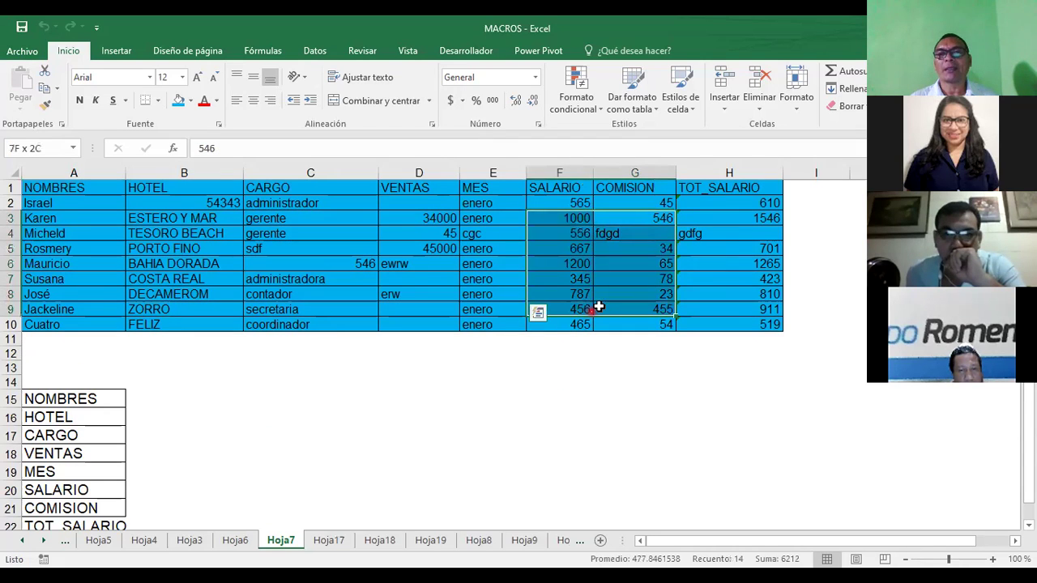
drag(730, 218, 746, 275)
drag(48, 218, 178, 222)
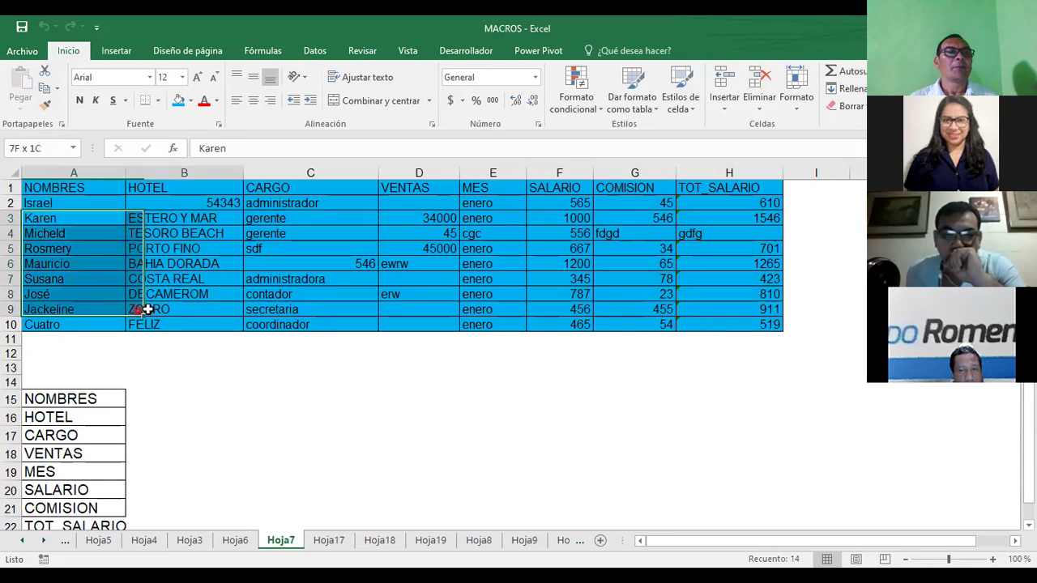
click(284, 205)
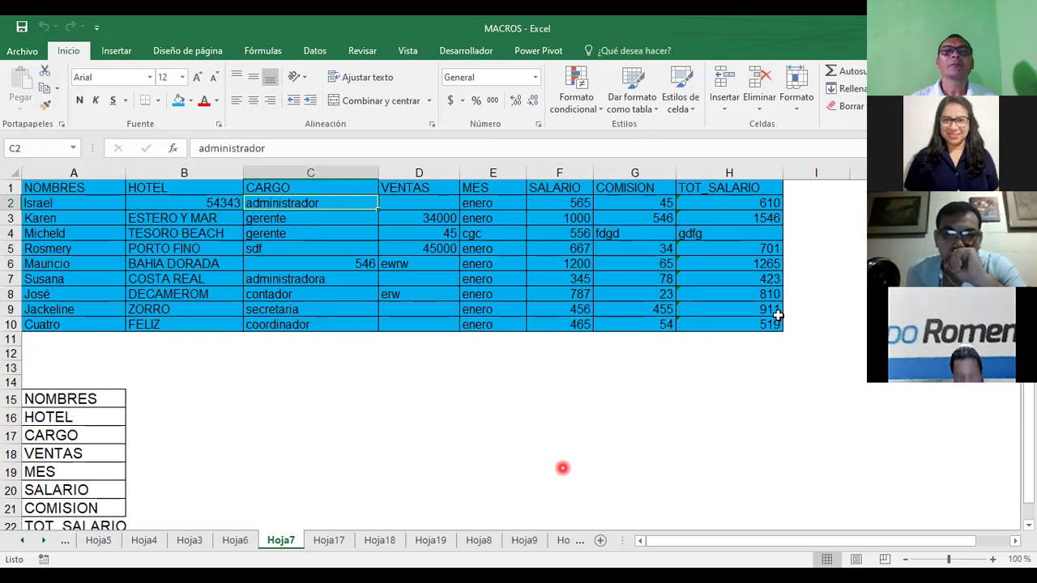
click(430, 382)
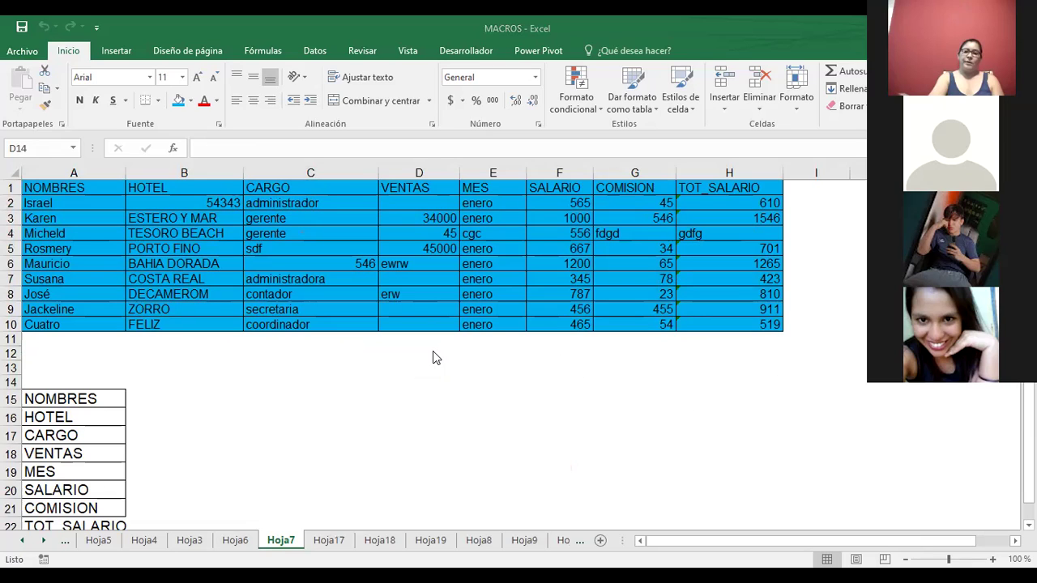
click(423, 203)
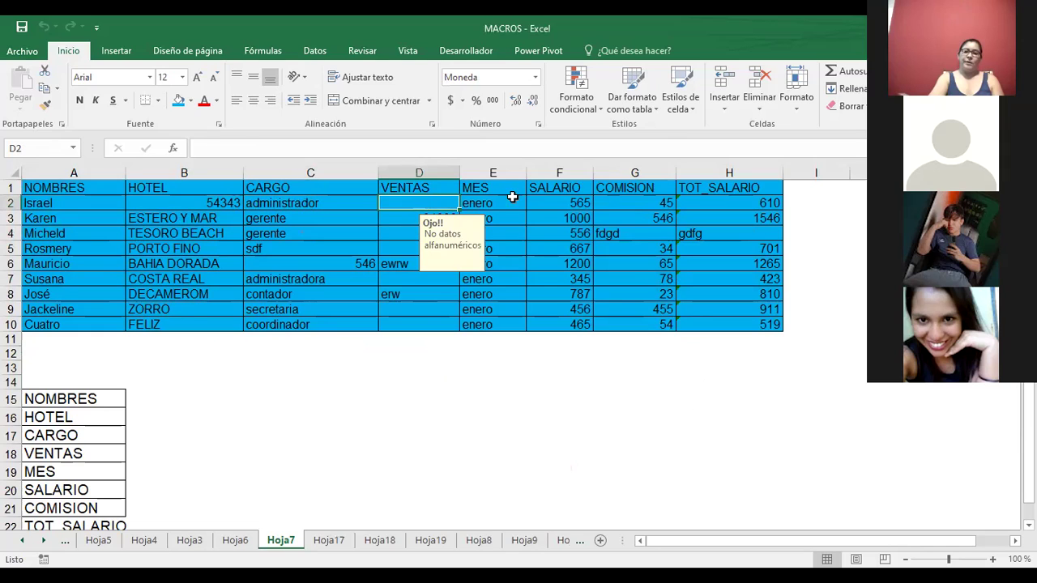
click(558, 173)
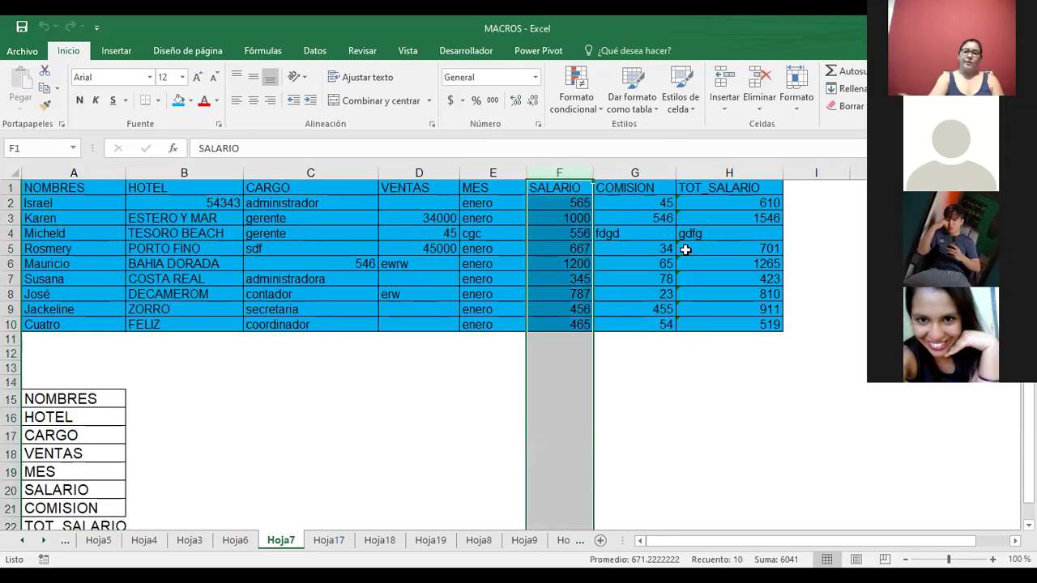
click(685, 250)
click(621, 202)
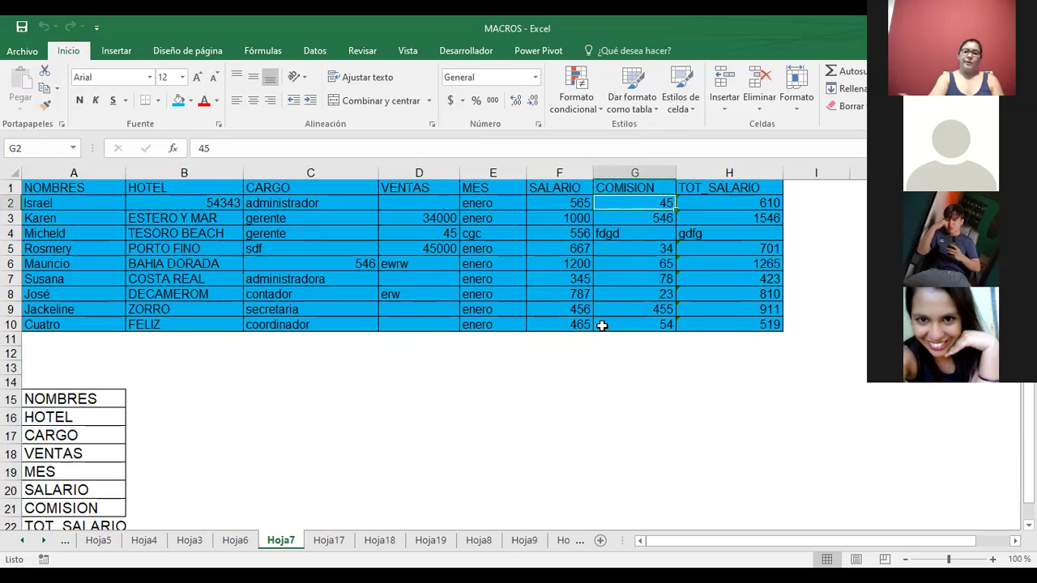
click(618, 233)
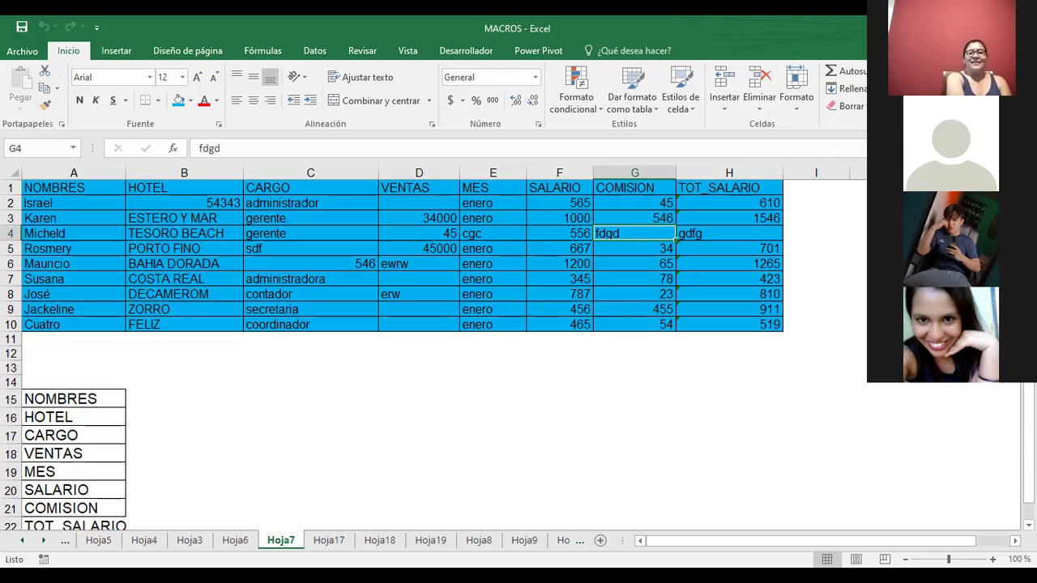
scroll(392, 349, down, 1)
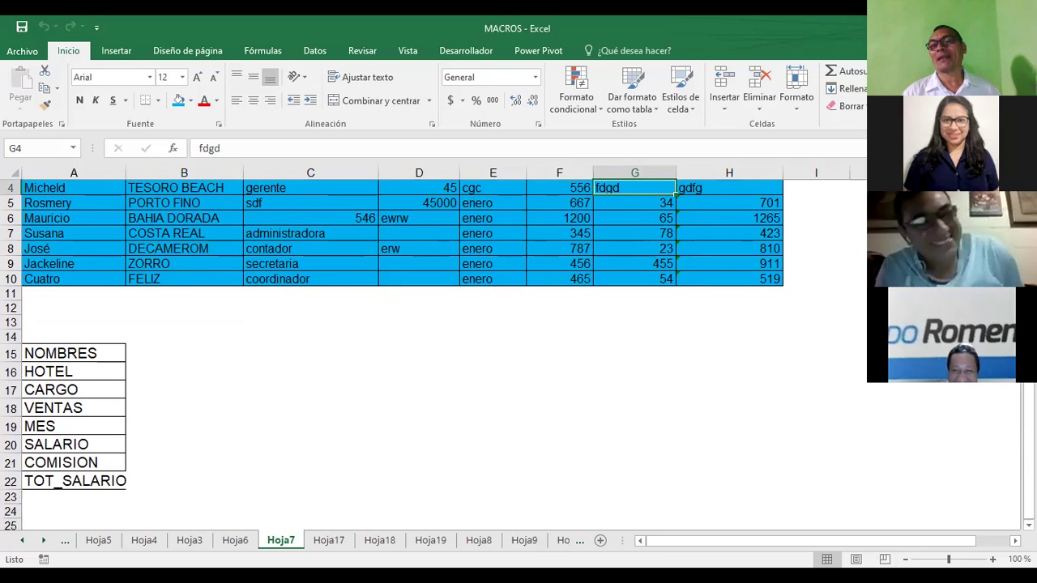
scroll(392, 349, down, 2)
scroll(392, 348, up, 3)
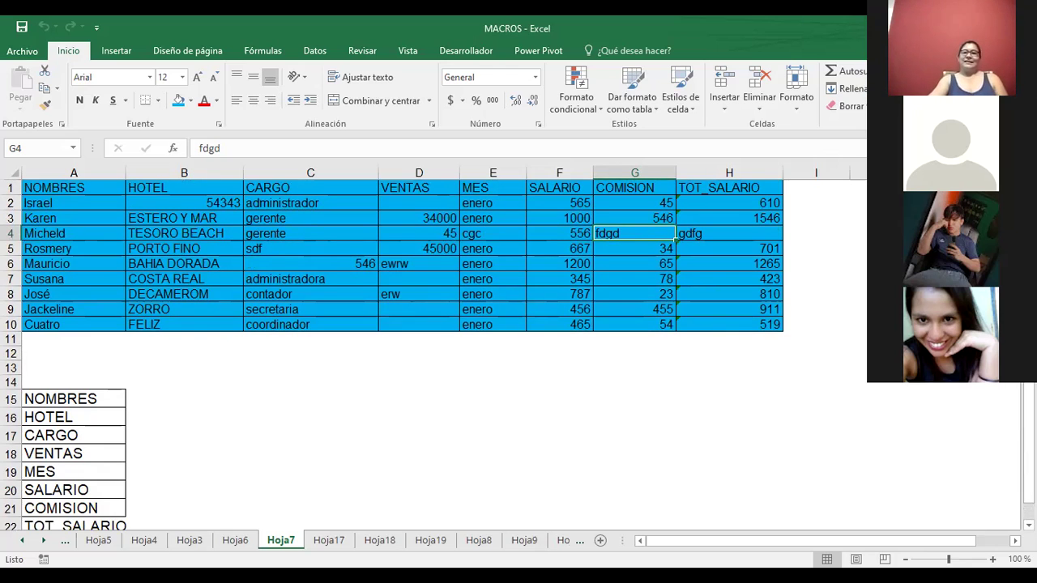
click(524, 239)
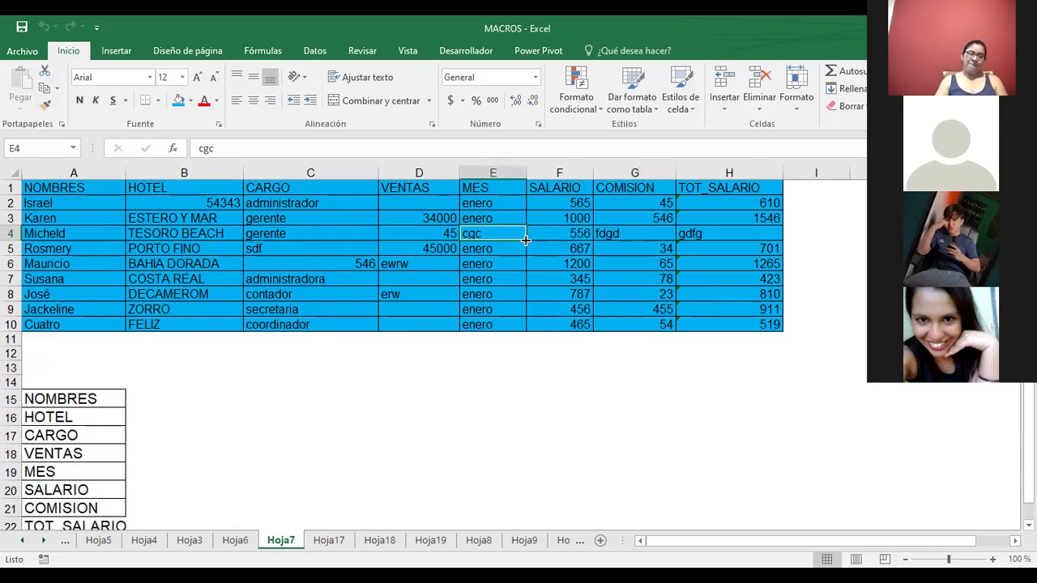
click(572, 243)
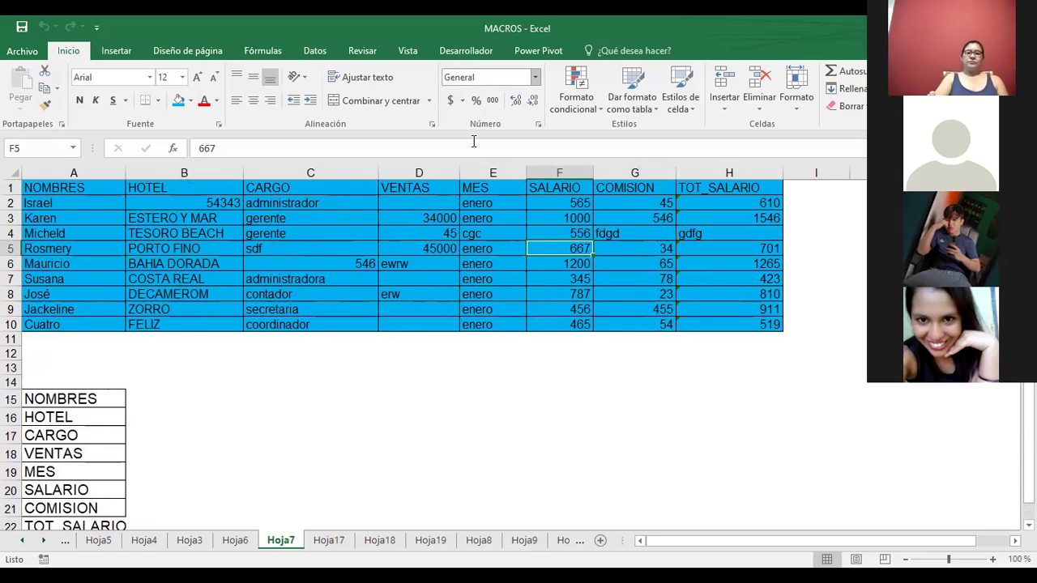
drag(635, 188, 650, 323)
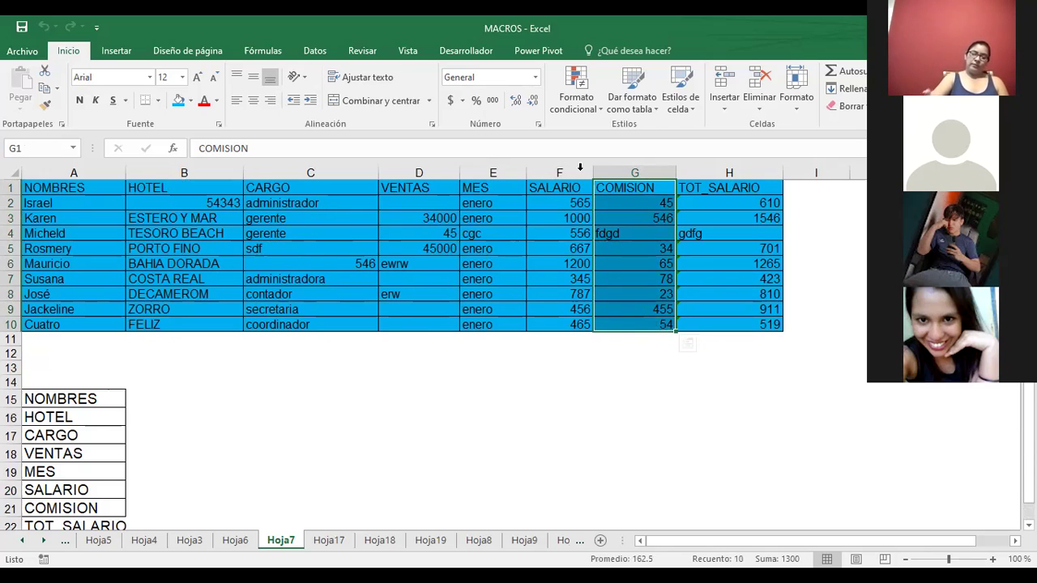
Step: Protect Hoja7 from Revisar > Proteger hoja with 'Aplicar formato a columnas' allowed, no password
click(351, 51)
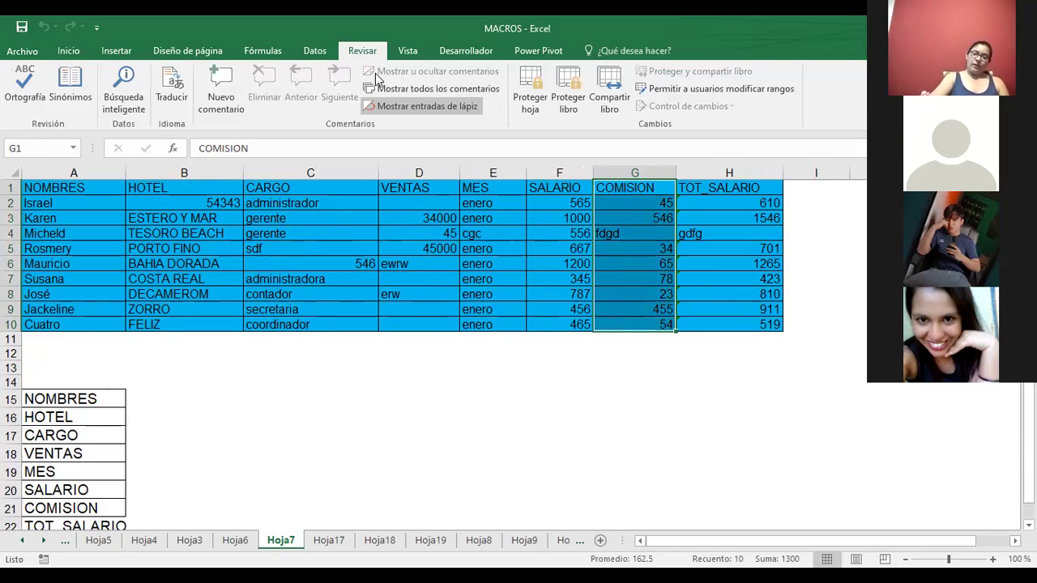
click(535, 96)
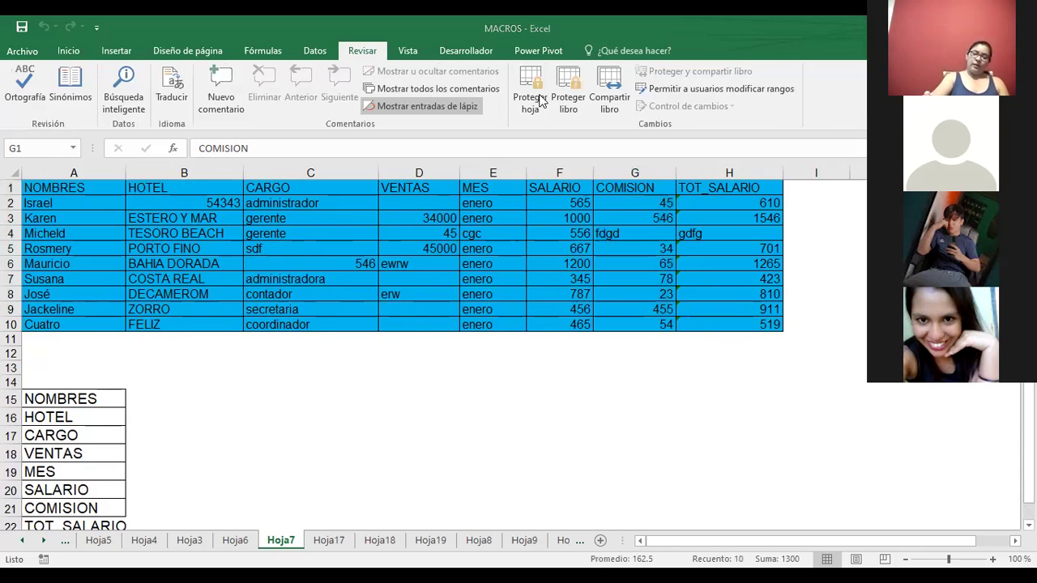
key(Escape)
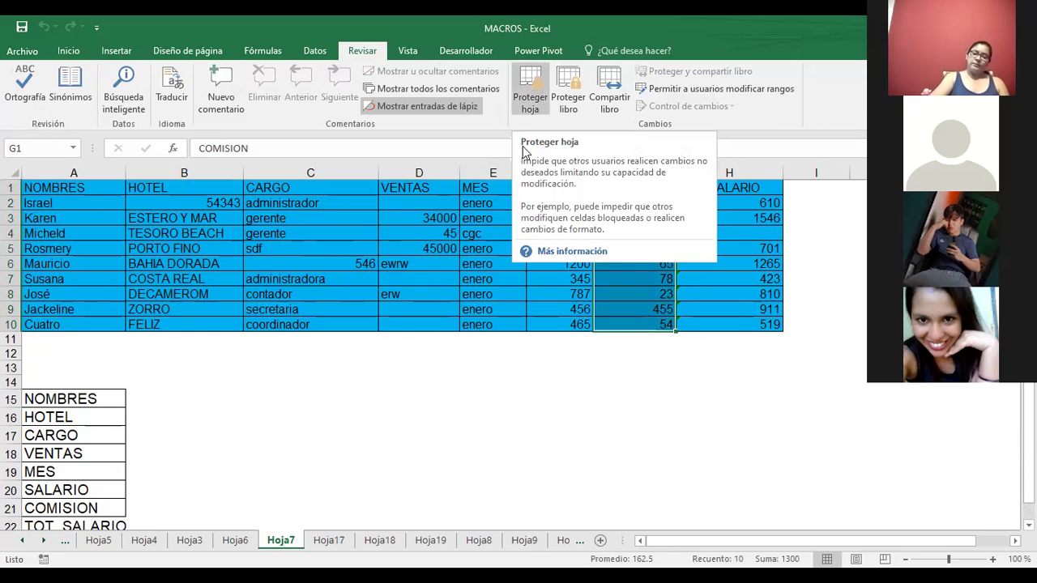
click(526, 89)
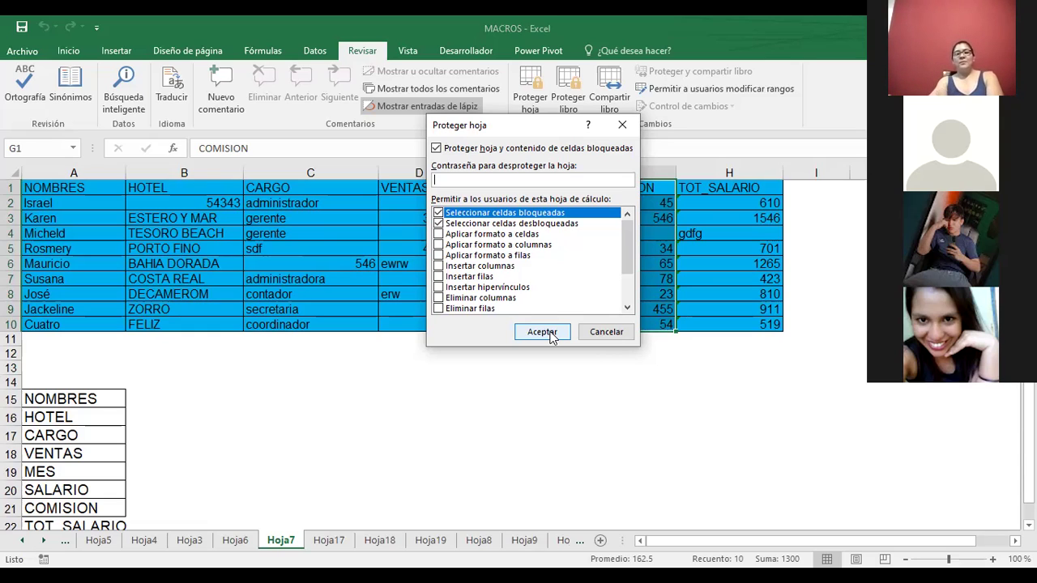
click(441, 245)
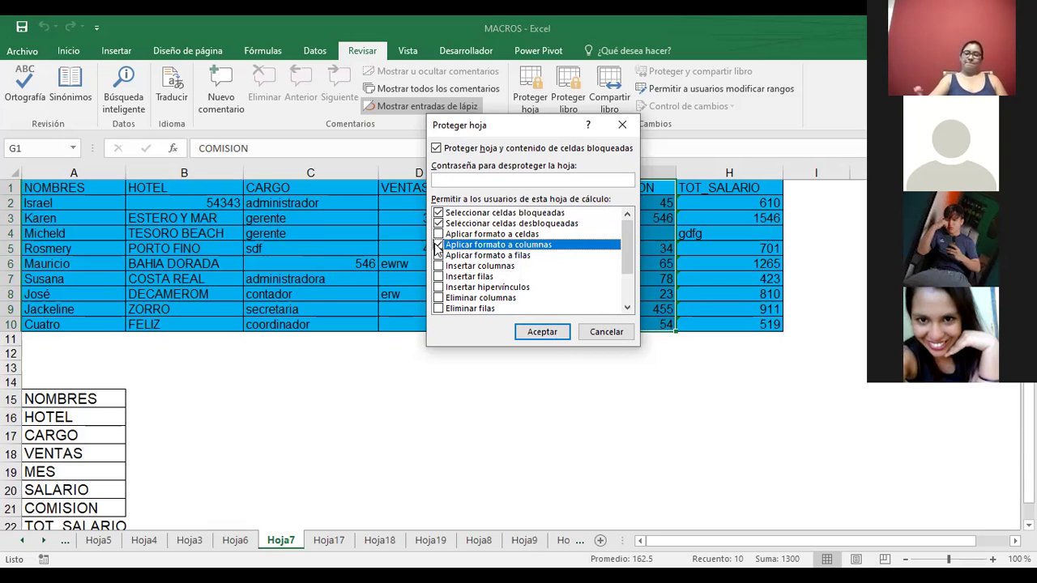
click(534, 333)
click(544, 235)
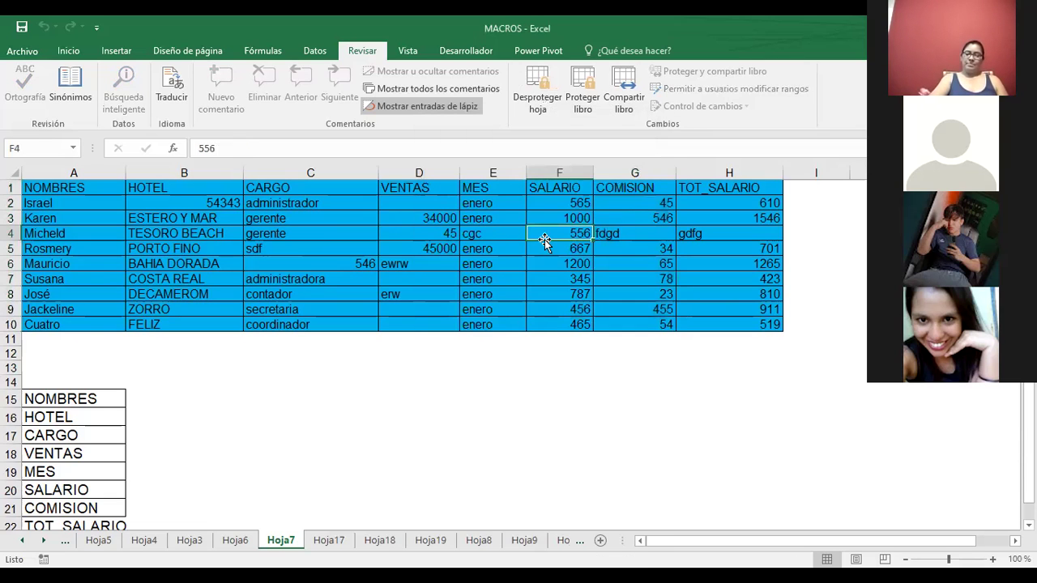
Step: Test protection by typing FDG in C4, FG in B8, and FGD in D3, cancelling the rejection
double_click(544, 240)
click(528, 337)
key(Left)
text(FDG)
click(209, 293)
text(FG)
click(357, 279)
click(423, 223)
text(FGD)
click(508, 247)
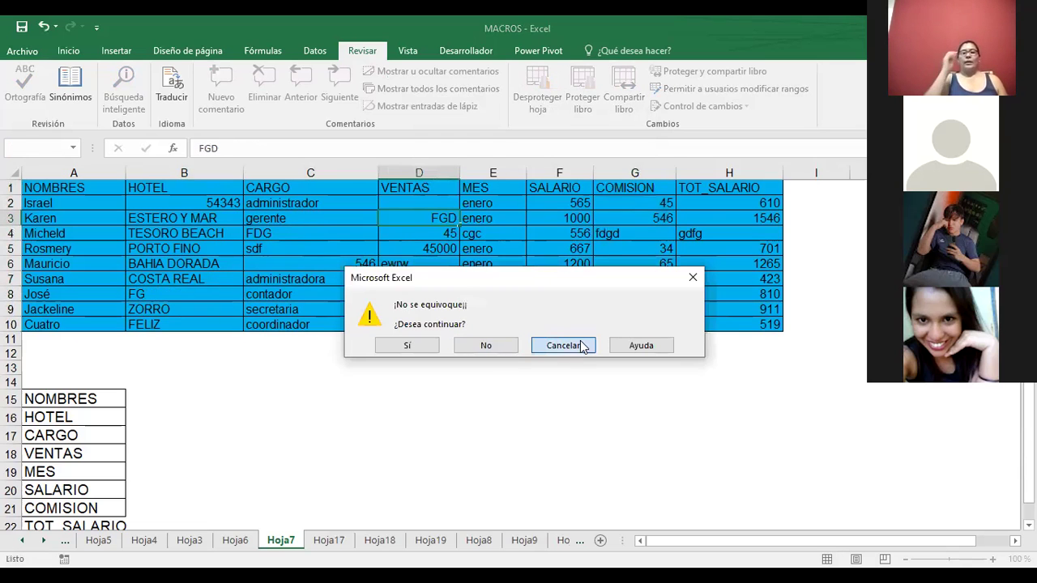
click(582, 347)
Step: Type FDG in G8, FDS in A6, and FDG in B6
click(724, 276)
click(624, 294)
text(FDG)
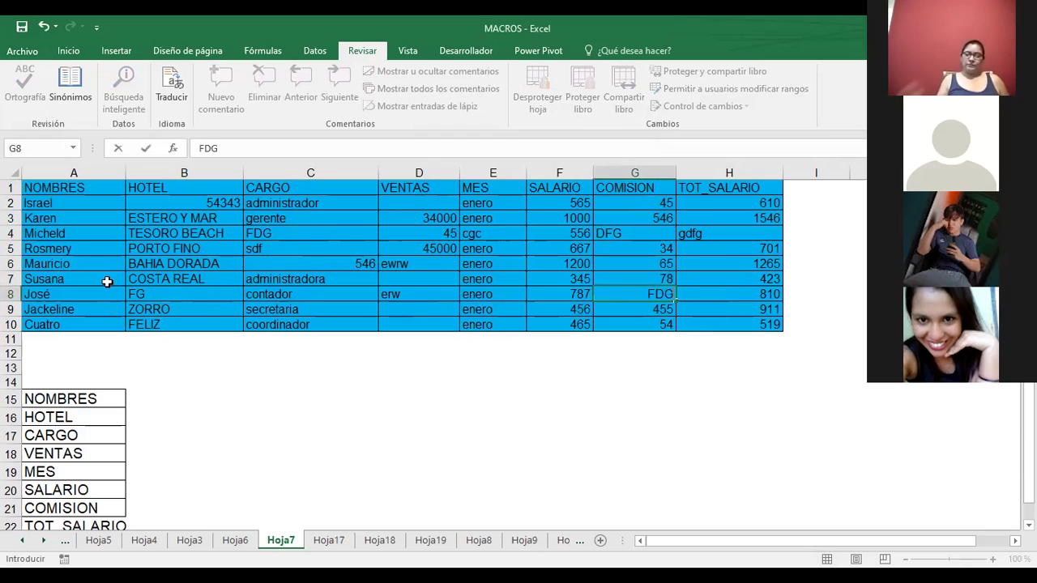
click(76, 264)
text(FDS)
click(203, 233)
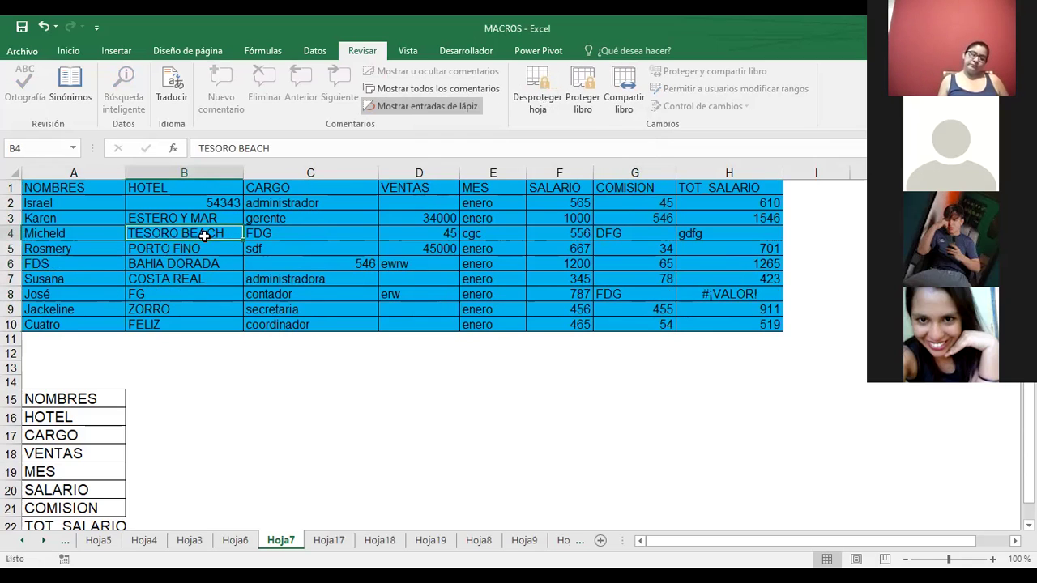
click(180, 269)
text(FDG)
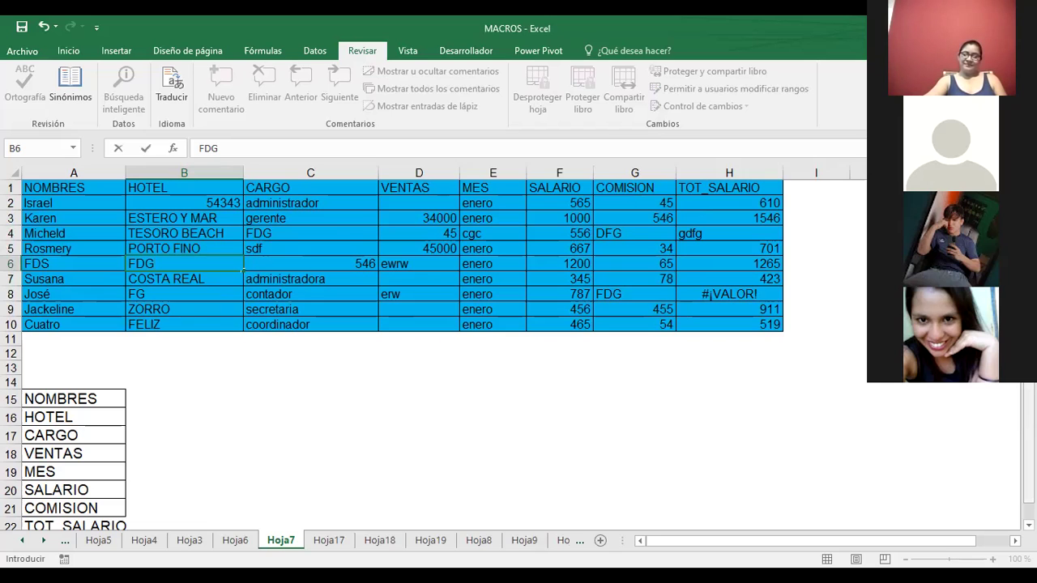
Step: Commit the FDG entry in B6 by selecting cell F2
scroll(518, 356, down, 1)
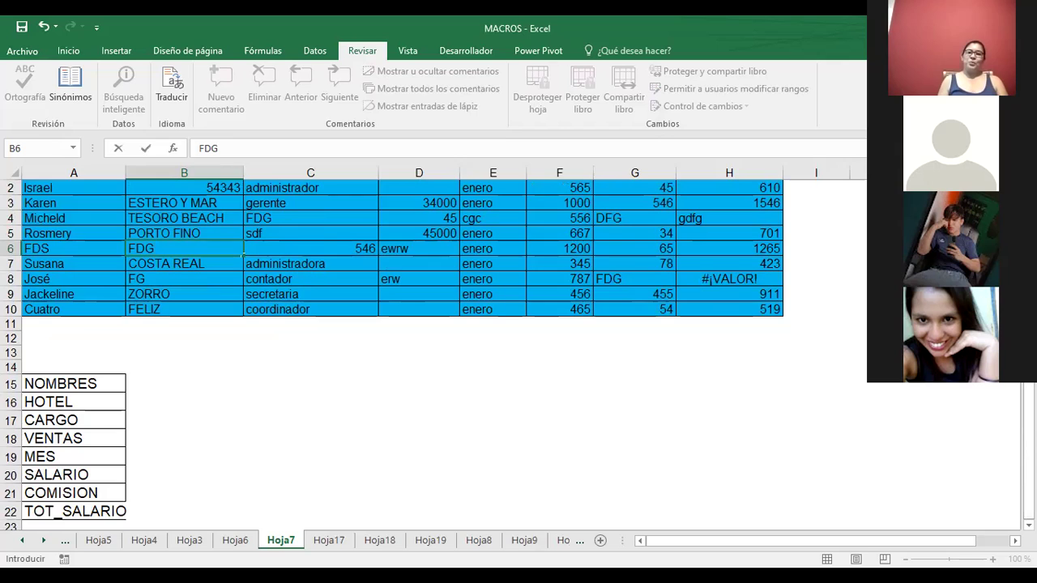
scroll(392, 324, down, 1)
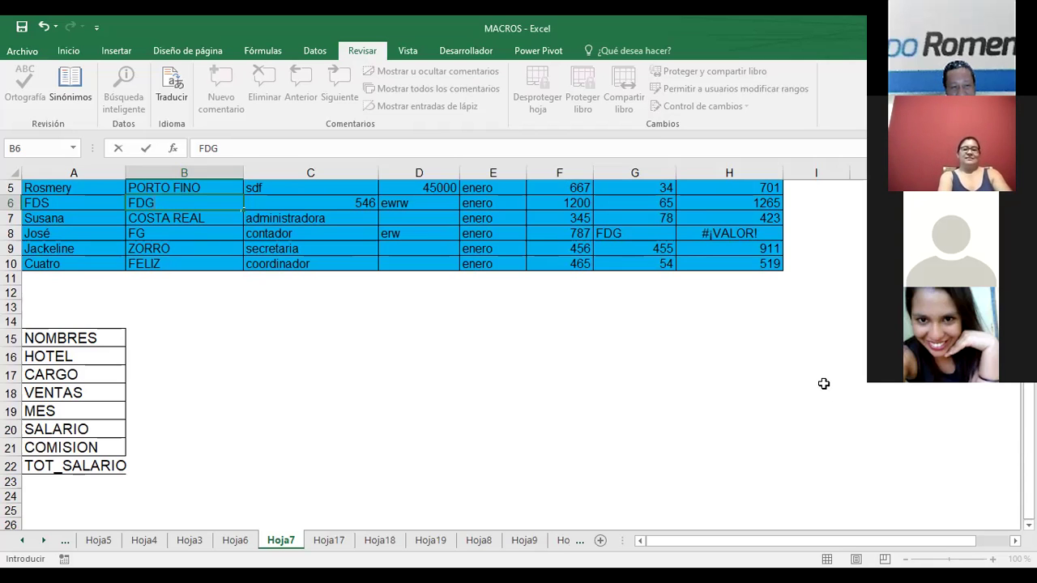
scroll(823, 384, down, 2)
scroll(823, 383, up, 2)
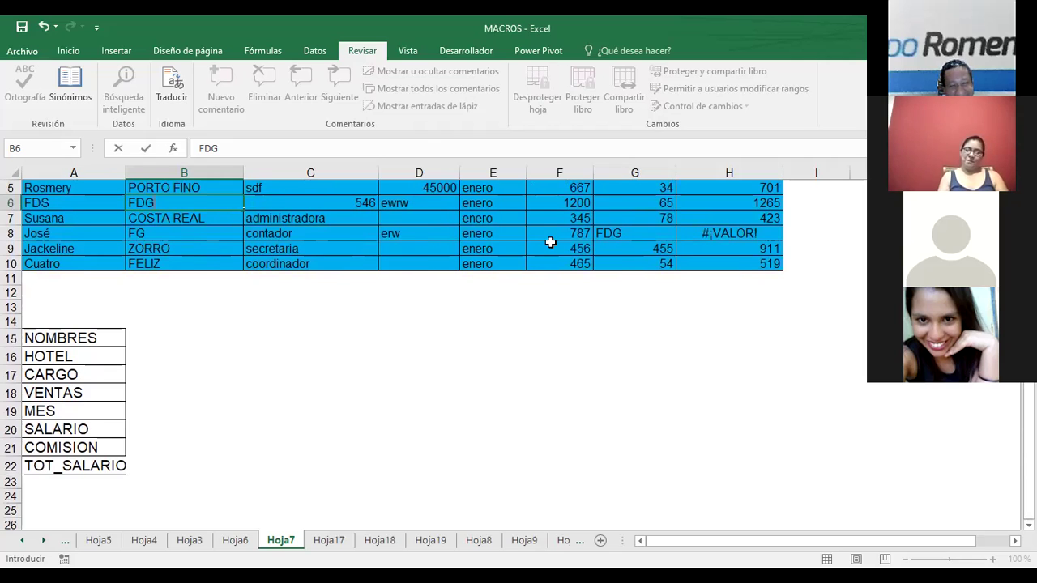
scroll(550, 242, up, 2)
click(550, 204)
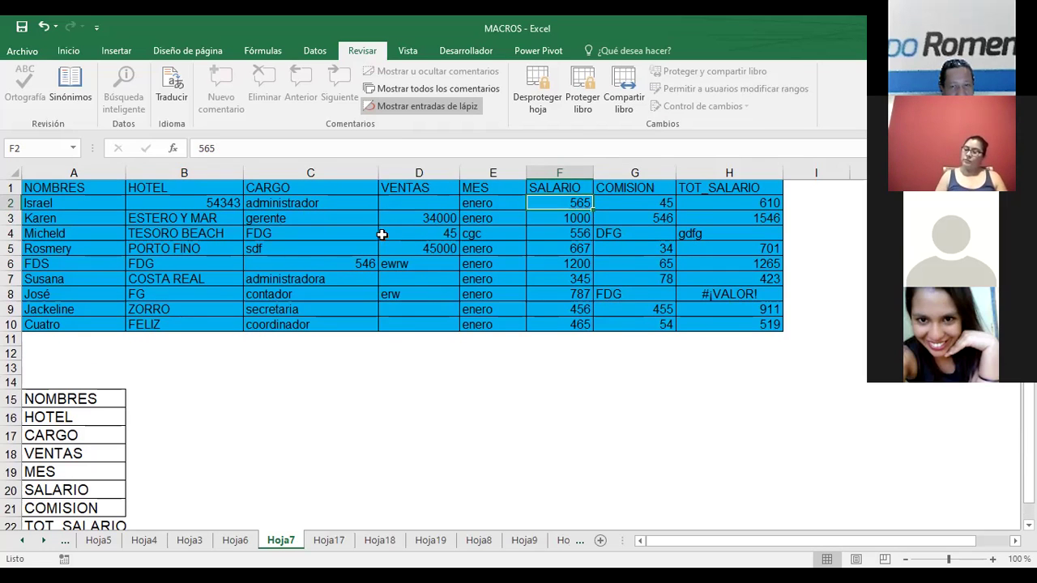
click(420, 212)
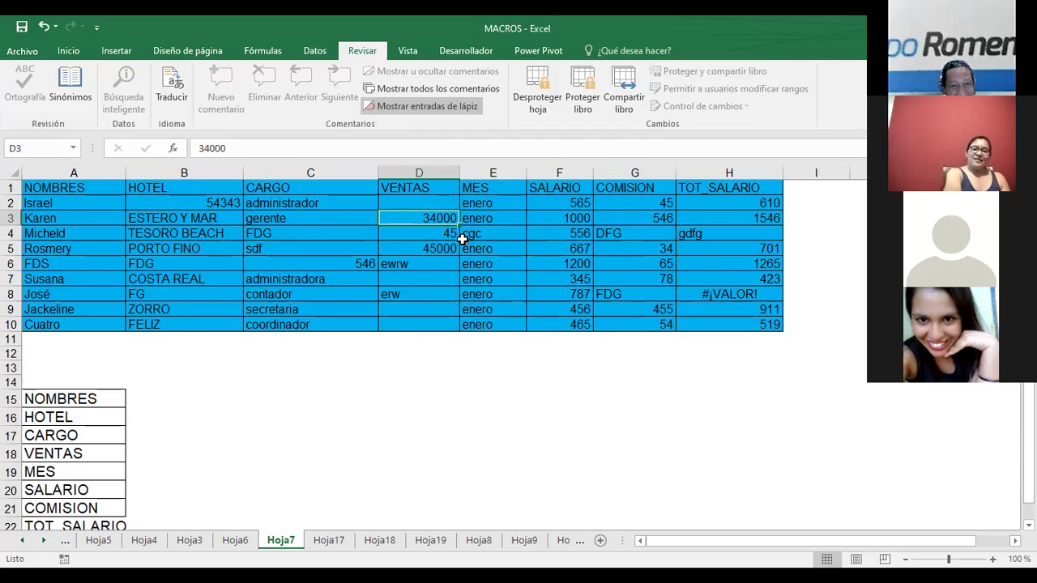
click(411, 198)
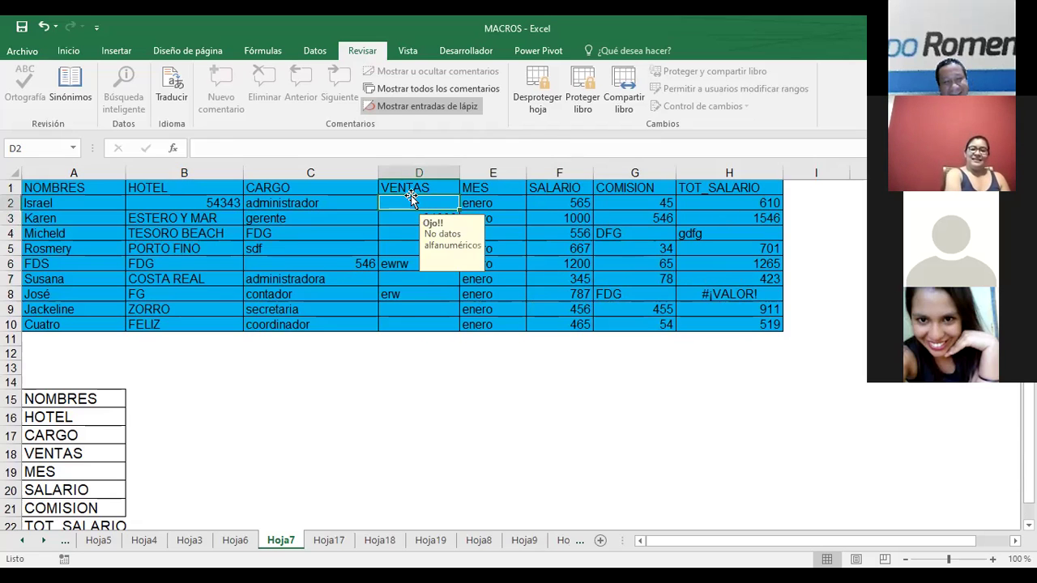
click(398, 249)
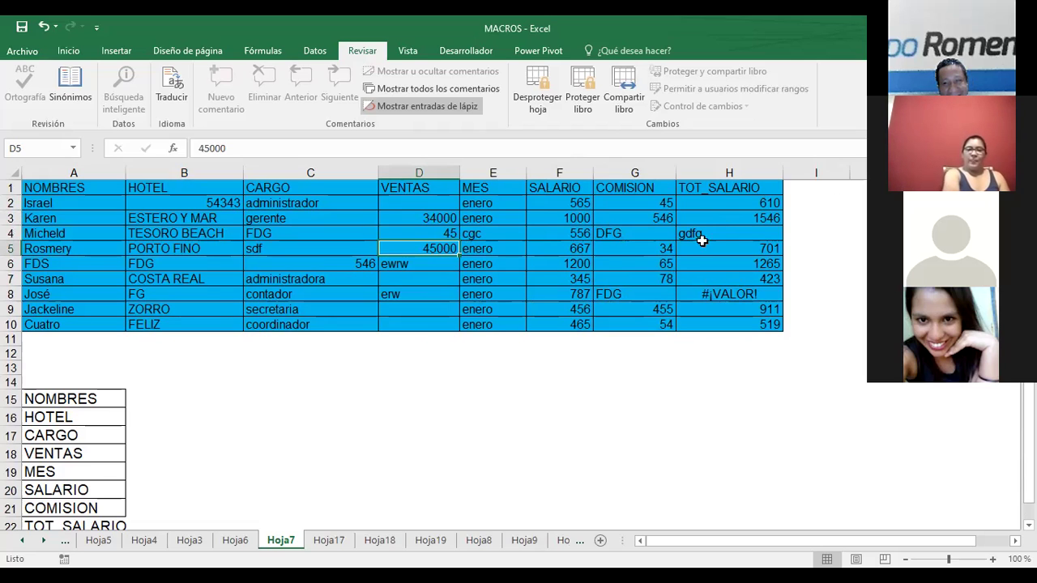
click(636, 267)
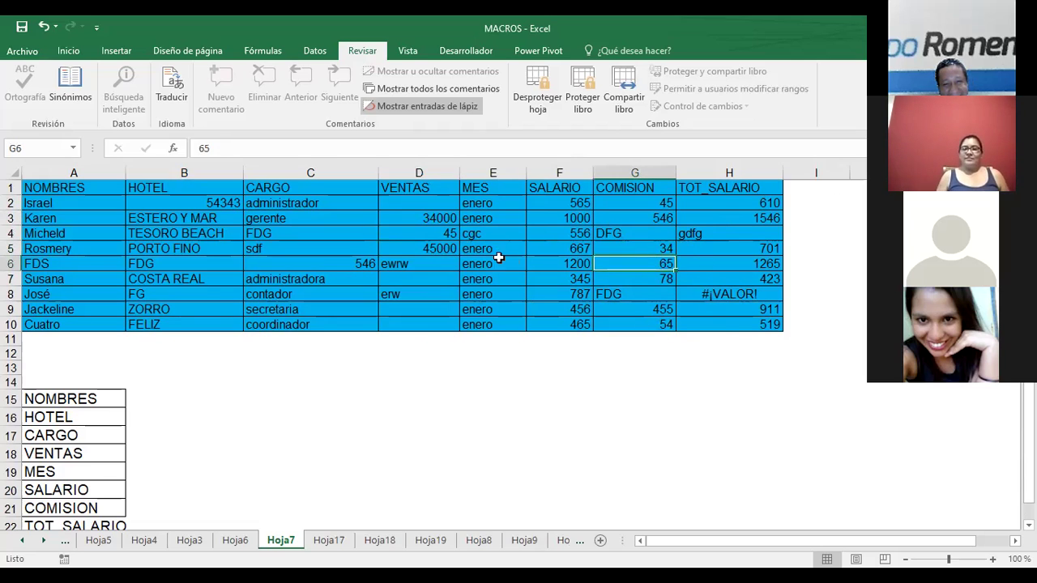
click(533, 203)
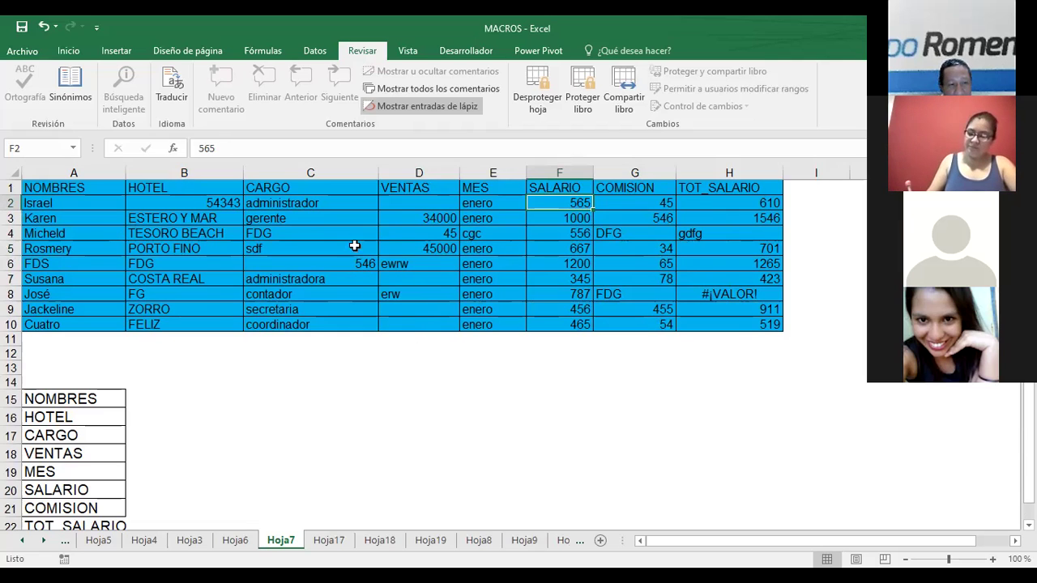
click(272, 235)
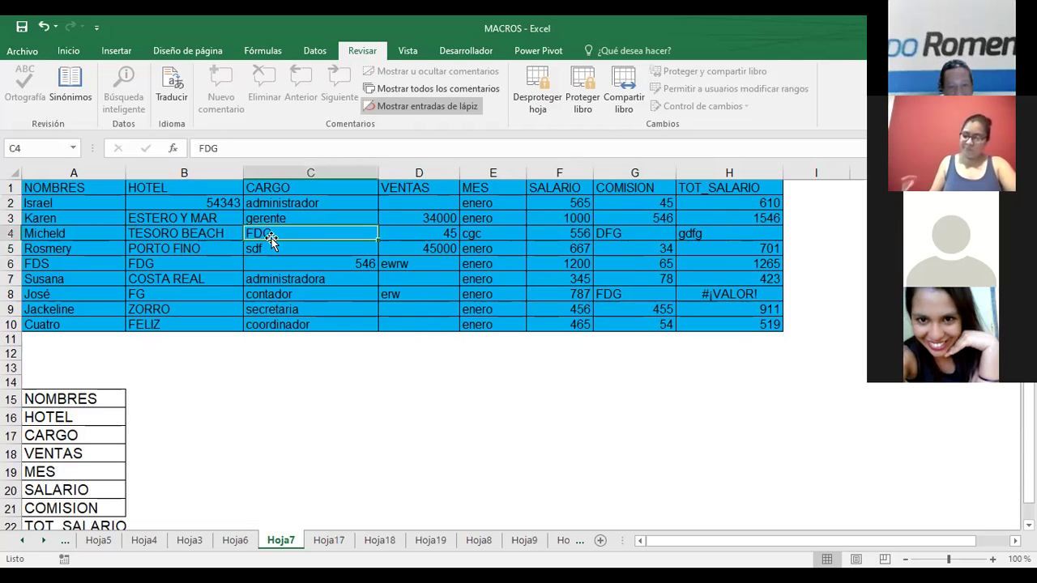
click(508, 284)
click(615, 233)
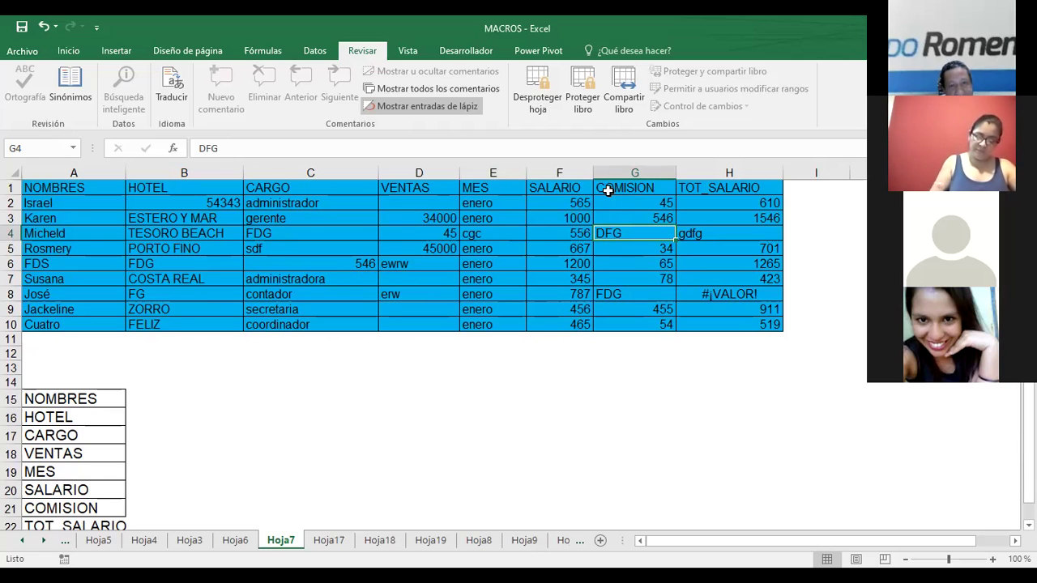
click(608, 190)
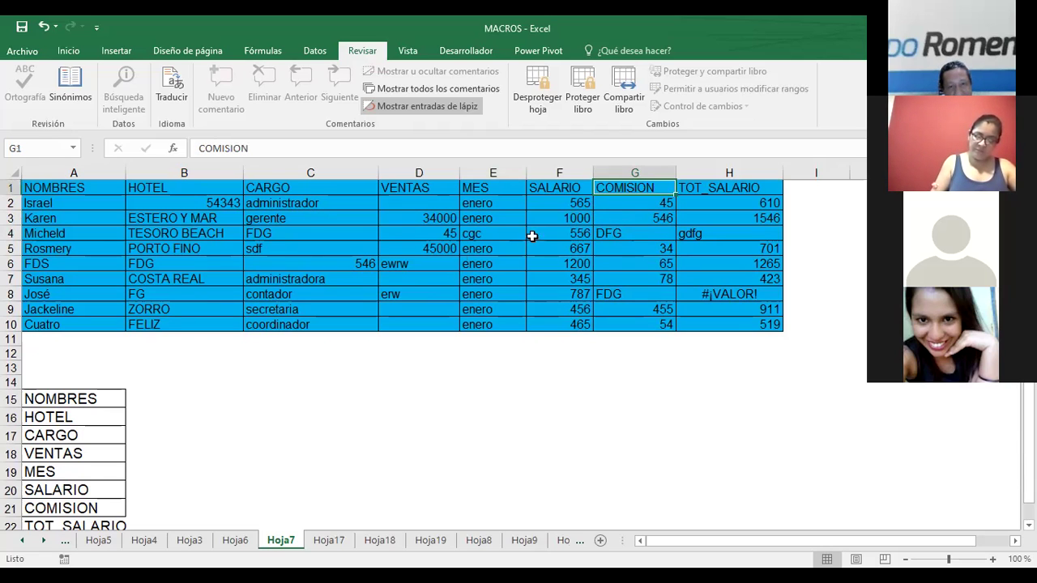
click(275, 215)
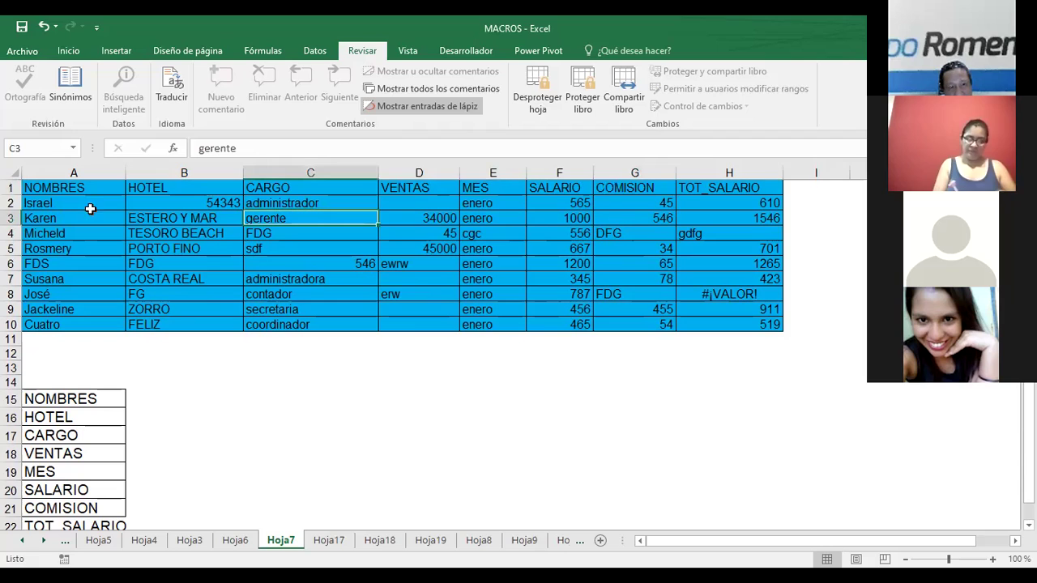
click(8, 171)
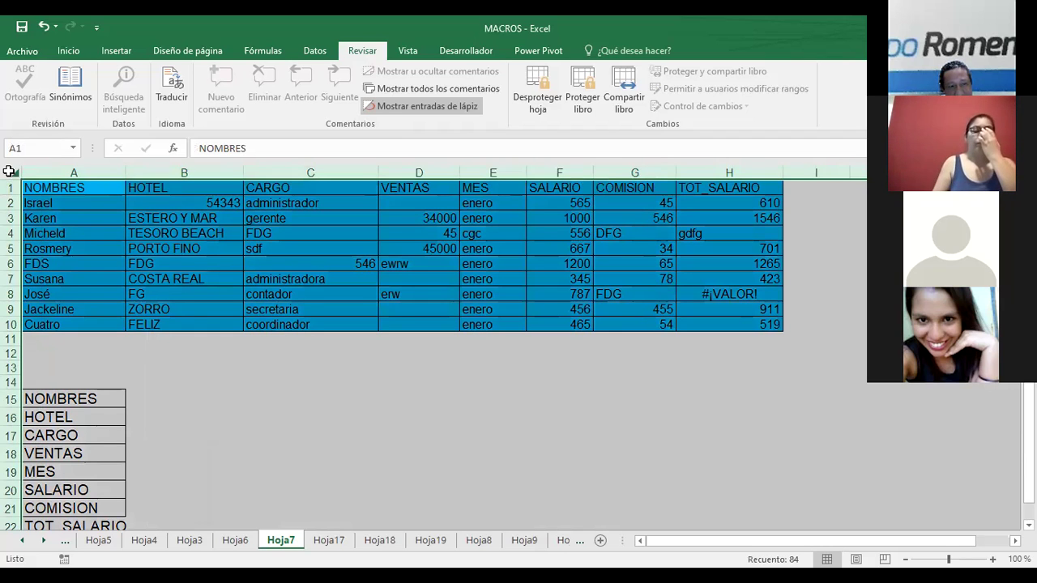
Step: Remove Hoja7's sheet protection with Desproteger hoja
right_click(12, 176)
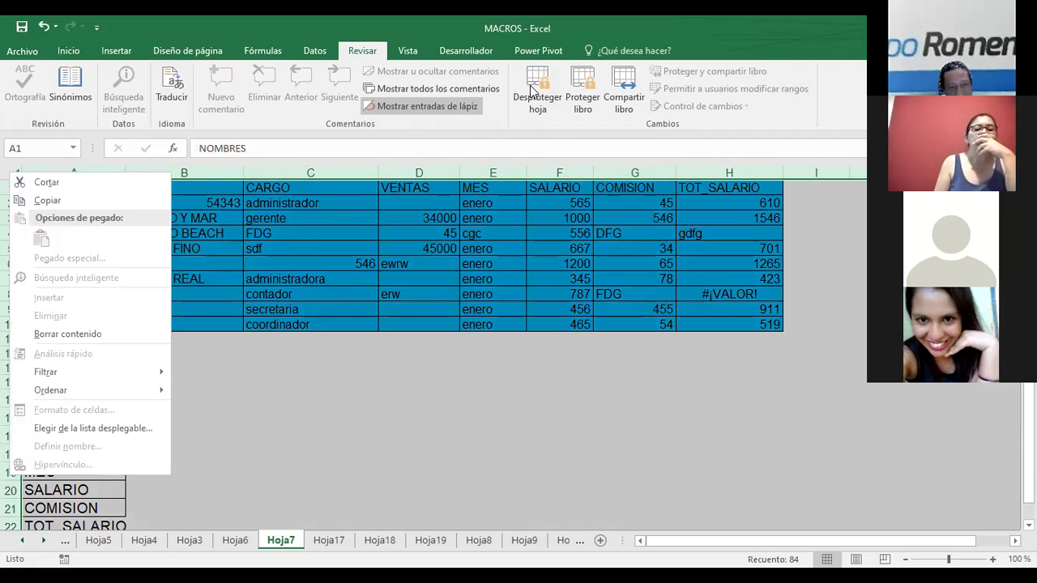
click(534, 110)
click(528, 298)
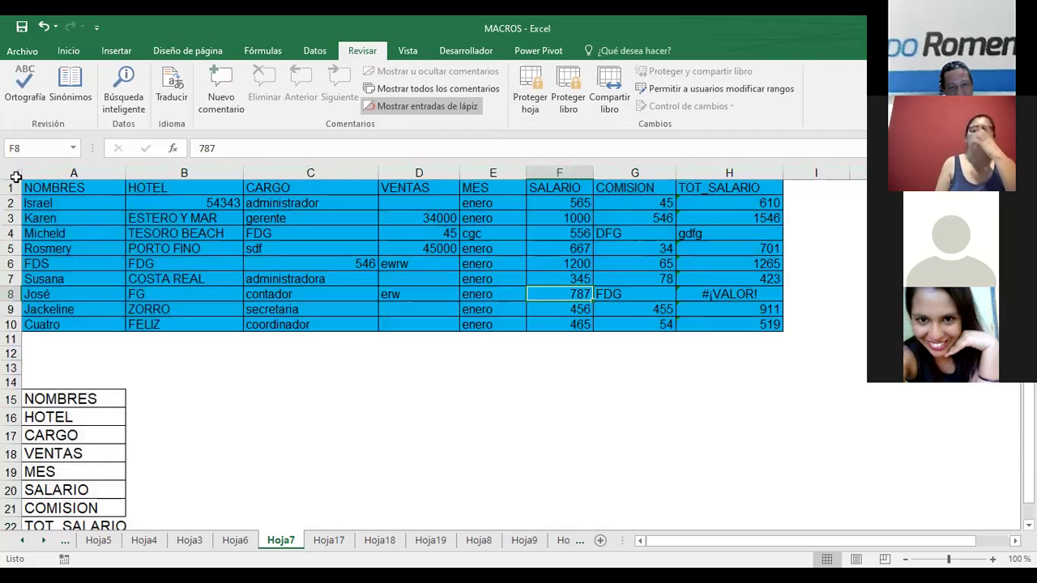
Step: Select the whole sheet and clear Bloqueada in Formato de celdas for all cells
click(14, 173)
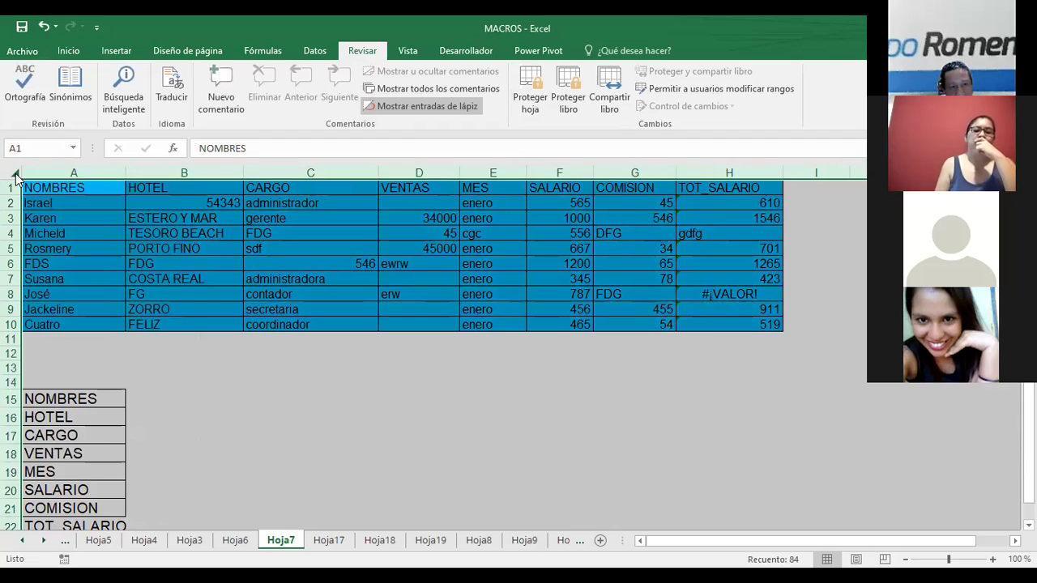
right_click(15, 176)
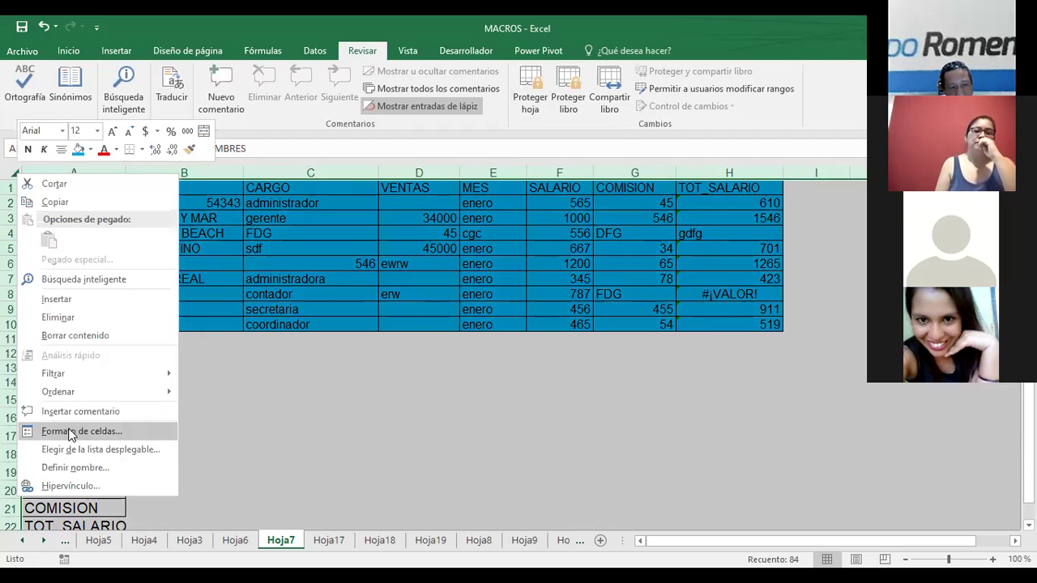
click(70, 431)
click(23, 269)
click(23, 268)
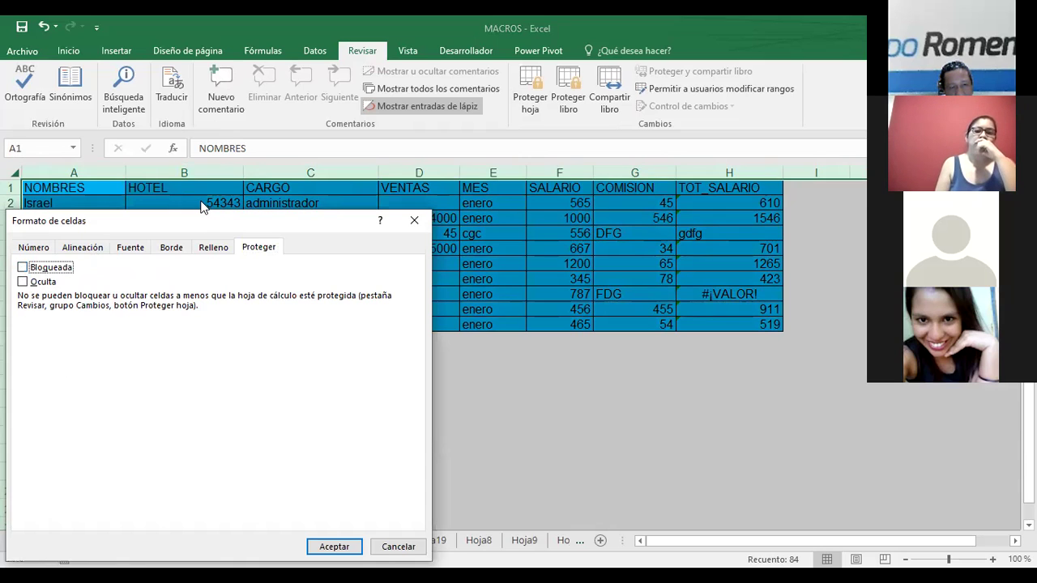
key(Return)
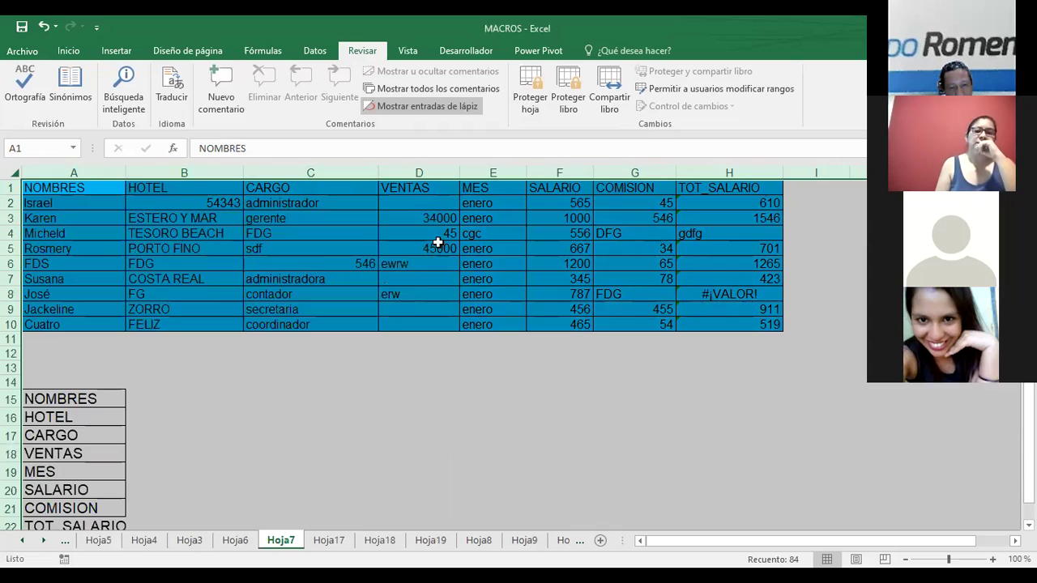
click(419, 248)
Step: Select F1:F10 and C1:C10 and keep them Bloqueada in Formato de celdas
drag(559, 187, 559, 322)
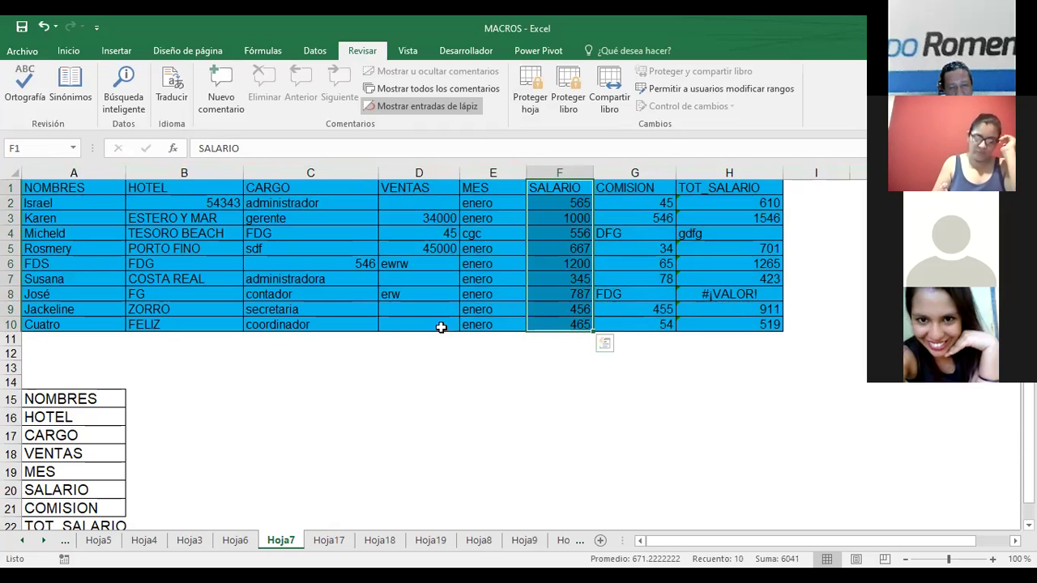
drag(299, 189, 305, 323)
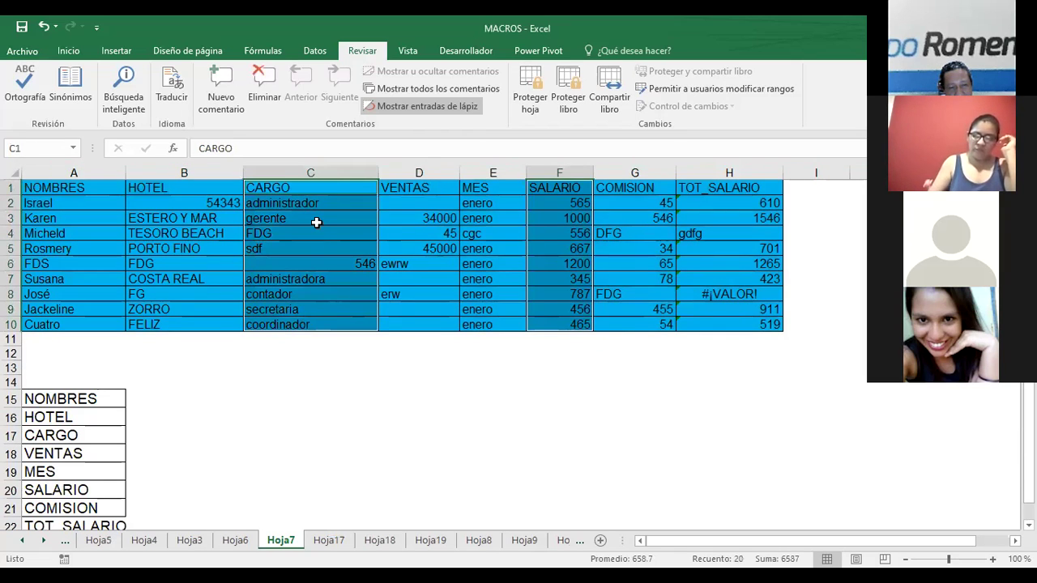
right_click(318, 222)
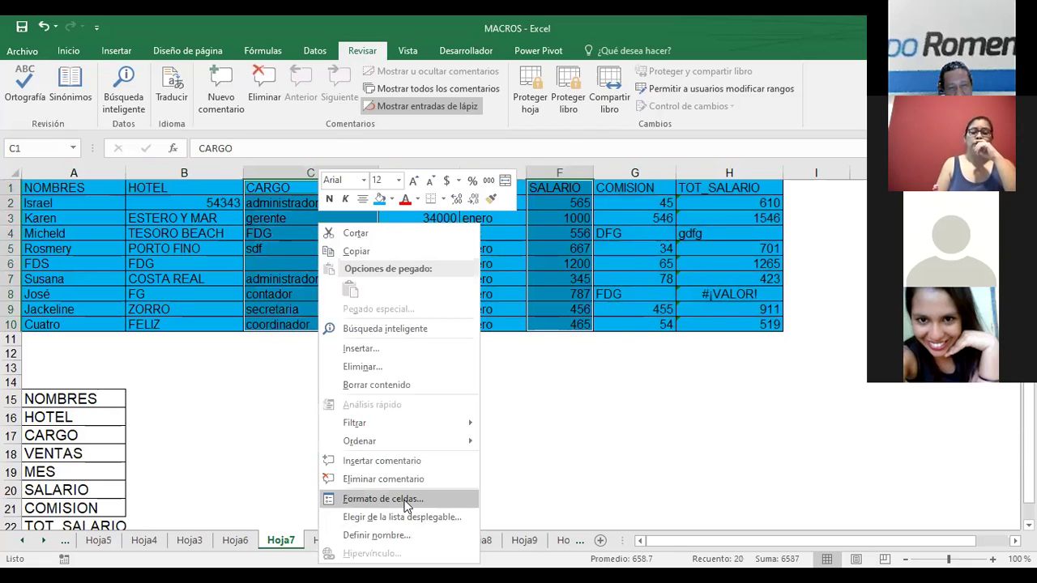
click(406, 499)
click(209, 269)
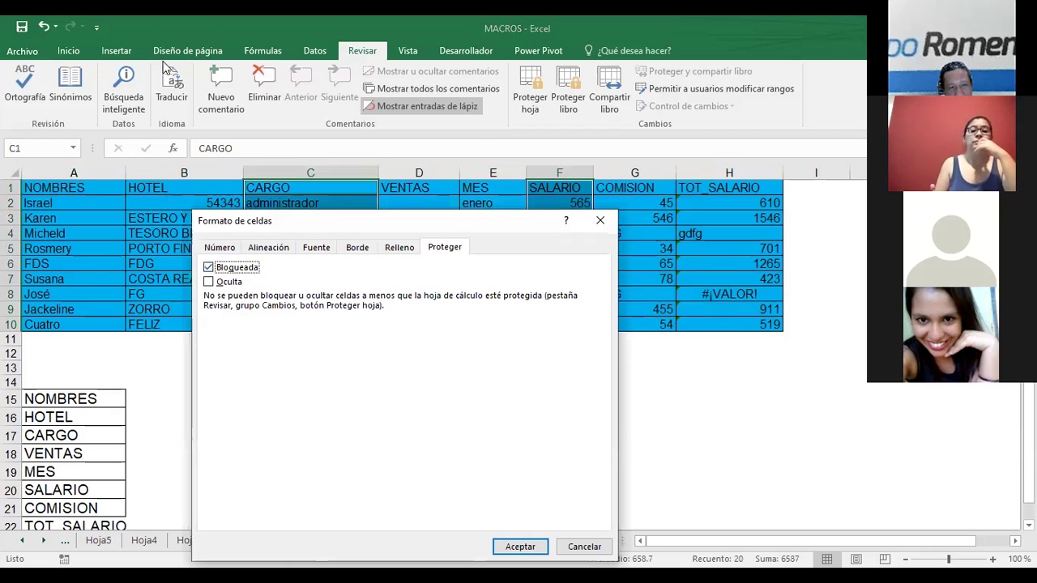
drag(315, 228, 164, 66)
click(365, 394)
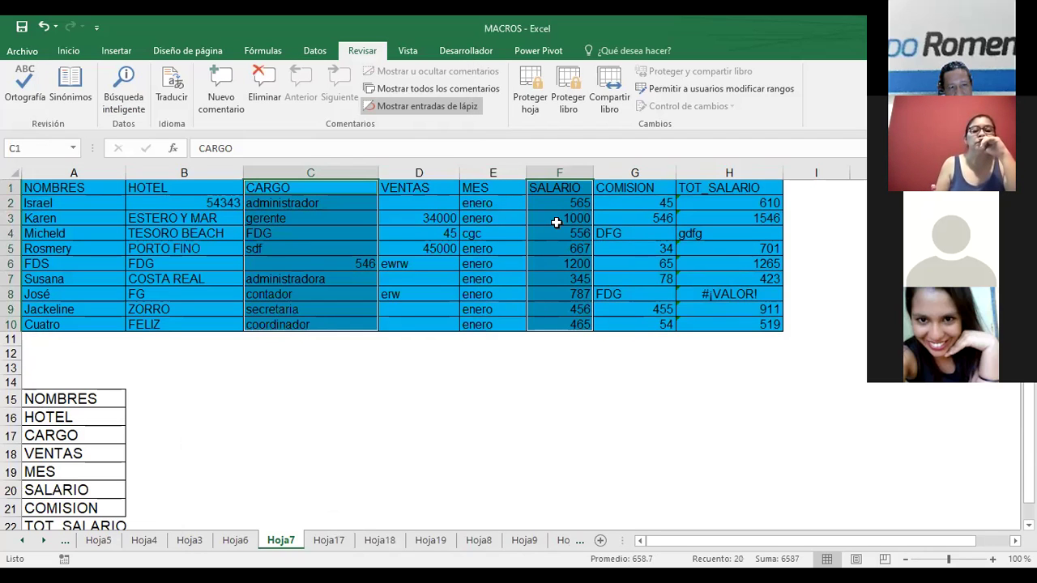
Step: Recheck that Bloqueada stays on for the SALARIO column F1:F10
right_click(557, 223)
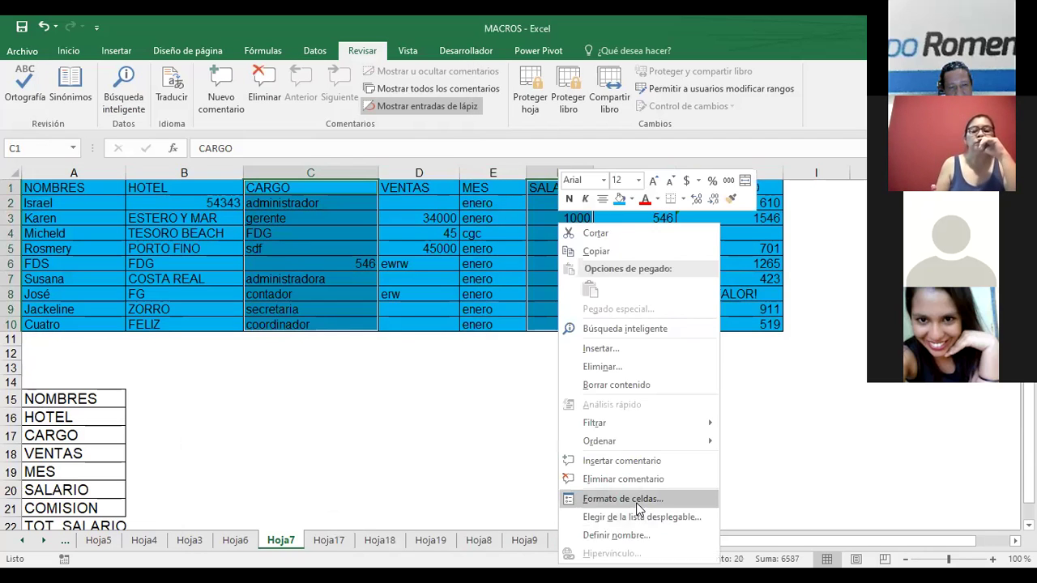
click(637, 499)
click(441, 268)
click(441, 268)
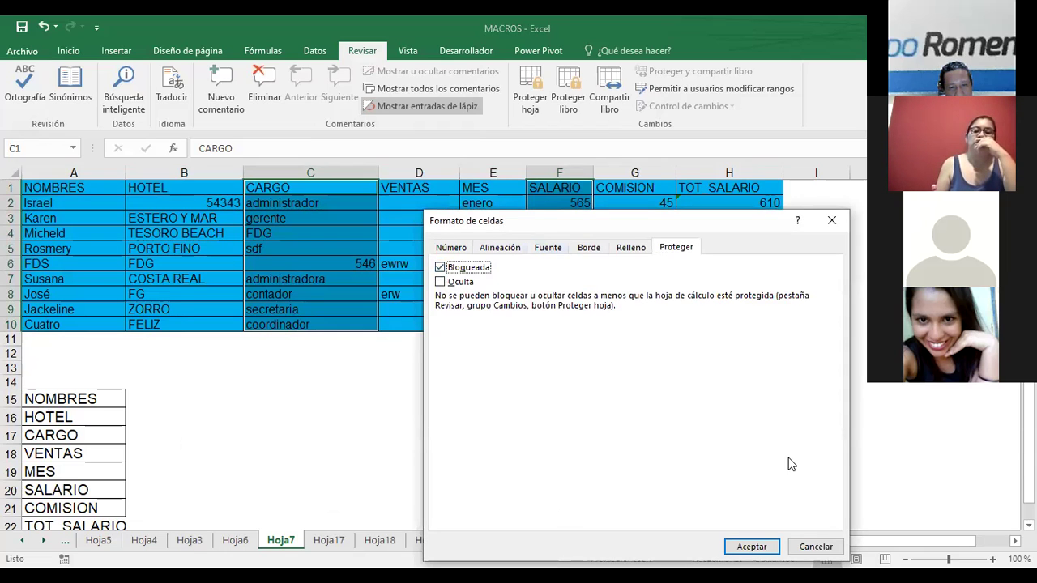
click(747, 549)
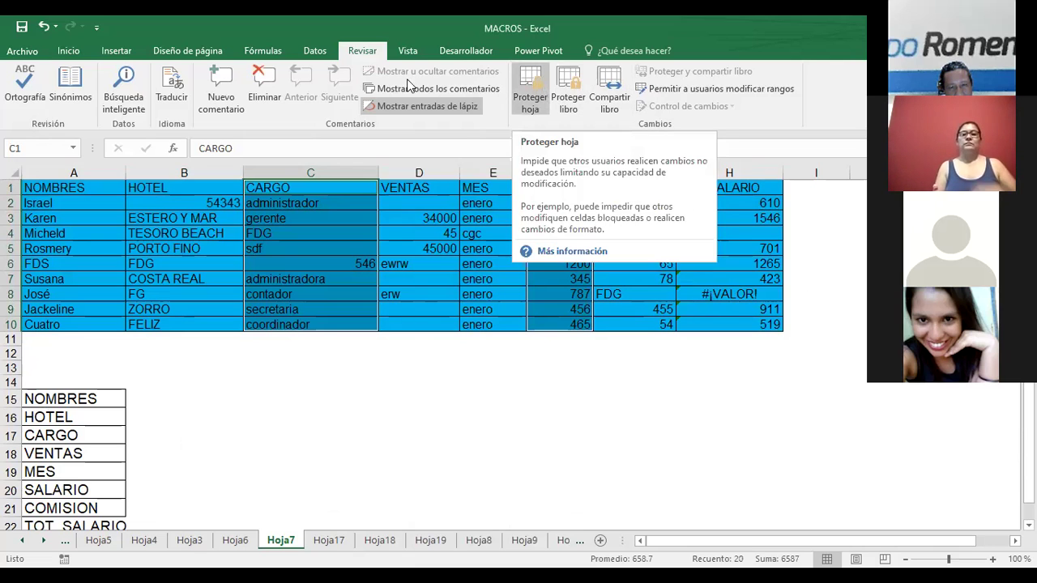
Step: Protect Hoja7 with a password, unchecking the Aplicar formato a columnas permission
click(523, 102)
click(440, 246)
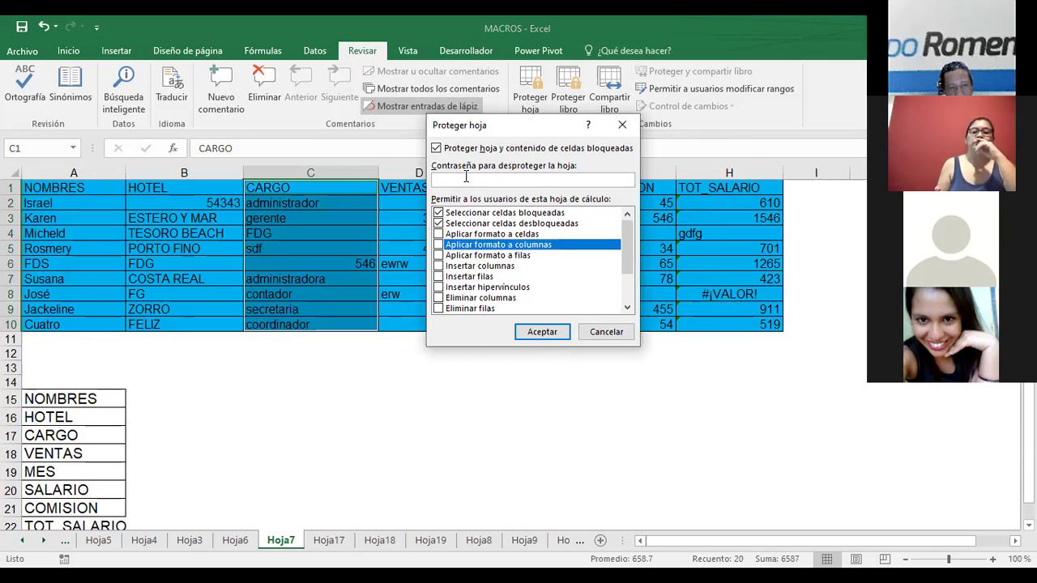
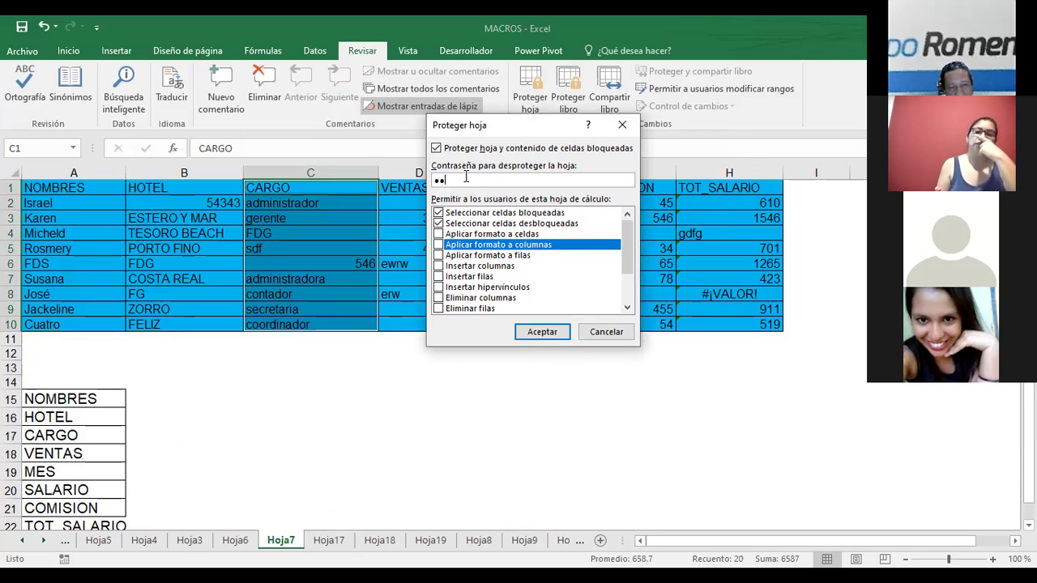
click(543, 335)
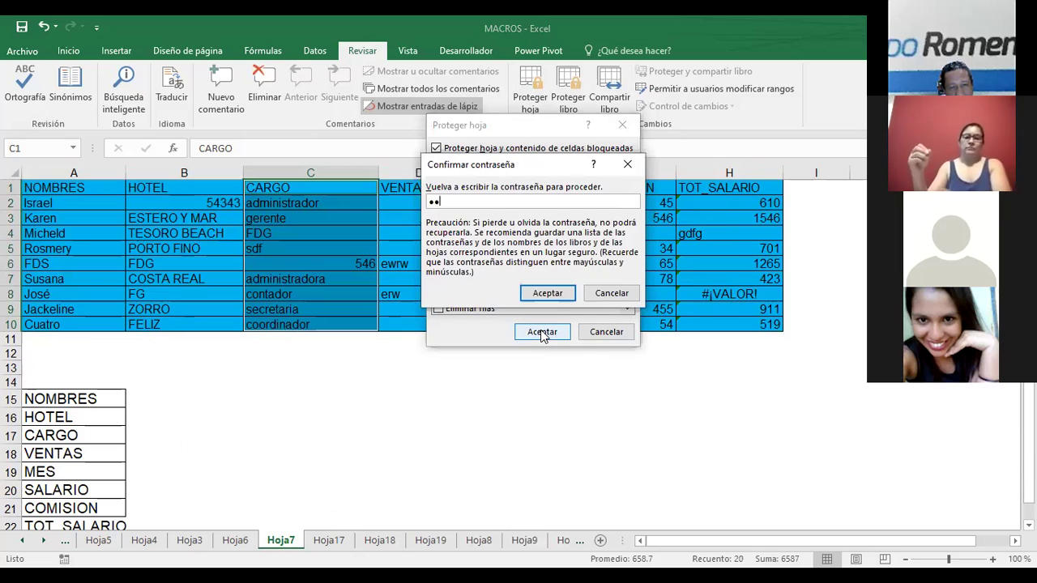
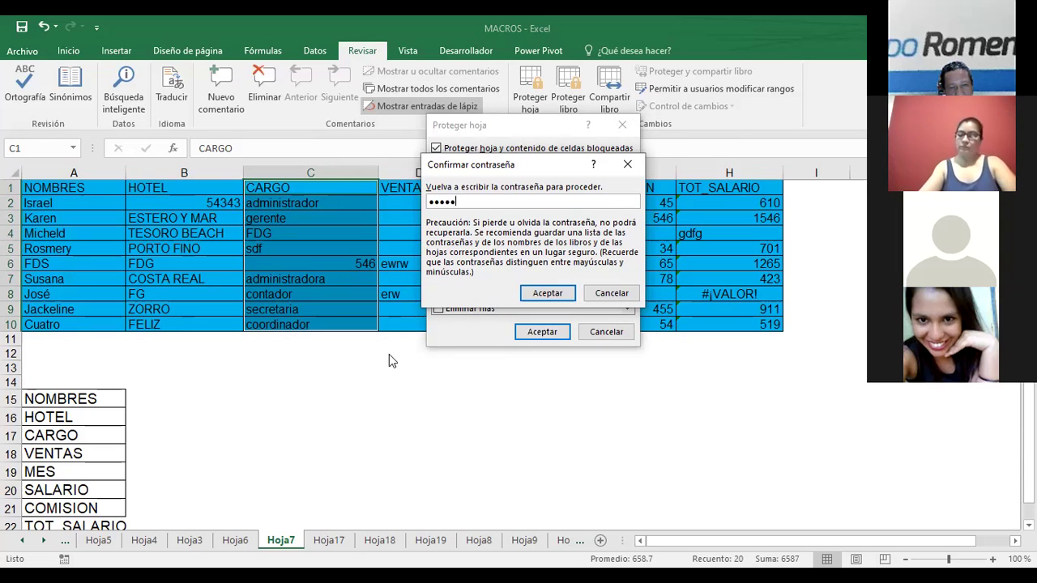
click(557, 290)
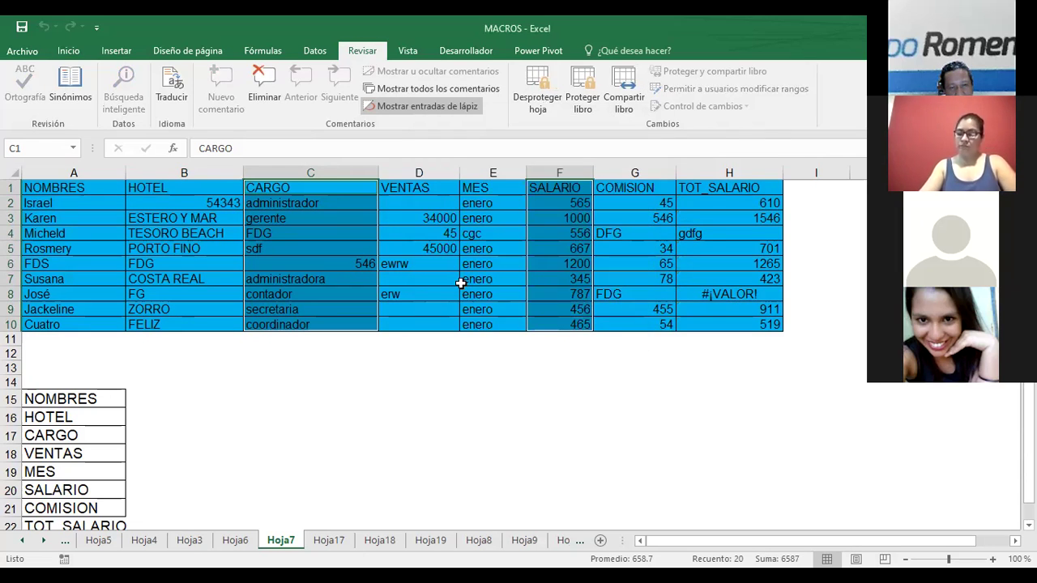
click(461, 280)
Step: Try editing locked cells C6 (CARGO) and F5 (SALARIO), dismissing the protection warnings
click(321, 259)
double_click(322, 259)
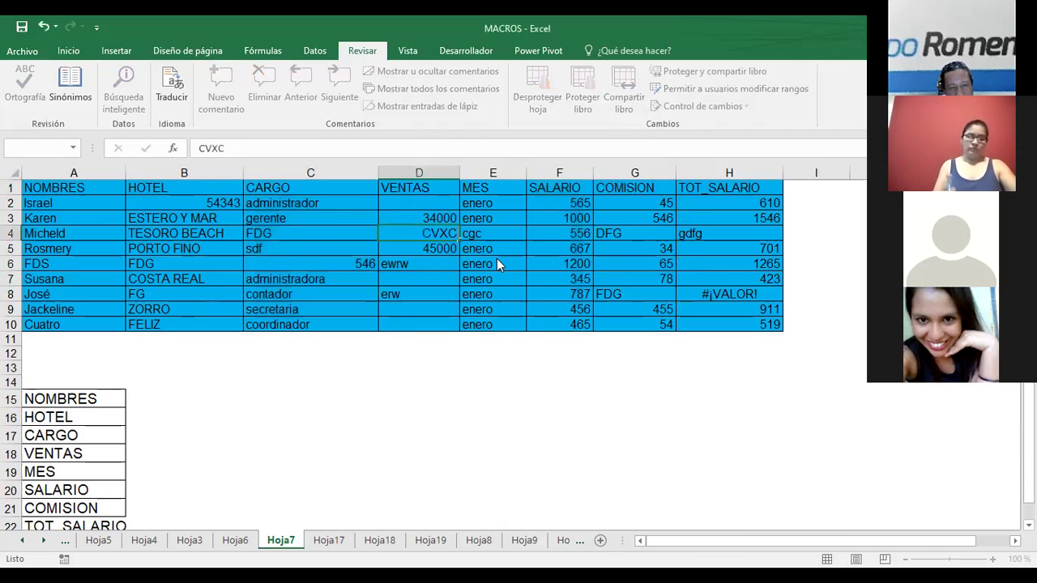
key(Return)
click(525, 341)
double_click(559, 249)
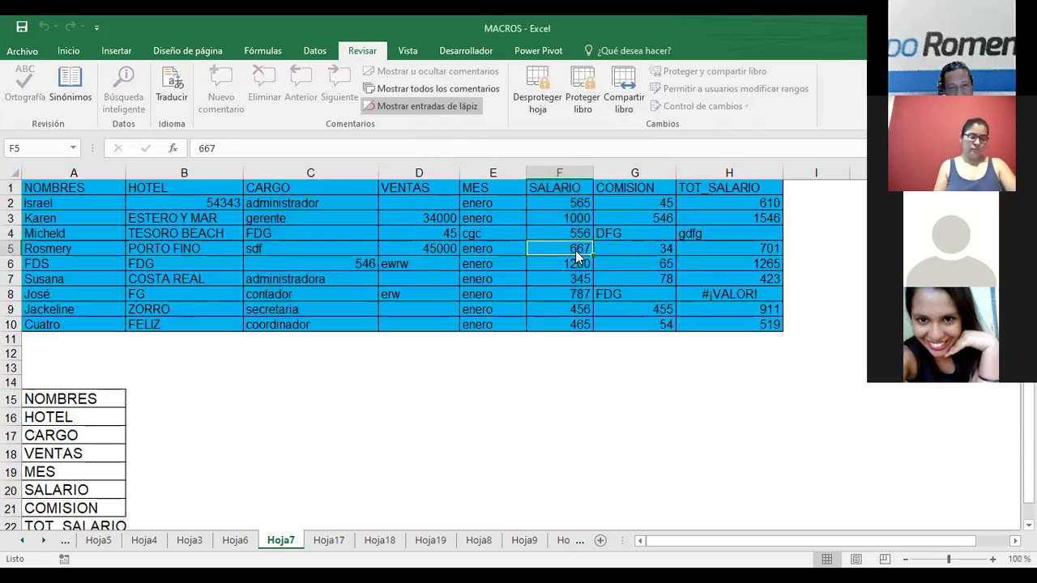
key(Return)
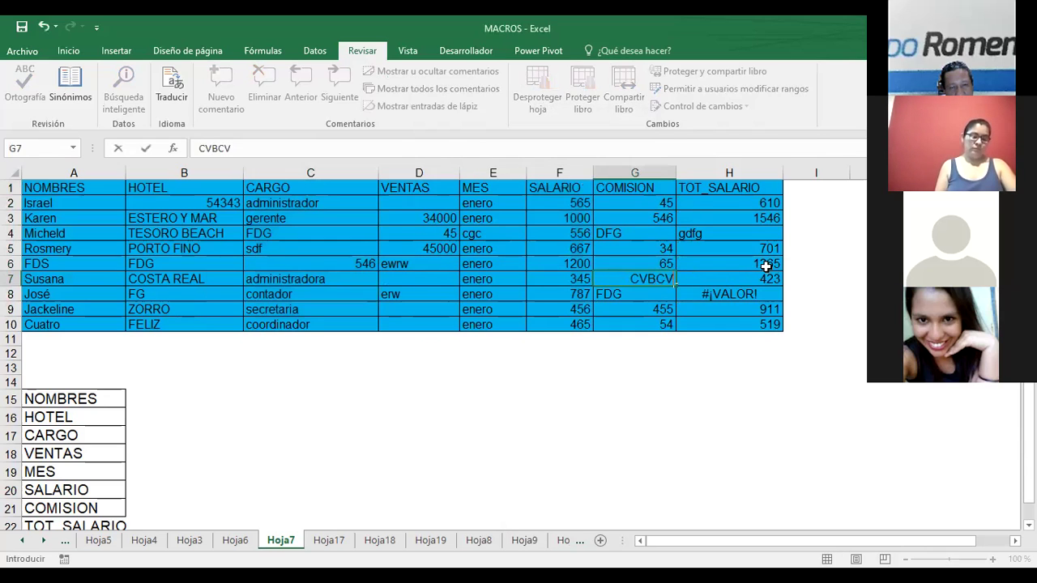
Step: Test other cells: type ERWRWR into D1, then cancel the rejected DFDGFGDFGDGDFG entry in D3
click(181, 262)
click(97, 253)
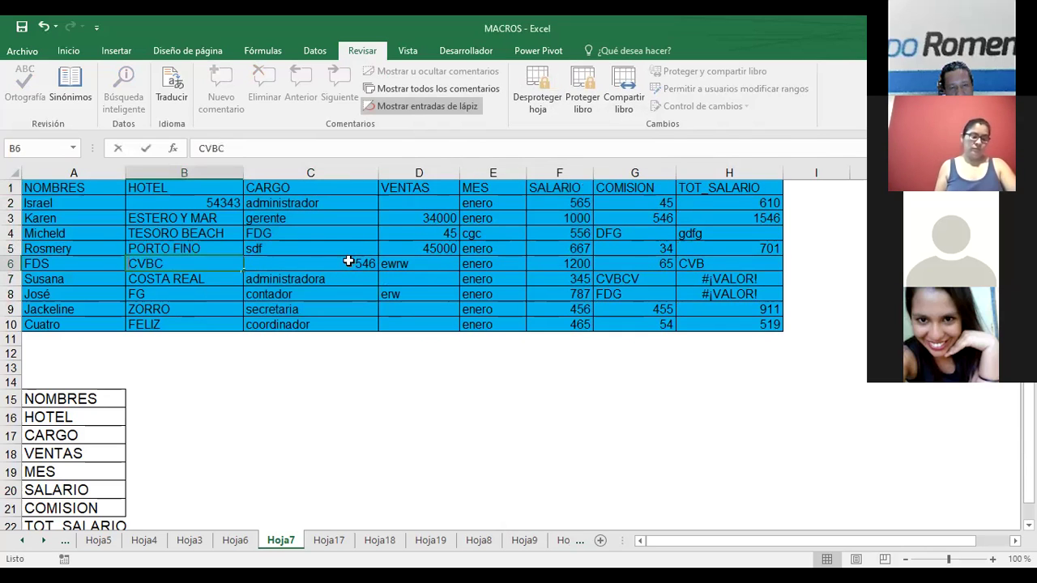
drag(310, 218, 316, 230)
click(420, 247)
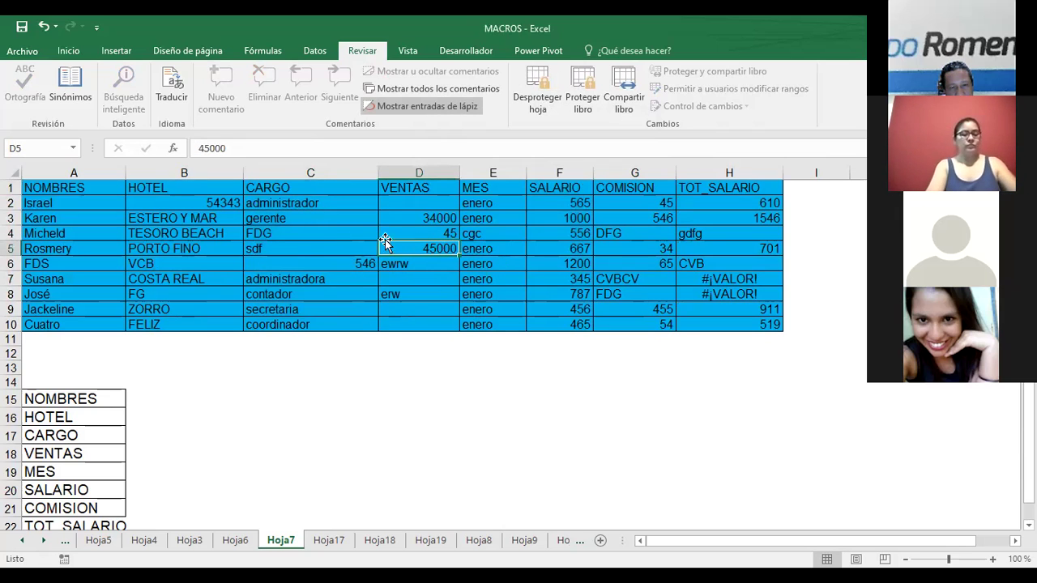
click(428, 184)
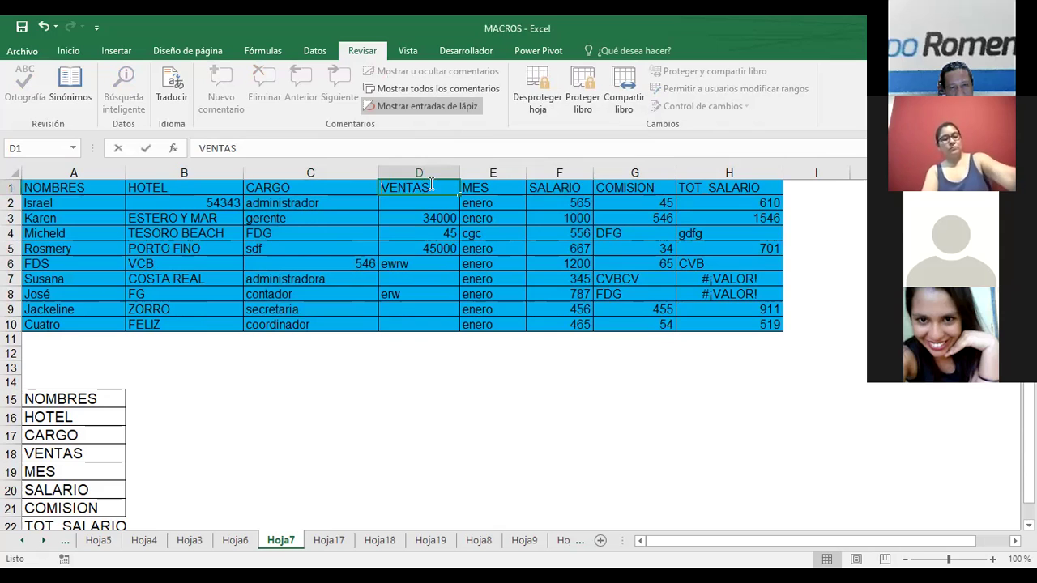
text(ERWRWR)
click(419, 218)
text(DFDGFGDFGDGDFG)
key(Return)
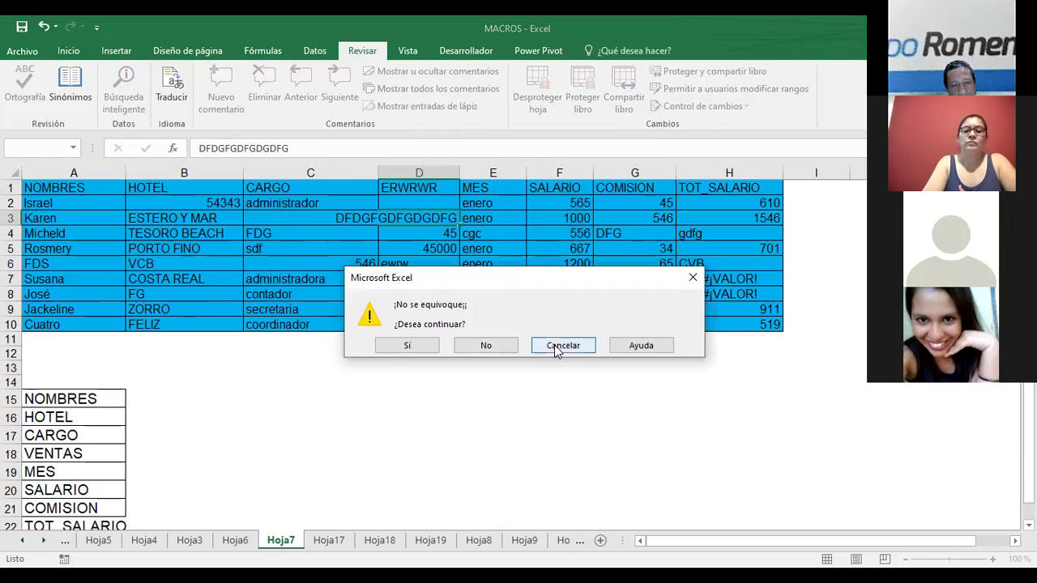
click(563, 345)
Step: Attempt to change the locked CARGO header C1, cell C3 and SALARIO header F1, dismissing each warning
click(275, 190)
key(Delete)
click(556, 347)
click(302, 217)
double_click(304, 217)
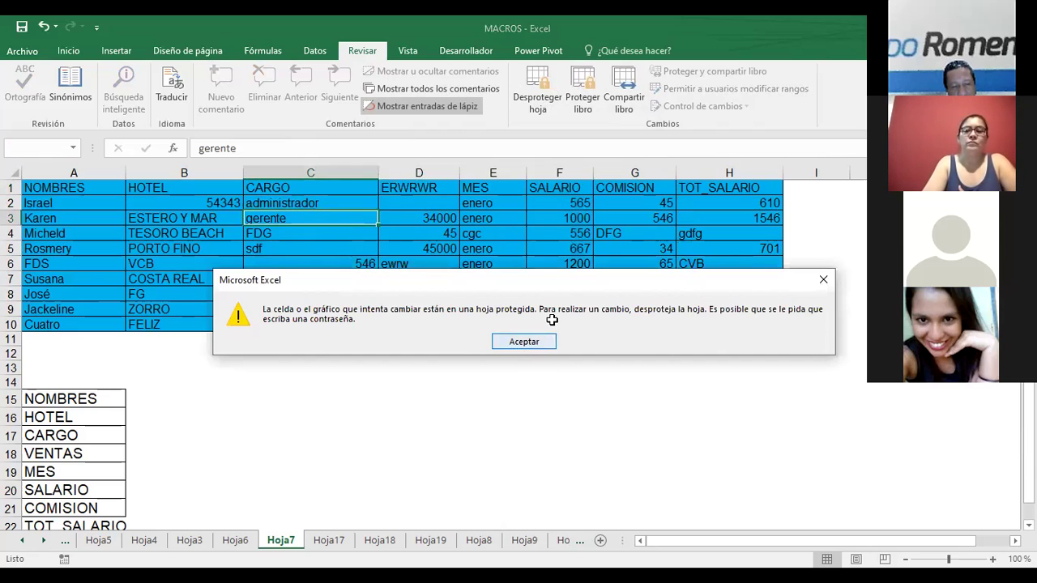
key(Return)
click(556, 186)
key(Delete)
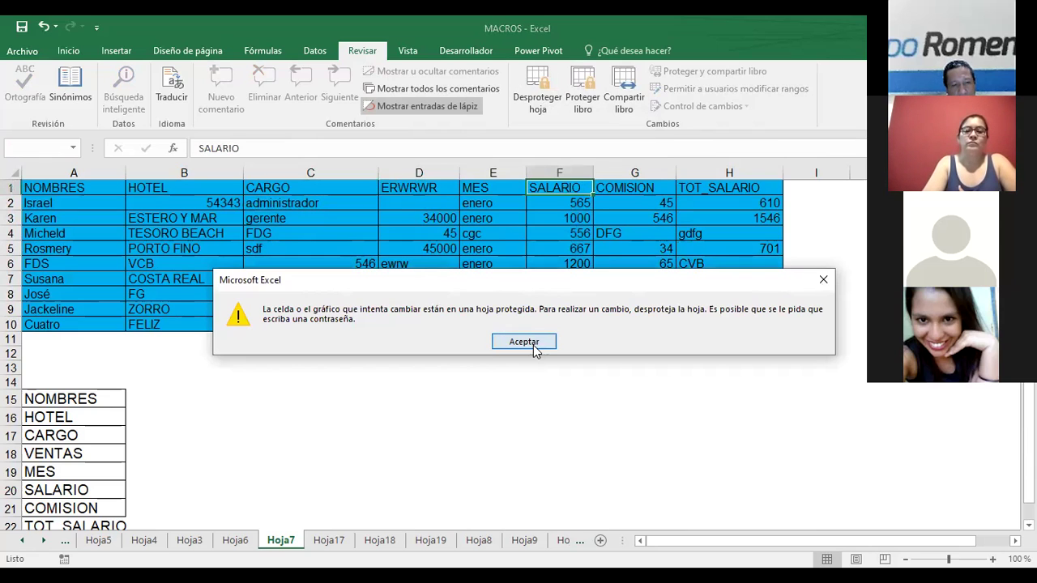
click(521, 347)
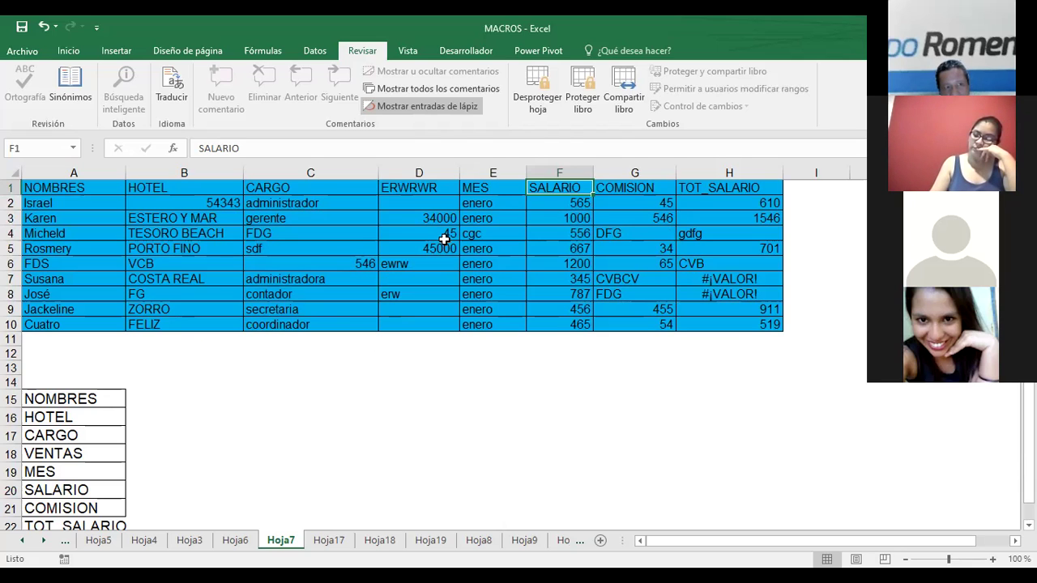
Step: Select TOT_SALARIO cells H1:H10 and unprotect Hoja7 with its password
click(317, 263)
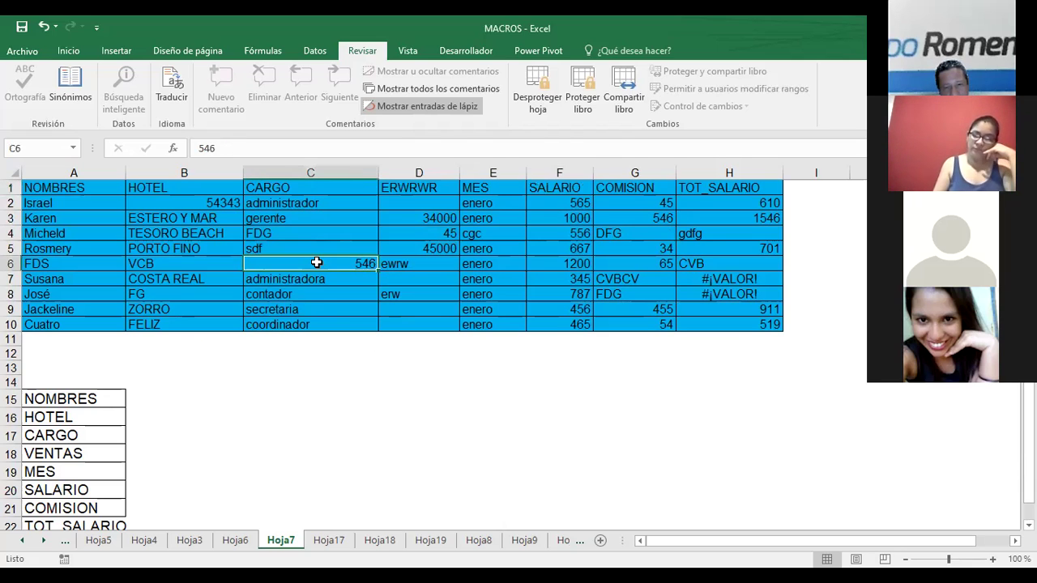
drag(748, 190, 743, 326)
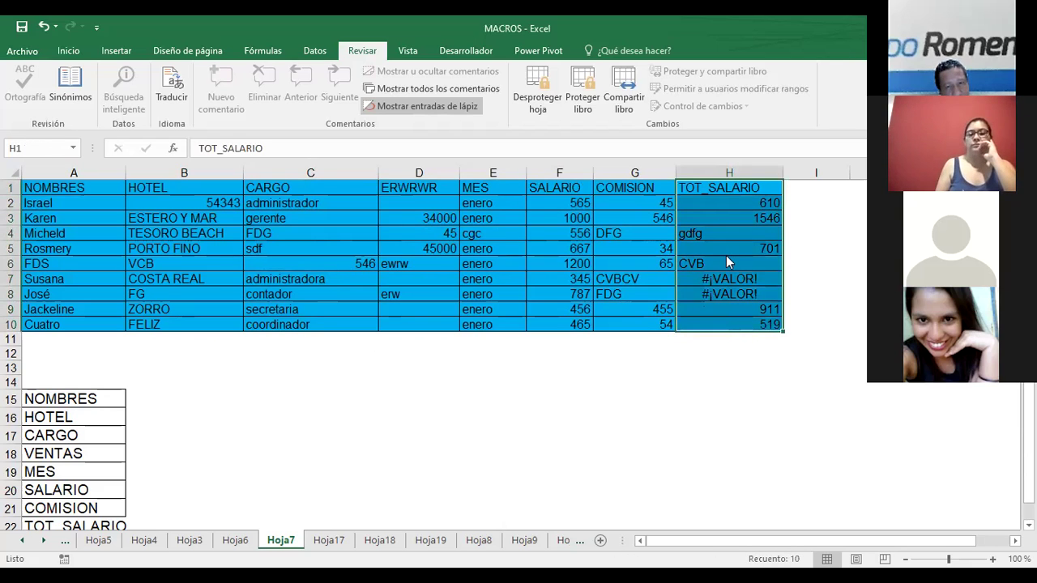
right_click(726, 255)
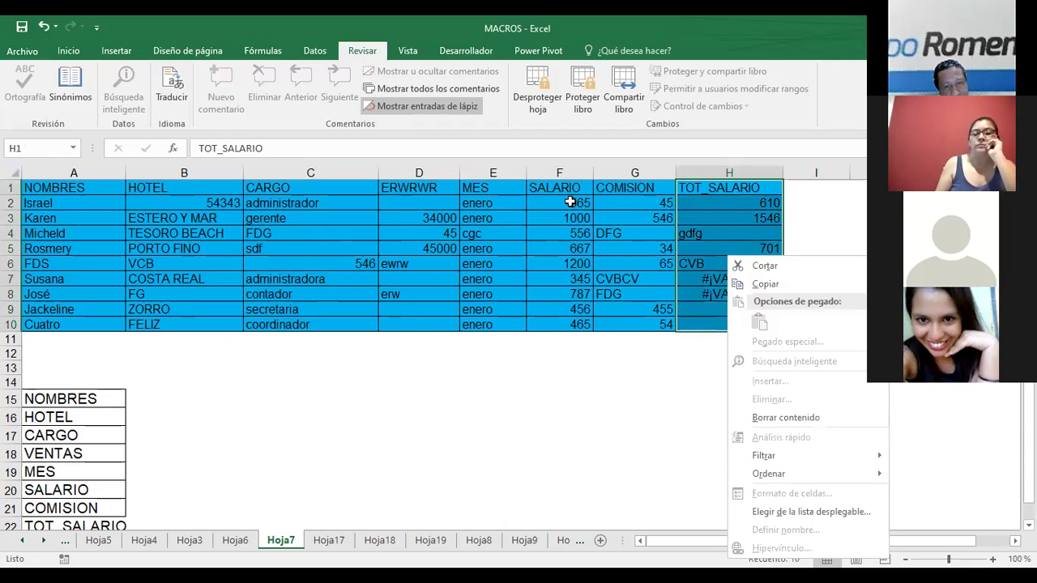
click(531, 113)
key(Return)
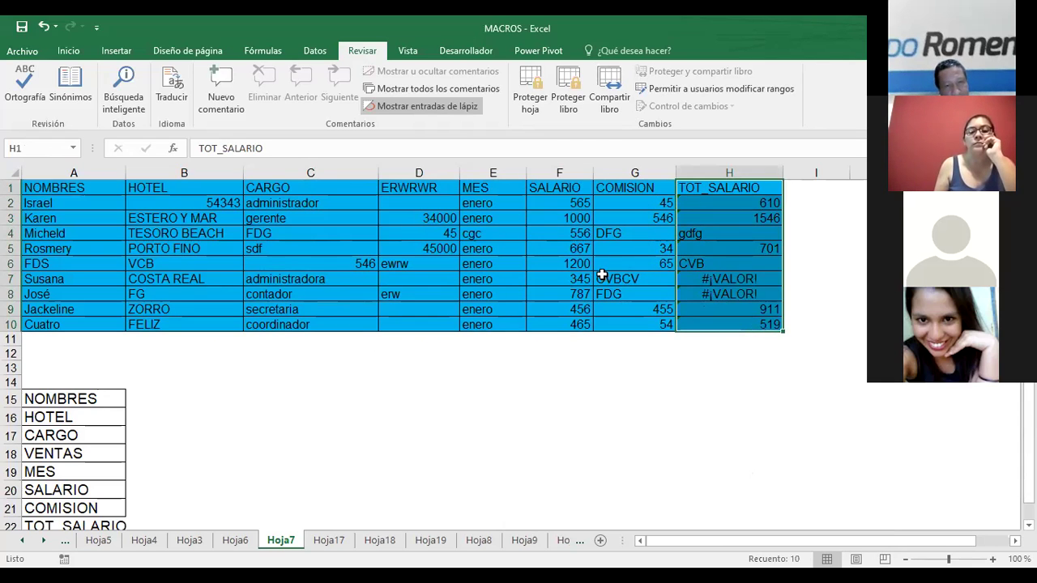
Step: Check that H1:H10 are not set to Bloqueada, close without changes, and select the entire sheet
click(602, 276)
drag(729, 188, 737, 324)
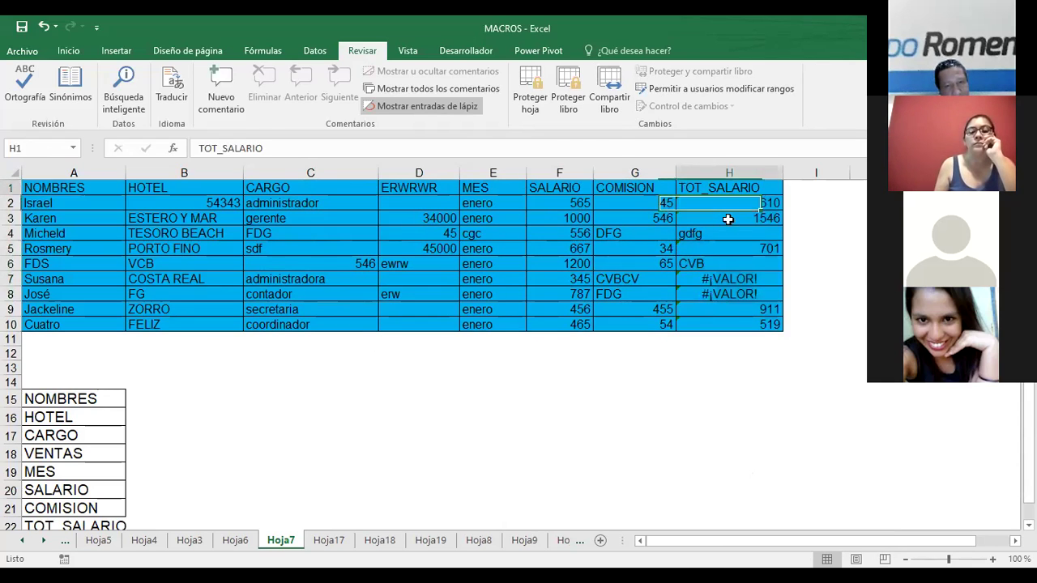
right_click(737, 325)
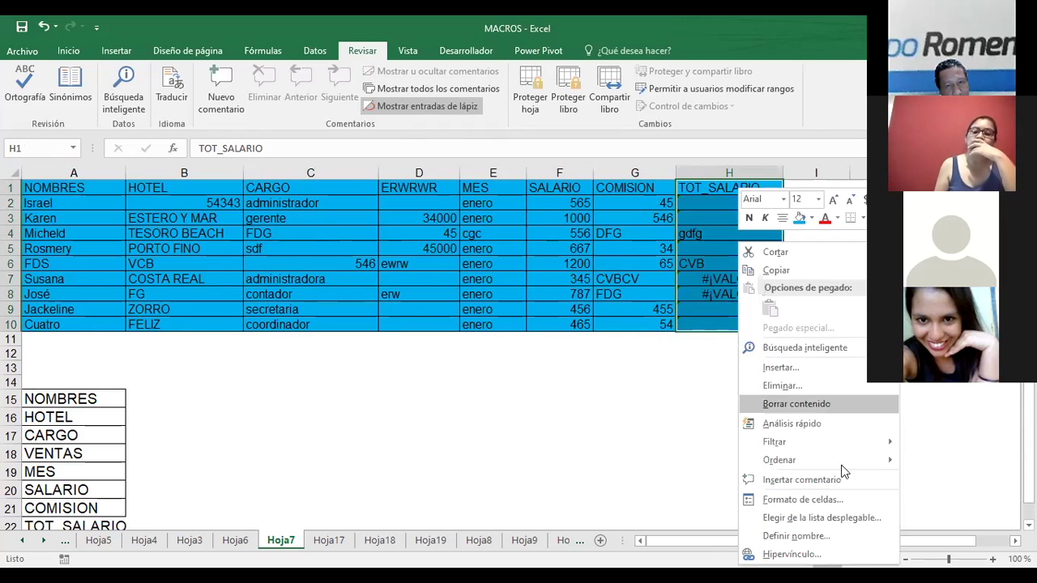
click(819, 502)
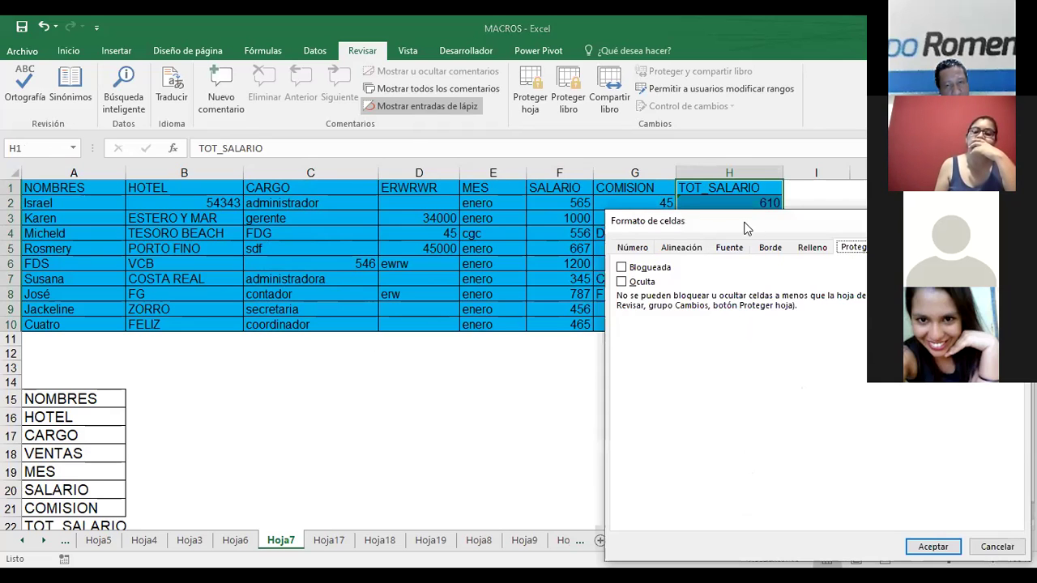
drag(753, 223, 470, 201)
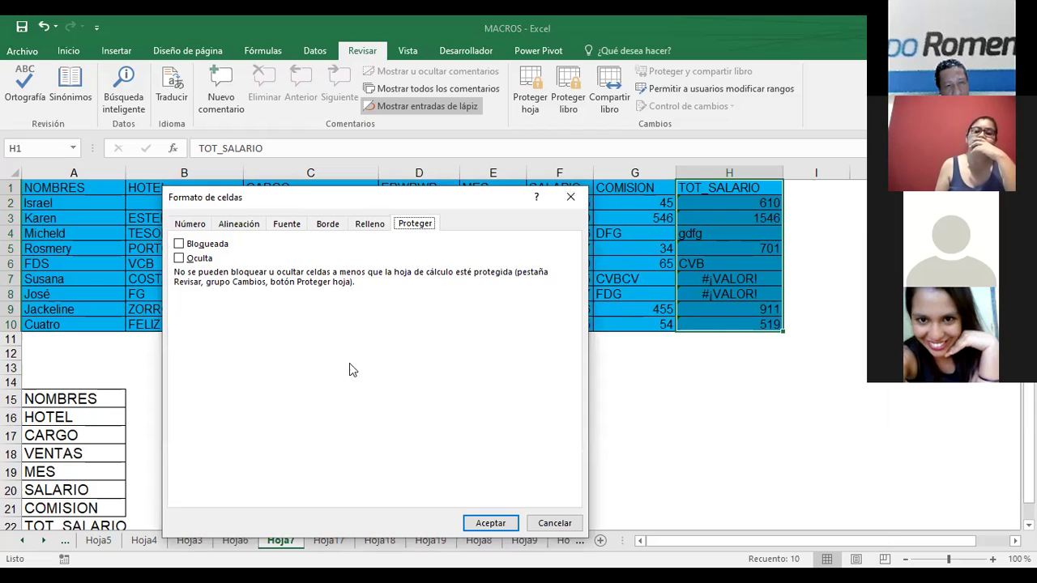
click(580, 201)
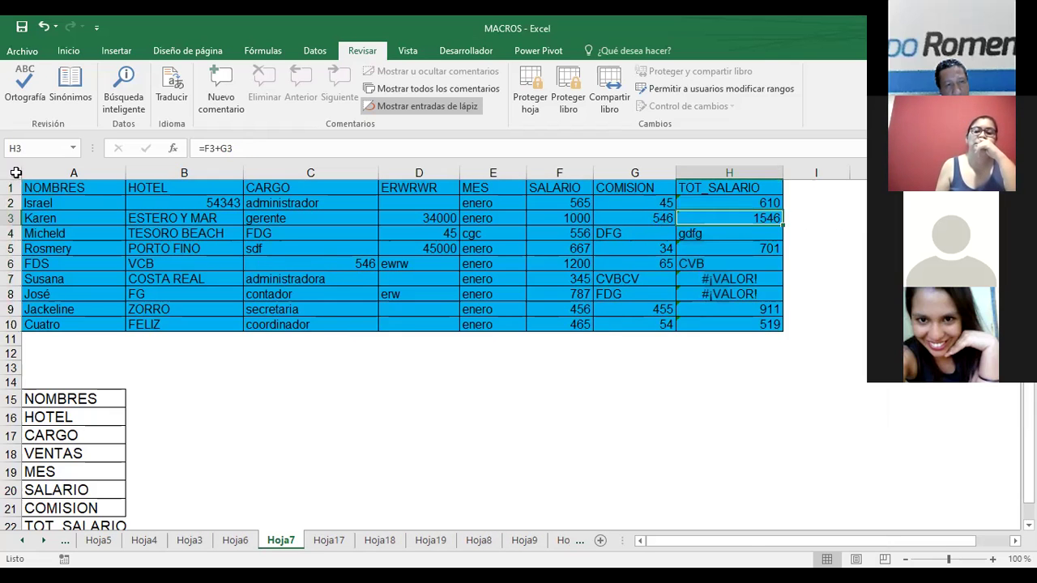
click(11, 171)
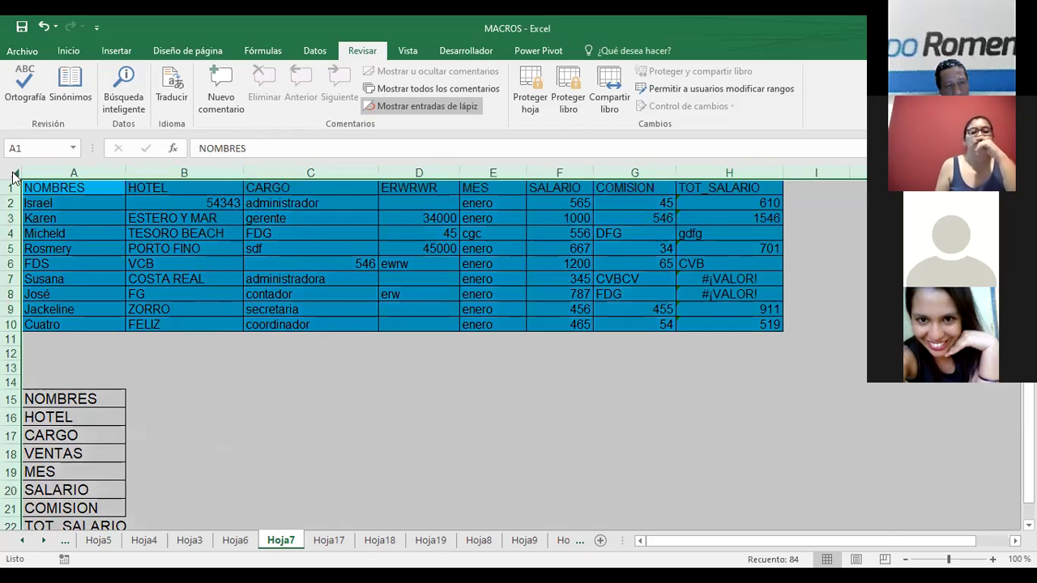
Step: Unlock every cell of the sheet by clearing Bloqueada in Formato de celdas > Proteger
right_click(16, 175)
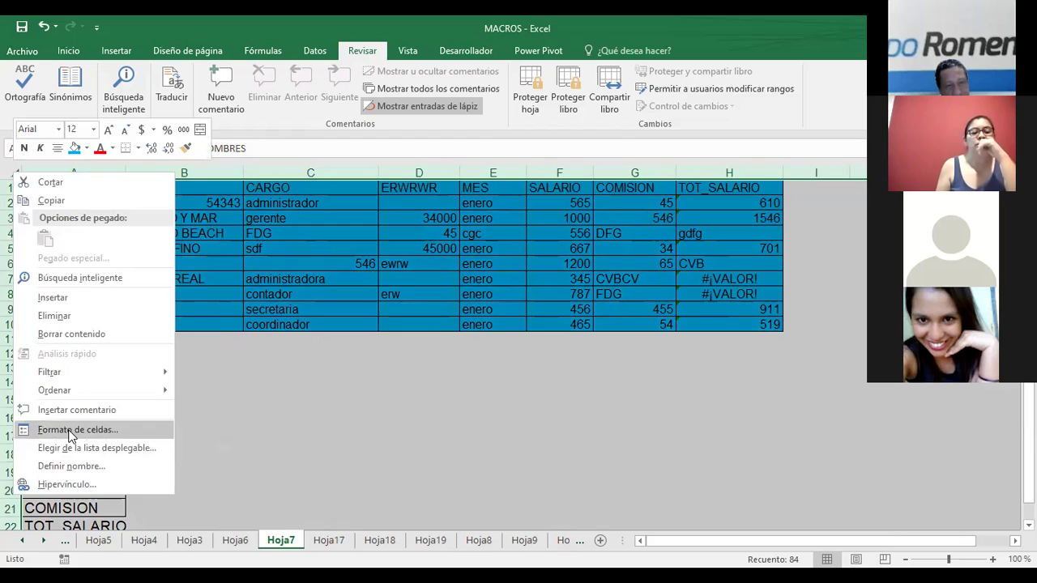
click(70, 430)
click(23, 267)
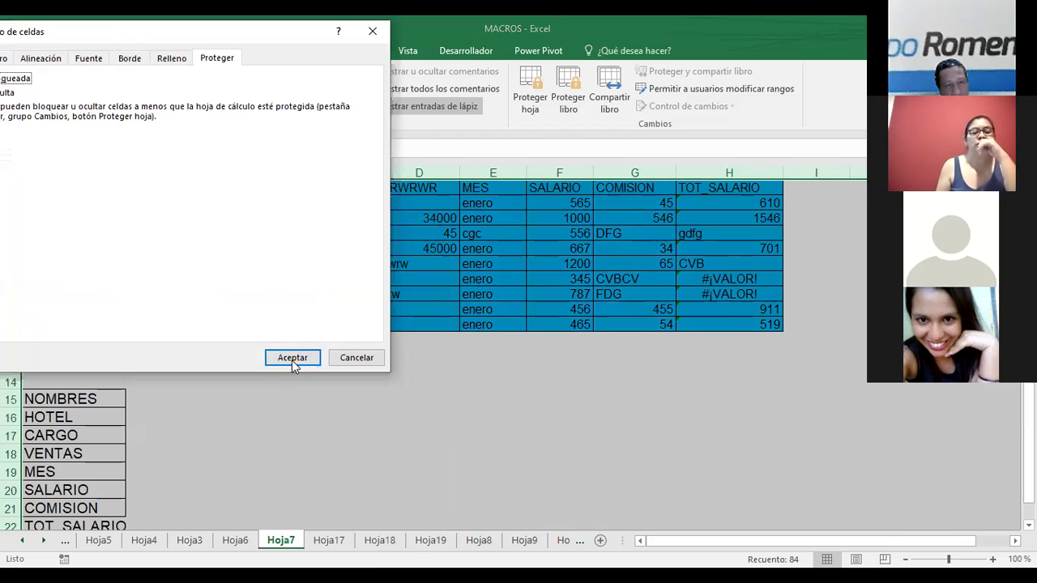
click(289, 359)
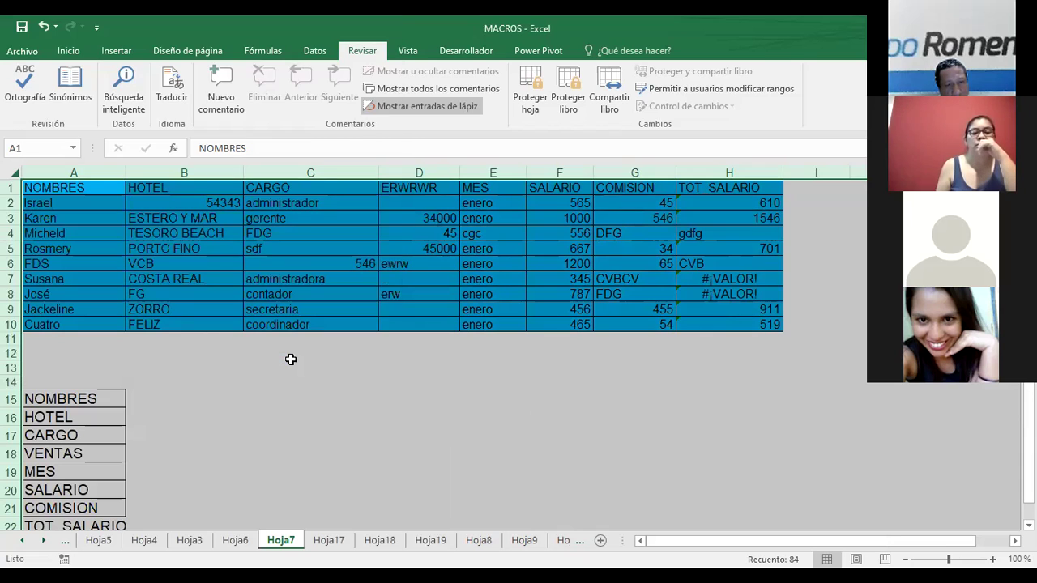
click(454, 288)
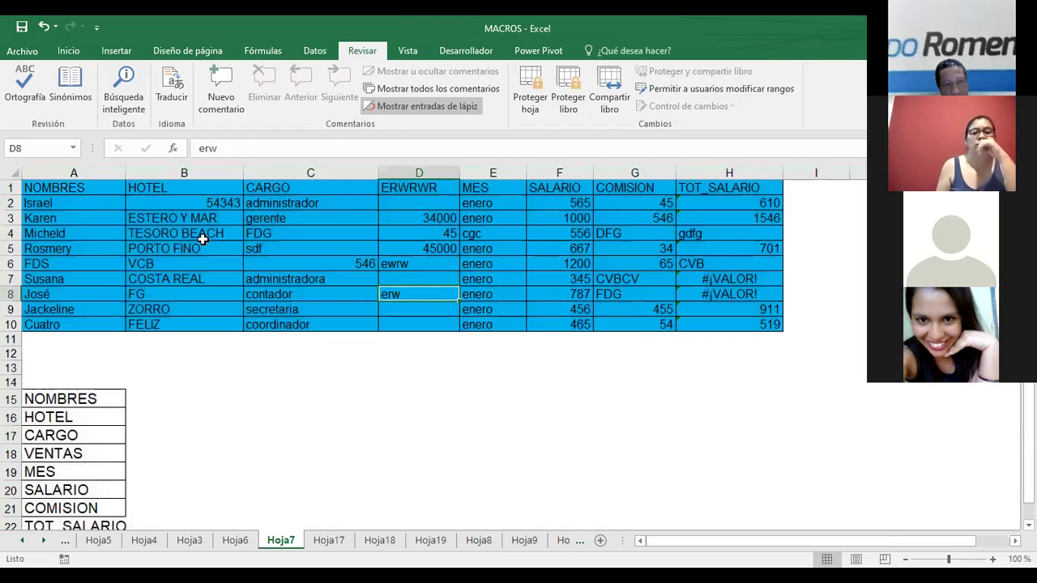
Step: Select NOMBRES A1:A10, CARGO C1:C10 and SALARIO F1:F10 and mark them Bloqueada
drag(37, 187, 61, 327)
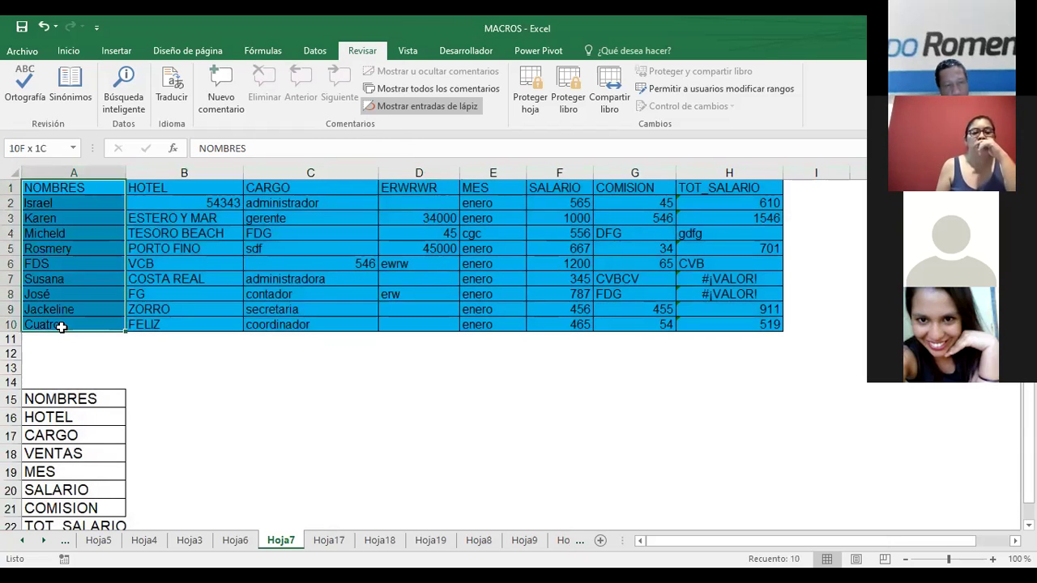
drag(278, 188, 294, 322)
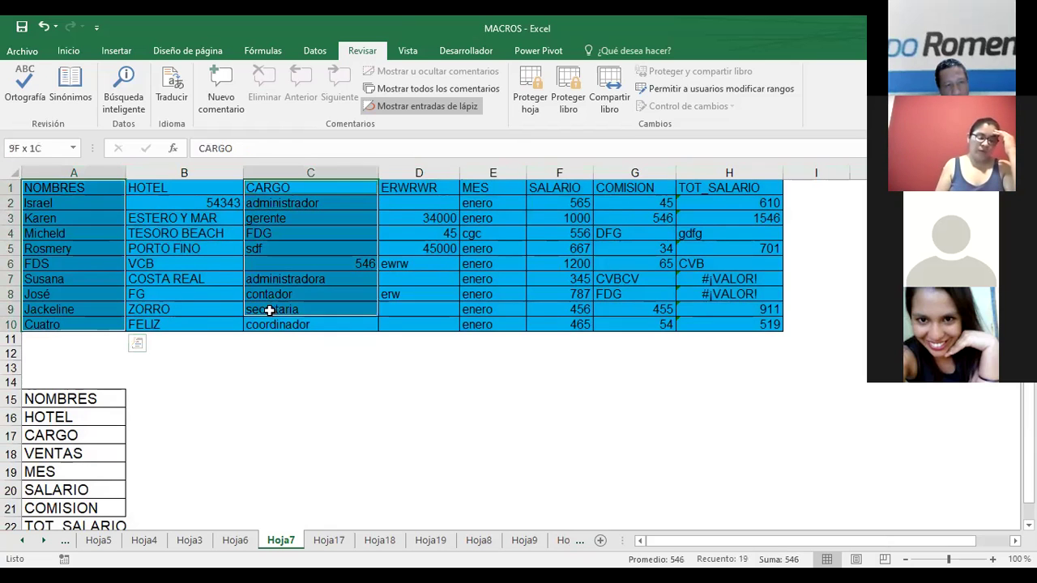
ctrl+click(551, 191)
drag(552, 198, 542, 322)
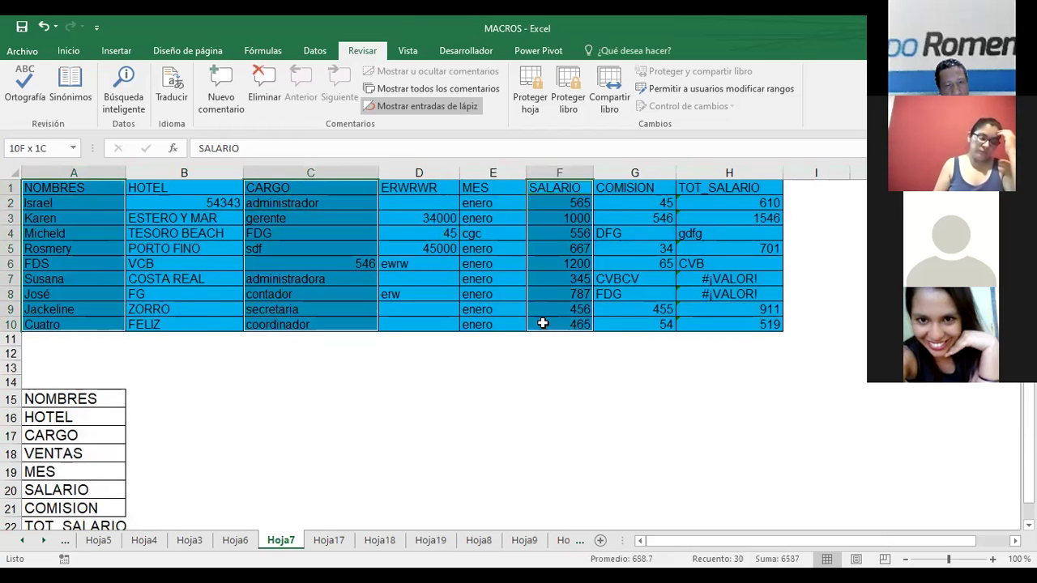
right_click(90, 214)
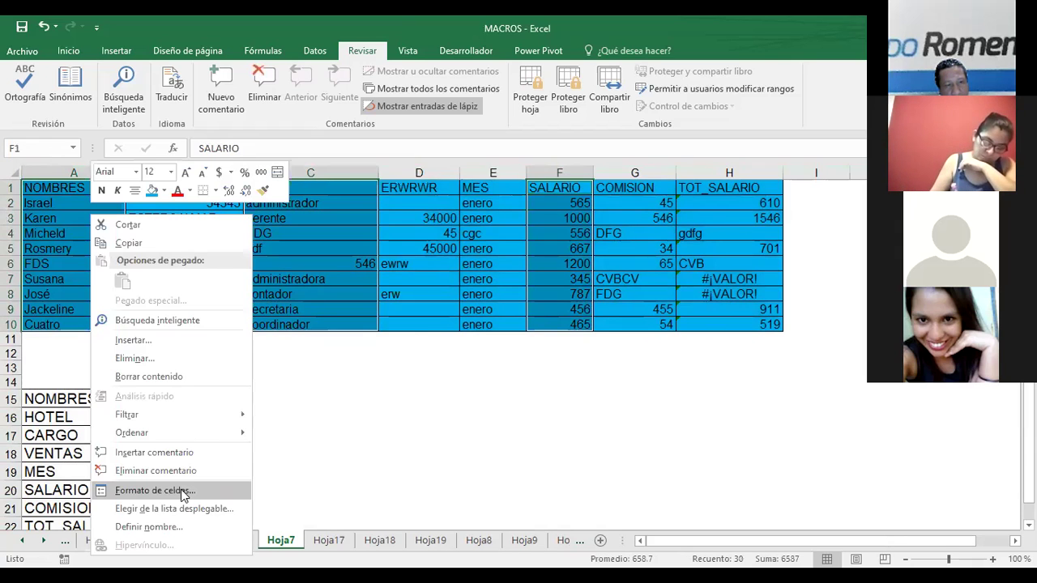
click(183, 493)
click(23, 268)
click(26, 270)
drag(98, 221, 76, 65)
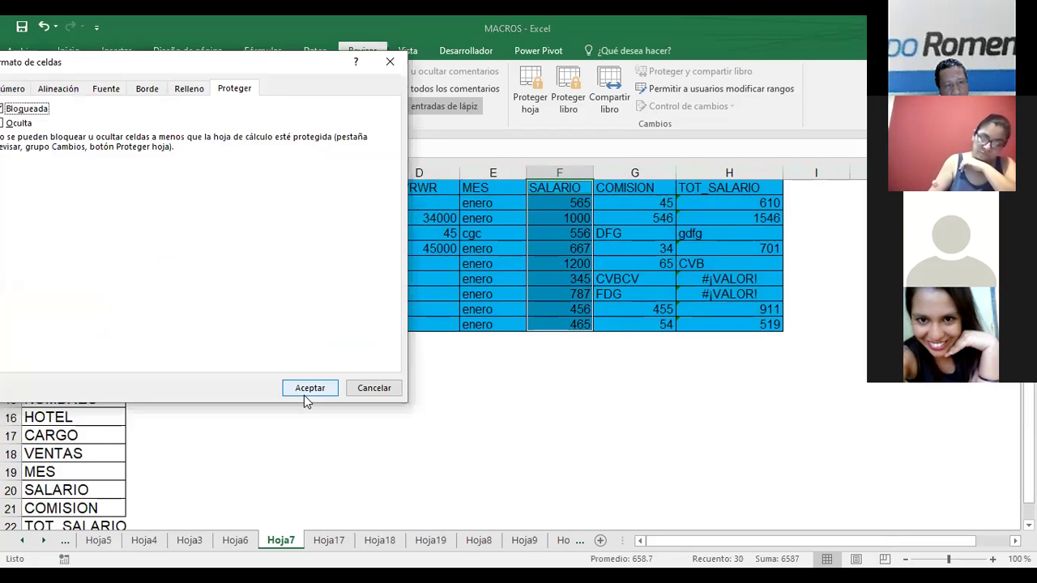
click(307, 390)
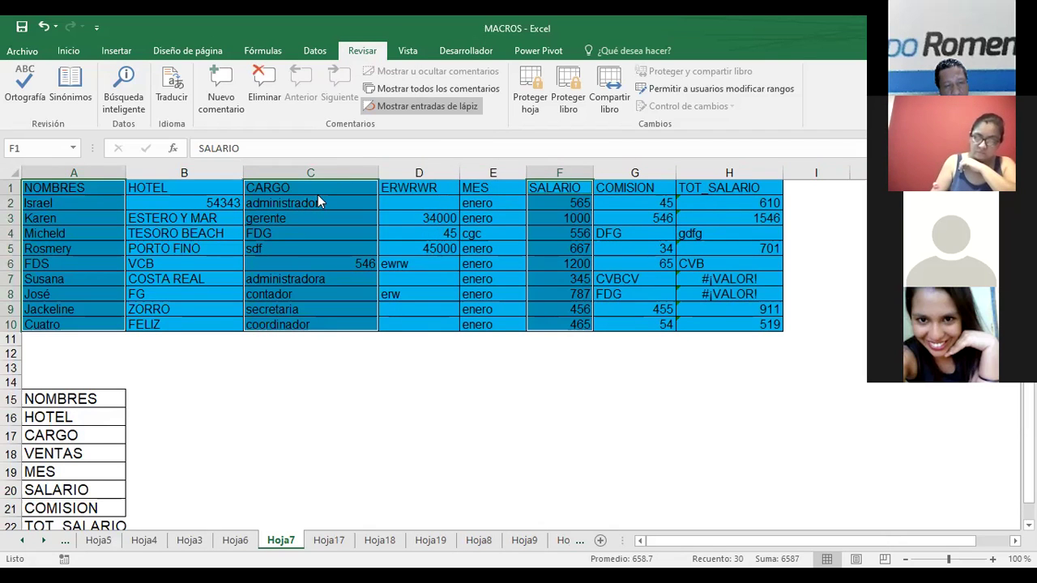
Step: Reopen Formato de celdas with Ctrl+1 to verify Bloqueada stays ticked for the chosen columns
key(ctrl+1)
click(216, 268)
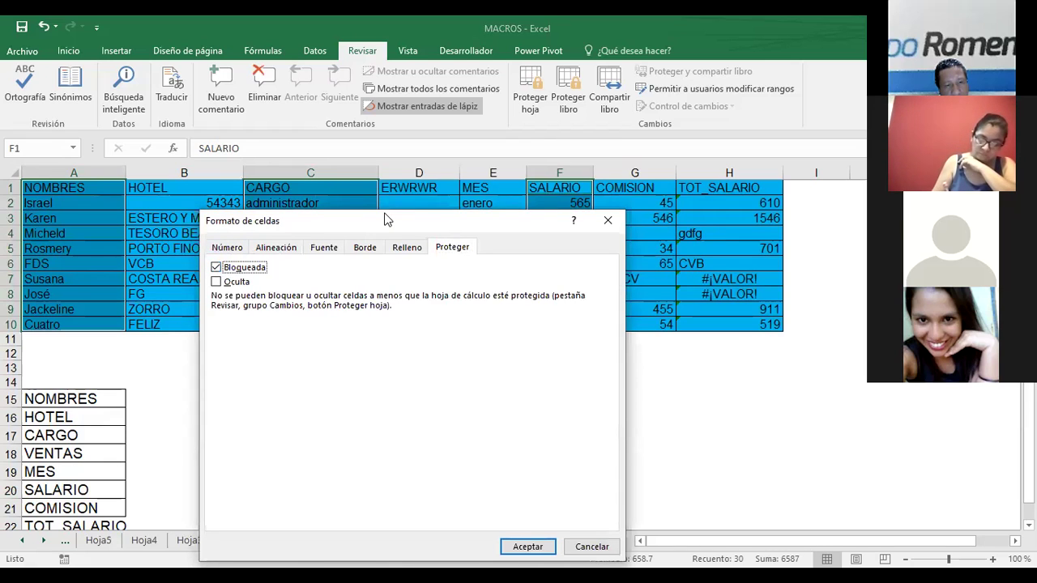
drag(397, 220, 296, 70)
click(427, 397)
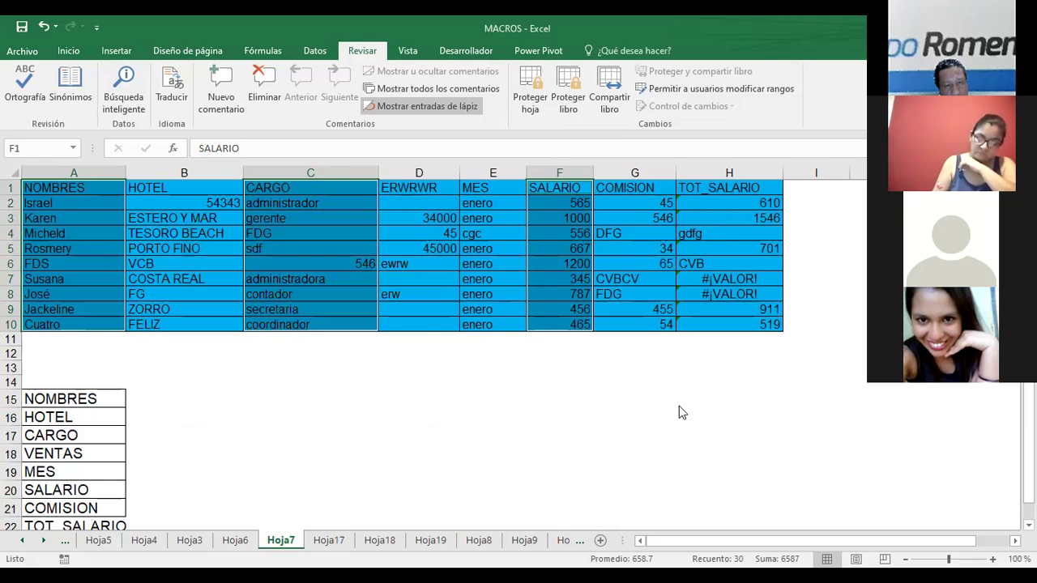
key(ctrl+1)
click(436, 268)
click(435, 268)
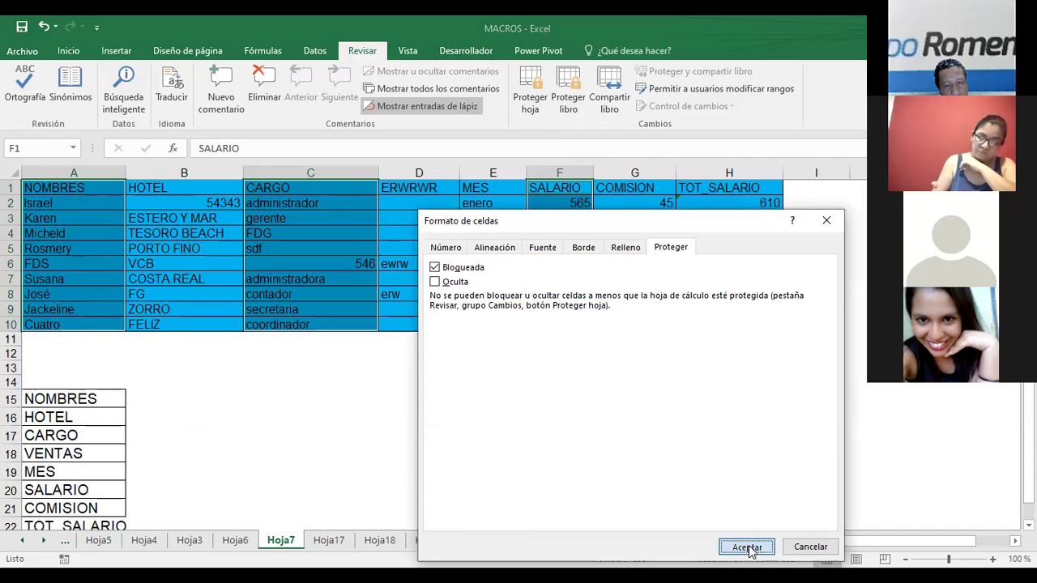
click(747, 549)
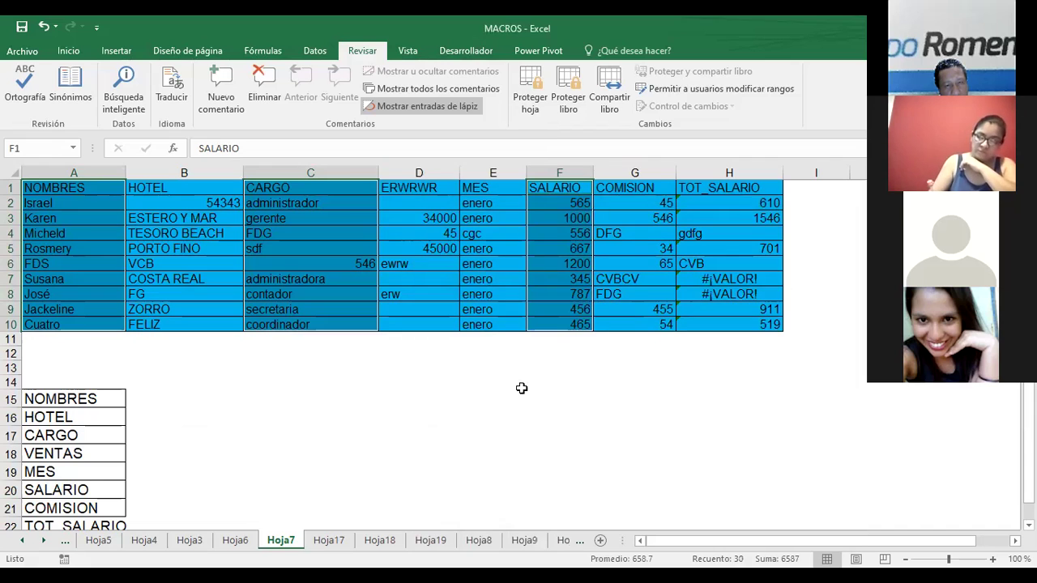
Step: Protect Hoja7 with a password, entering and confirming it
click(535, 108)
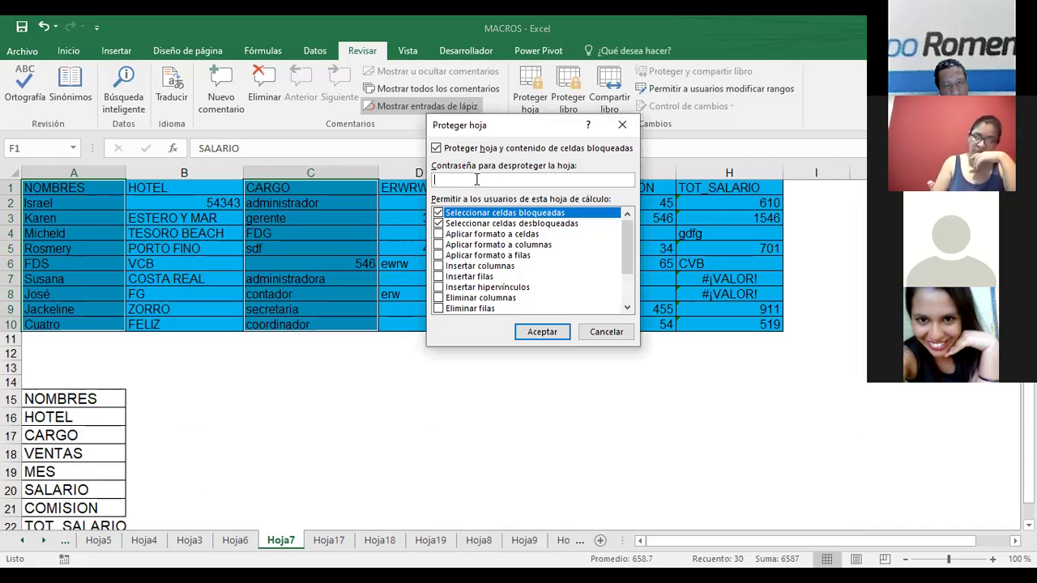
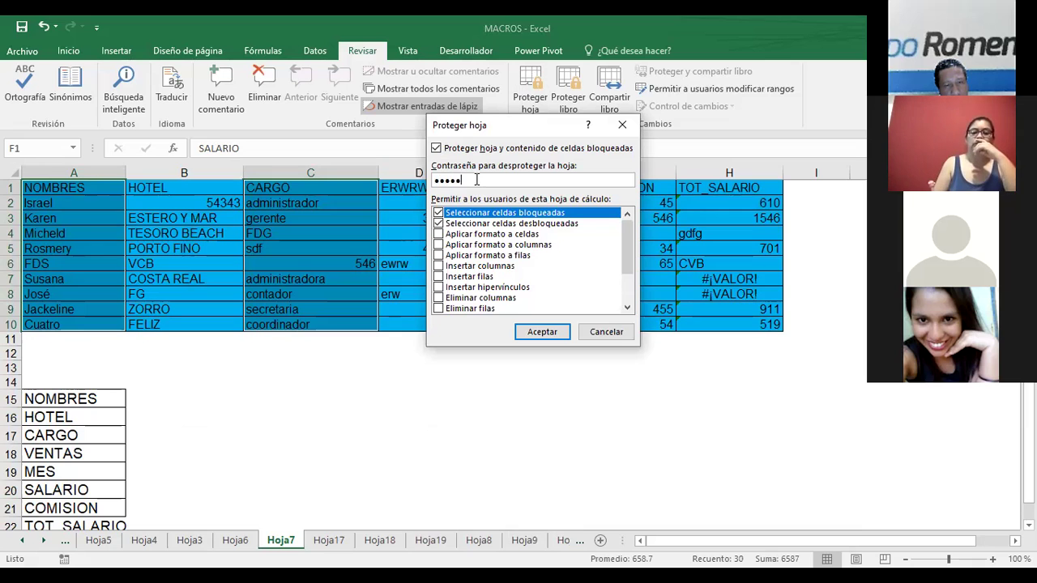
key(Return)
key(Return)
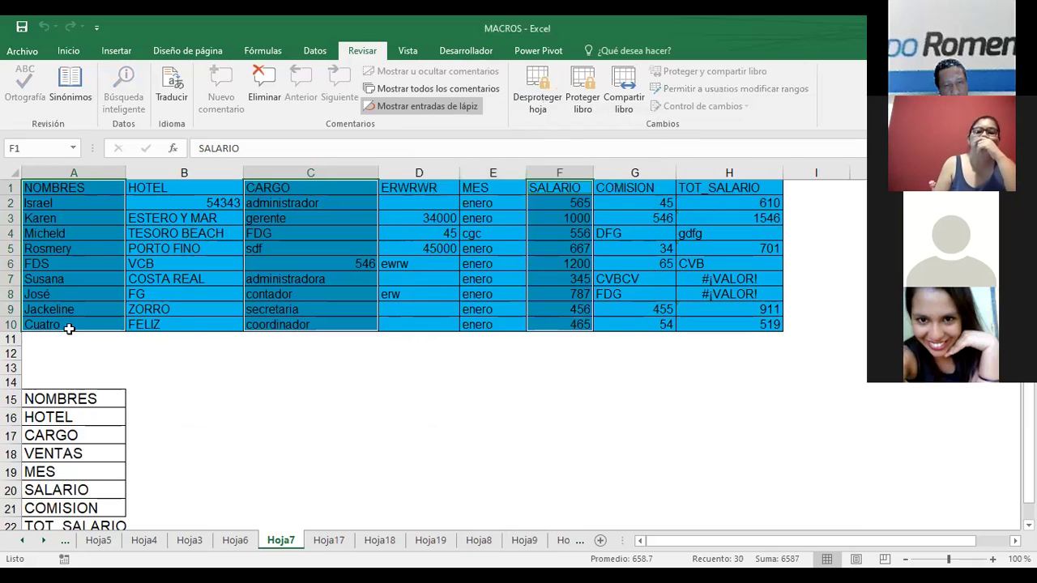
click(112, 259)
Step: Confirm a NOMBRES cell refuses edits, enter DSFS in B4, and see CARGO cell C5 refuse edits
click(97, 244)
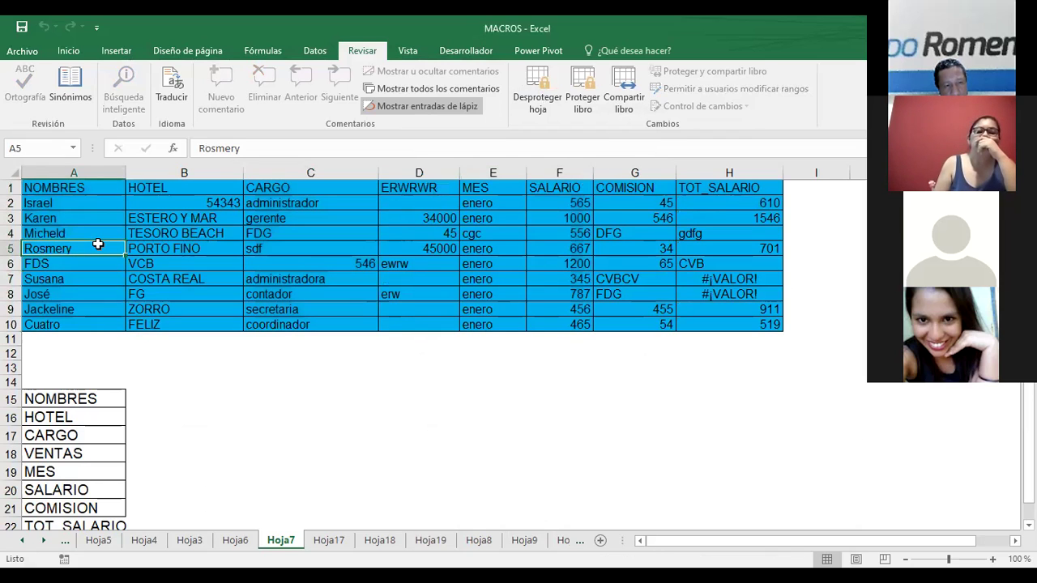
double_click(97, 251)
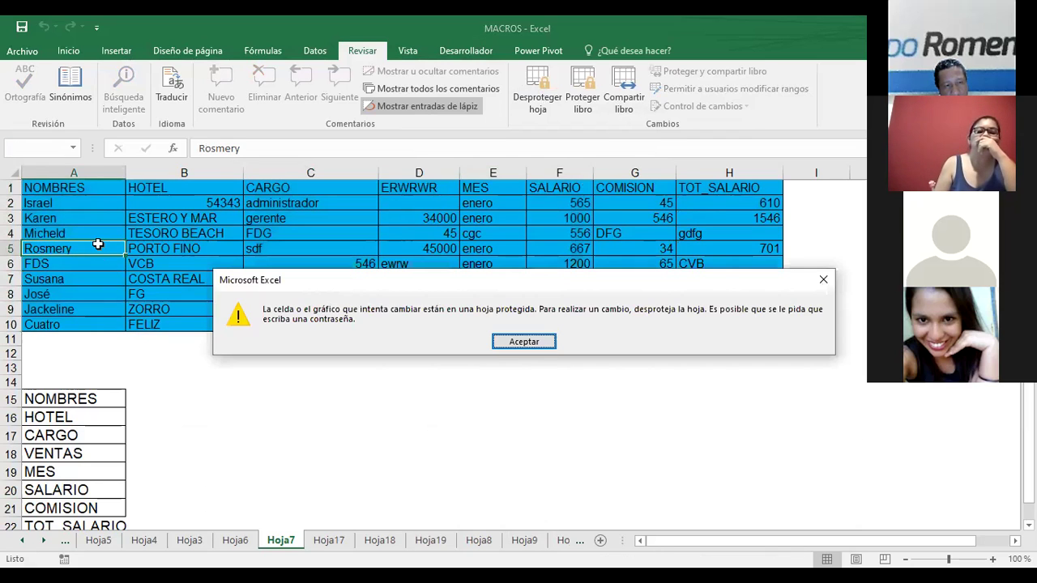
key(Return)
click(180, 233)
text(DSFS)
click(324, 247)
double_click(328, 250)
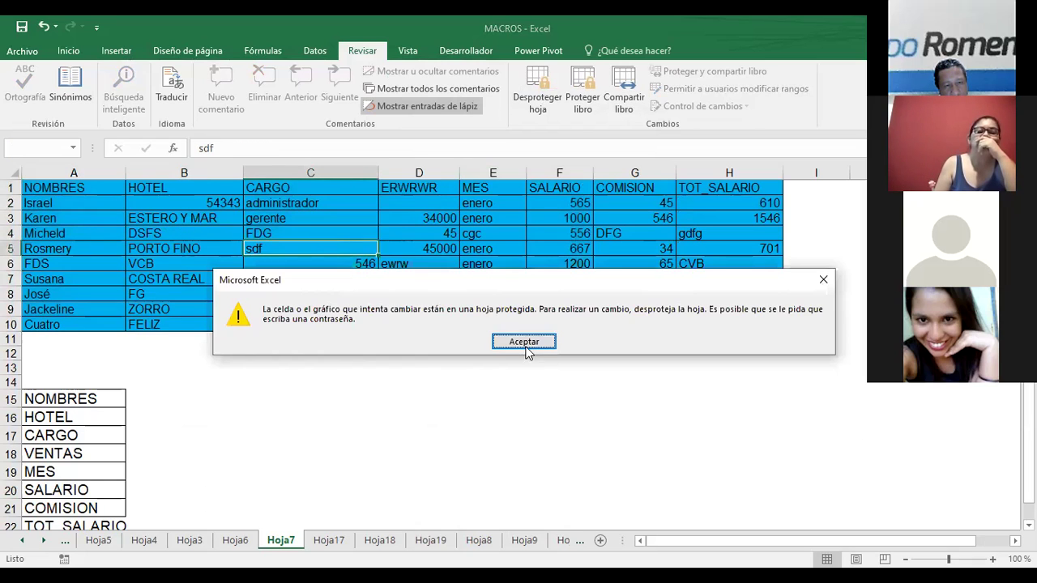
click(525, 341)
Step: Cancel the rejected DSFSDF in D2, enter SDFS in D9 and DSF in E3, then confirm SALARIO F3 refuses deletion
click(419, 204)
text(DSFSDF)
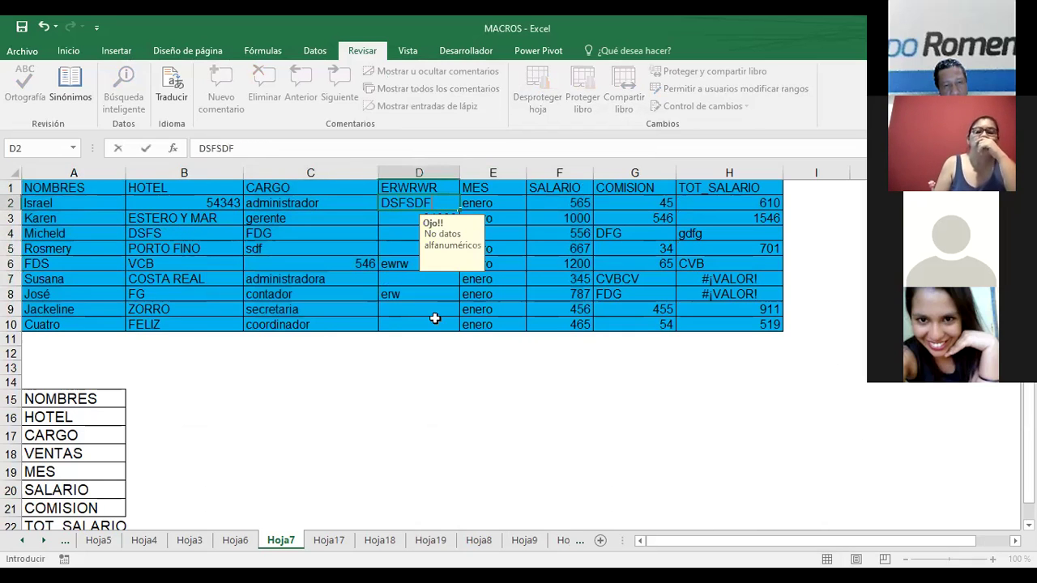
click(419, 326)
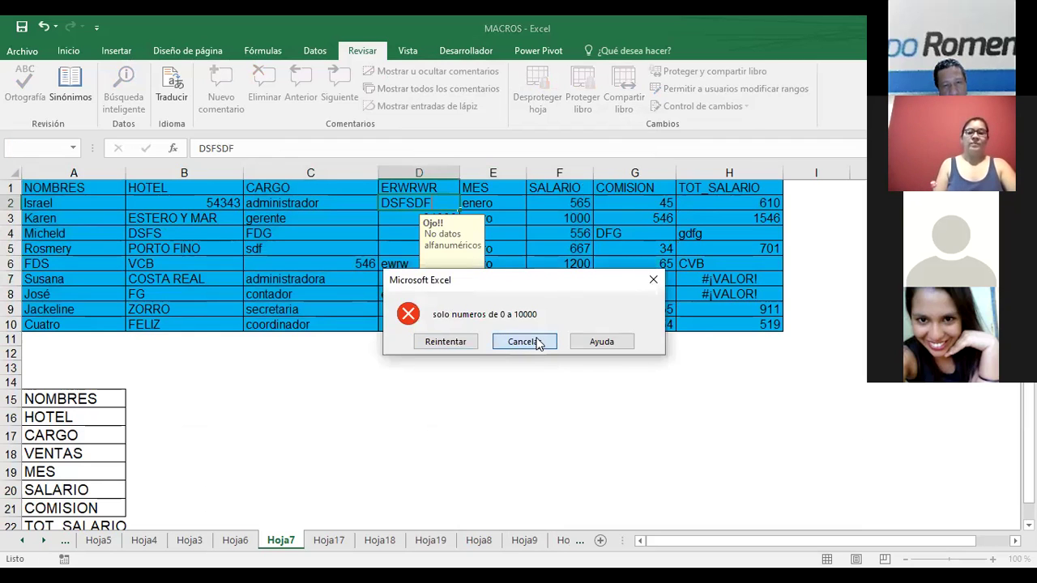
click(523, 340)
click(405, 309)
text(SDFS)
click(491, 222)
text(DSF)
click(502, 281)
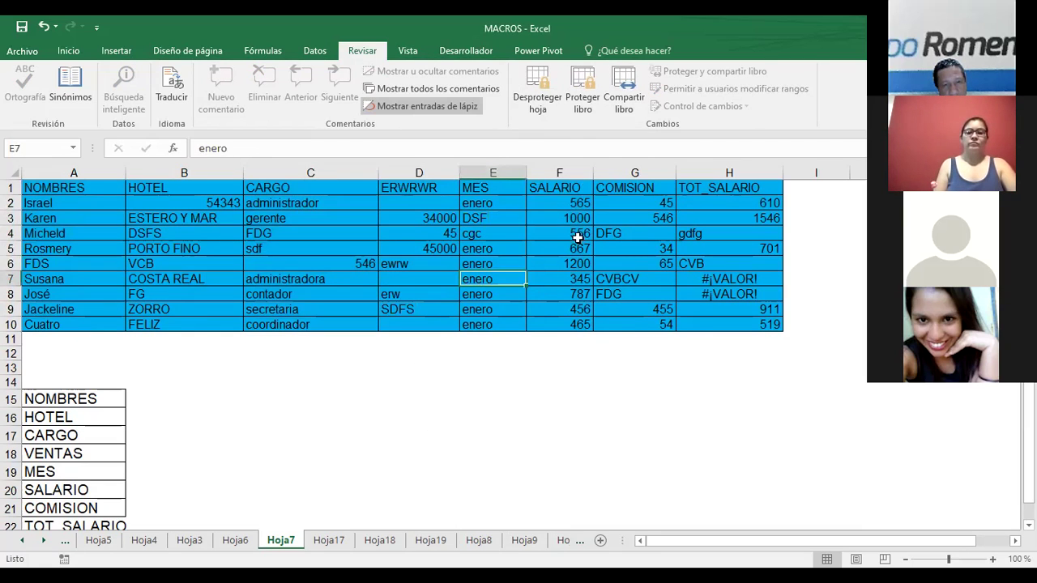
click(565, 227)
key(Delete)
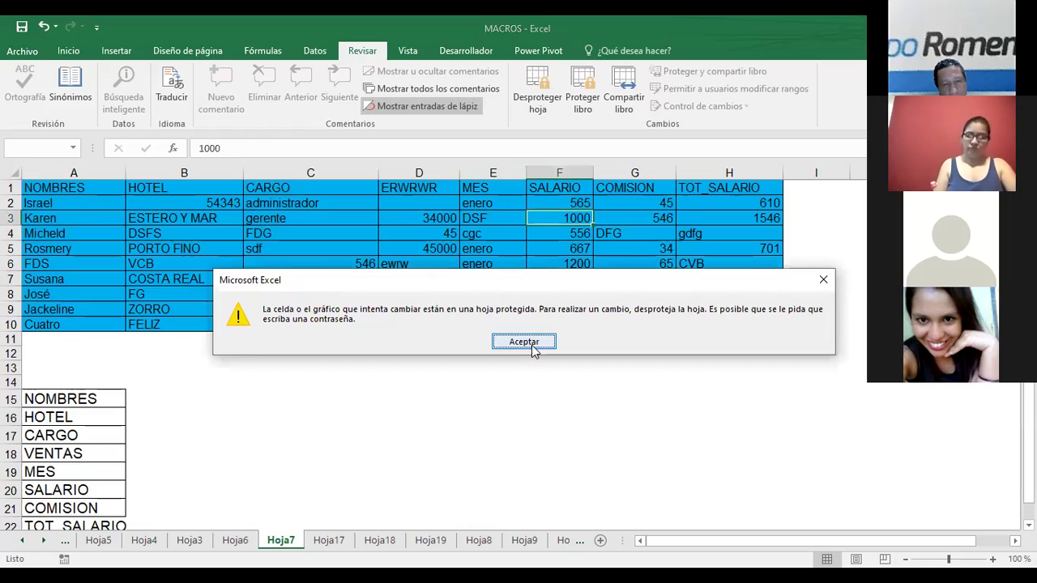
click(525, 340)
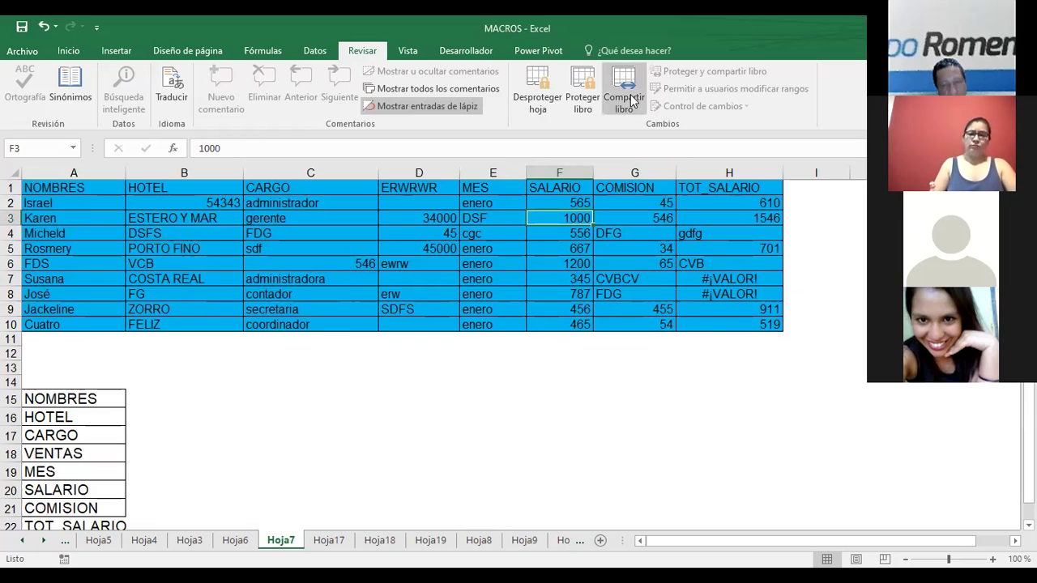
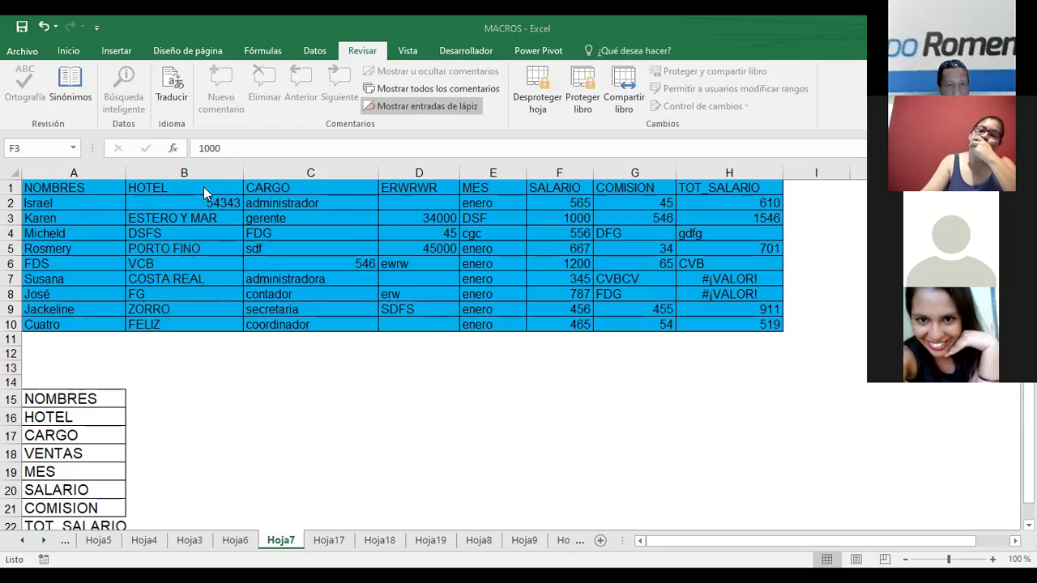
double_click(567, 218)
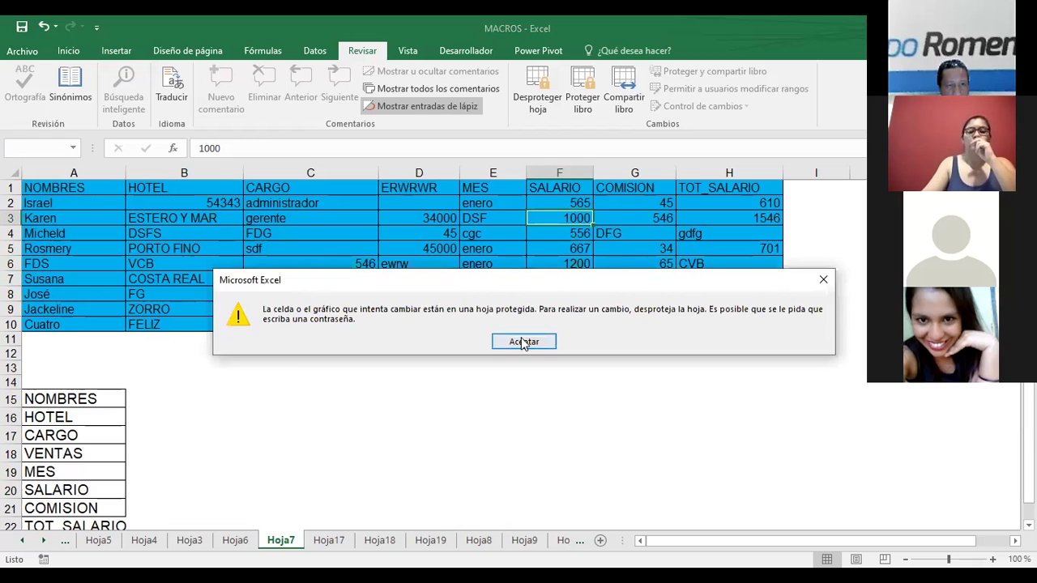
click(525, 341)
click(170, 187)
click(62, 187)
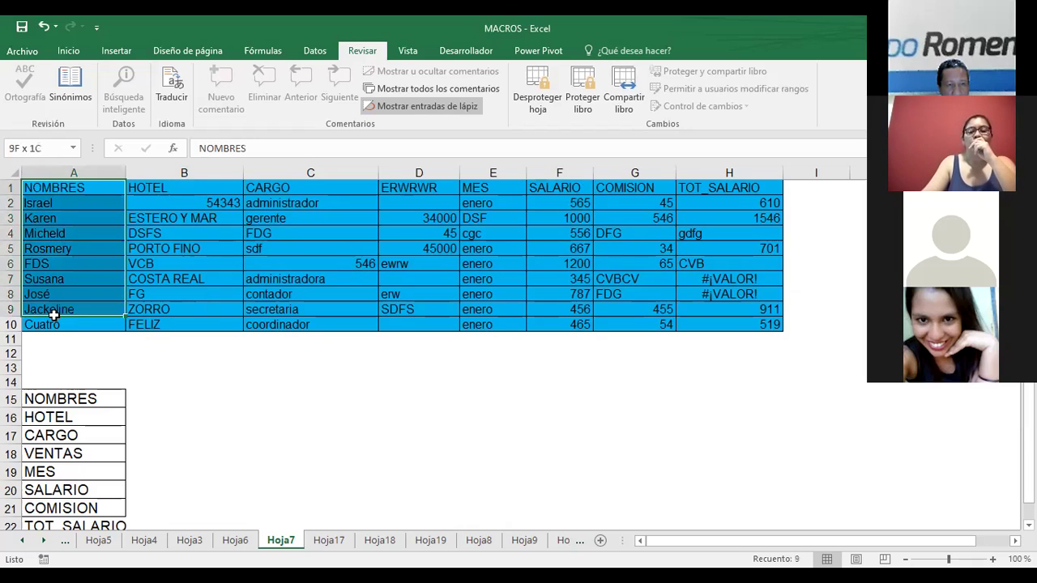
drag(63, 187, 53, 324)
drag(496, 188, 493, 325)
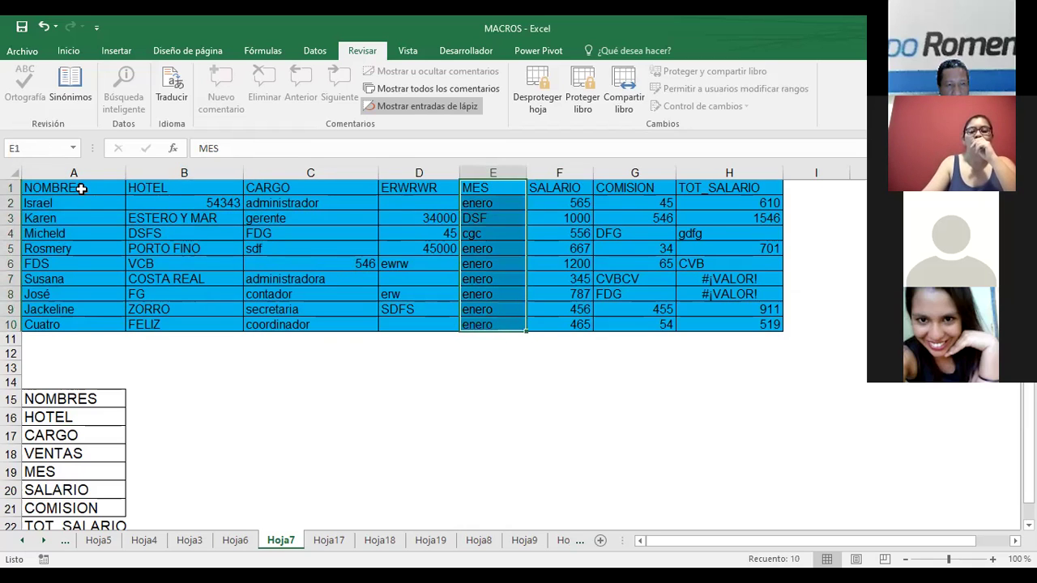
ctrl+drag(77, 188, 72, 311)
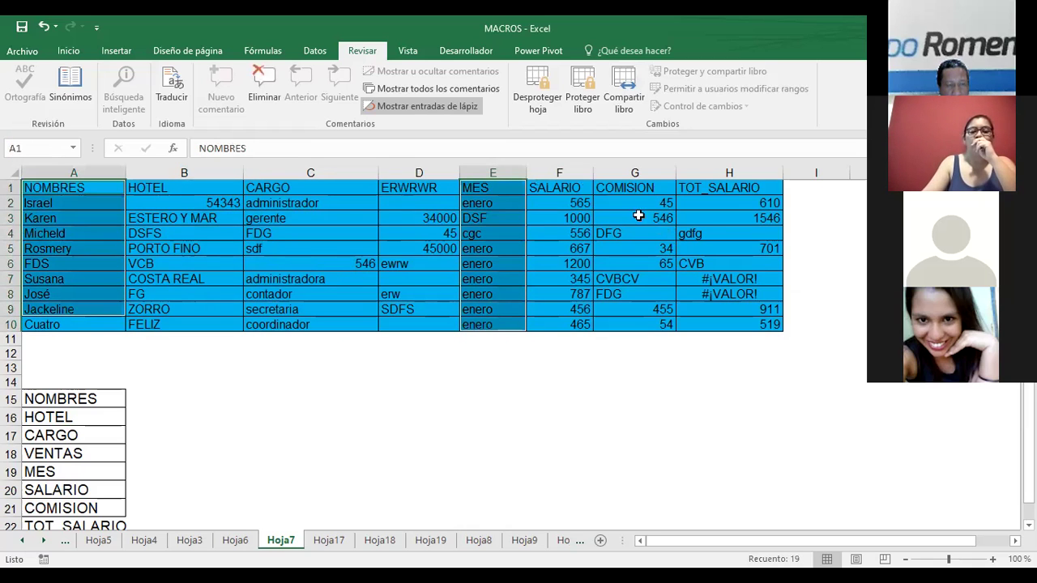
drag(634, 187, 638, 334)
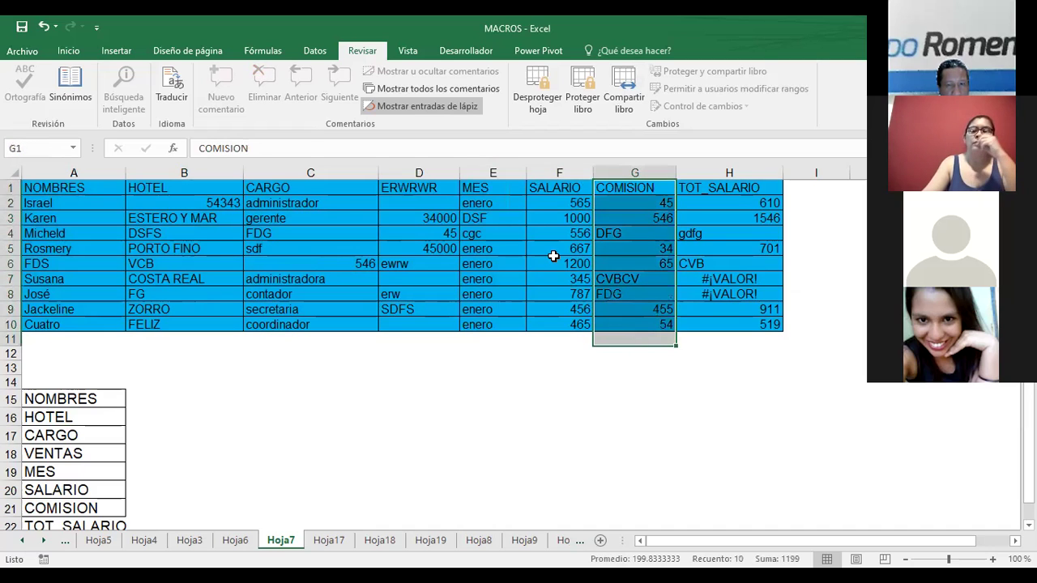
click(561, 172)
click(639, 189)
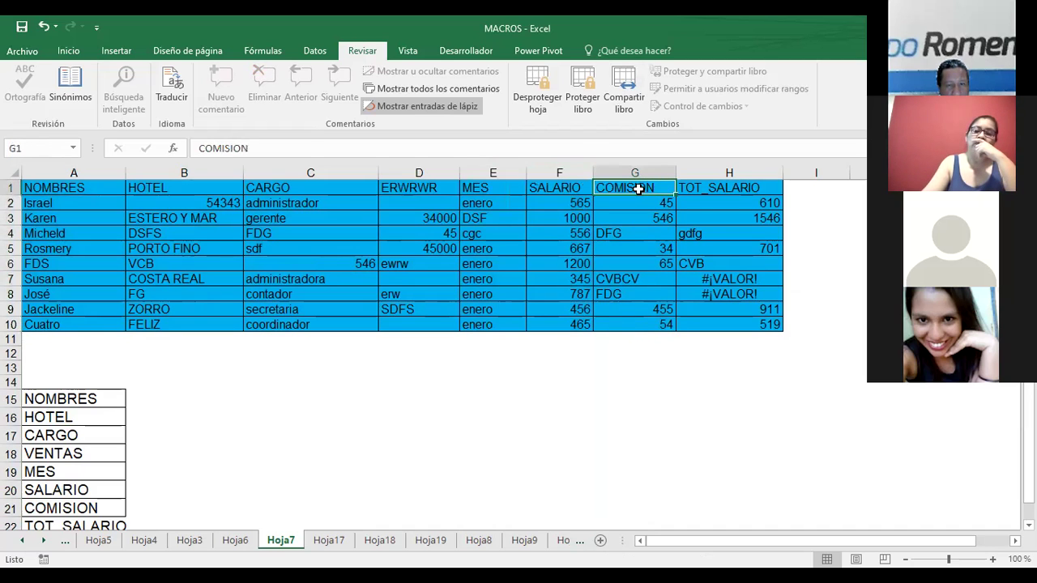
drag(638, 188, 639, 324)
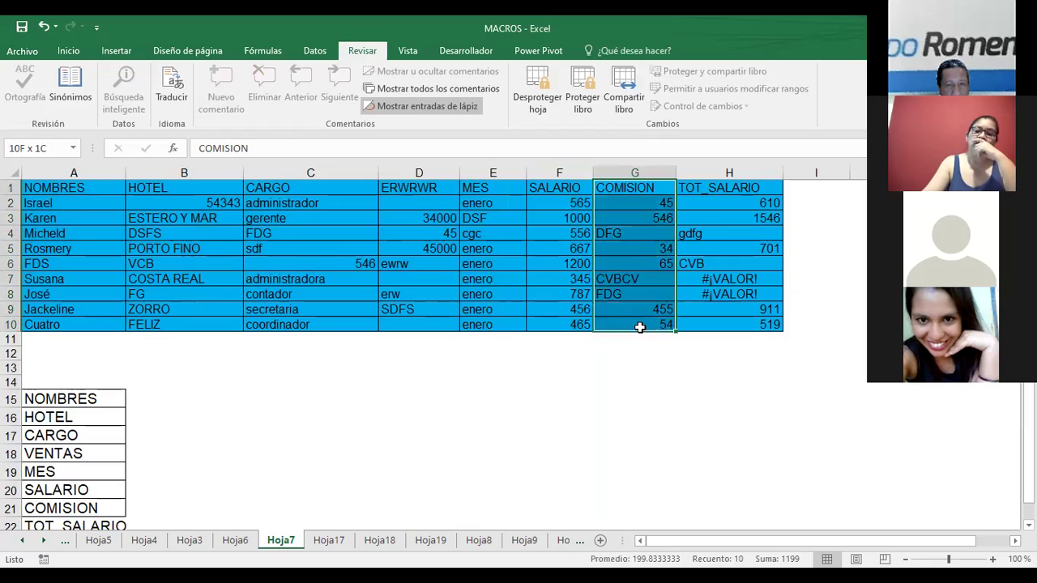
ctrl+drag(538, 188, 543, 324)
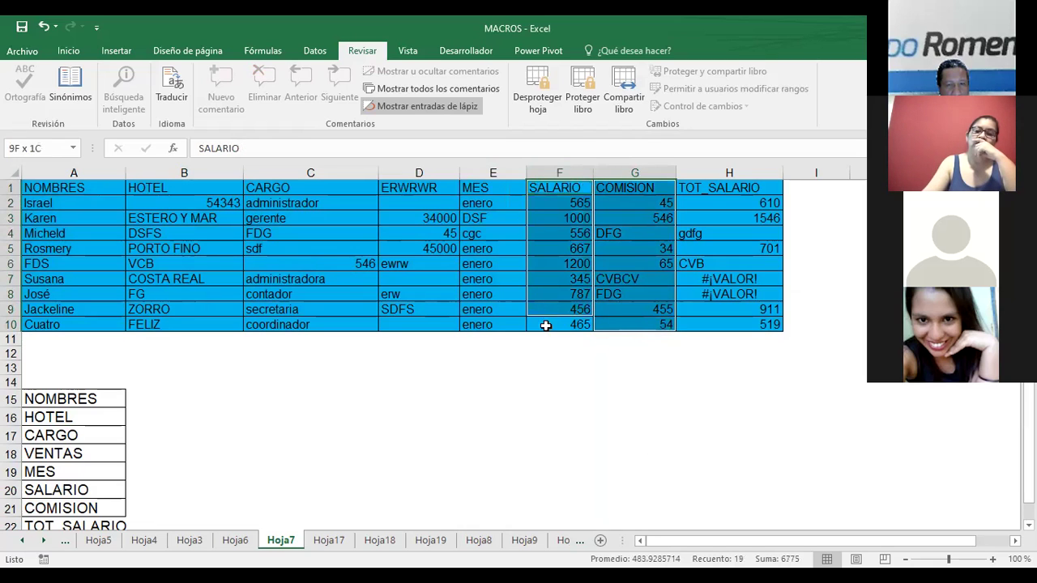
ctrl+drag(729, 186, 696, 308)
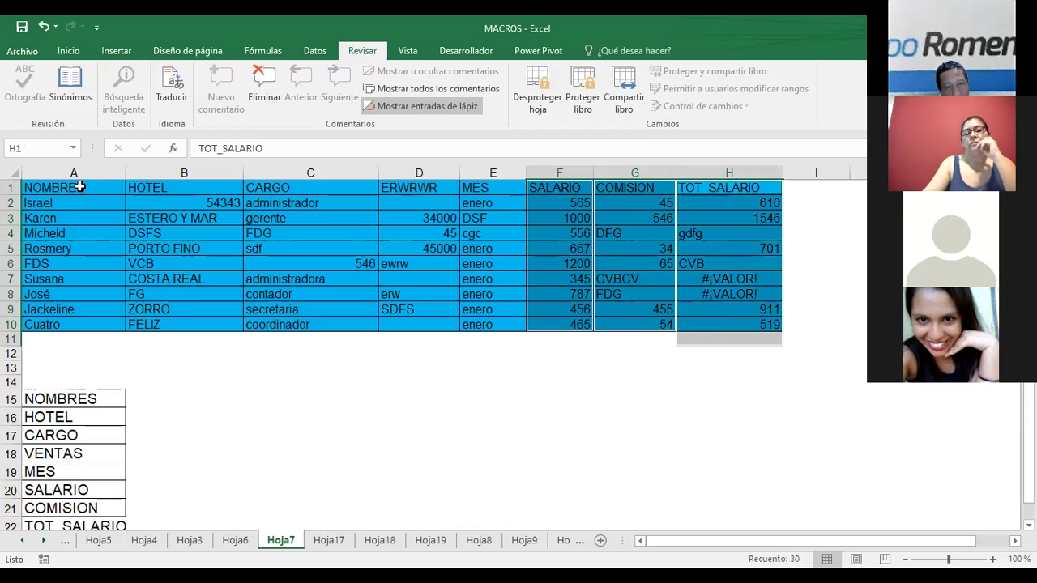
ctrl+drag(74, 187, 70, 329)
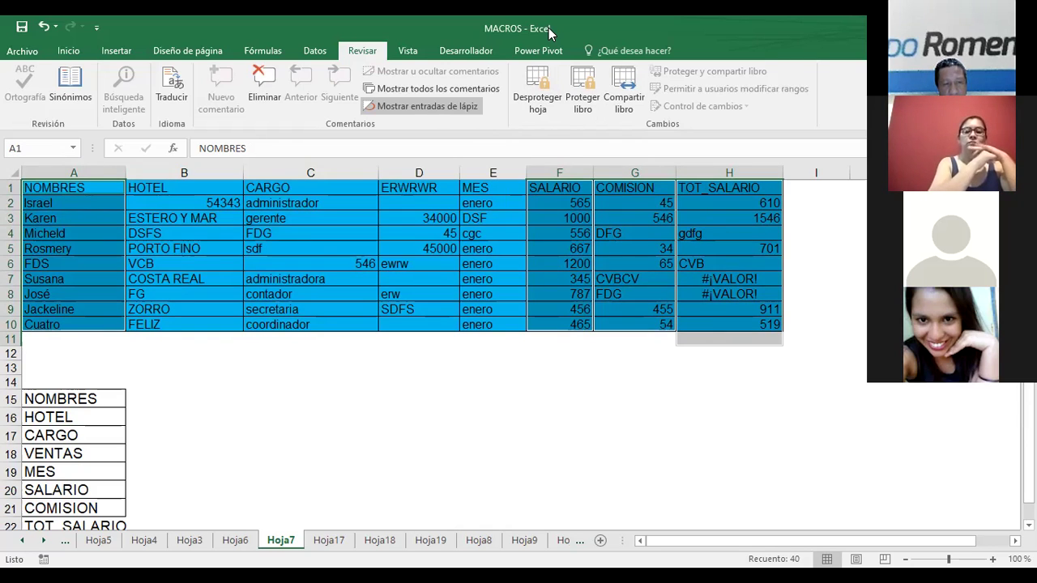
click(340, 379)
click(283, 352)
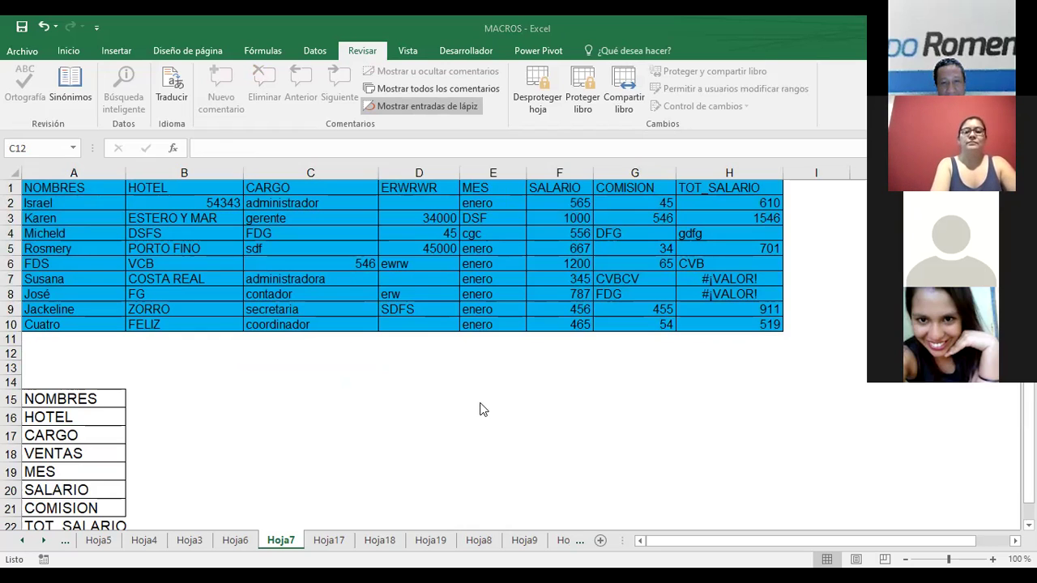
click(141, 379)
click(128, 367)
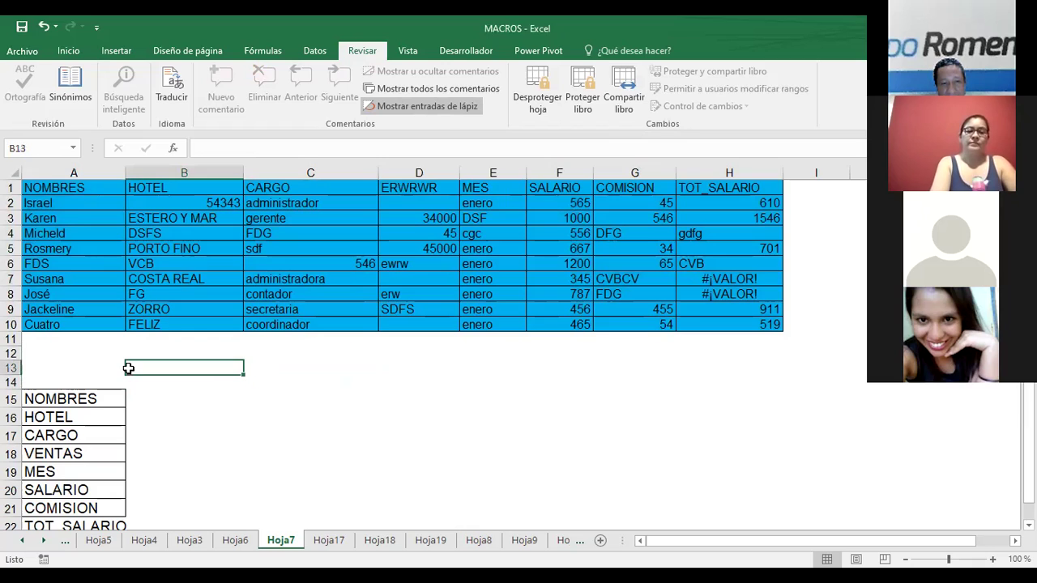
click(590, 348)
click(650, 348)
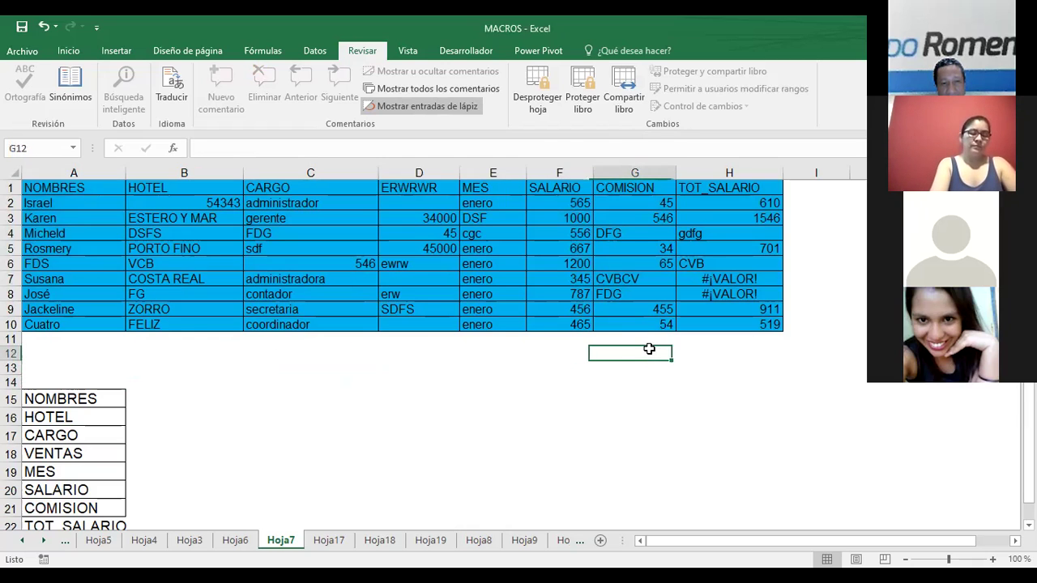
drag(750, 353, 38, 353)
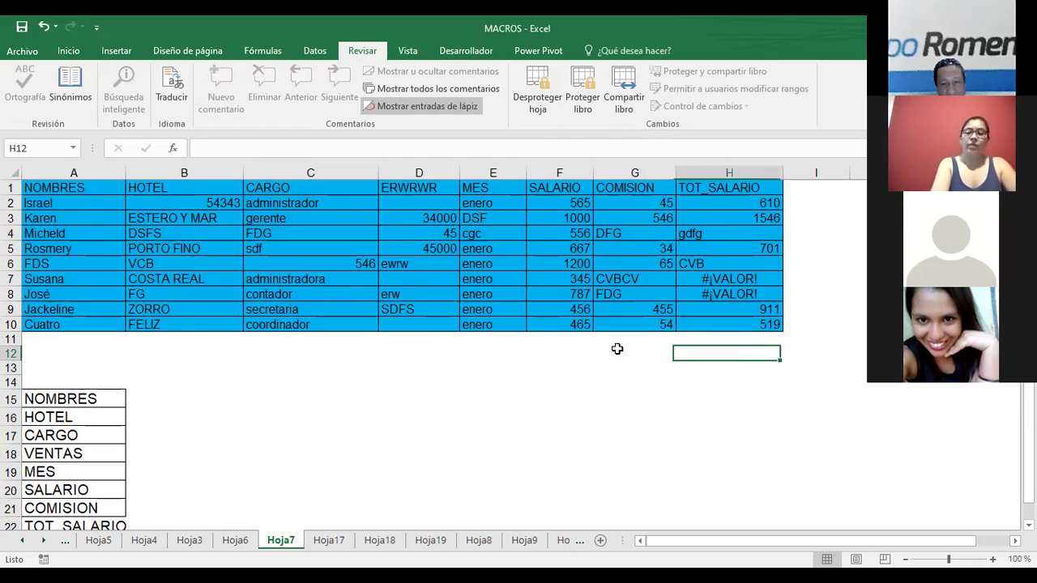
click(403, 400)
click(83, 378)
click(49, 369)
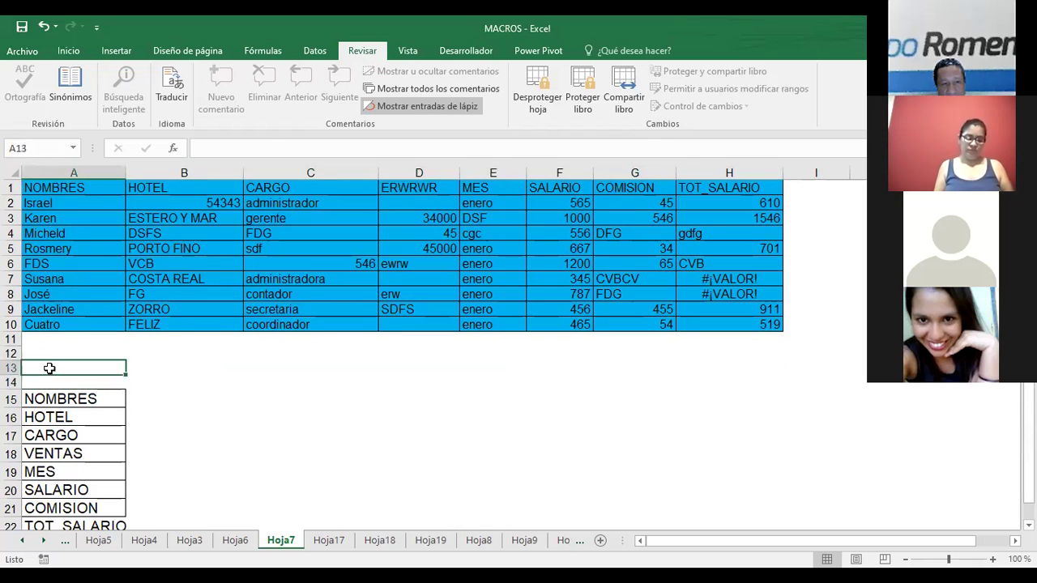
drag(49, 368, 774, 366)
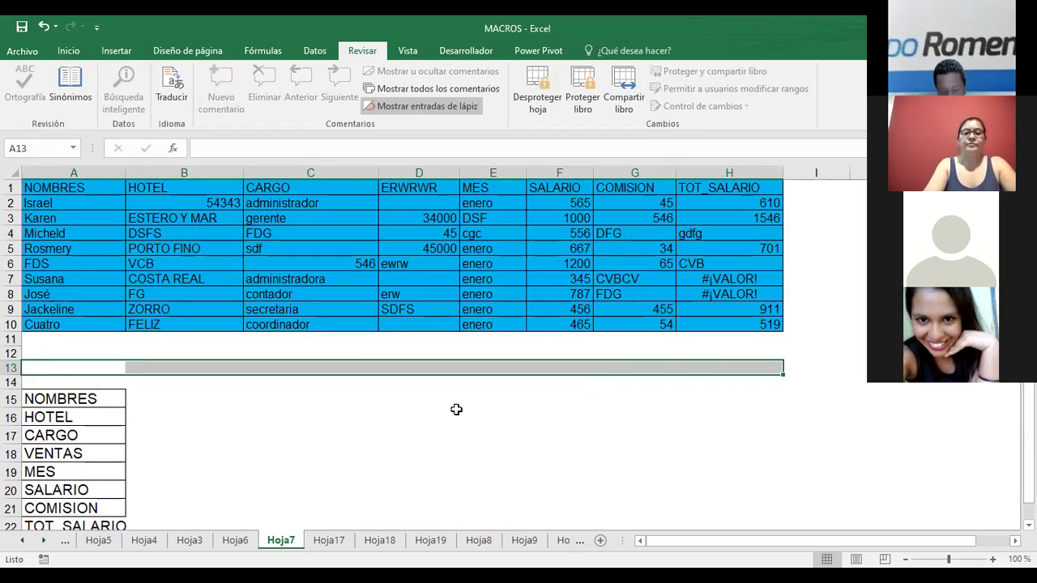
click(738, 398)
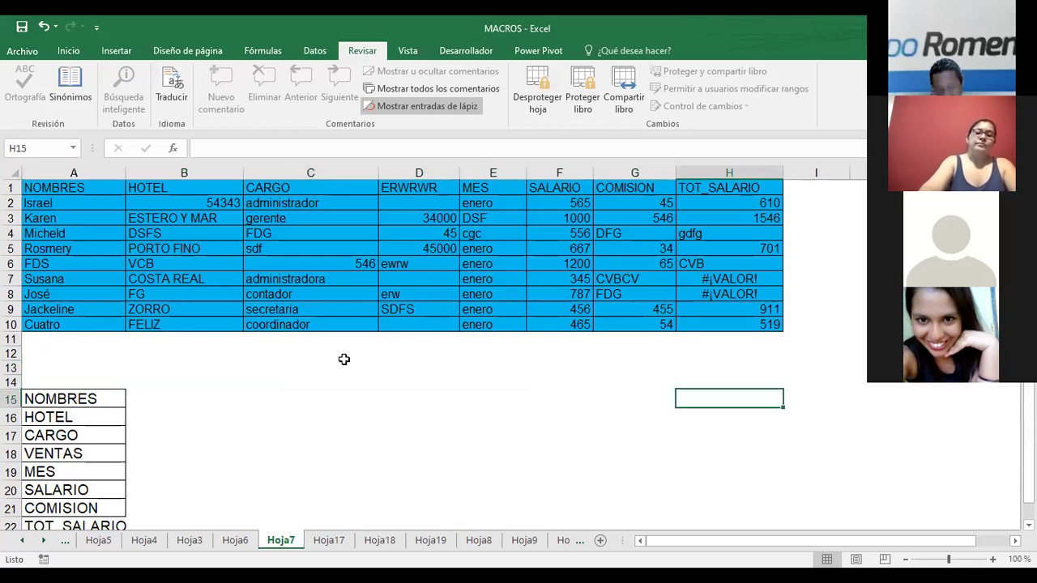
click(284, 353)
click(435, 340)
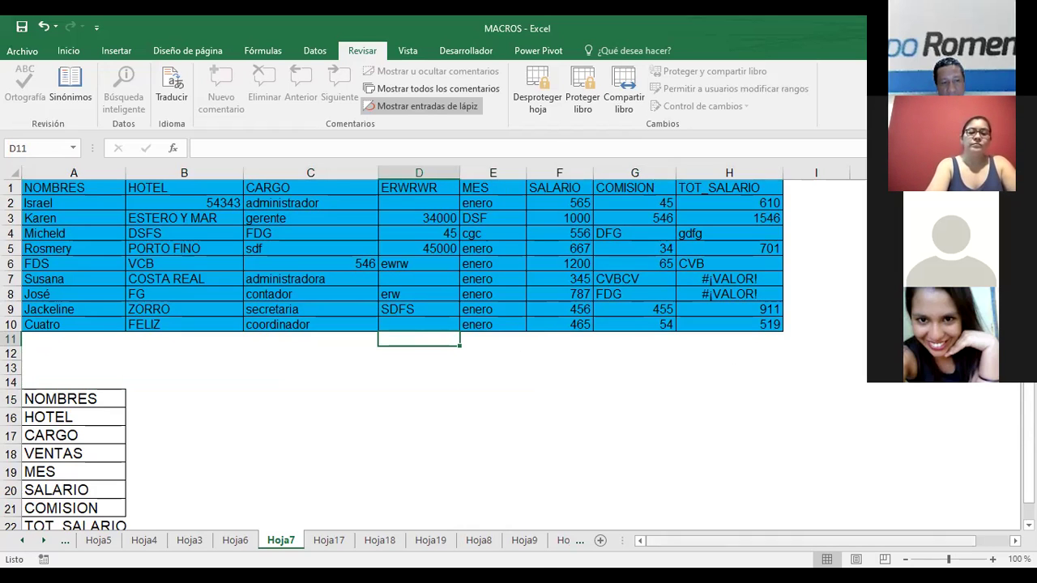
click(541, 533)
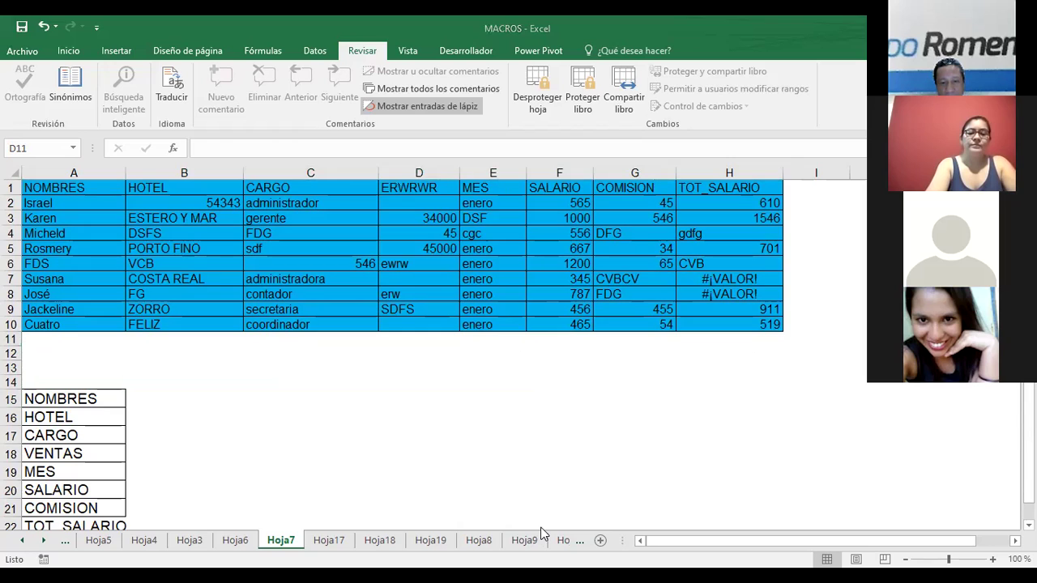